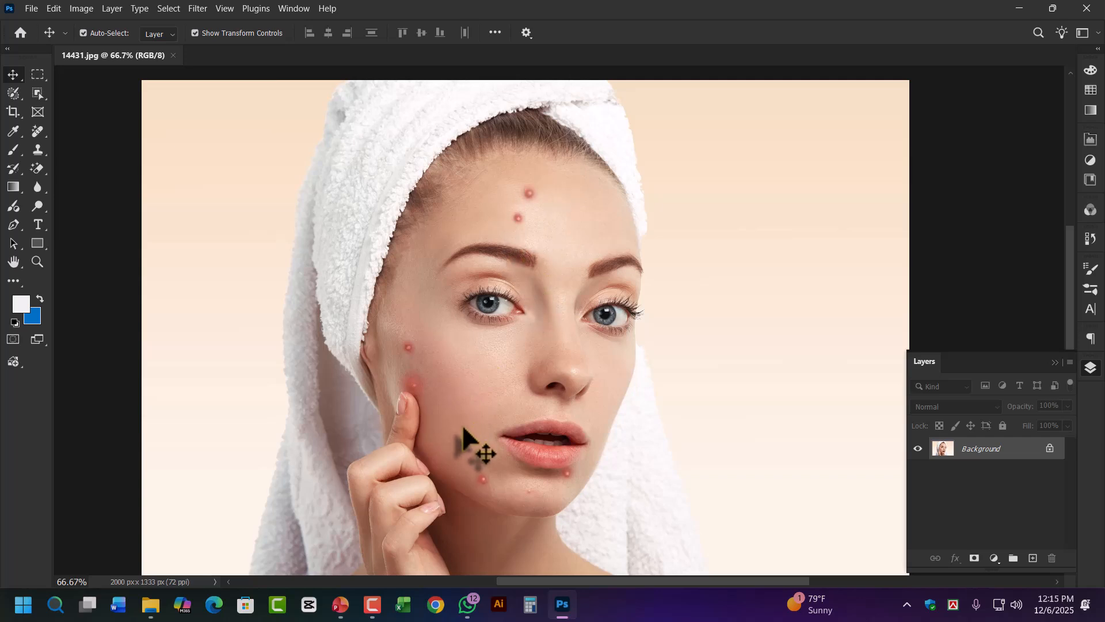
Step: Remove the upper forehead pimple with the Remove Tool at brush size 50, and undo the removal
{"action": "left_click", "coordinate": [36, 132]}
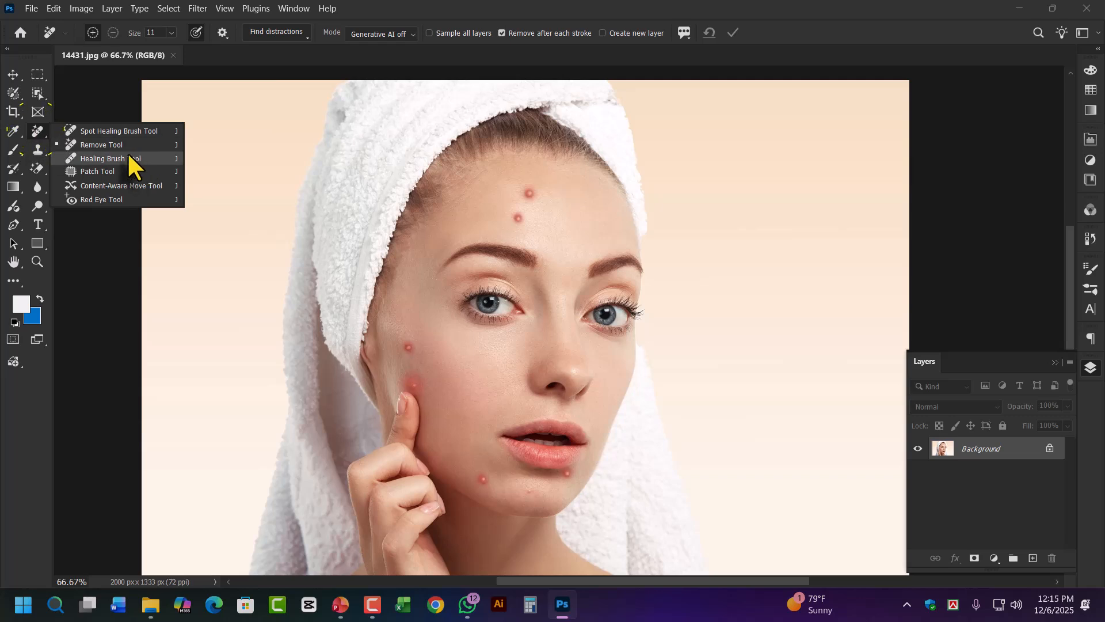
{"action": "left_click", "coordinate": [92, 147]}
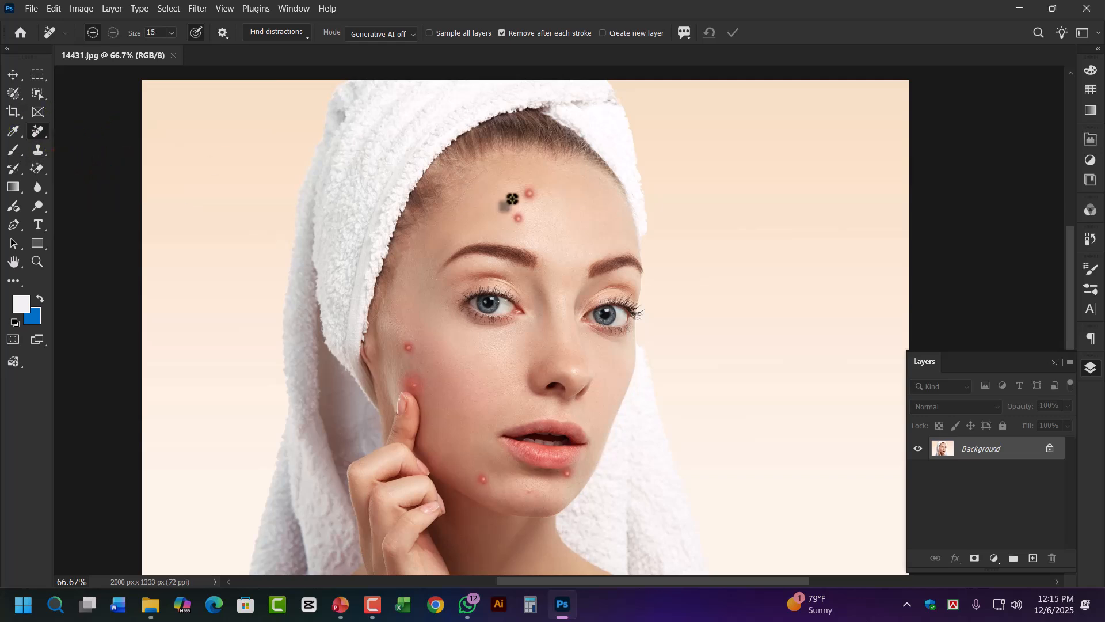
{"action": "key", "text": "bracketright"}
{"action": "key", "text": "bracketright"}
{"action": "key", "text": "bracketright"}
{"action": "key", "text": "bracketright"}
{"action": "key", "text": "bracketright"}
{"action": "key", "text": "bracketright"}
{"action": "left_click", "coordinate": [530, 193]}
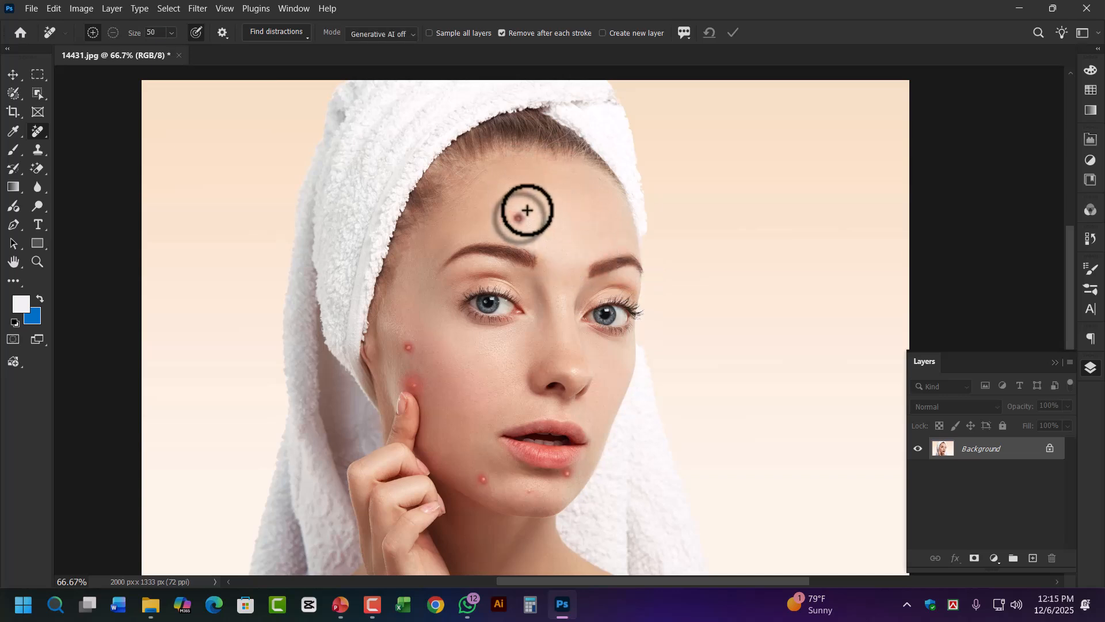
{"action": "key", "text": "ctrl+z"}
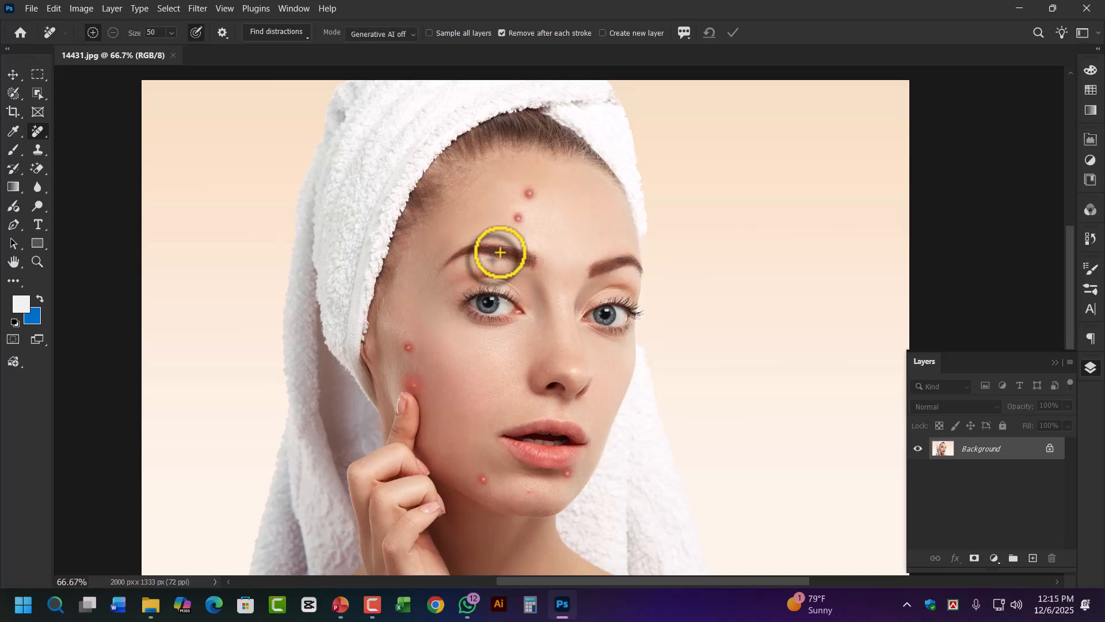
Step: Heal both forehead pimples with the Spot Healing Brush at size 50 in Content-Aware mode
{"action": "right_click", "coordinate": [30, 132]}
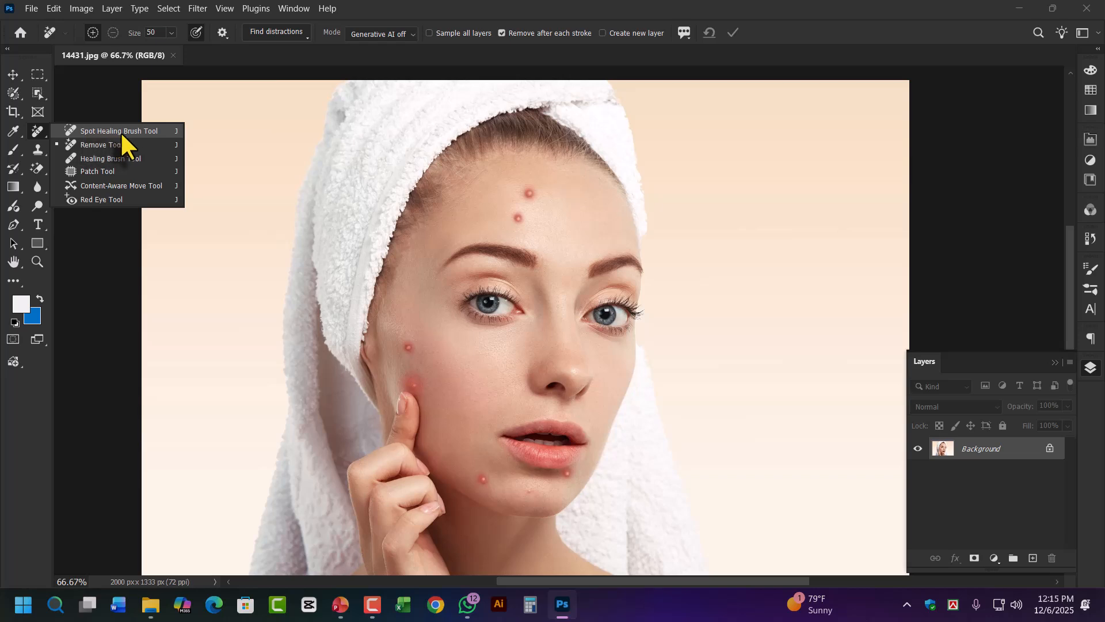
{"action": "left_click", "coordinate": [86, 132]}
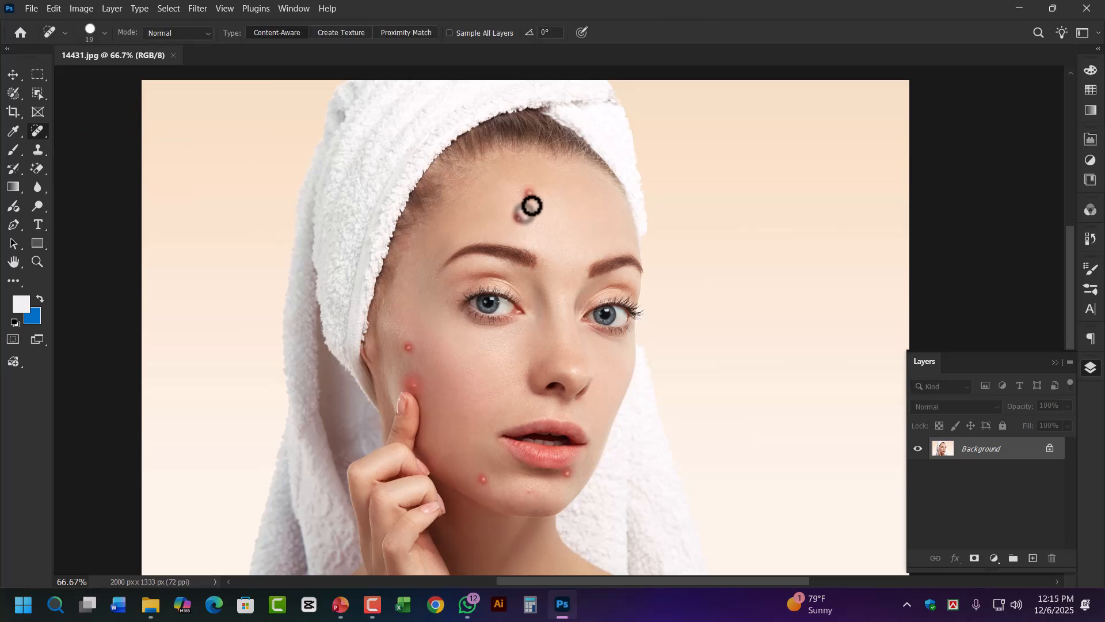
{"action": "key", "text": "bracketright"}
{"action": "key", "text": "bracketright"}
{"action": "key", "text": "bracketright"}
{"action": "key", "text": "bracketright"}
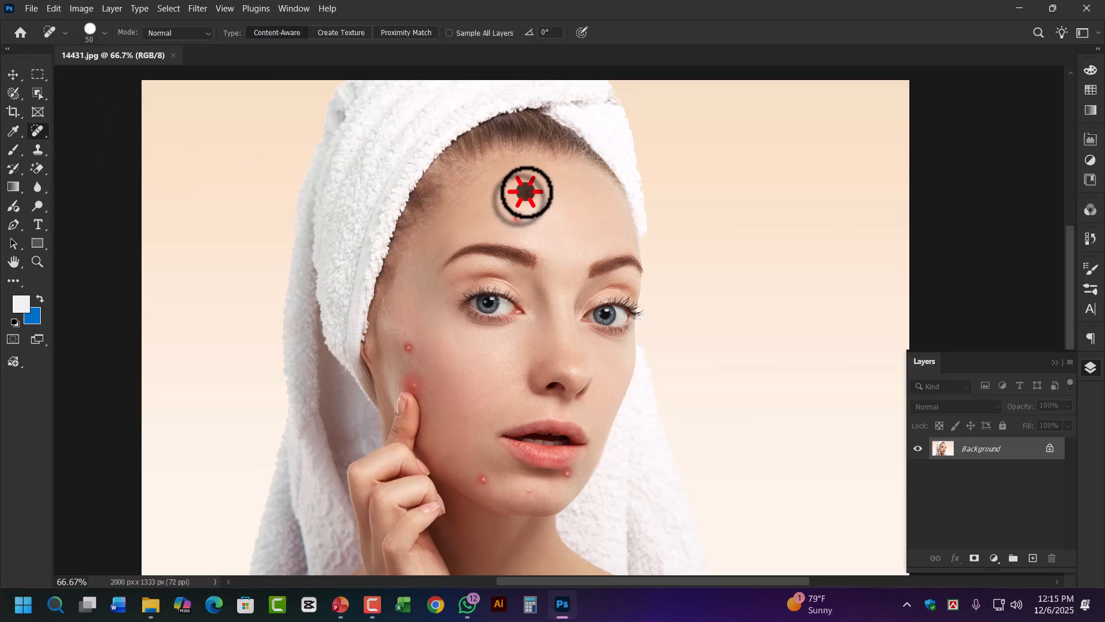
{"action": "left_click", "coordinate": [524, 192]}
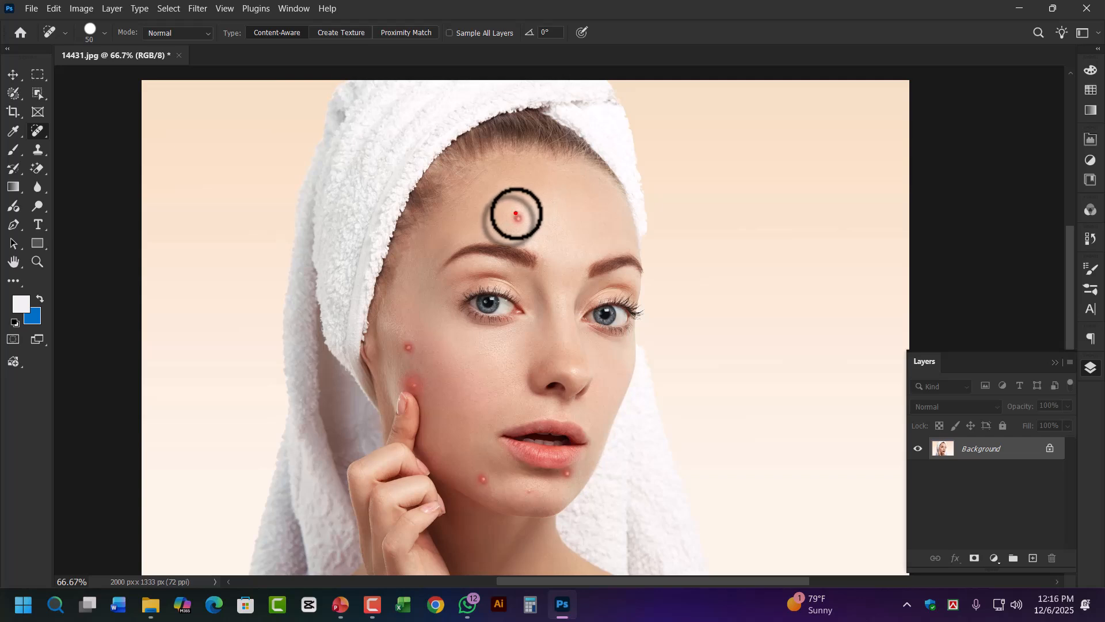
{"action": "left_click", "coordinate": [515, 214]}
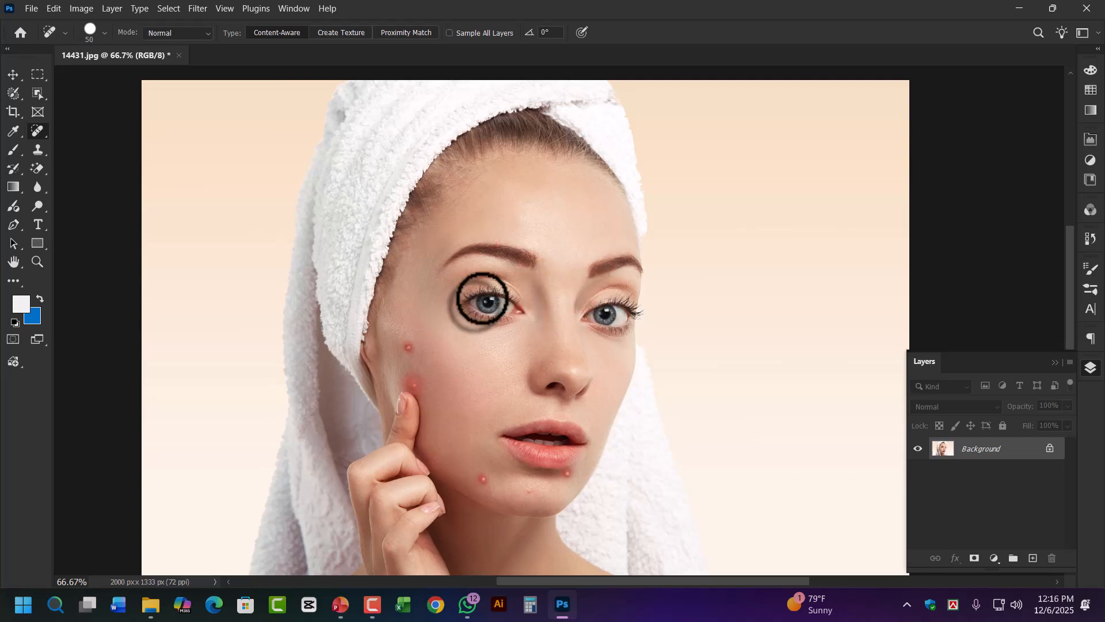
Step: Use the Patch Tool to outline each of the two forehead pimples and replace them with nearby clean skin
{"action": "right_click", "coordinate": [45, 135]}
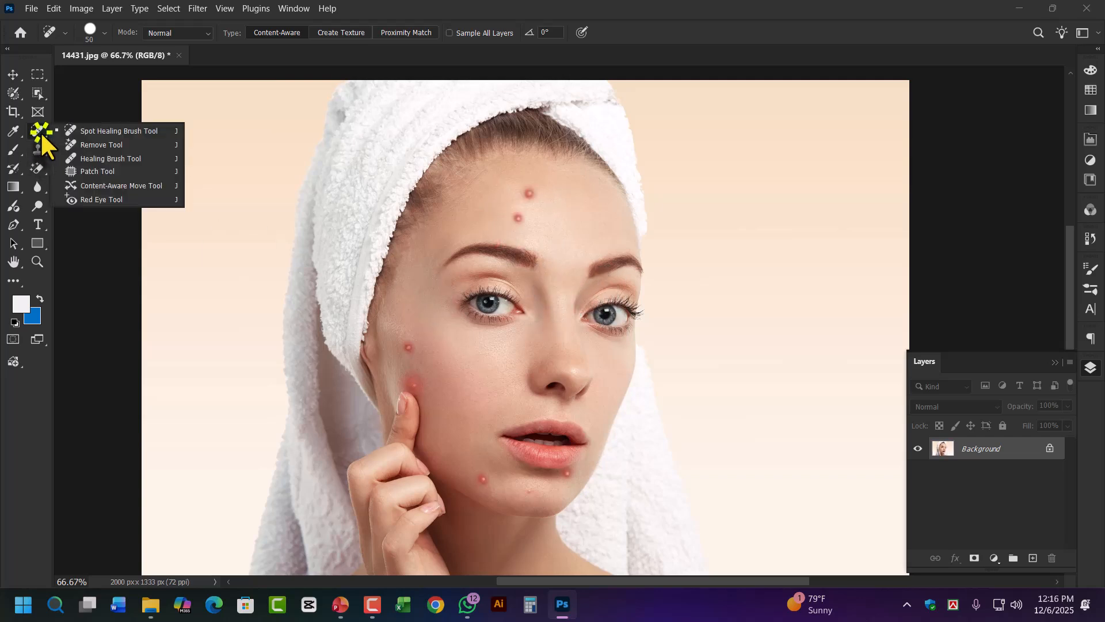
{"action": "left_click", "coordinate": [91, 172]}
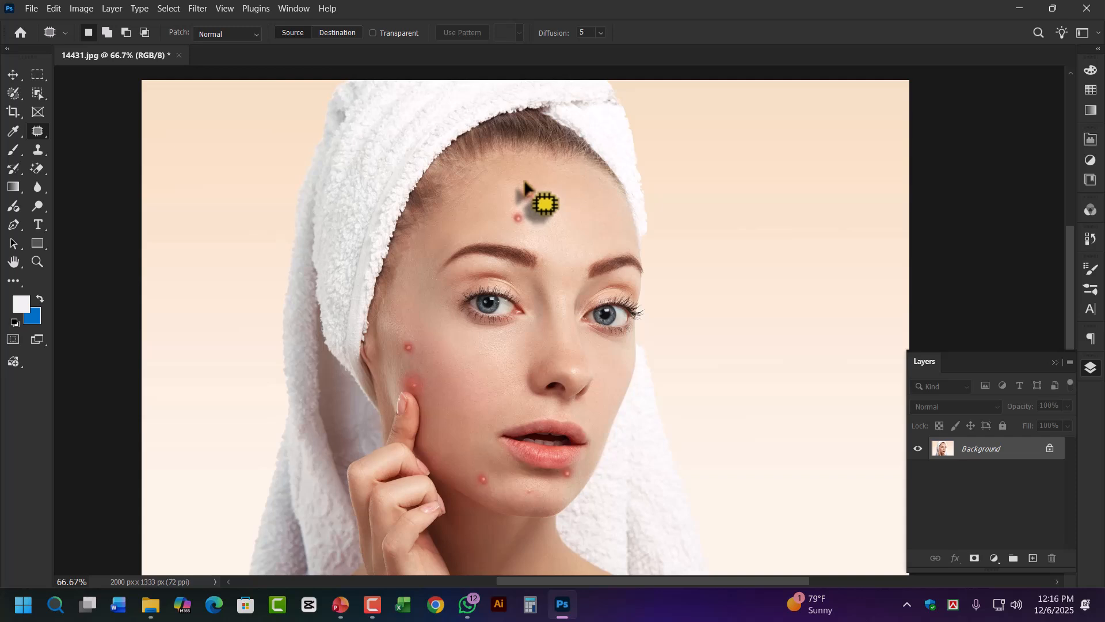
{"action": "mouse_move", "coordinate": [524, 182]}
{"action": "left_mouse_down"}
{"action": "mouse_move", "coordinate": [540, 196]}
{"action": "mouse_move", "coordinate": [532, 206]}
{"action": "mouse_move", "coordinate": [519, 202]}
{"action": "mouse_move", "coordinate": [524, 182]}
{"action": "left_mouse_up"}
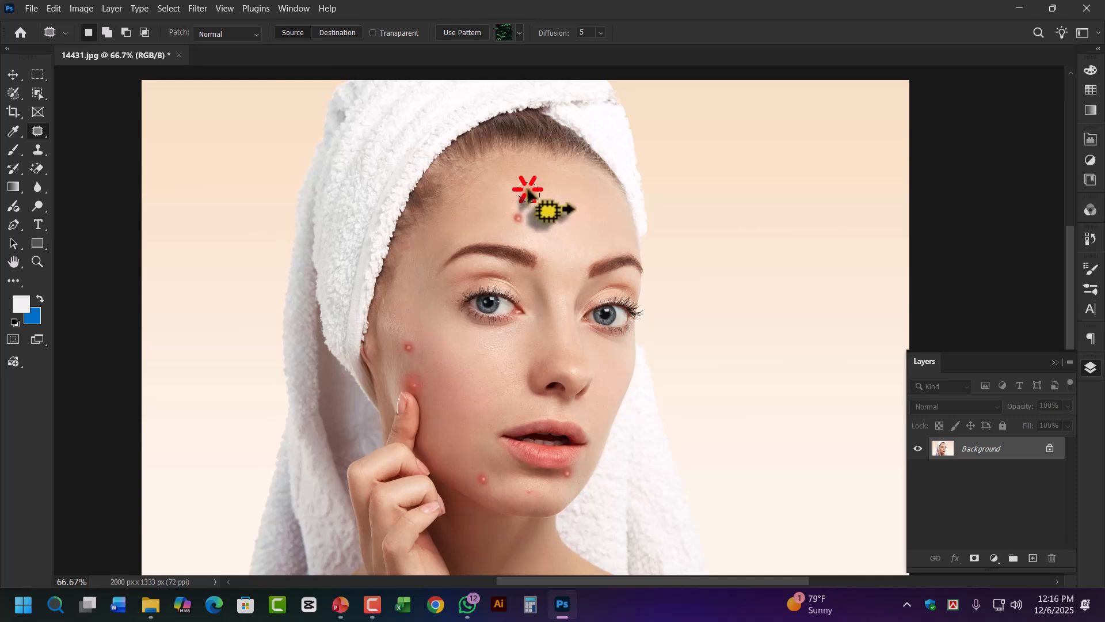
{"action": "left_click_drag", "start_coordinate": [530, 204], "coordinate": [562, 214]}
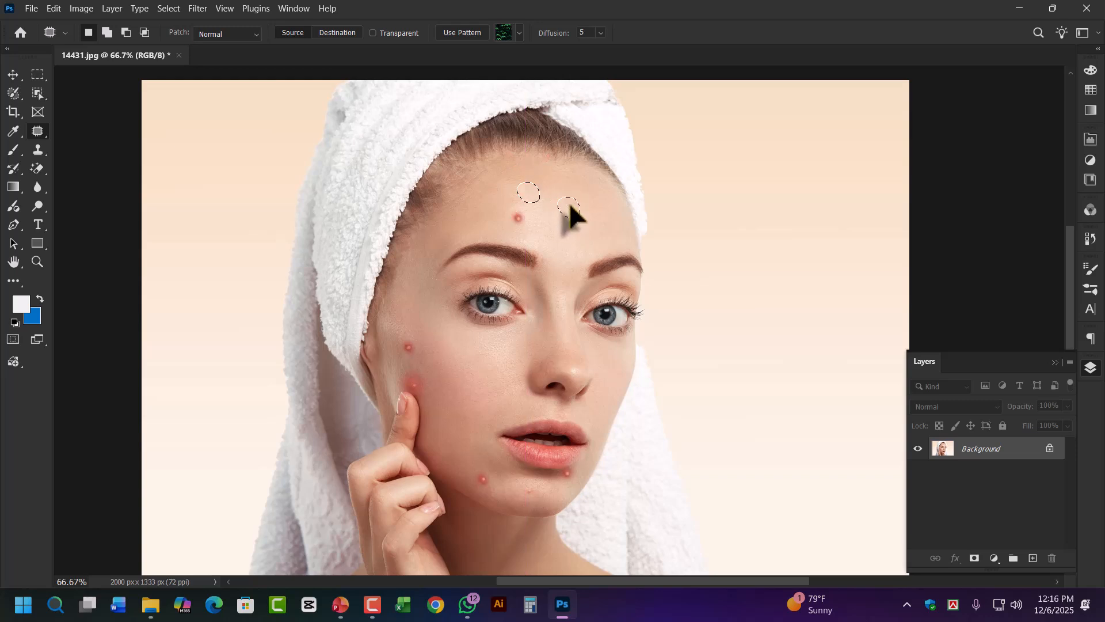
{"action": "left_click_drag", "start_coordinate": [545, 205], "coordinate": [549, 208]}
{"action": "left_click", "coordinate": [532, 215]}
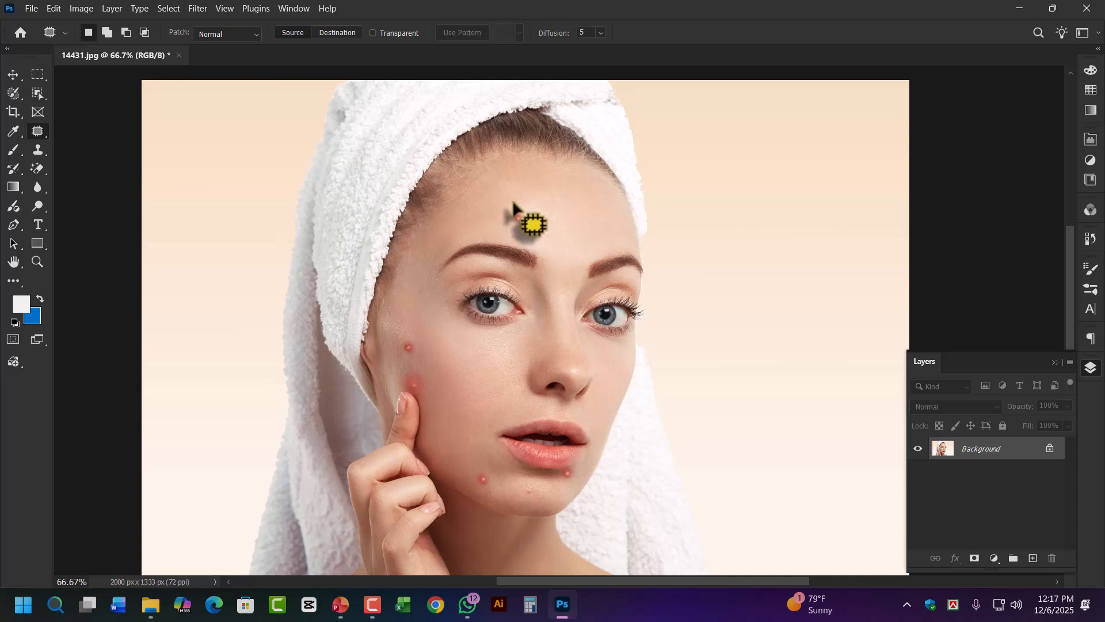
{"action": "left_click_drag", "start_coordinate": [520, 215], "coordinate": [474, 219]}
{"action": "left_click", "coordinate": [572, 216]}
Step: Undo the patches on both forehead pimples, back to the outline around the upper one
{"action": "right_click", "coordinate": [39, 136]}
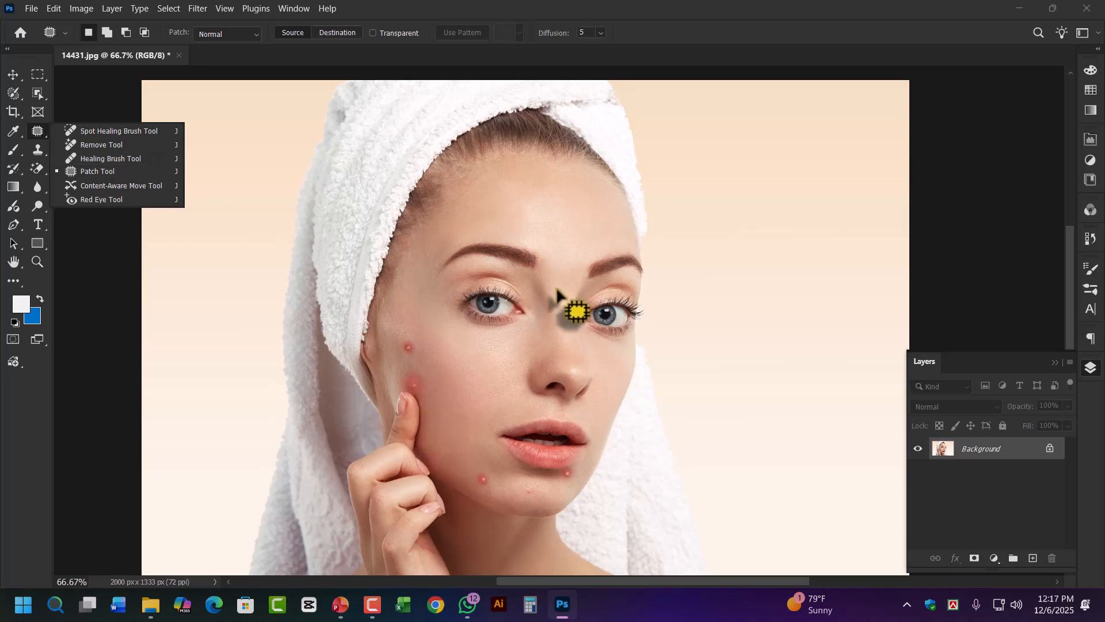
{"action": "left_click", "coordinate": [550, 247]}
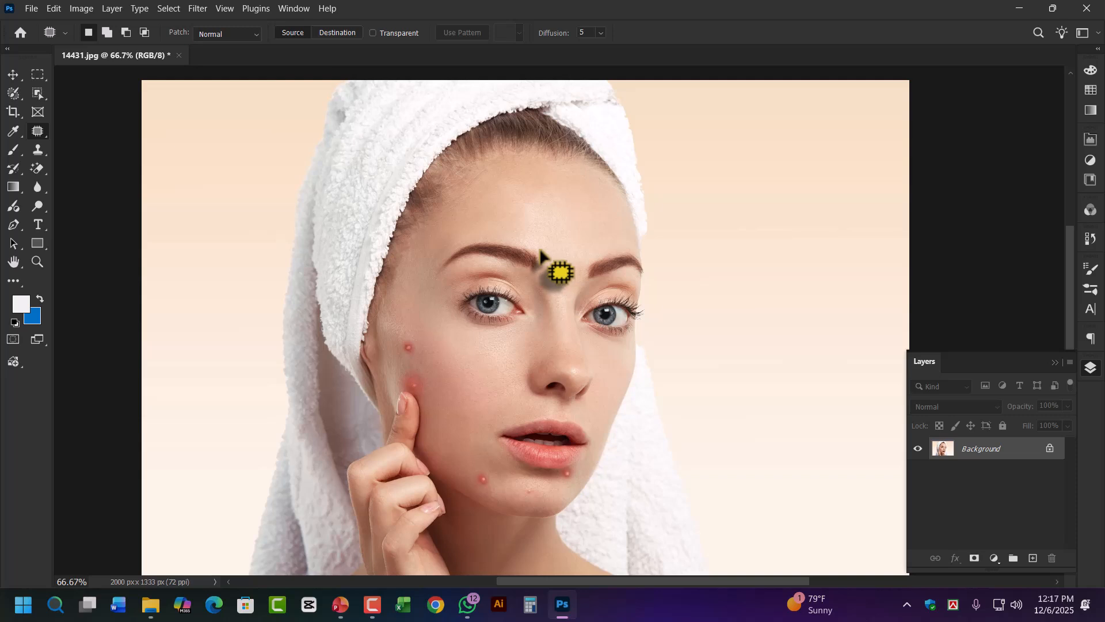
{"action": "key", "text": "ctrl+z"}
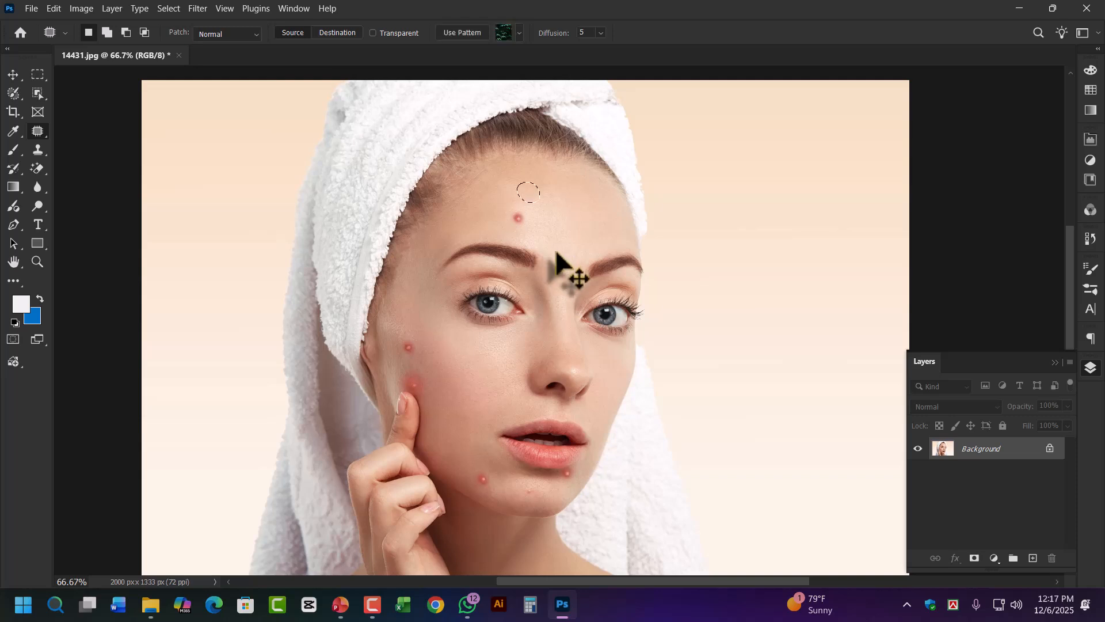
{"action": "left_click", "coordinate": [558, 248]}
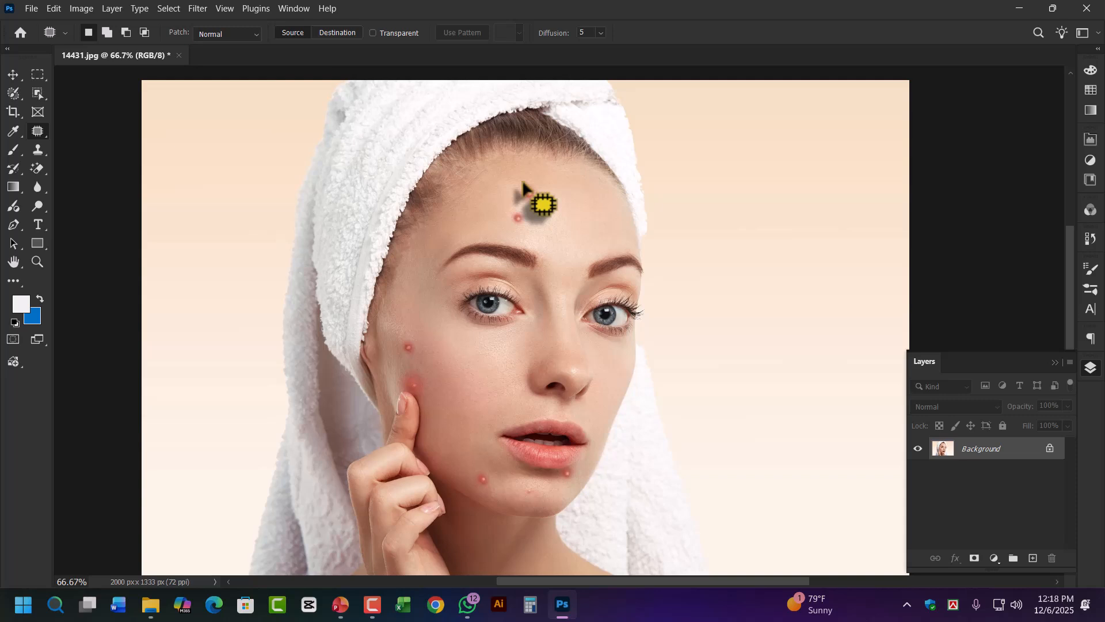
{"action": "key", "text": "ctrl+z"}
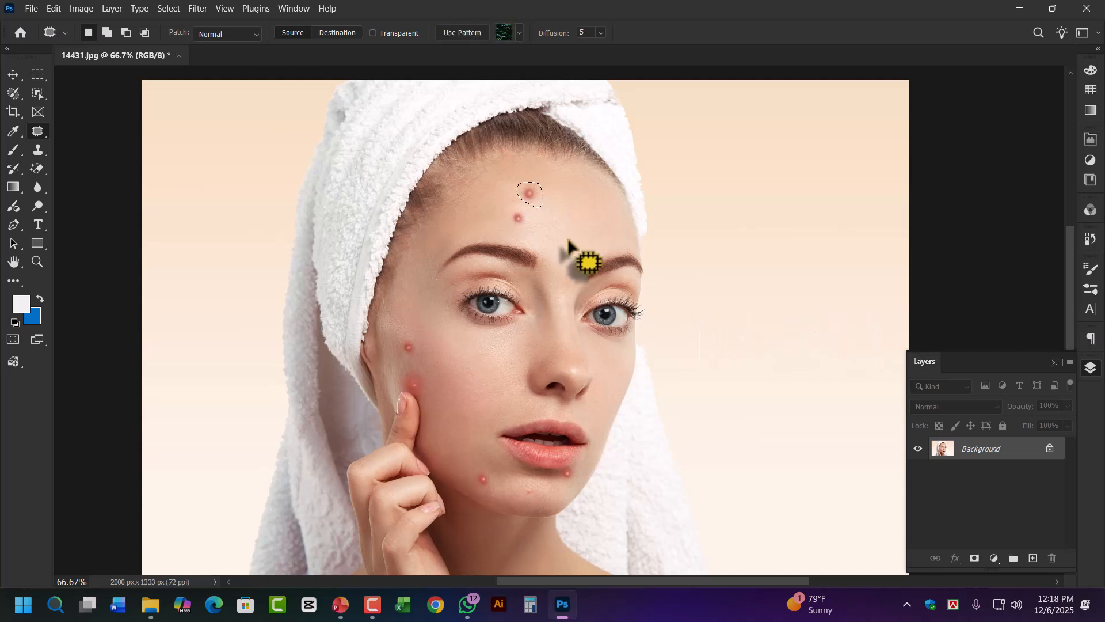
Step: Patch the upper forehead pimple again with clean skin from its lower right, and finish with the Move Tool active
{"action": "left_click_drag", "start_coordinate": [530, 191], "coordinate": [569, 211]}
{"action": "left_click", "coordinate": [570, 211]}
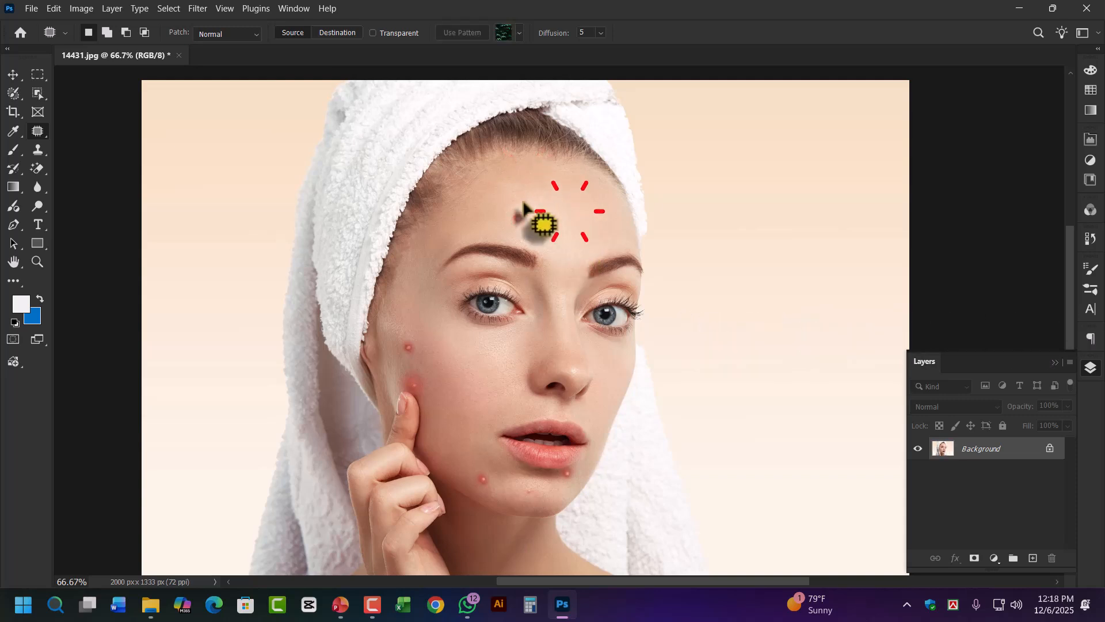
{"action": "key", "text": "ctrl+z"}
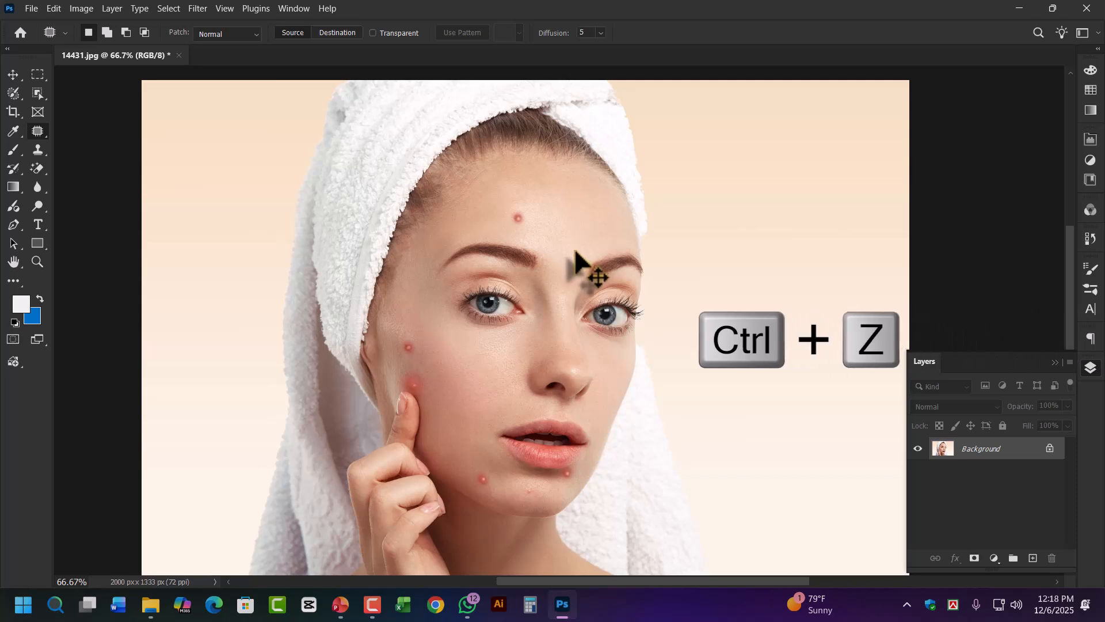
{"action": "key", "text": "ctrl+z"}
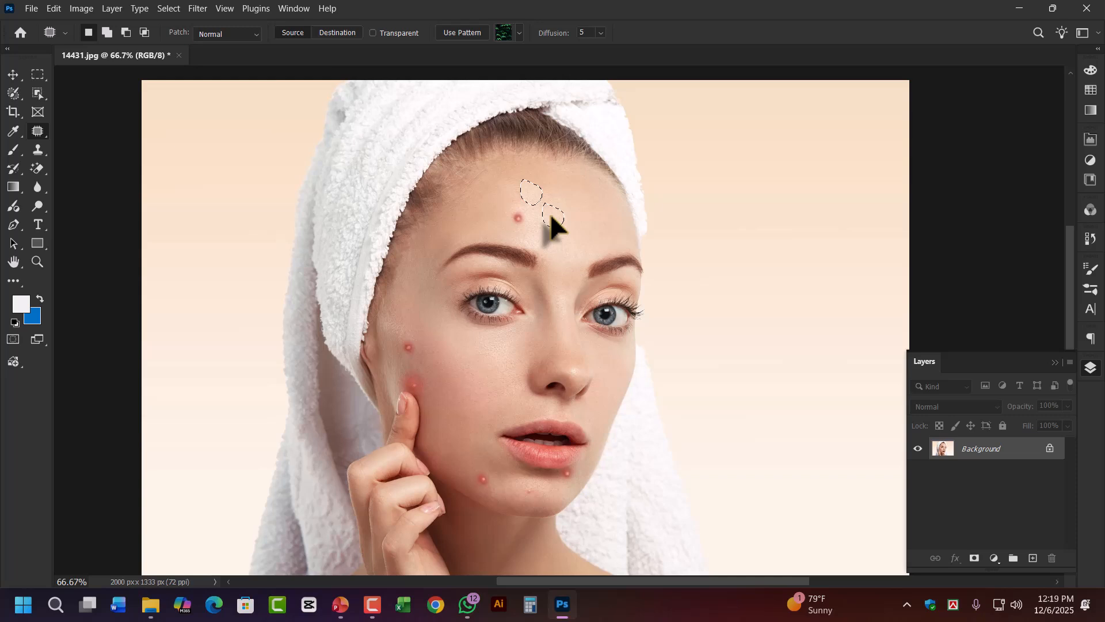
{"action": "left_click", "coordinate": [552, 213]}
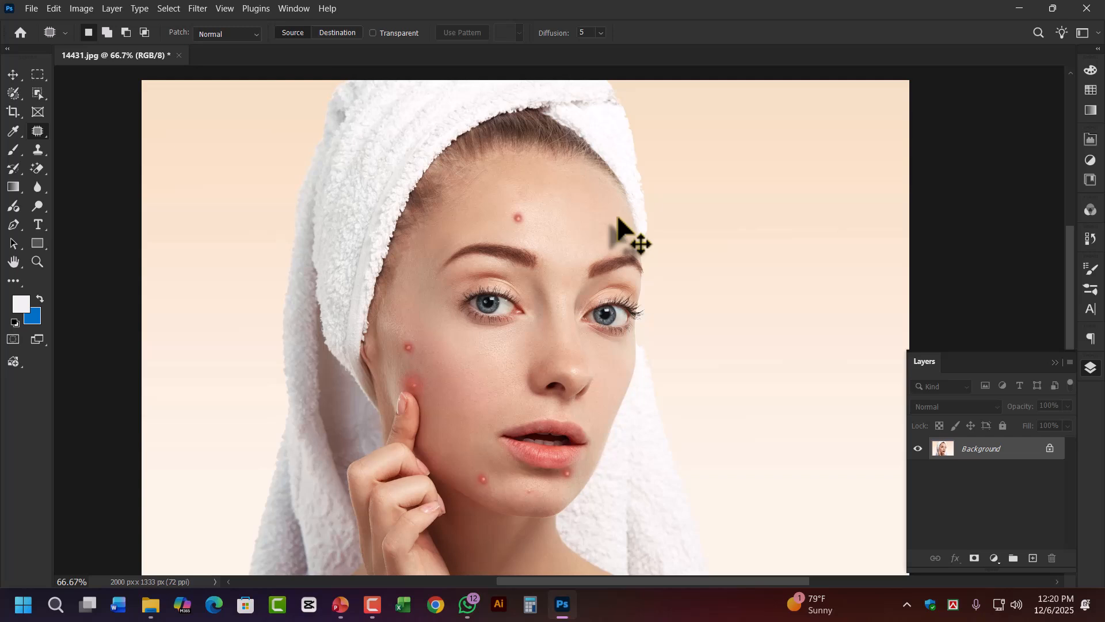
{"action": "key", "text": "v"}
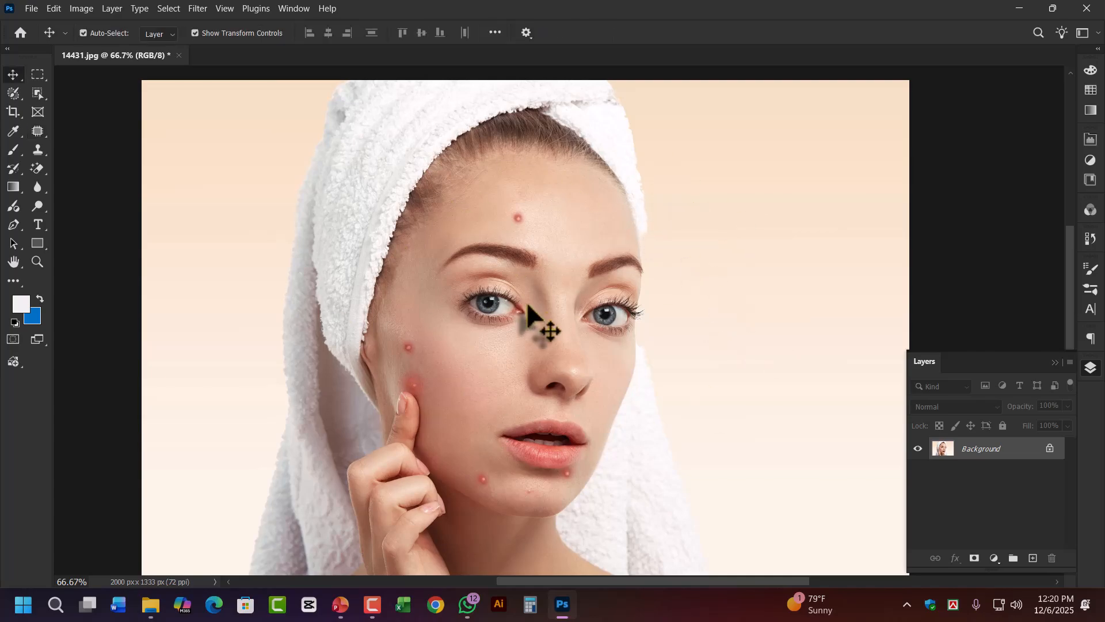
Step: Close 14431.jpg and open the close-up portrait of the woman with reddened cheeks from the Downloads folder
{"action": "key", "text": "ctrl+w"}
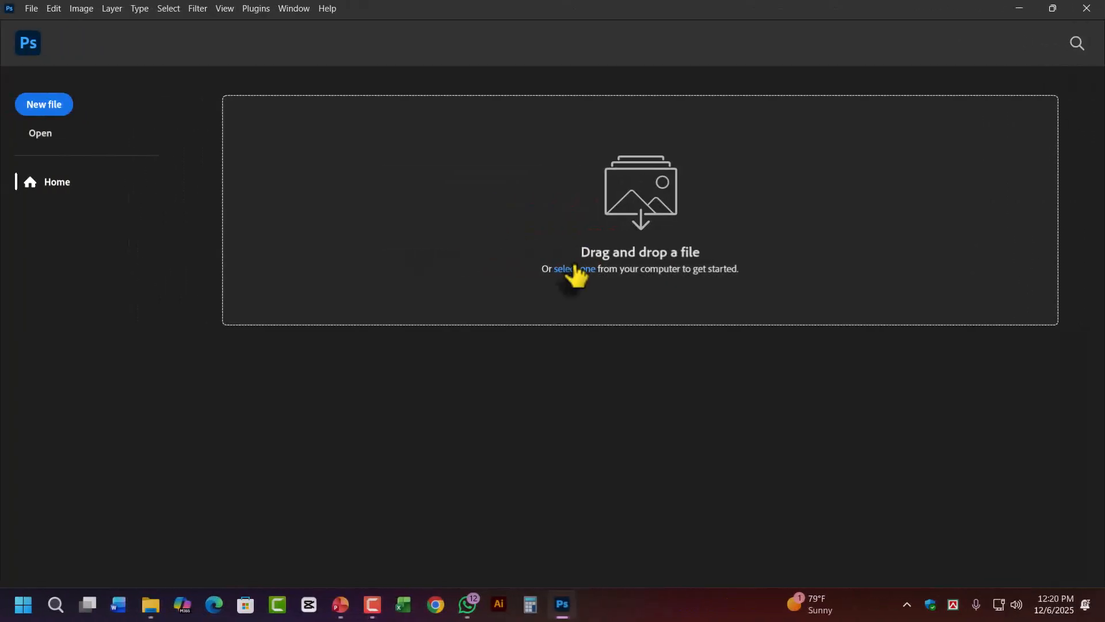
{"action": "left_click", "coordinate": [42, 133]}
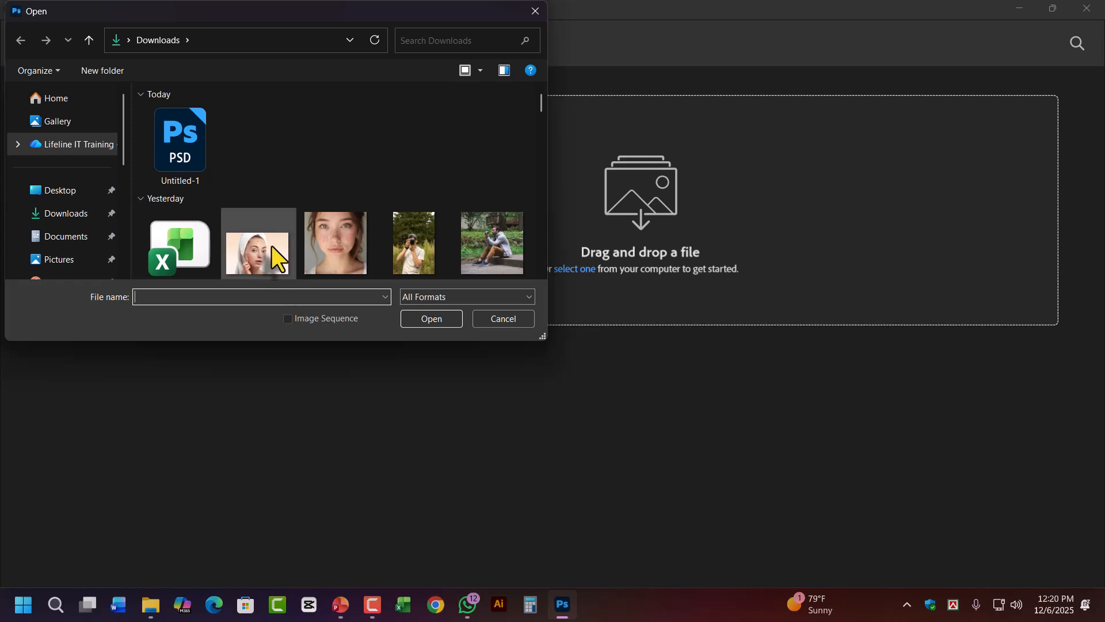
{"action": "left_click", "coordinate": [341, 233]}
{"action": "left_click", "coordinate": [431, 321]}
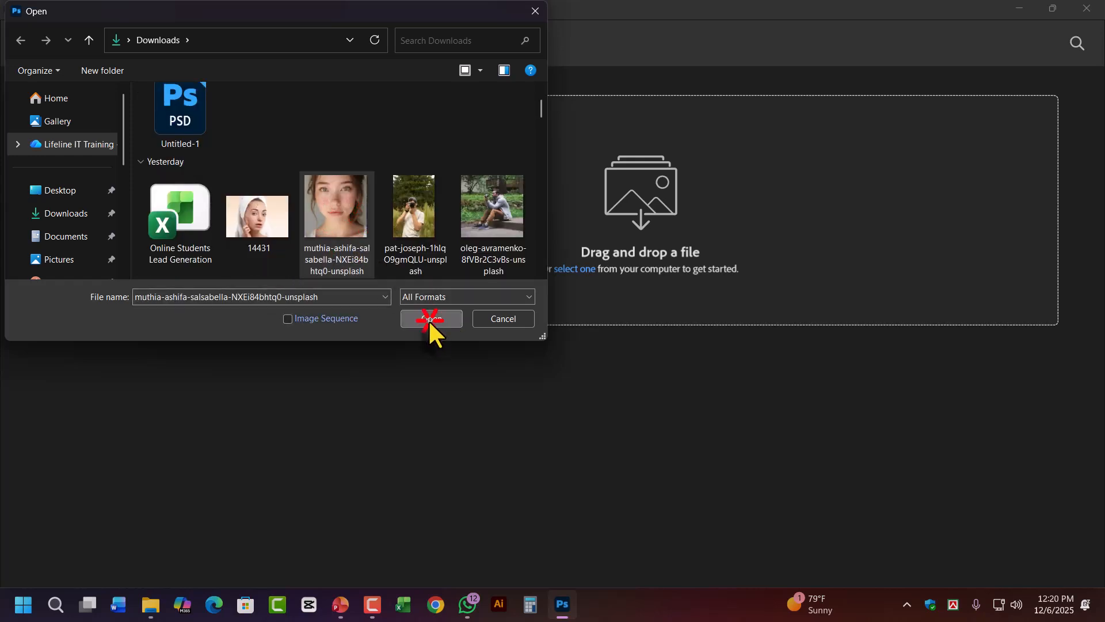
Step: Brush over the red blemishes on the inner part of the cheek right of the nose using the Remove Tool at size 200
{"action": "key", "text": "ctrl+plus"}
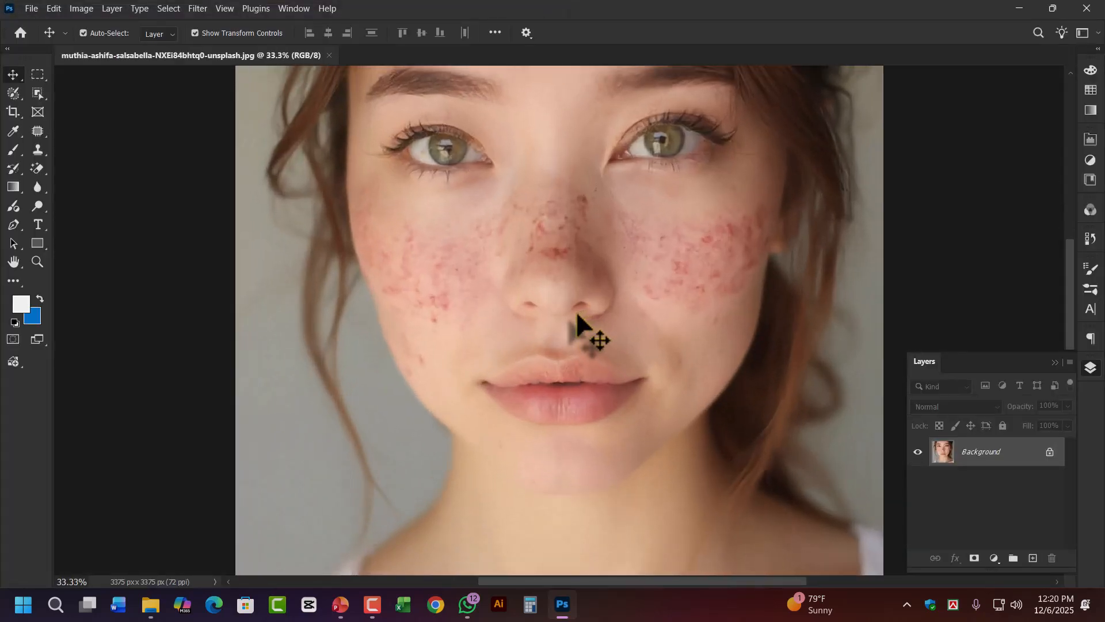
{"action": "mouse_move", "coordinate": [597, 250]}
{"action": "left_mouse_down"}
{"action": "mouse_move", "coordinate": [570, 277]}
{"action": "mouse_move", "coordinate": [526, 284]}
{"action": "left_mouse_up"}
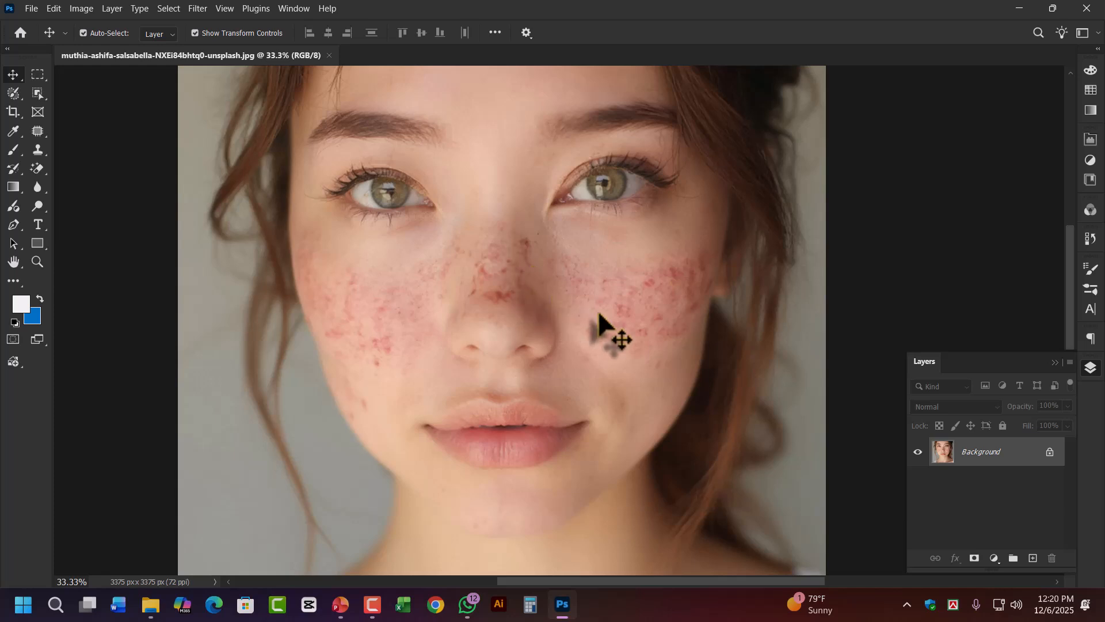
{"action": "left_click", "coordinate": [38, 165]}
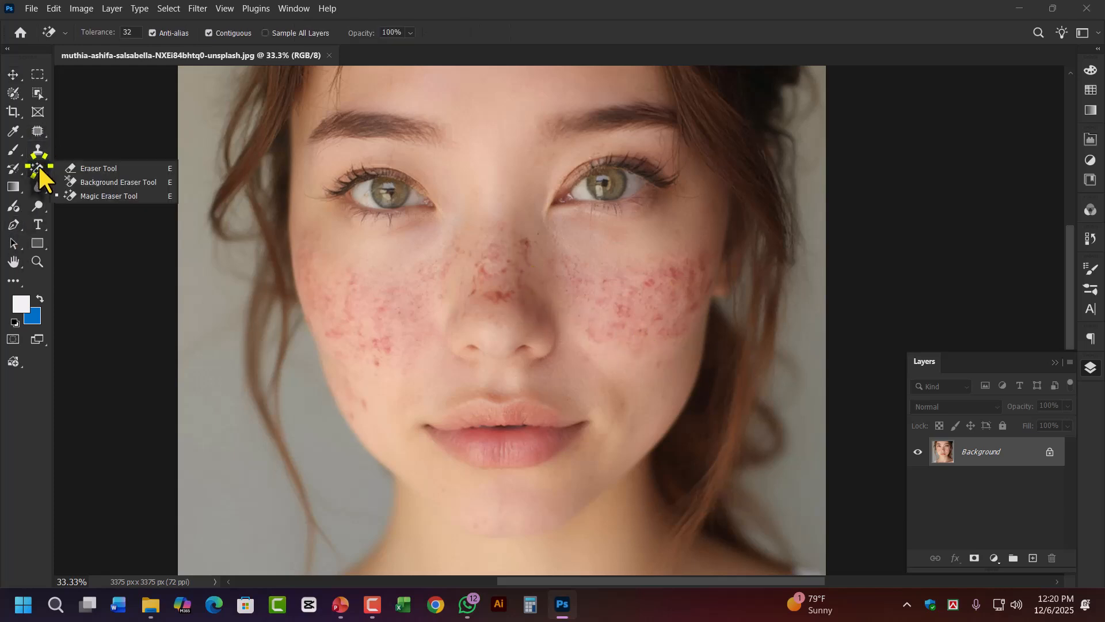
{"action": "left_click", "coordinate": [35, 130]}
{"action": "left_click", "coordinate": [101, 145]}
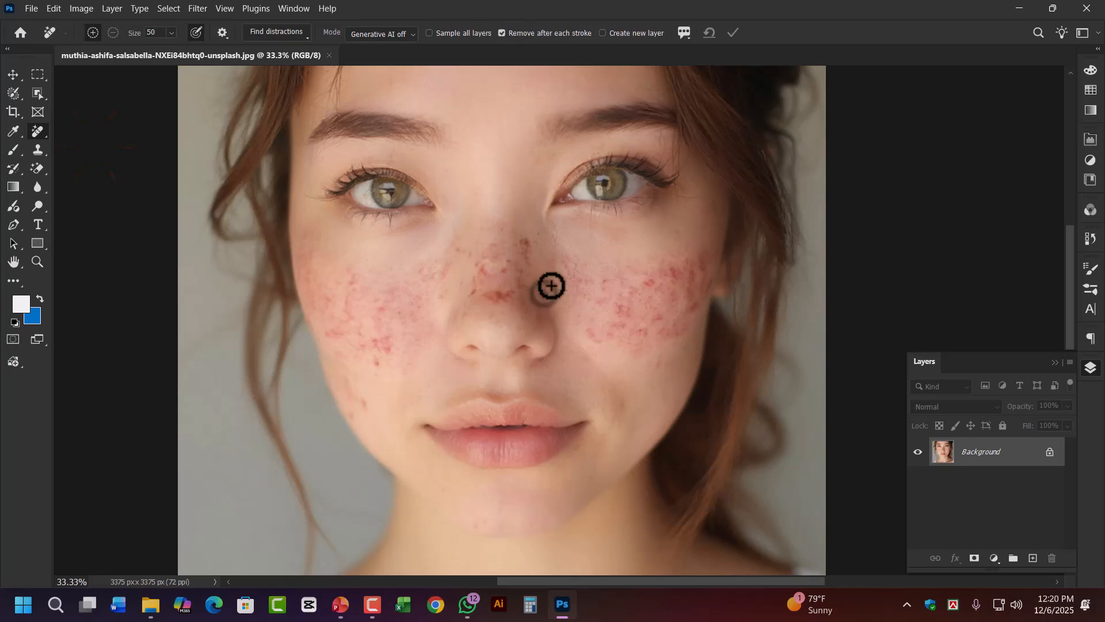
{"action": "key", "text": "bracketright"}
{"action": "key", "text": "bracketright"}
{"action": "key", "text": "bracketright"}
{"action": "key", "text": "bracketright"}
{"action": "key", "text": "bracketright"}
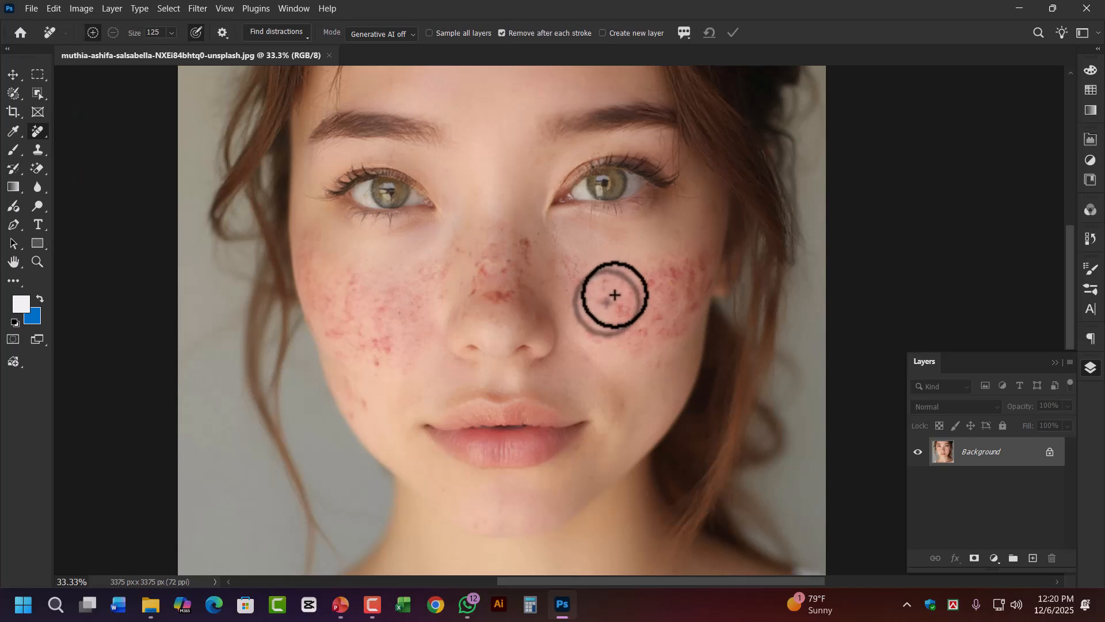
{"action": "key", "text": "bracketleft"}
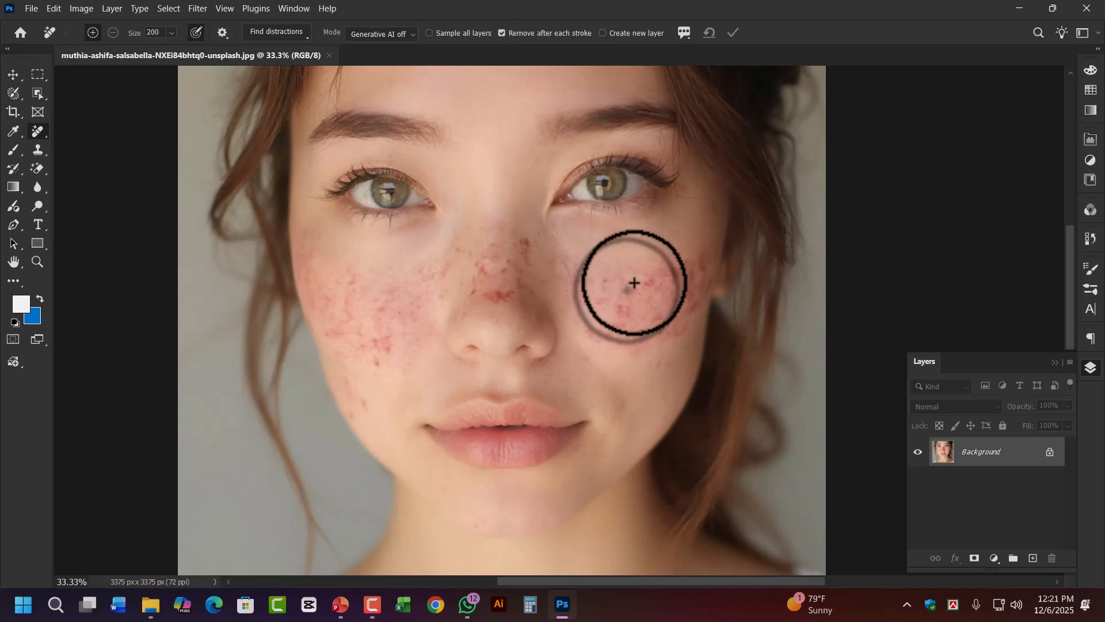
{"action": "mouse_move", "coordinate": [629, 287]}
{"action": "left_mouse_down"}
{"action": "mouse_move", "coordinate": [602, 327]}
{"action": "mouse_move", "coordinate": [611, 283]}
{"action": "mouse_move", "coordinate": [632, 313]}
{"action": "left_mouse_up"}
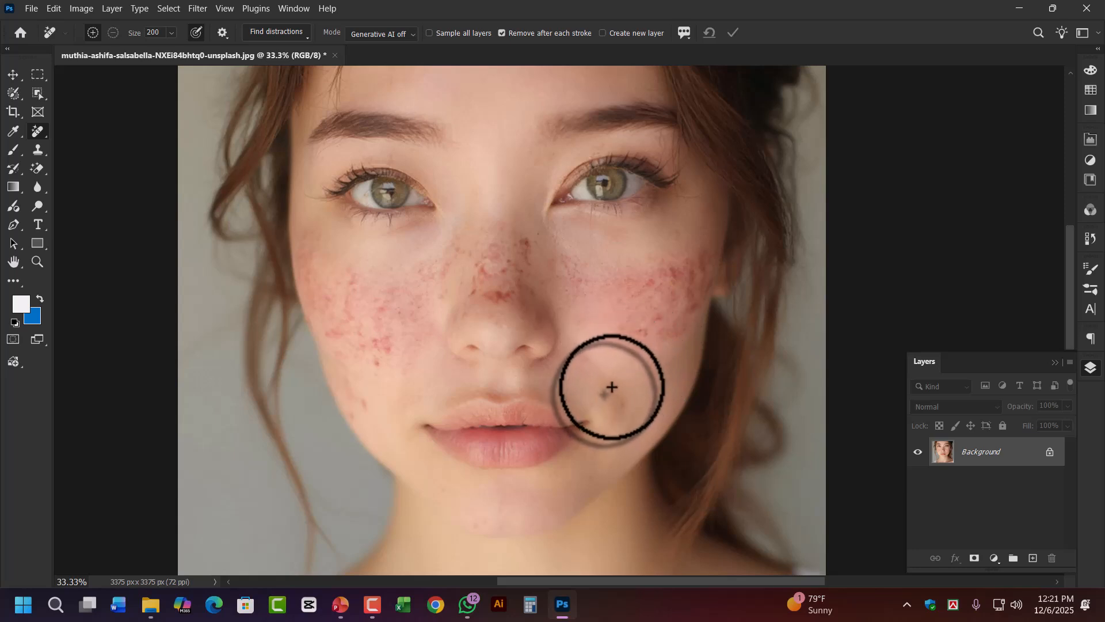
{"action": "key", "text": "bracketleft"}
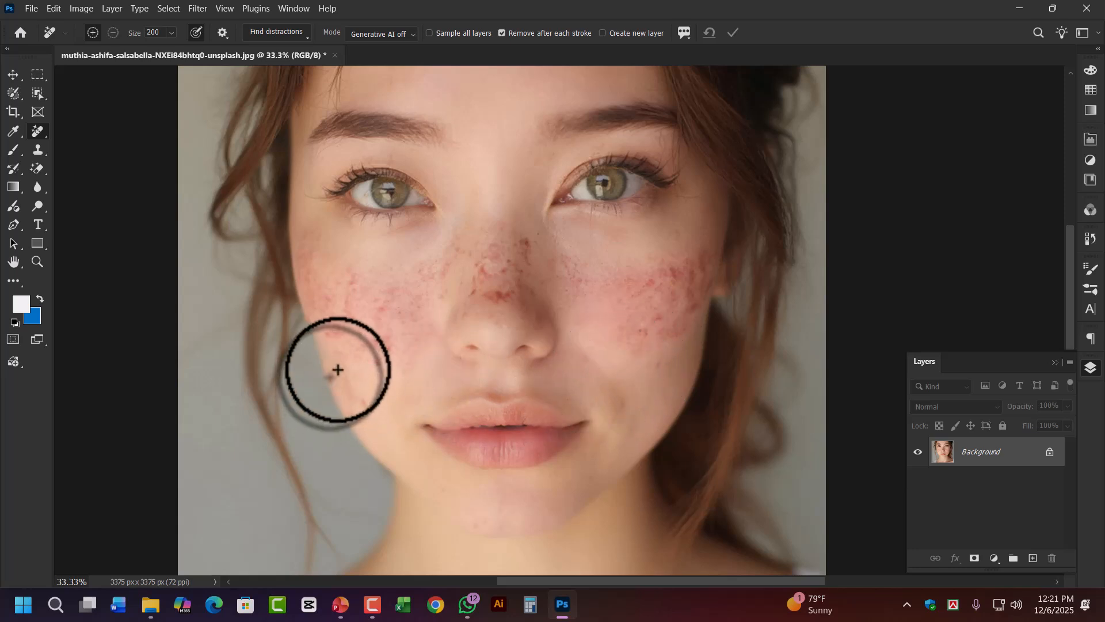
Step: Brush over the remaining blemishes on the cheek left of the nose using the Remove Tool at size 125 with all layers sampled
{"action": "key", "text": "bracketleft"}
{"action": "key", "text": "bracketleft"}
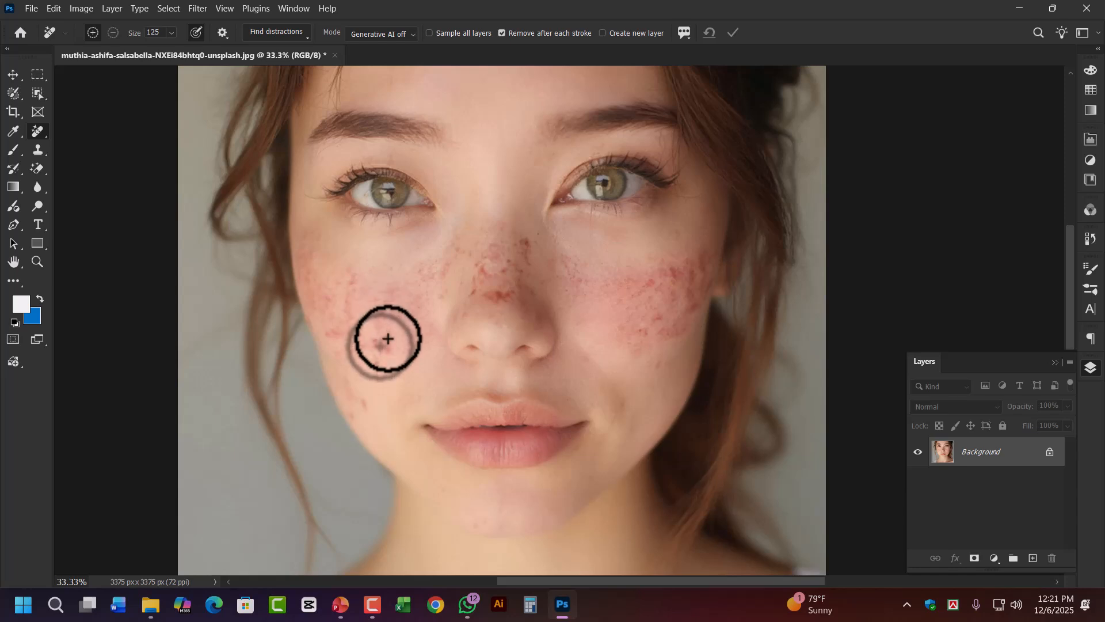
{"action": "left_click_drag", "start_coordinate": [384, 343], "coordinate": [366, 363]}
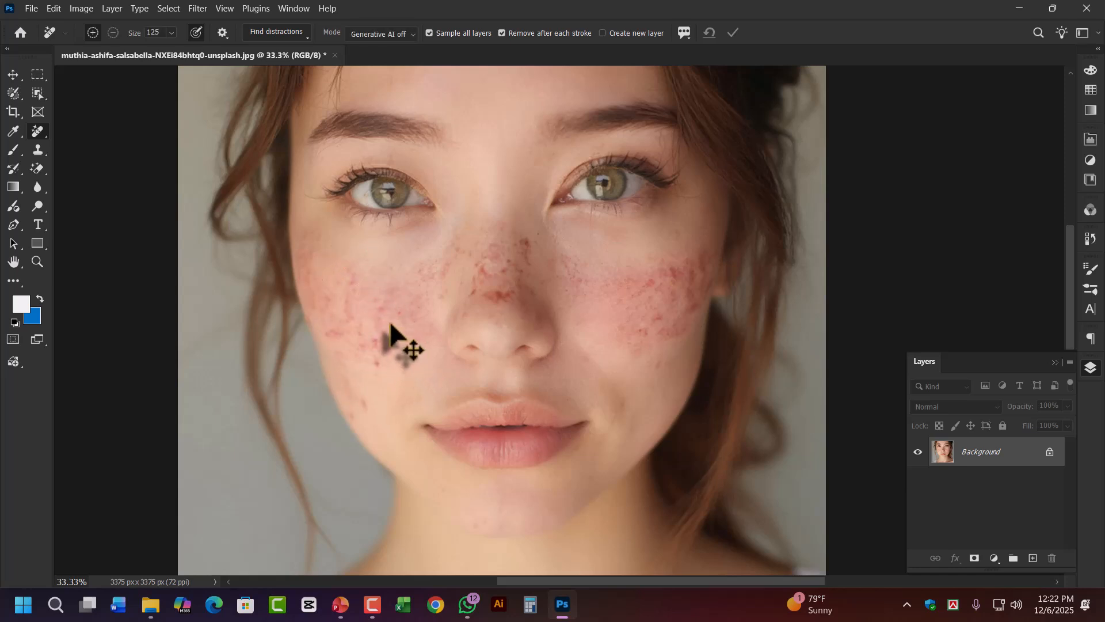
{"action": "left_click_drag", "start_coordinate": [381, 310], "coordinate": [379, 364]}
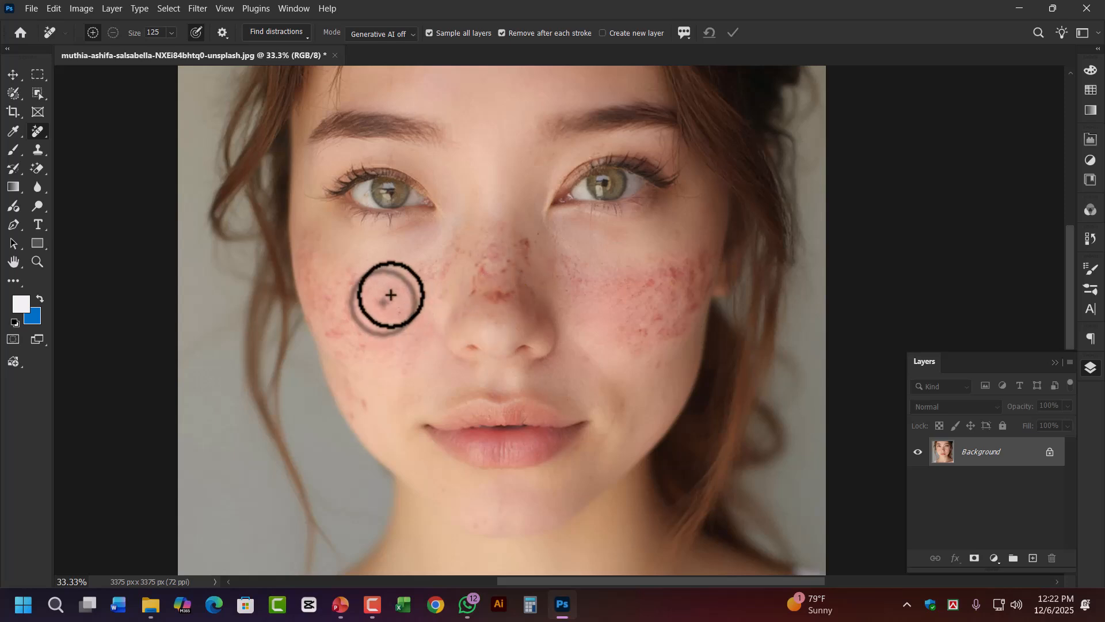
Step: Turn off removal after each stroke, mark the blemishes on both cheeks and the nose, and remove them all in one pass
{"action": "left_click", "coordinate": [571, 132]}
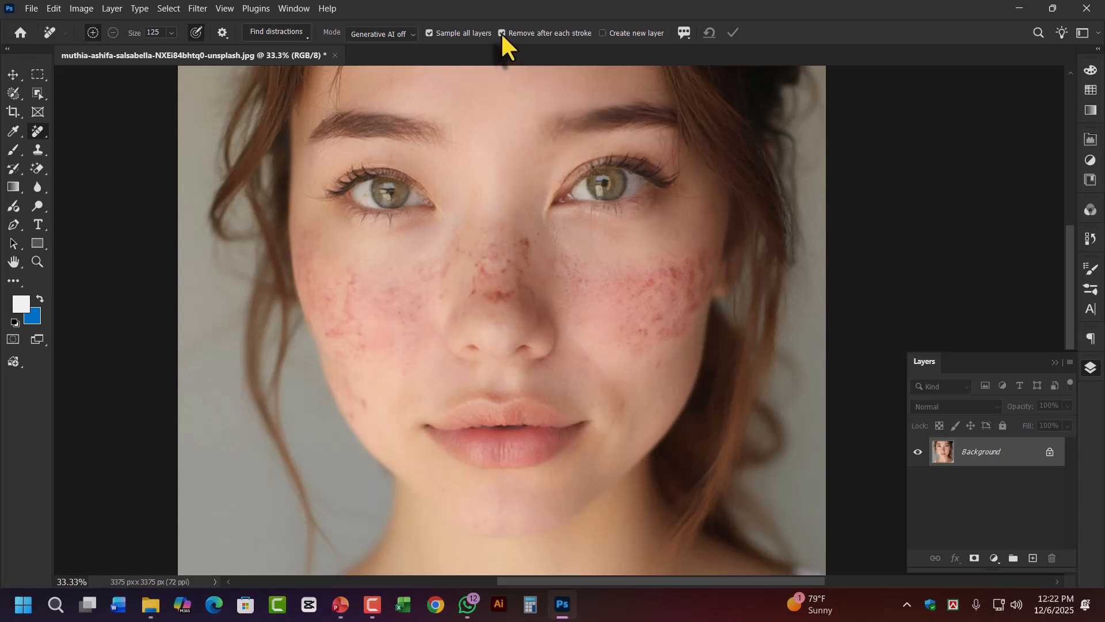
{"action": "left_click", "coordinate": [503, 33]}
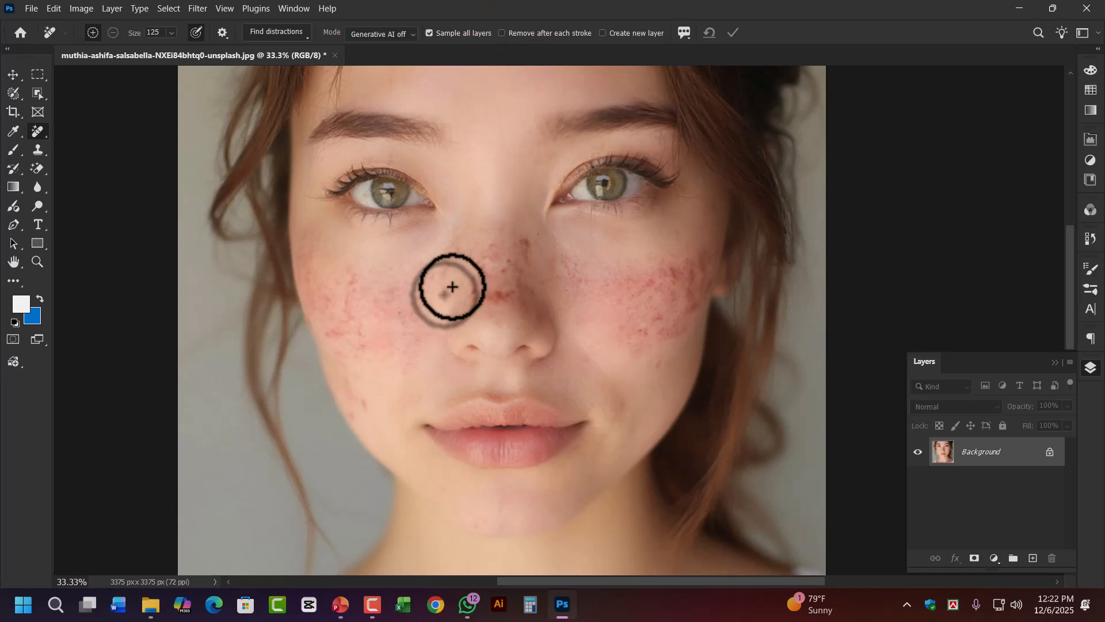
{"action": "mouse_move", "coordinate": [354, 276]}
{"action": "left_mouse_down"}
{"action": "mouse_move", "coordinate": [348, 309]}
{"action": "mouse_move", "coordinate": [361, 339]}
{"action": "mouse_move", "coordinate": [334, 322]}
{"action": "left_mouse_up"}
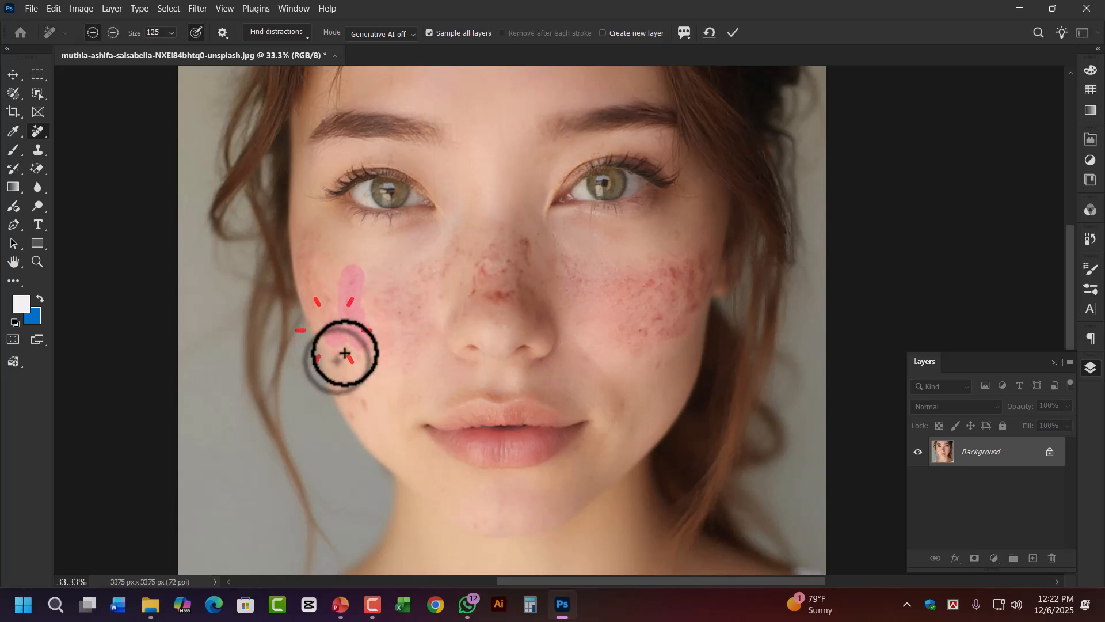
{"action": "left_click_drag", "start_coordinate": [349, 384], "coordinate": [355, 407]}
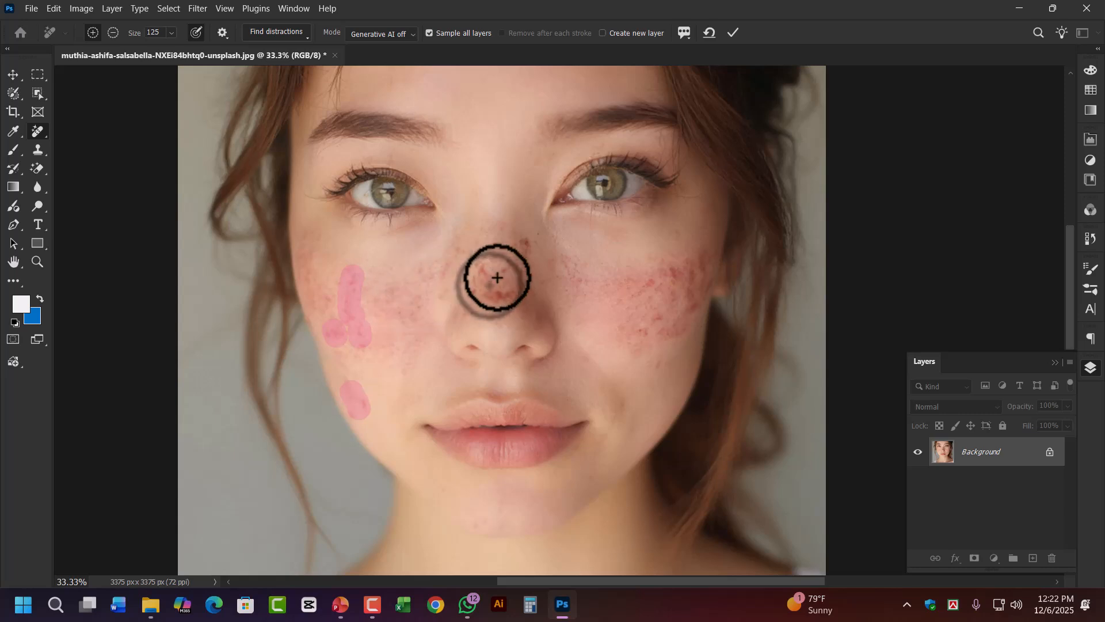
{"action": "mouse_move", "coordinate": [481, 266]}
{"action": "left_mouse_down"}
{"action": "mouse_move", "coordinate": [503, 297]}
{"action": "mouse_move", "coordinate": [501, 277]}
{"action": "mouse_move", "coordinate": [523, 248]}
{"action": "mouse_move", "coordinate": [538, 314]}
{"action": "left_mouse_up"}
{"action": "left_click_drag", "start_coordinate": [690, 267], "coordinate": [668, 316]}
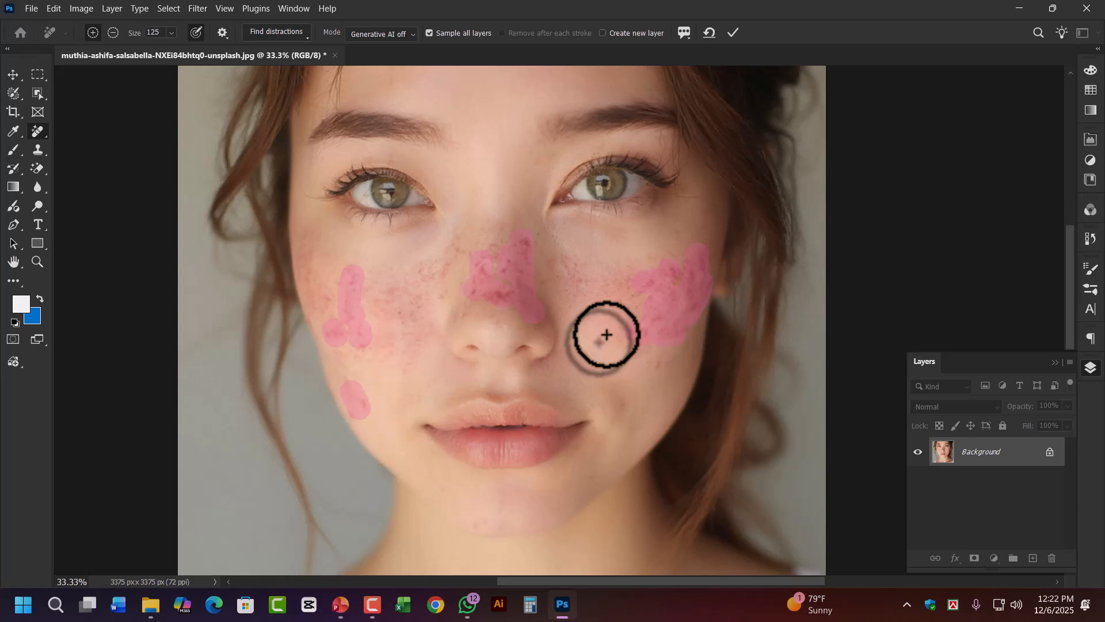
{"action": "key", "text": "Return"}
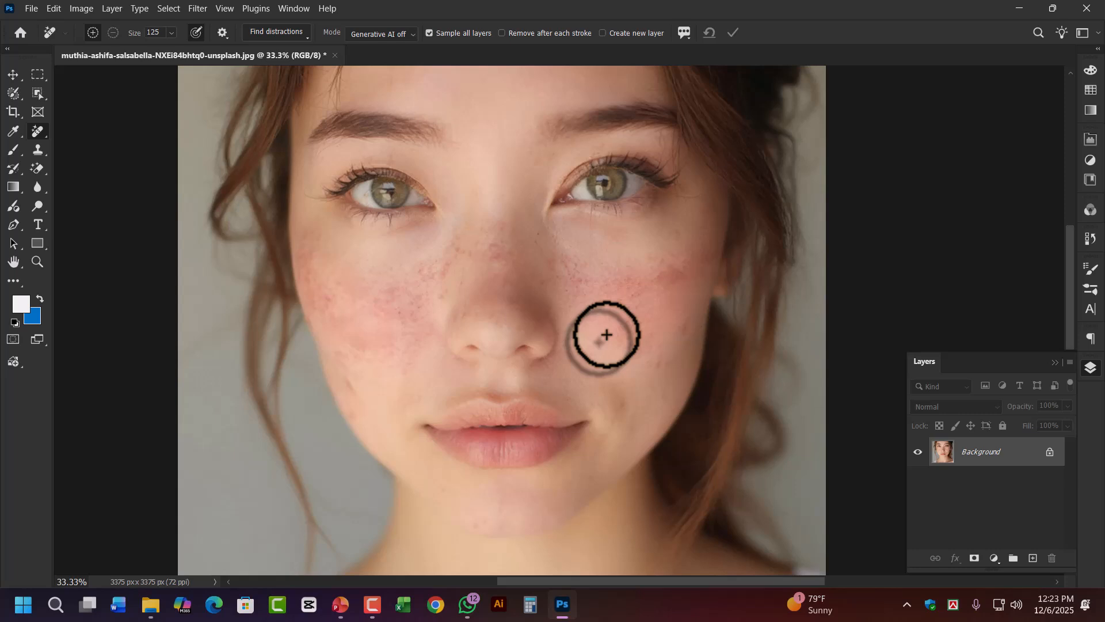
{"action": "key", "text": "ctrl+z"}
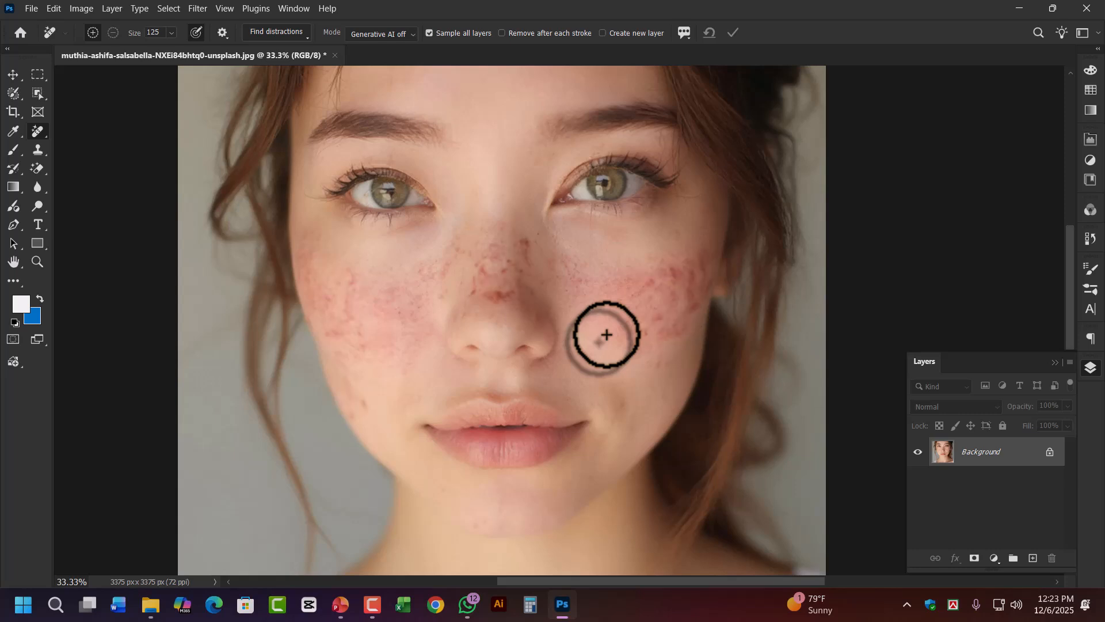
{"action": "key", "text": "ctrl+shift+z"}
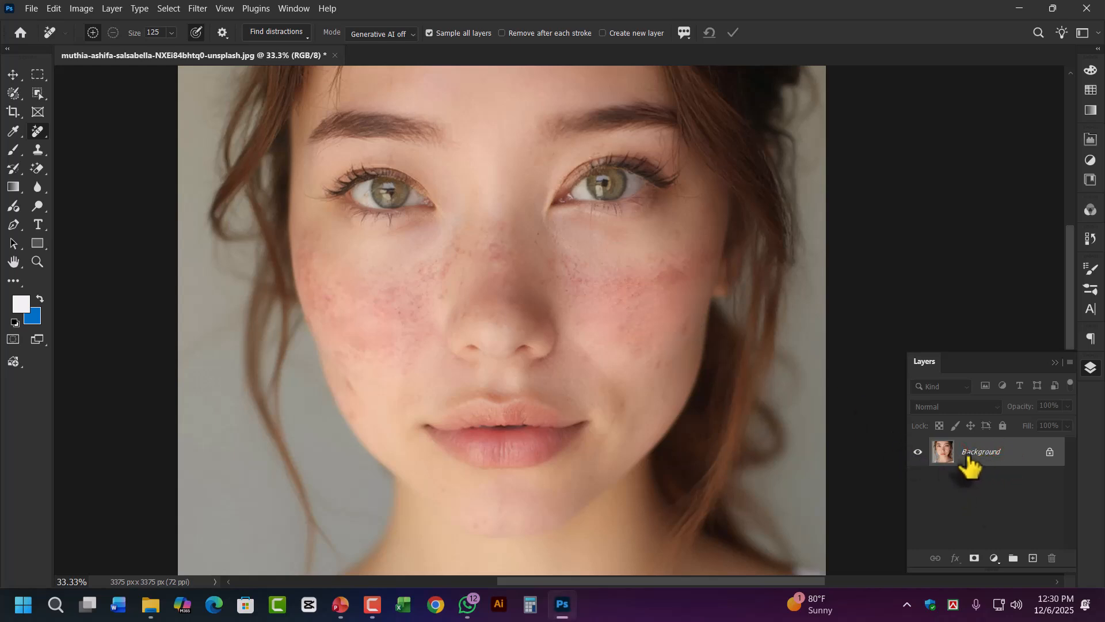
Step: Duplicate the Background layer, keeping only a single copy above it
{"action": "left_click_drag", "start_coordinate": [972, 460], "coordinate": [1033, 557]}
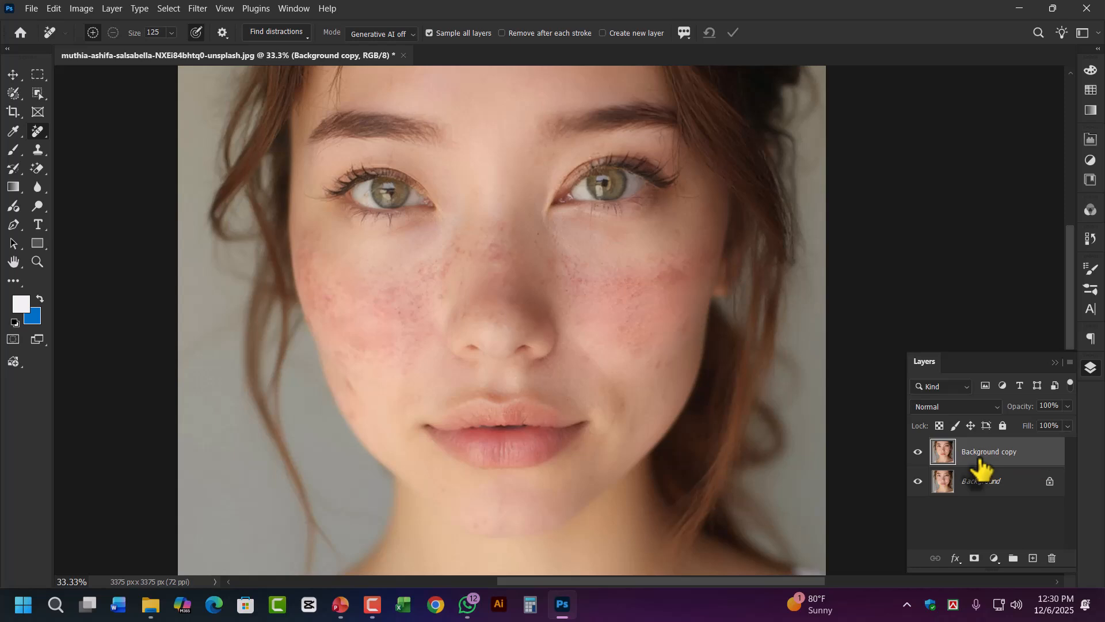
{"action": "key", "text": "ctrl+j"}
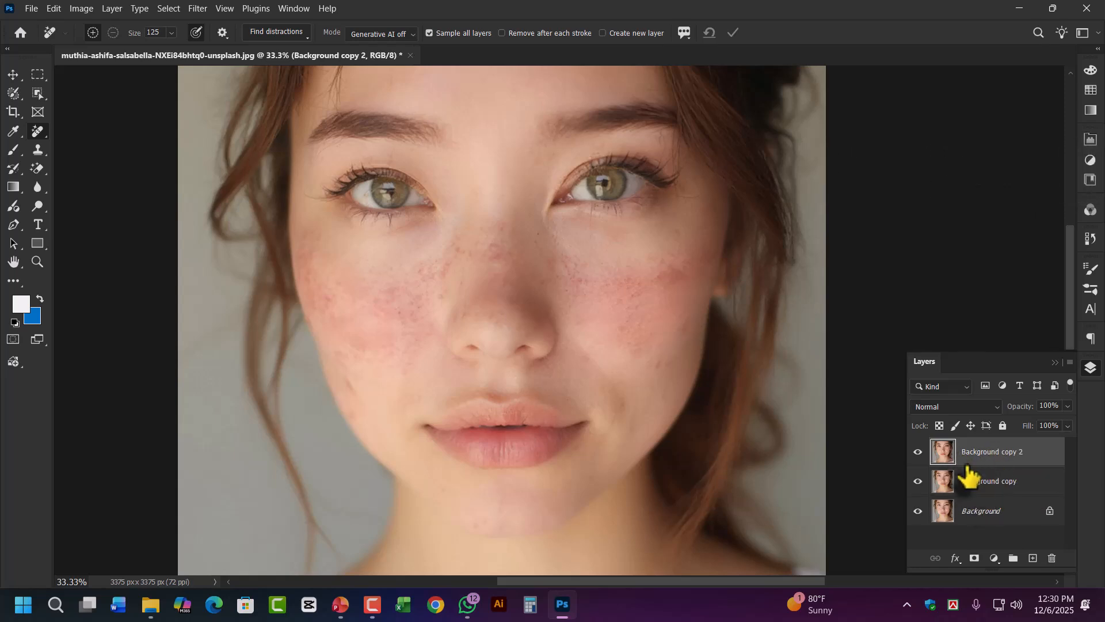
{"action": "key", "text": "ctrl+z"}
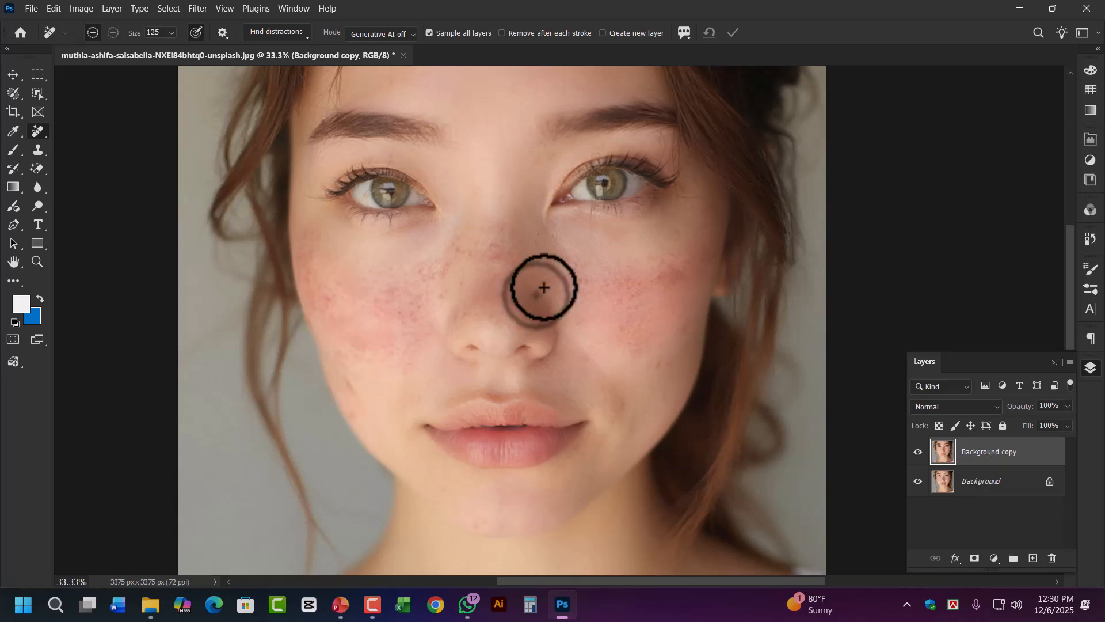
Step: Invert the colors of the Background copy layer and set its blend mode to Vivid Light
{"action": "left_click", "coordinate": [80, 9]}
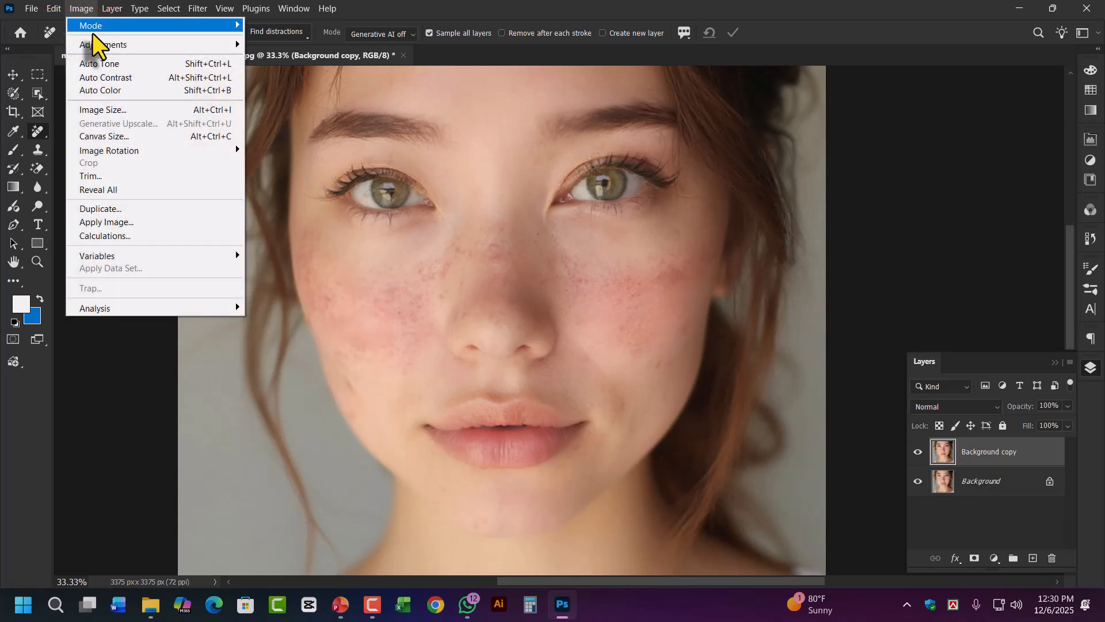
{"action": "mouse_move", "coordinate": [101, 45]}
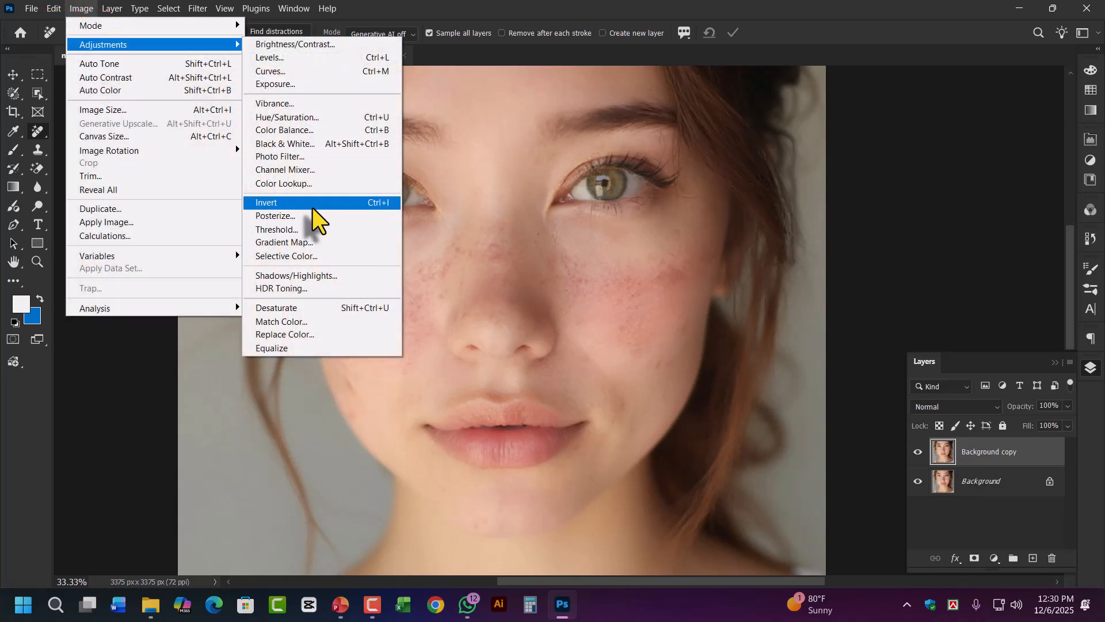
{"action": "left_click", "coordinate": [386, 206]}
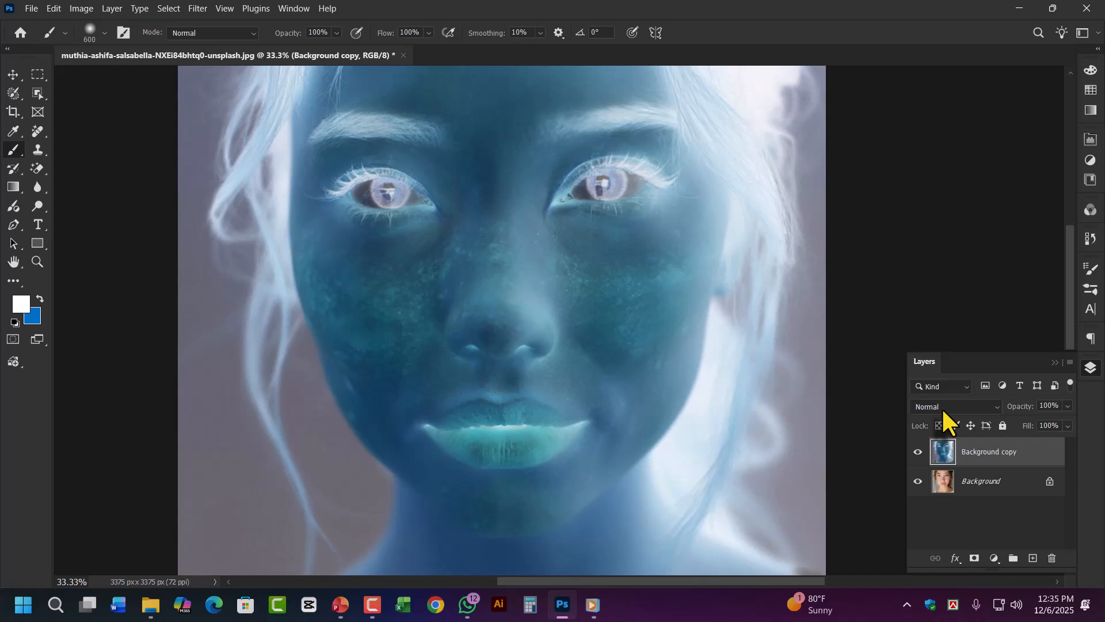
{"action": "left_click", "coordinate": [944, 408]}
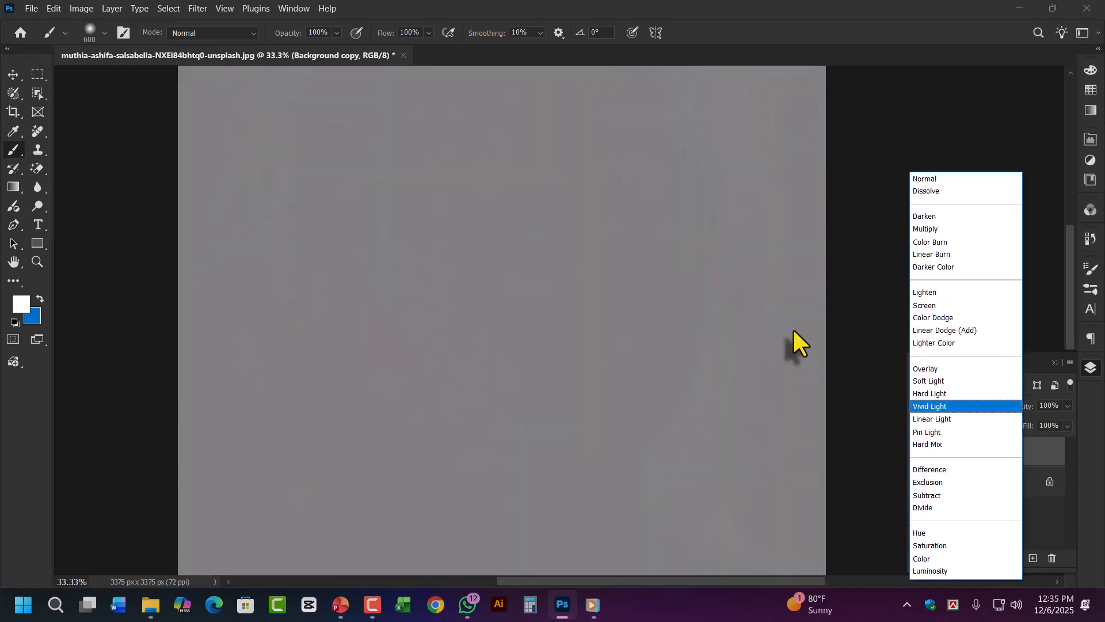
Step: Apply a High Pass filter with a radius of 30 pixels to the Background copy layer
{"action": "left_click", "coordinate": [197, 8]}
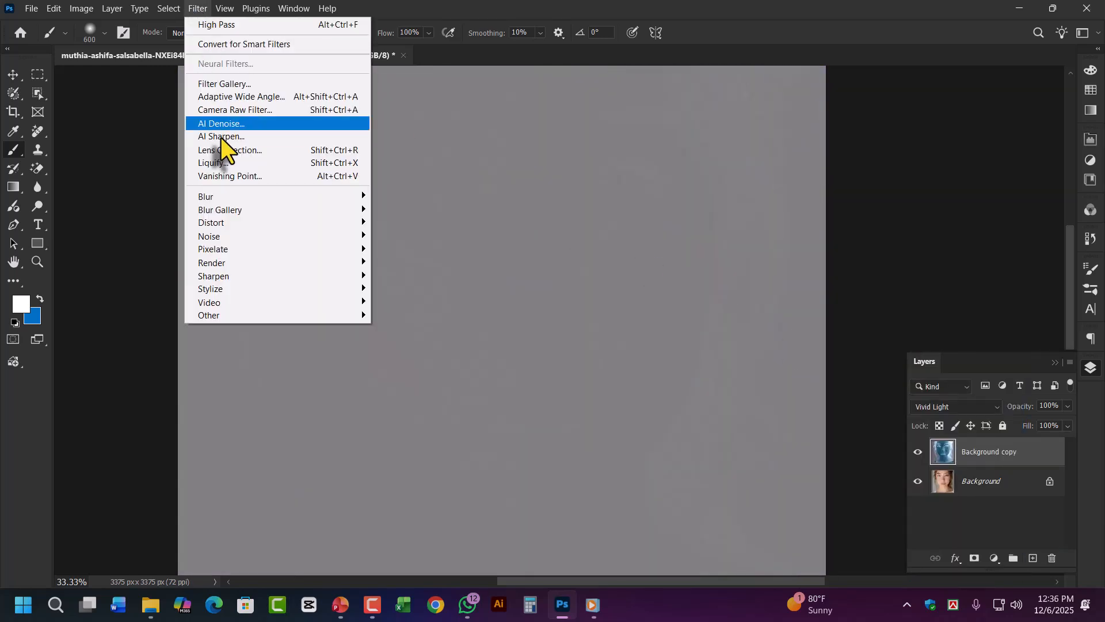
{"action": "mouse_move", "coordinate": [231, 313]}
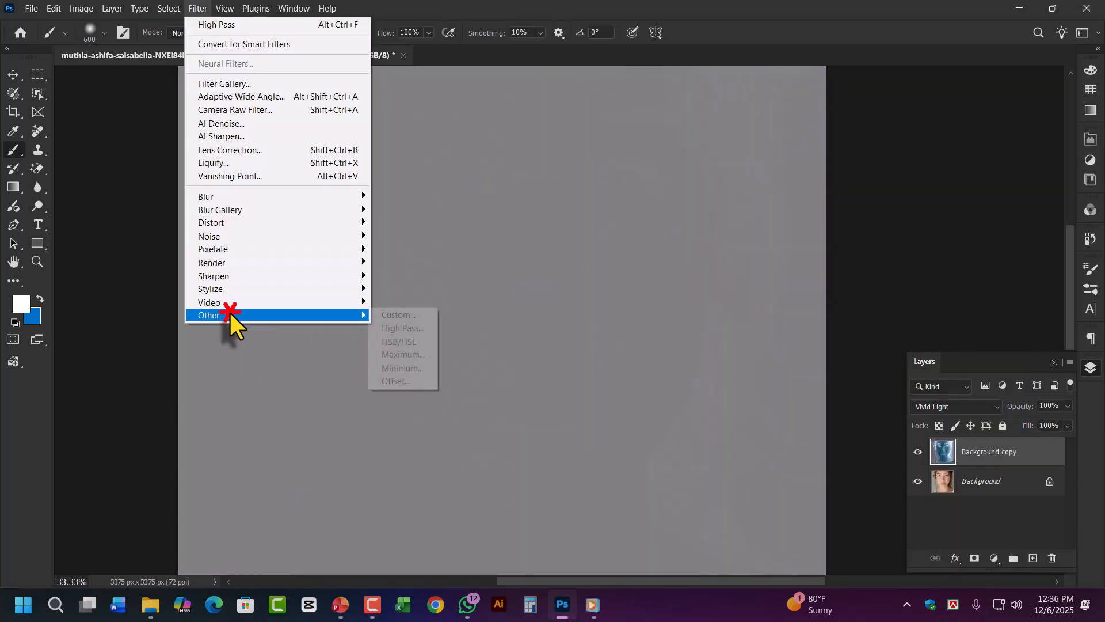
{"action": "left_click", "coordinate": [417, 332]}
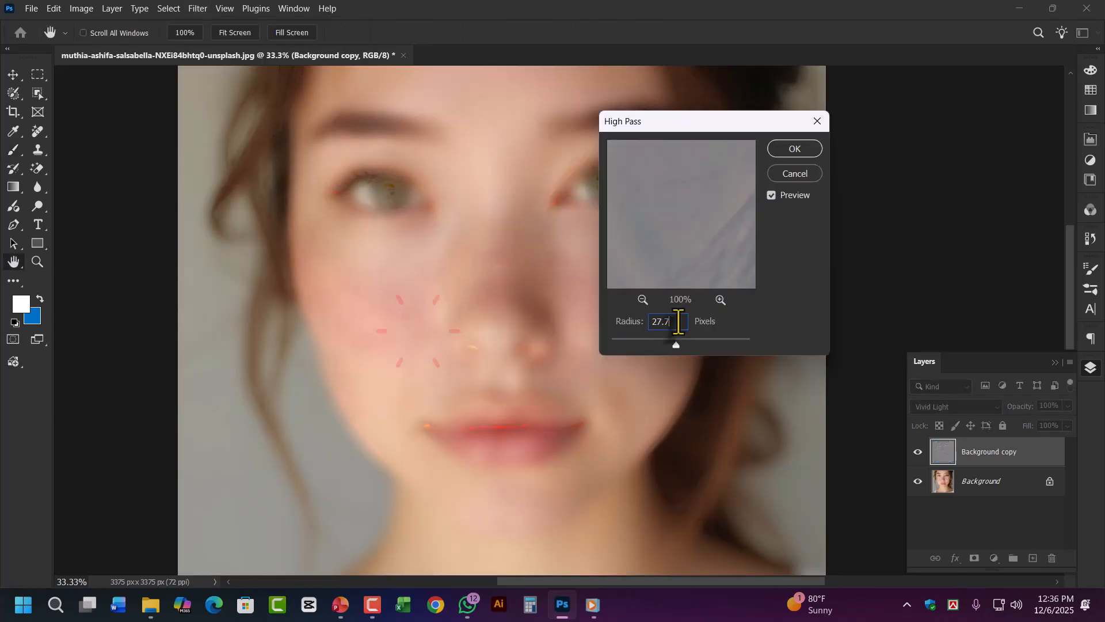
{"action": "scroll", "coordinate": [682, 321], "scroll_direction": "up", "scroll_amount": 5}
{"action": "left_click_drag", "start_coordinate": [681, 321], "coordinate": [631, 320]}
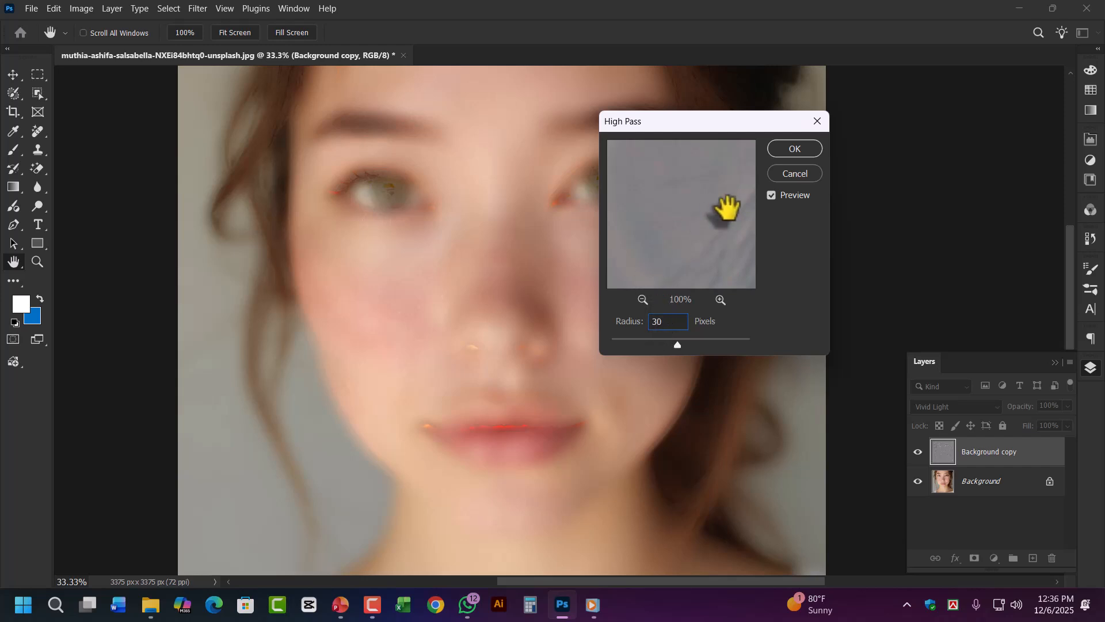
{"action": "left_click", "coordinate": [789, 148]}
{"action": "key", "text": "b"}
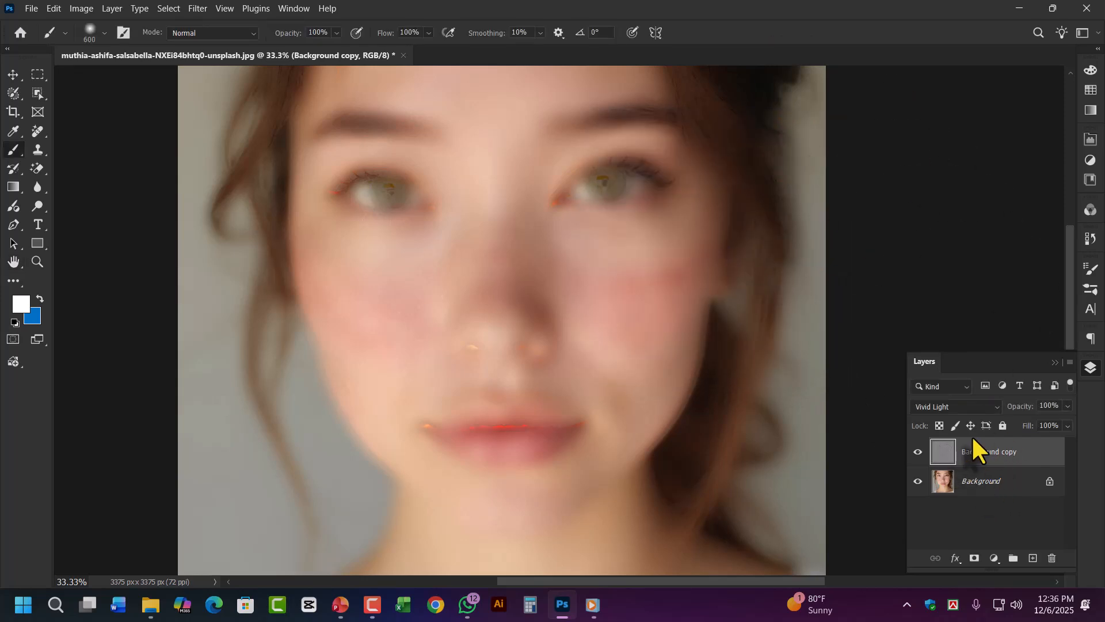
Step: Add a layer mask to the Background copy layer, invert it to black, and activate the Brush Tool
{"action": "left_click", "coordinate": [974, 559]}
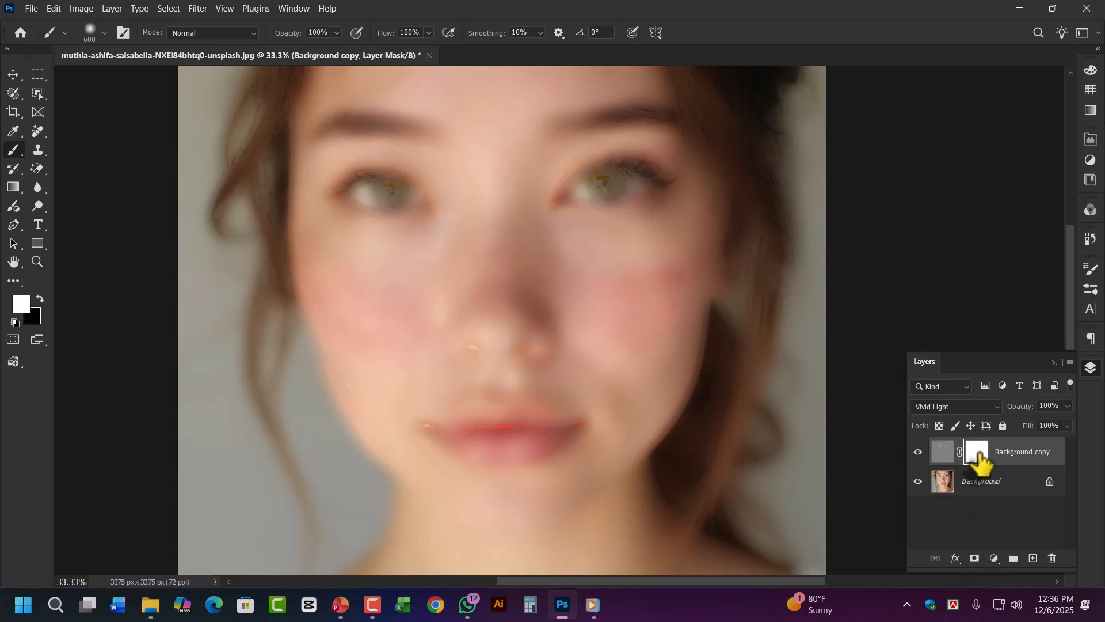
{"action": "key", "text": "ctrl+i"}
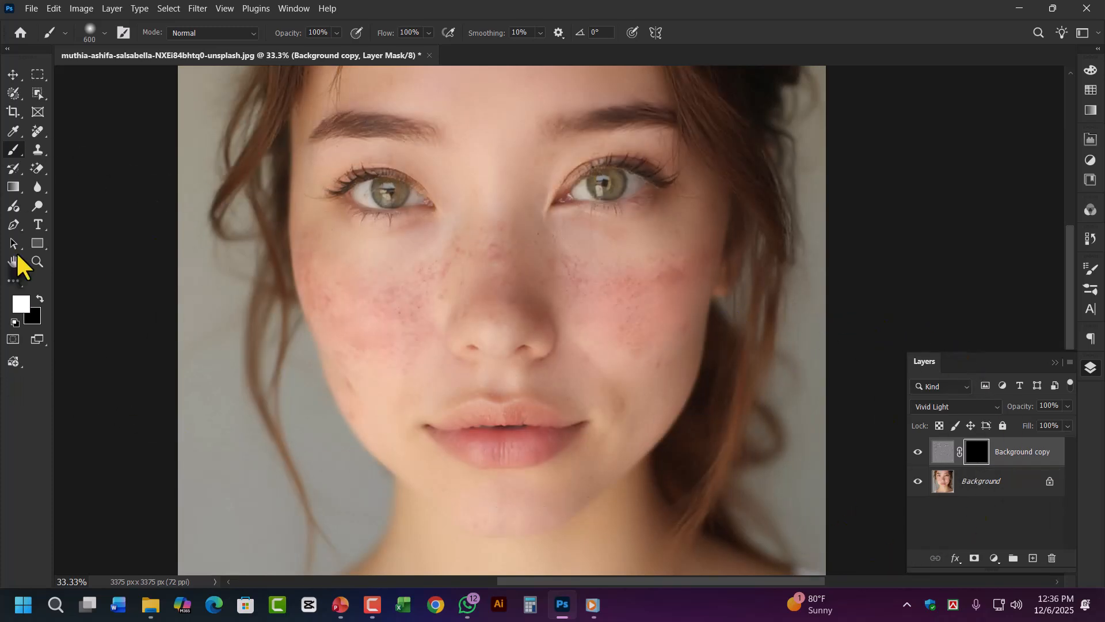
{"action": "left_click", "coordinate": [13, 75]}
{"action": "left_click", "coordinate": [12, 151]}
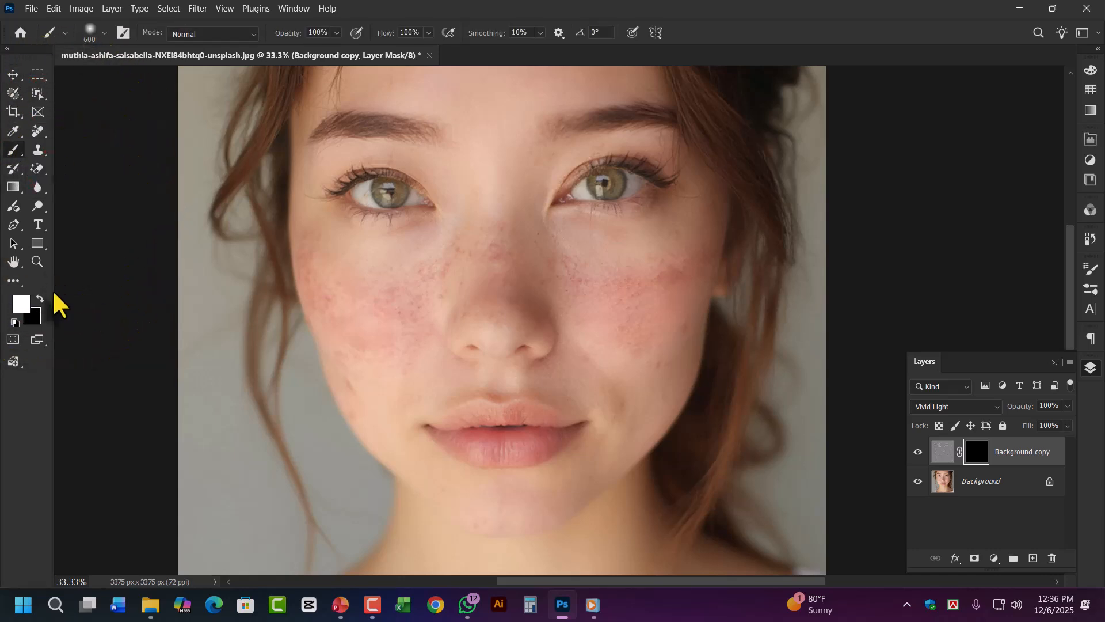
Step: Keep white (ffffff) as the foreground color and set the brush to 322 px with 0% hardness
{"action": "left_click", "coordinate": [21, 306]}
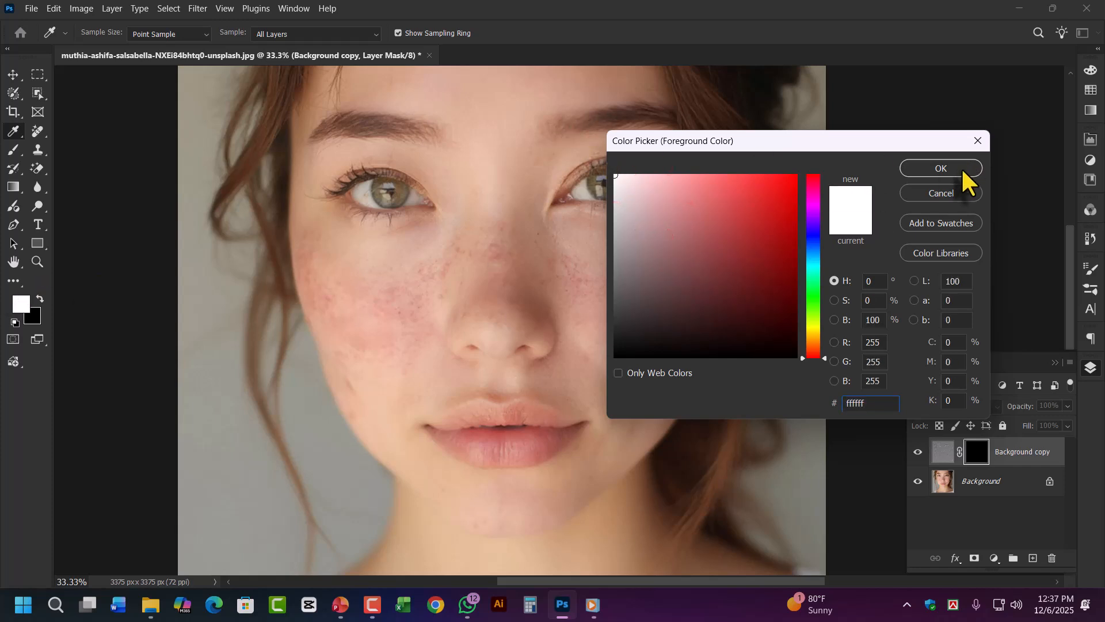
{"action": "left_click", "coordinate": [941, 169]}
{"action": "key", "text": "b"}
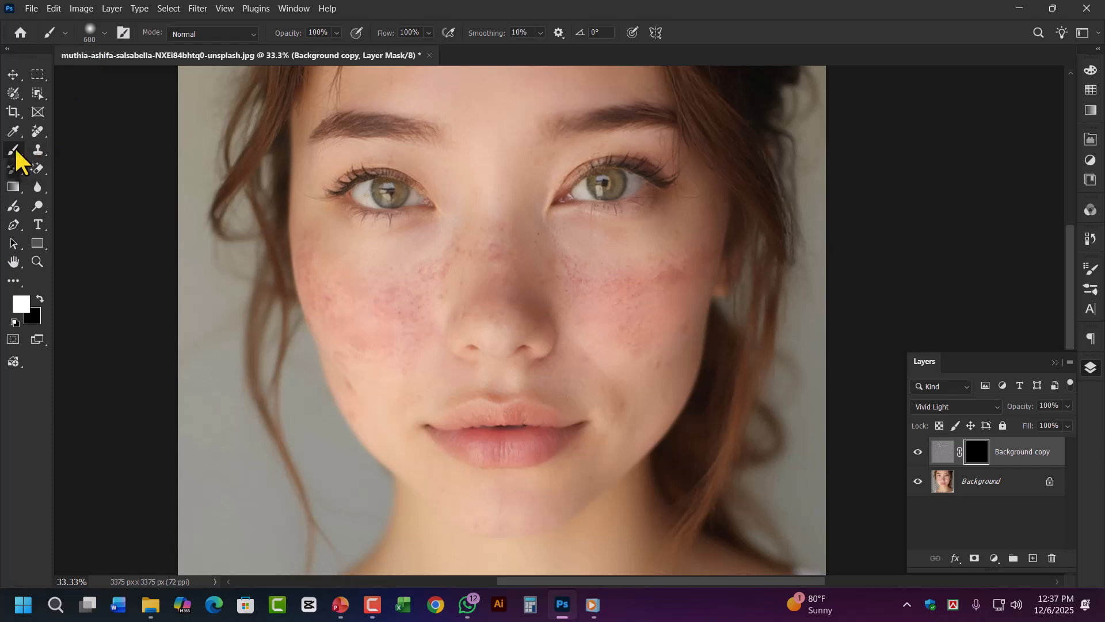
{"action": "left_click", "coordinate": [104, 34]}
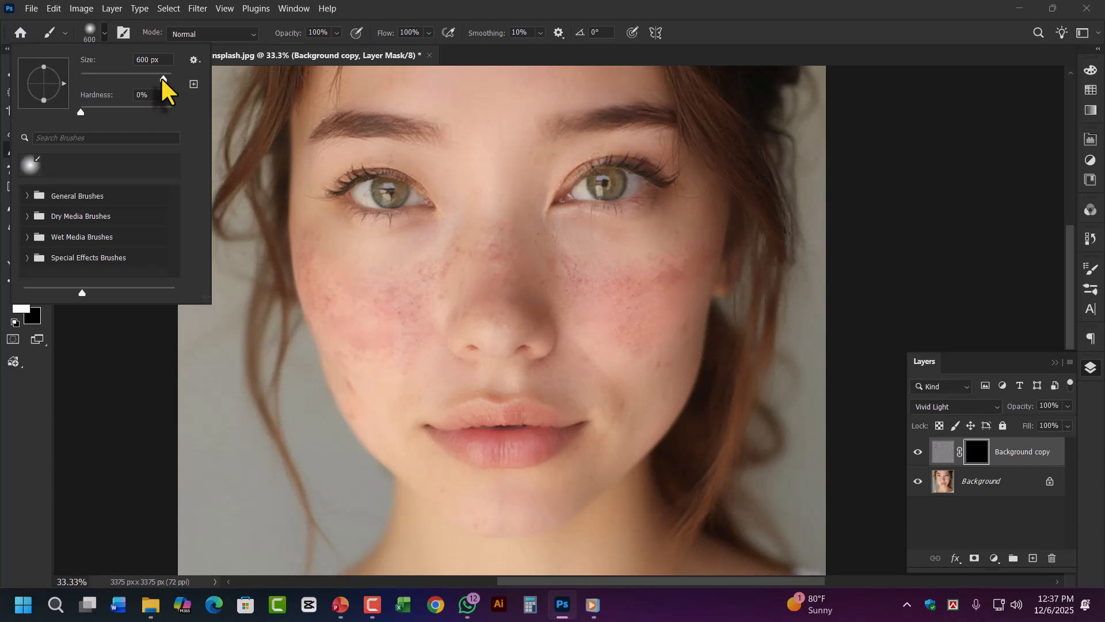
{"action": "left_click_drag", "start_coordinate": [155, 78], "coordinate": [157, 78]}
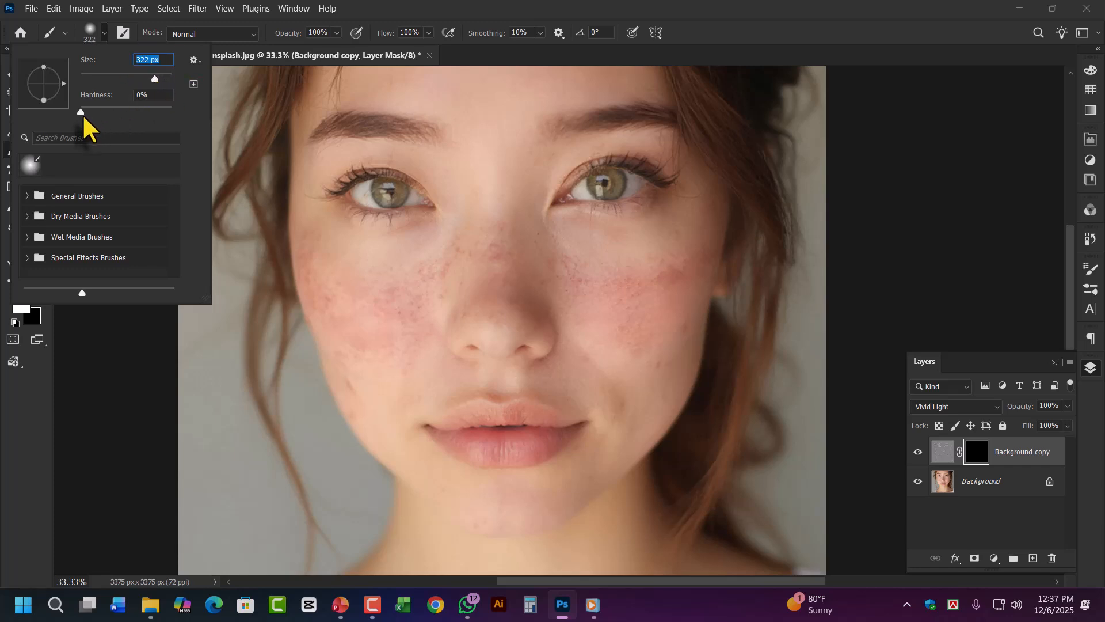
{"action": "mouse_move", "coordinate": [81, 113]}
{"action": "left_mouse_down"}
{"action": "mouse_move", "coordinate": [109, 116]}
{"action": "mouse_move", "coordinate": [75, 113]}
{"action": "left_mouse_up"}
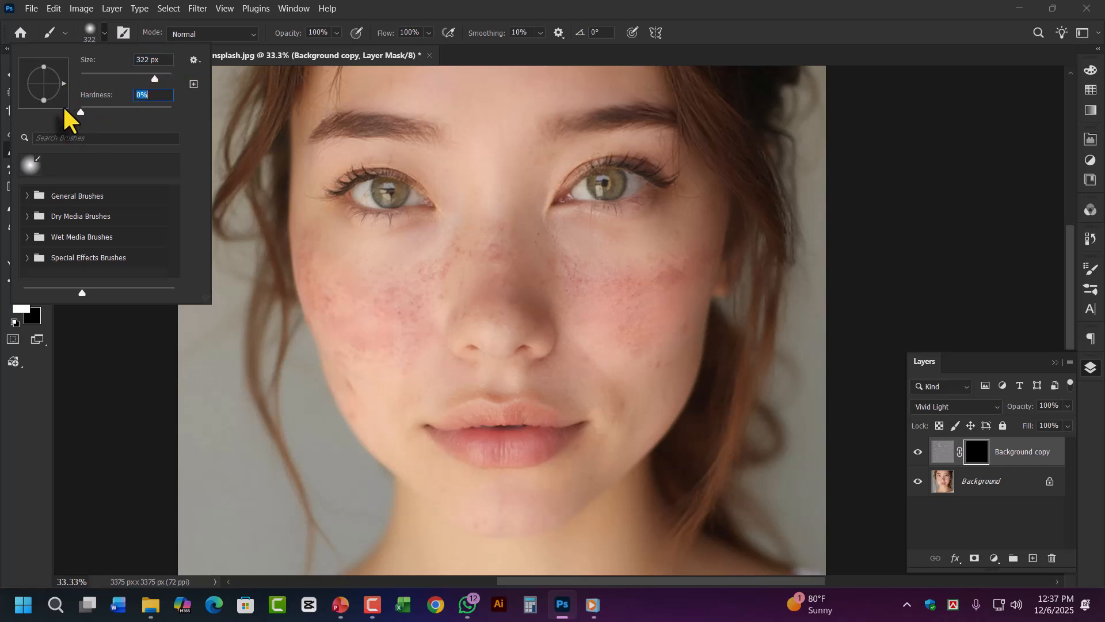
{"action": "left_click", "coordinate": [385, 316]}
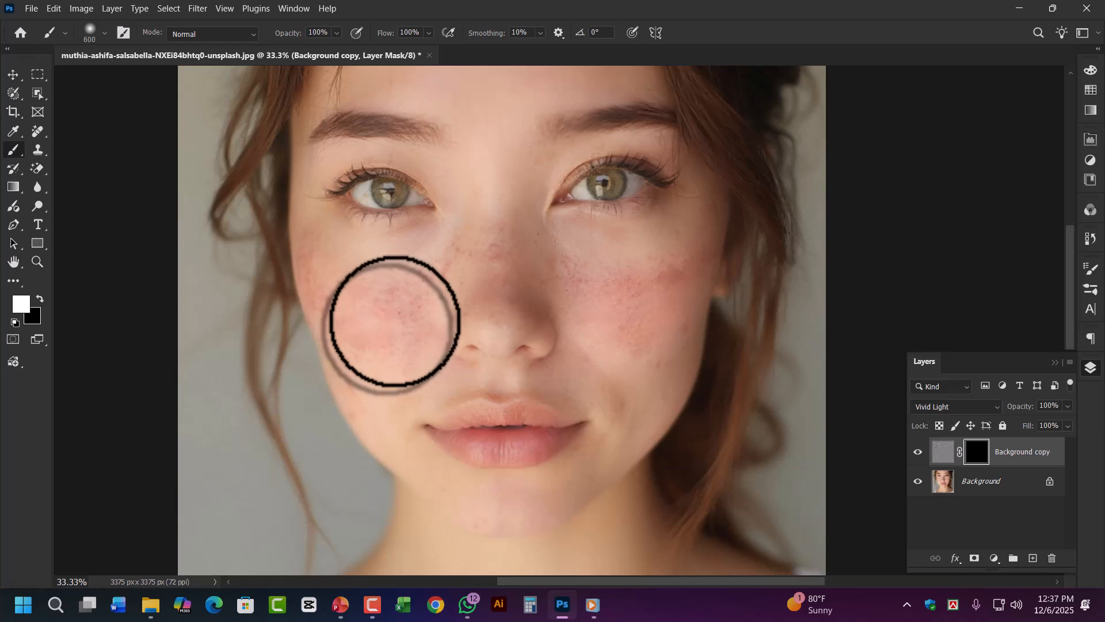
Step: Paint white on the layer mask over both cheeks and the nose with a 250 px brush, undoing the last stroke
{"action": "key", "text": "bracketright"}
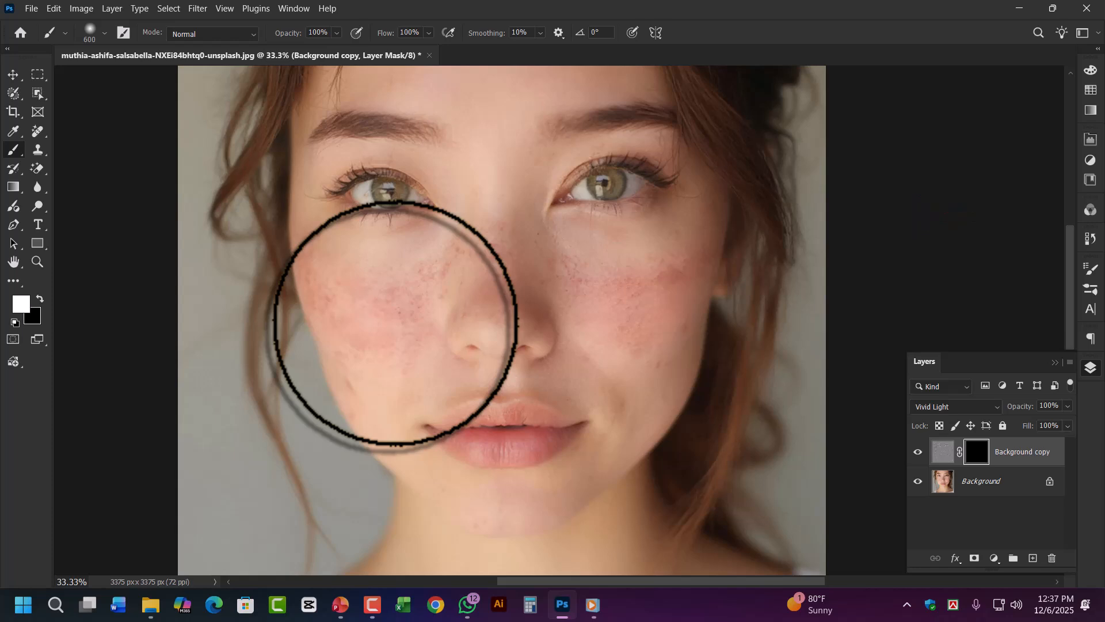
{"action": "key", "text": "bracketleft"}
{"action": "key", "text": "bracketleft"}
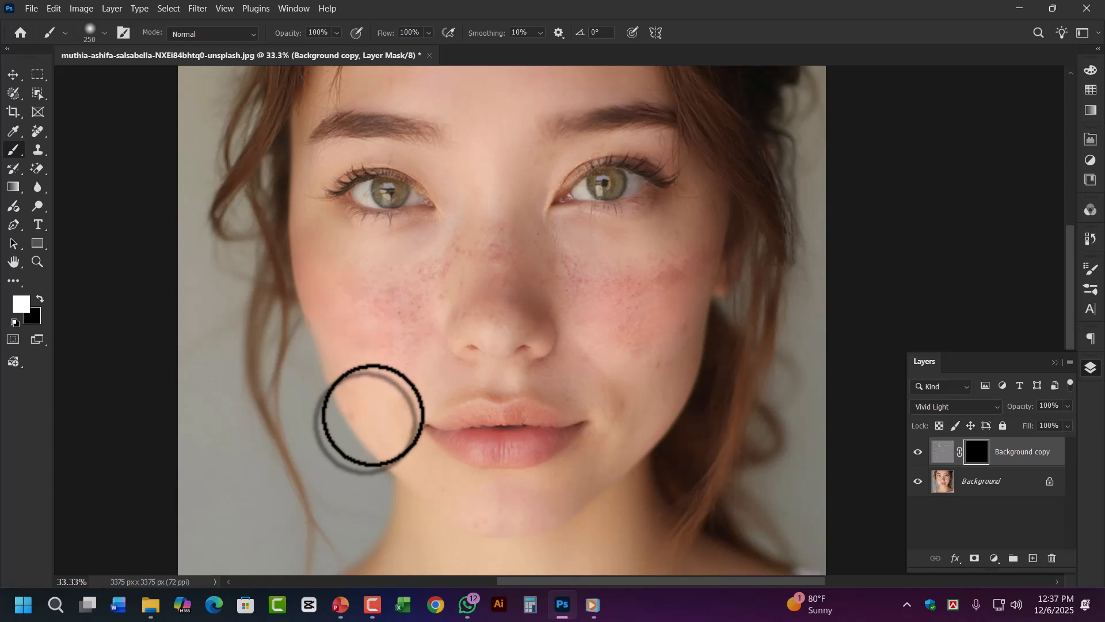
{"action": "mouse_move", "coordinate": [398, 364]}
{"action": "left_mouse_down"}
{"action": "mouse_move", "coordinate": [415, 342]}
{"action": "mouse_move", "coordinate": [414, 301]}
{"action": "mouse_move", "coordinate": [453, 242]}
{"action": "mouse_move", "coordinate": [467, 311]}
{"action": "mouse_move", "coordinate": [488, 253]}
{"action": "mouse_move", "coordinate": [504, 265]}
{"action": "mouse_move", "coordinate": [498, 278]}
{"action": "mouse_move", "coordinate": [506, 269]}
{"action": "mouse_move", "coordinate": [511, 299]}
{"action": "mouse_move", "coordinate": [528, 271]}
{"action": "mouse_move", "coordinate": [554, 290]}
{"action": "mouse_move", "coordinate": [552, 262]}
{"action": "mouse_move", "coordinate": [602, 311]}
{"action": "mouse_move", "coordinate": [590, 316]}
{"action": "mouse_move", "coordinate": [589, 304]}
{"action": "mouse_move", "coordinate": [622, 303]}
{"action": "mouse_move", "coordinate": [631, 287]}
{"action": "mouse_move", "coordinate": [651, 329]}
{"action": "mouse_move", "coordinate": [654, 274]}
{"action": "mouse_move", "coordinate": [660, 321]}
{"action": "mouse_move", "coordinate": [684, 245]}
{"action": "mouse_move", "coordinate": [691, 276]}
{"action": "mouse_move", "coordinate": [702, 231]}
{"action": "mouse_move", "coordinate": [682, 294]}
{"action": "mouse_move", "coordinate": [646, 326]}
{"action": "mouse_move", "coordinate": [663, 278]}
{"action": "mouse_move", "coordinate": [667, 373]}
{"action": "mouse_move", "coordinate": [669, 329]}
{"action": "mouse_move", "coordinate": [651, 393]}
{"action": "mouse_move", "coordinate": [643, 337]}
{"action": "mouse_move", "coordinate": [628, 403]}
{"action": "mouse_move", "coordinate": [612, 386]}
{"action": "mouse_move", "coordinate": [604, 443]}
{"action": "left_mouse_up"}
{"action": "mouse_move", "coordinate": [597, 259]}
{"action": "left_mouse_down"}
{"action": "mouse_move", "coordinate": [619, 265]}
{"action": "mouse_move", "coordinate": [624, 253]}
{"action": "mouse_move", "coordinate": [586, 244]}
{"action": "left_mouse_up"}
{"action": "mouse_move", "coordinate": [660, 232]}
{"action": "left_mouse_down"}
{"action": "mouse_move", "coordinate": [705, 212]}
{"action": "mouse_move", "coordinate": [649, 345]}
{"action": "mouse_move", "coordinate": [612, 351]}
{"action": "mouse_move", "coordinate": [586, 337]}
{"action": "left_mouse_up"}
{"action": "mouse_move", "coordinate": [588, 336]}
{"action": "left_mouse_down"}
{"action": "mouse_move", "coordinate": [588, 357]}
{"action": "mouse_move", "coordinate": [629, 370]}
{"action": "mouse_move", "coordinate": [661, 345]}
{"action": "mouse_move", "coordinate": [648, 387]}
{"action": "left_mouse_up"}
{"action": "mouse_move", "coordinate": [408, 338]}
{"action": "left_mouse_down"}
{"action": "mouse_move", "coordinate": [405, 296]}
{"action": "mouse_move", "coordinate": [325, 265]}
{"action": "mouse_move", "coordinate": [350, 293]}
{"action": "mouse_move", "coordinate": [367, 397]}
{"action": "mouse_move", "coordinate": [386, 366]}
{"action": "mouse_move", "coordinate": [405, 389]}
{"action": "mouse_move", "coordinate": [390, 419]}
{"action": "mouse_move", "coordinate": [364, 395]}
{"action": "mouse_move", "coordinate": [363, 408]}
{"action": "mouse_move", "coordinate": [392, 422]}
{"action": "left_mouse_up"}
{"action": "key", "text": "ctrl+z"}
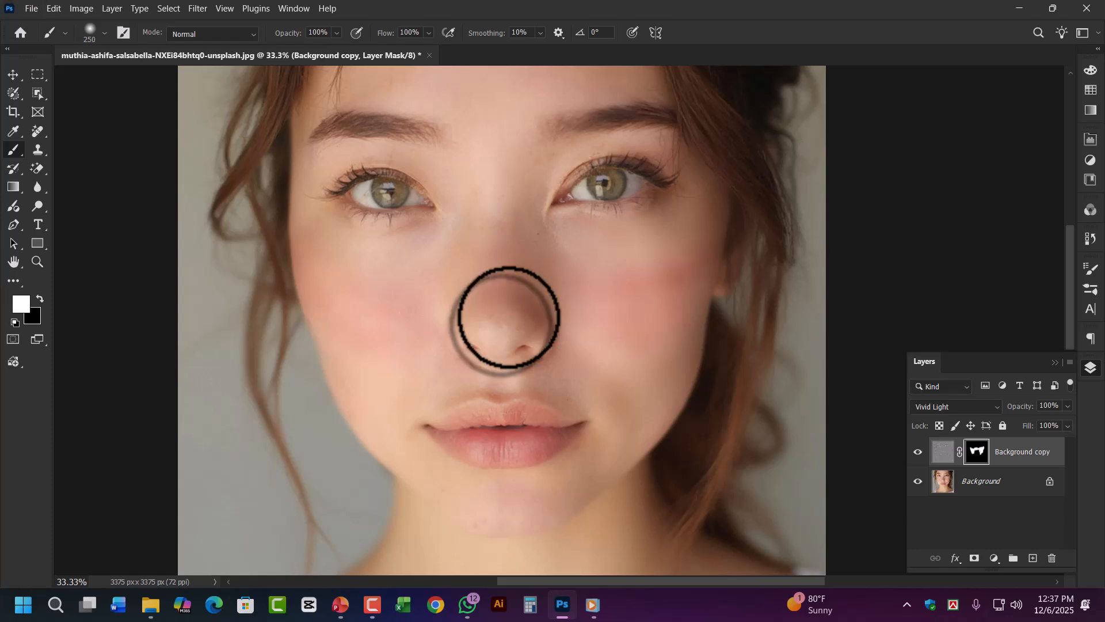
Step: Paint white on the Background copy layer mask over the lower part of the cheek beside the nose, using the 250 px brush
{"action": "key", "text": "ctrl+minus"}
{"action": "key", "text": "ctrl+plus"}
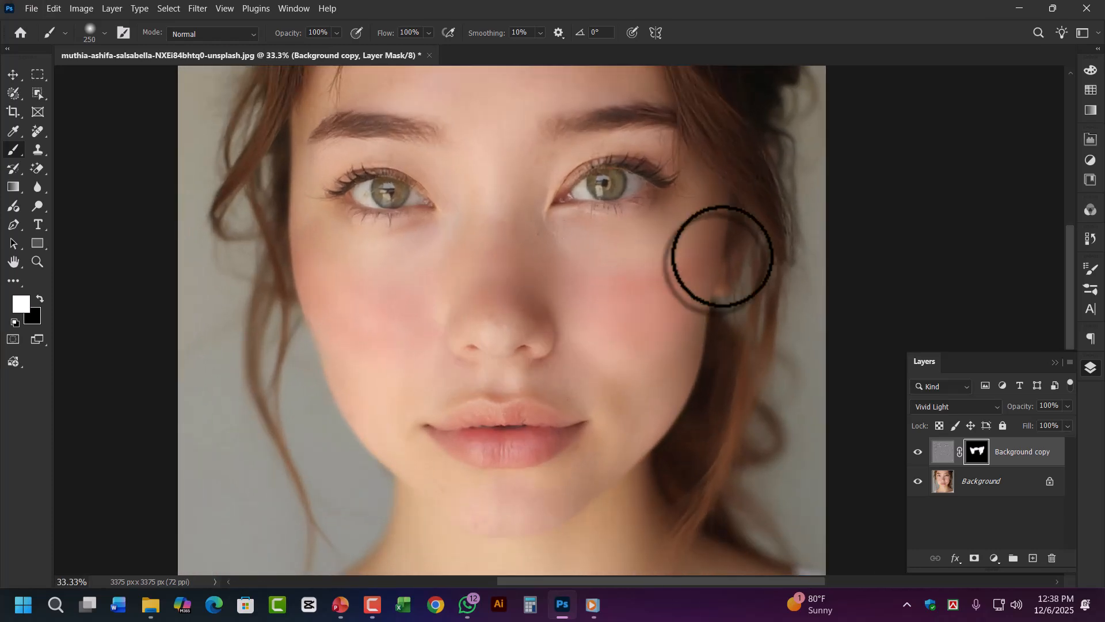
{"action": "mouse_move", "coordinate": [612, 326]}
{"action": "left_mouse_down"}
{"action": "mouse_move", "coordinate": [675, 299]}
{"action": "mouse_move", "coordinate": [627, 303]}
{"action": "mouse_move", "coordinate": [669, 372]}
{"action": "mouse_move", "coordinate": [704, 335]}
{"action": "mouse_move", "coordinate": [636, 357]}
{"action": "left_mouse_up"}
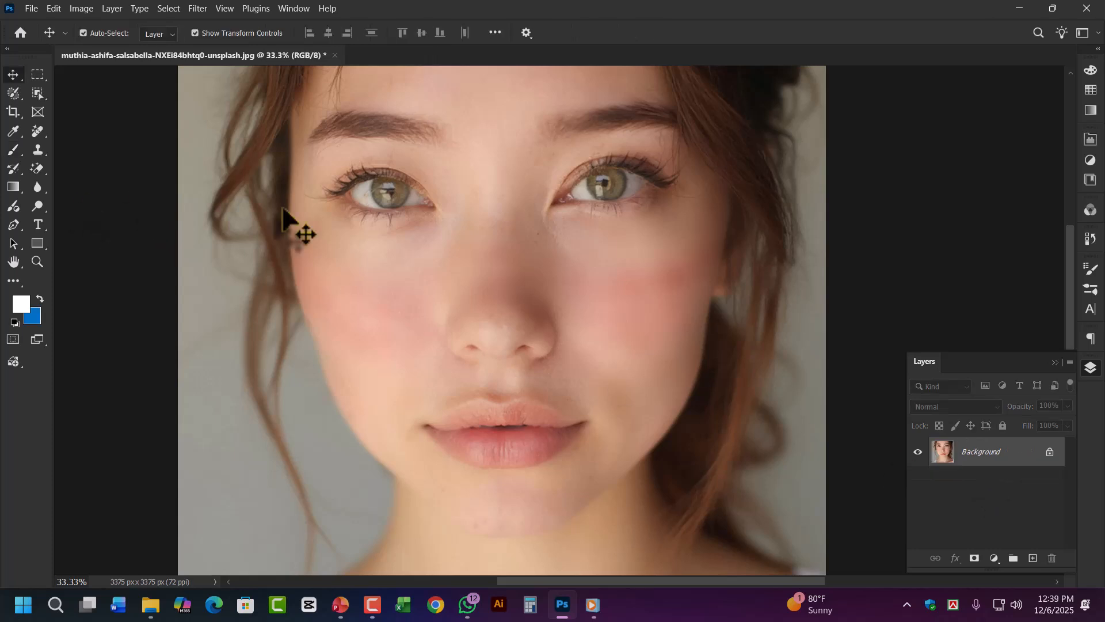
Step: Use the Remove Tool at size 175 to clear the reddish patch on the outer cheek near the ear
{"action": "left_click_drag", "start_coordinate": [36, 139], "coordinate": [94, 147]}
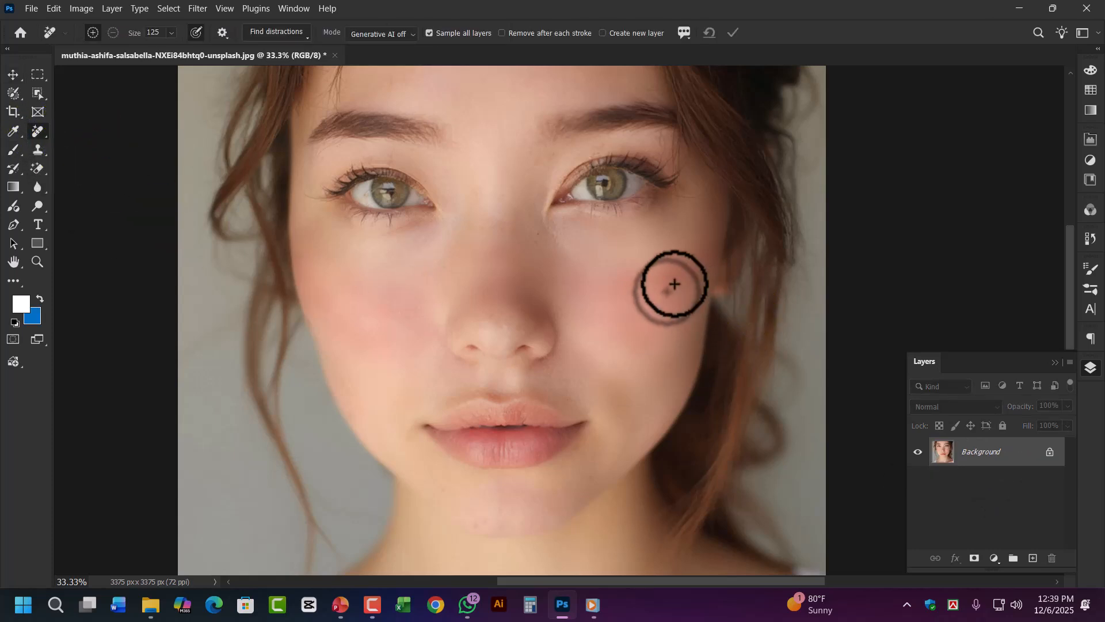
{"action": "key", "text": "bracketright"}
{"action": "key", "text": "bracketright"}
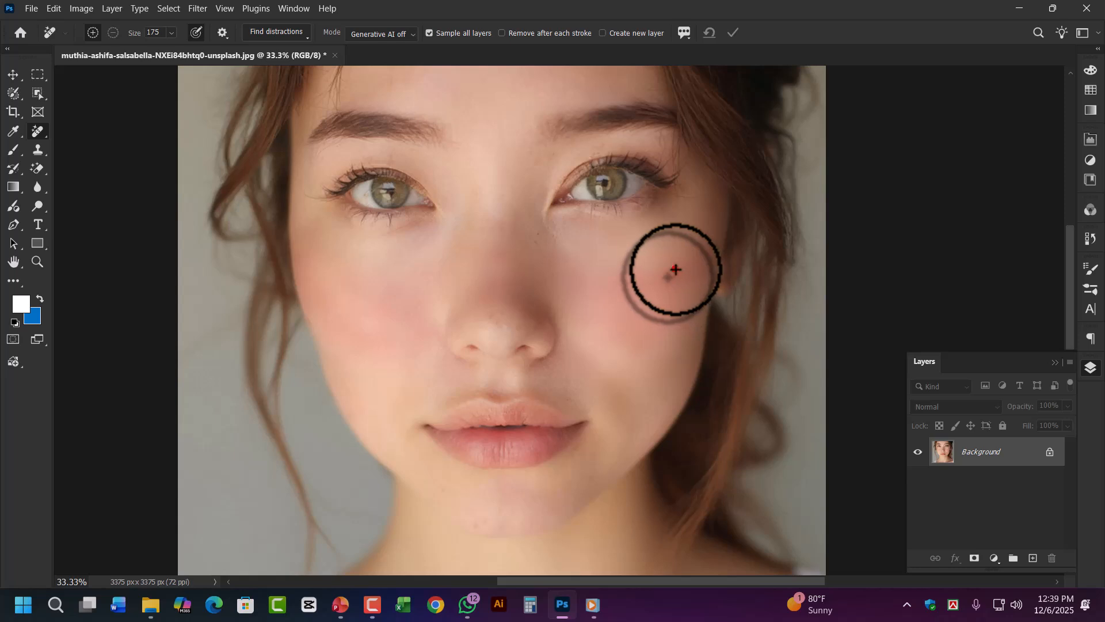
{"action": "mouse_move", "coordinate": [675, 269]}
{"action": "left_mouse_down"}
{"action": "mouse_move", "coordinate": [629, 279]}
{"action": "mouse_move", "coordinate": [682, 270]}
{"action": "mouse_move", "coordinate": [663, 291]}
{"action": "left_mouse_up"}
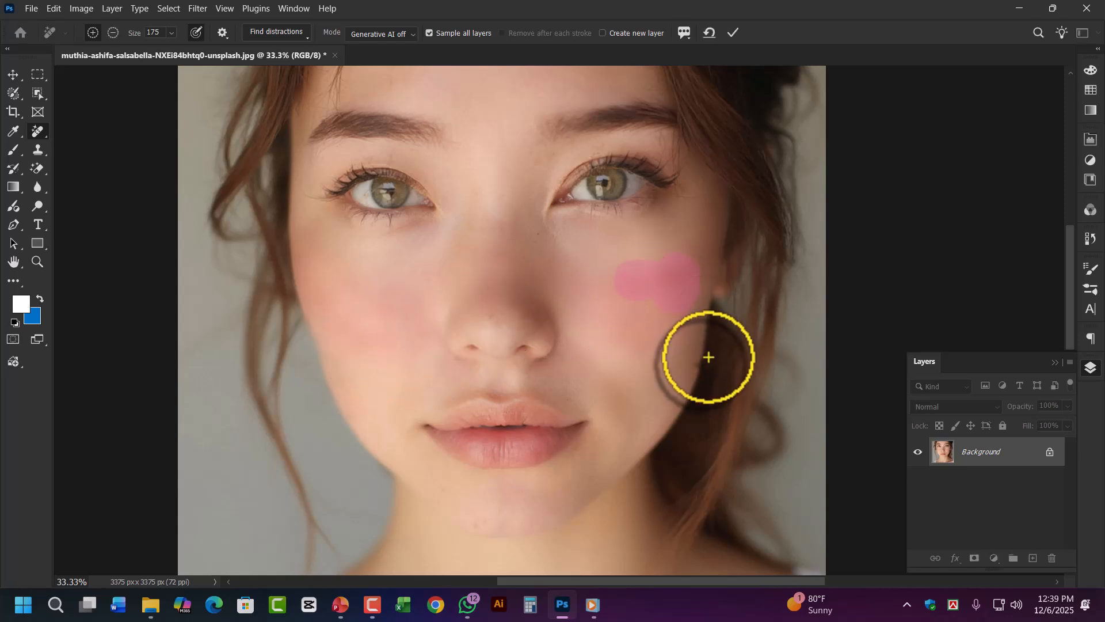
{"action": "key", "text": "Return"}
{"action": "key", "text": "ctrl+minus"}
{"action": "key", "text": "ctrl+minus"}
{"action": "key", "text": "ctrl+minus"}
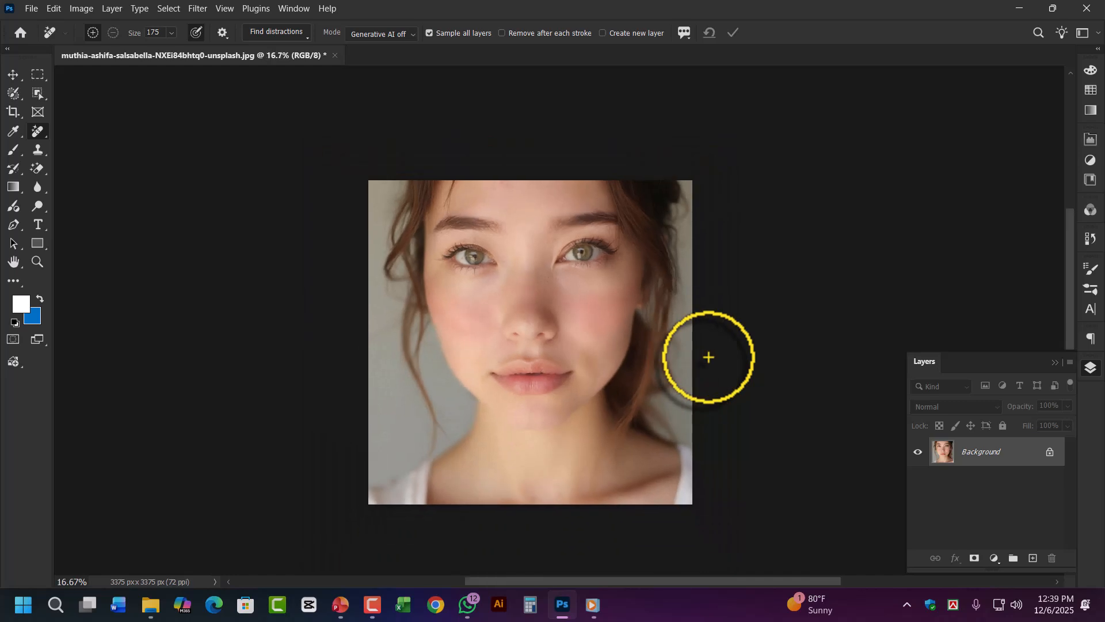
Step: Remove the uneven skin patch on the cheek just beside the corner of the mouth with the Remove Tool at size 175
{"action": "key", "text": "ctrl+plus"}
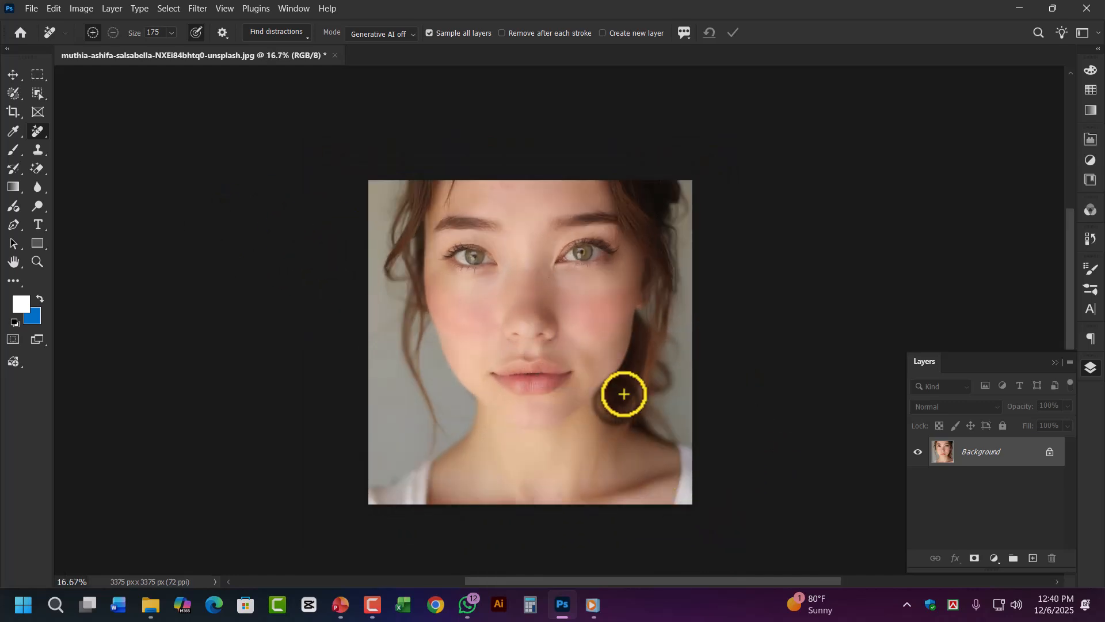
{"action": "key", "text": "ctrl+plus"}
{"action": "key", "text": "ctrl+plus"}
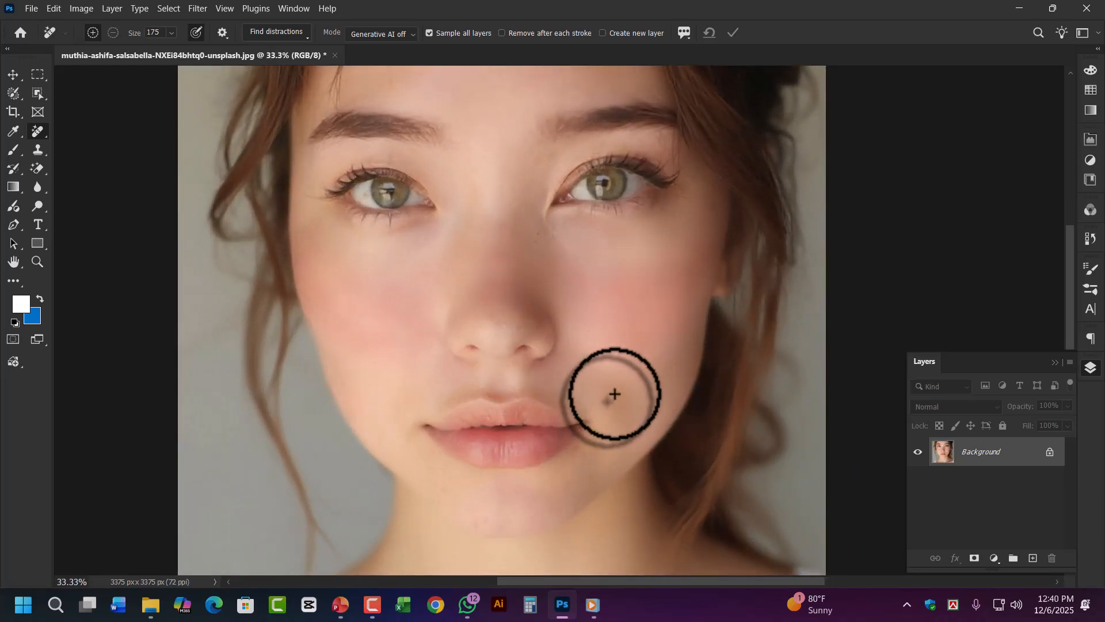
{"action": "left_click", "coordinate": [609, 388]}
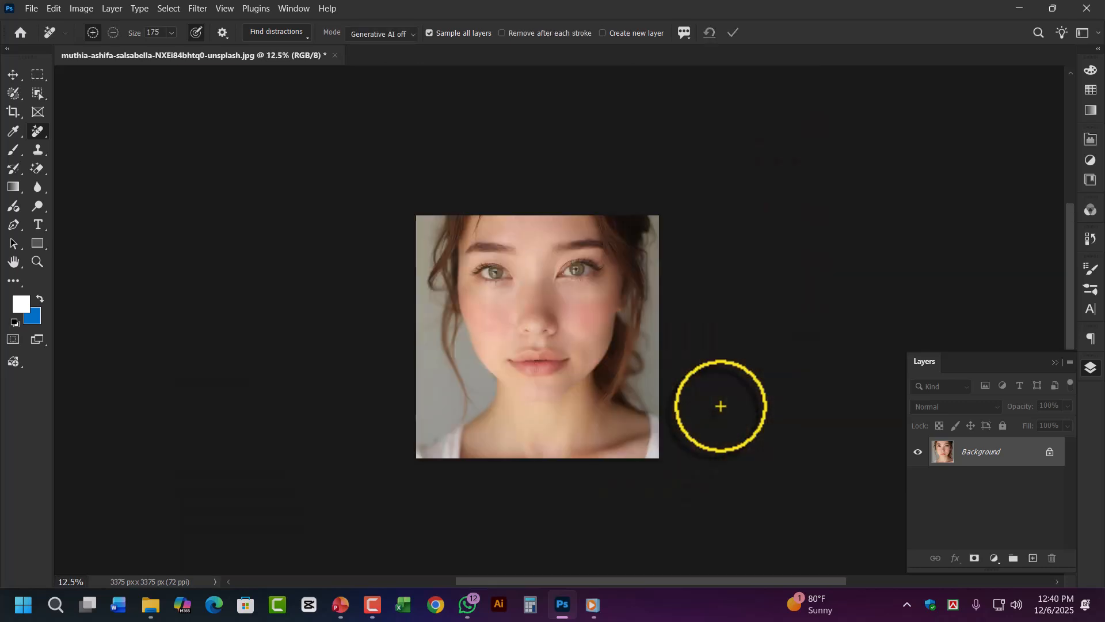
{"action": "key", "text": "ctrl+minus"}
{"action": "key", "text": "ctrl+minus"}
{"action": "key", "text": "ctrl+plus"}
{"action": "key", "text": "ctrl+plus"}
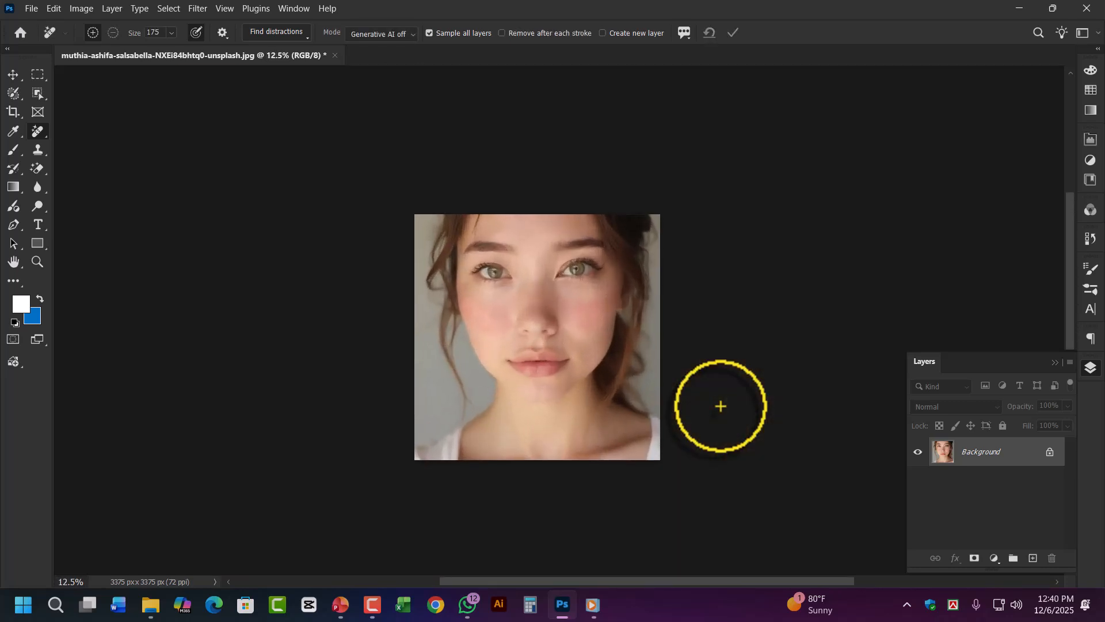
Step: Remove the remaining blemish in the middle of the opposite cheek with the Remove Tool at size 175
{"action": "key", "text": "ctrl+plus"}
{"action": "key", "text": "ctrl+plus"}
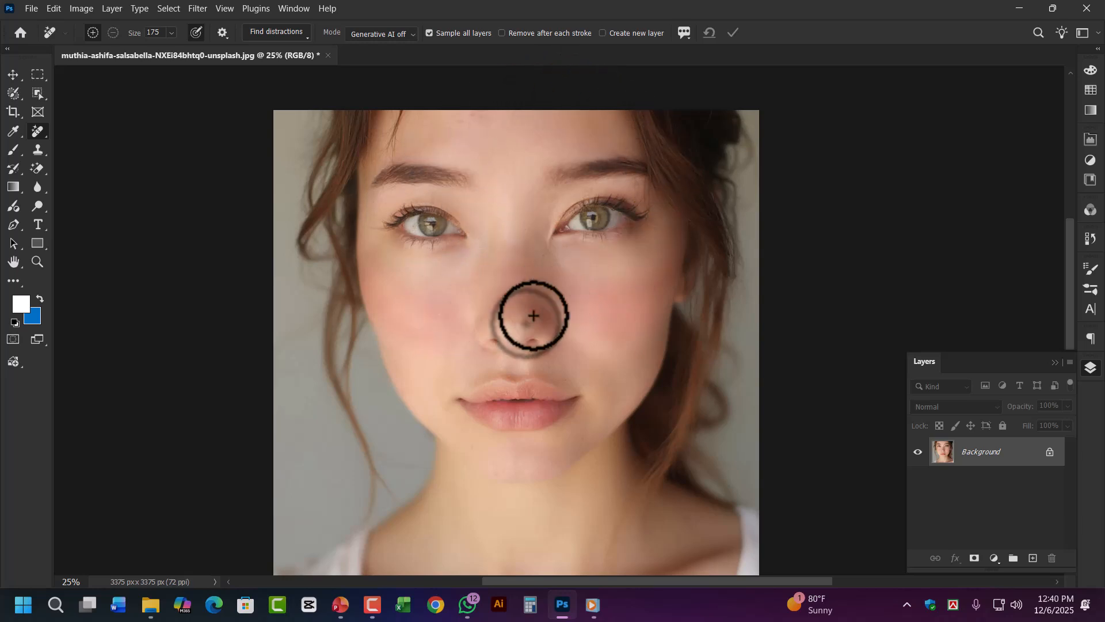
{"action": "left_click", "coordinate": [431, 311]}
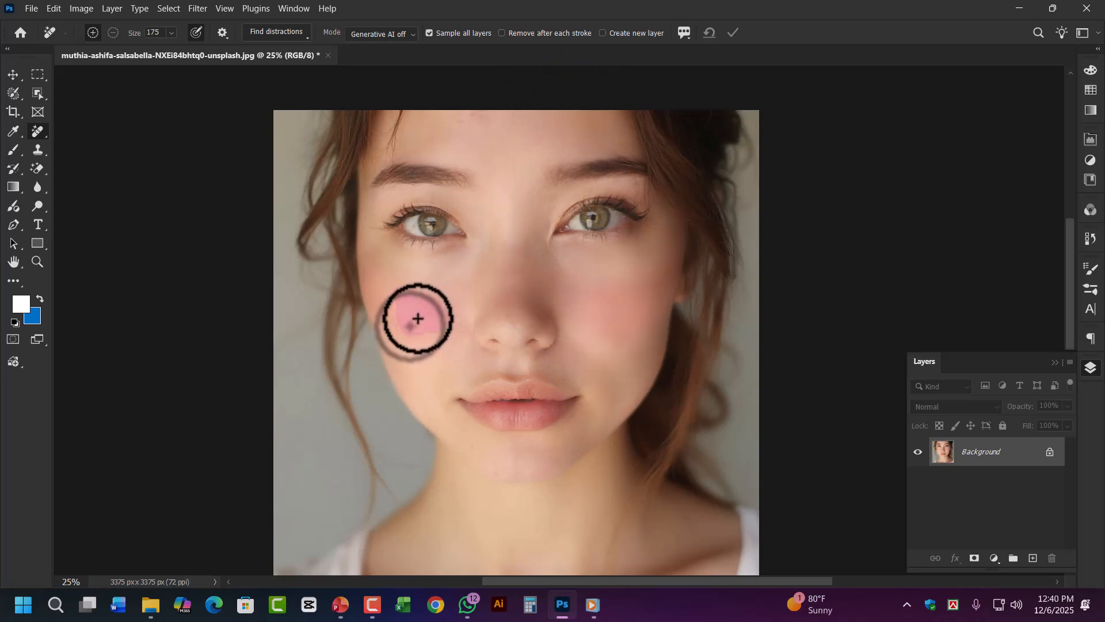
{"action": "key", "text": "ctrl+minus"}
{"action": "key", "text": "ctrl+minus"}
{"action": "key", "text": "ctrl+minus"}
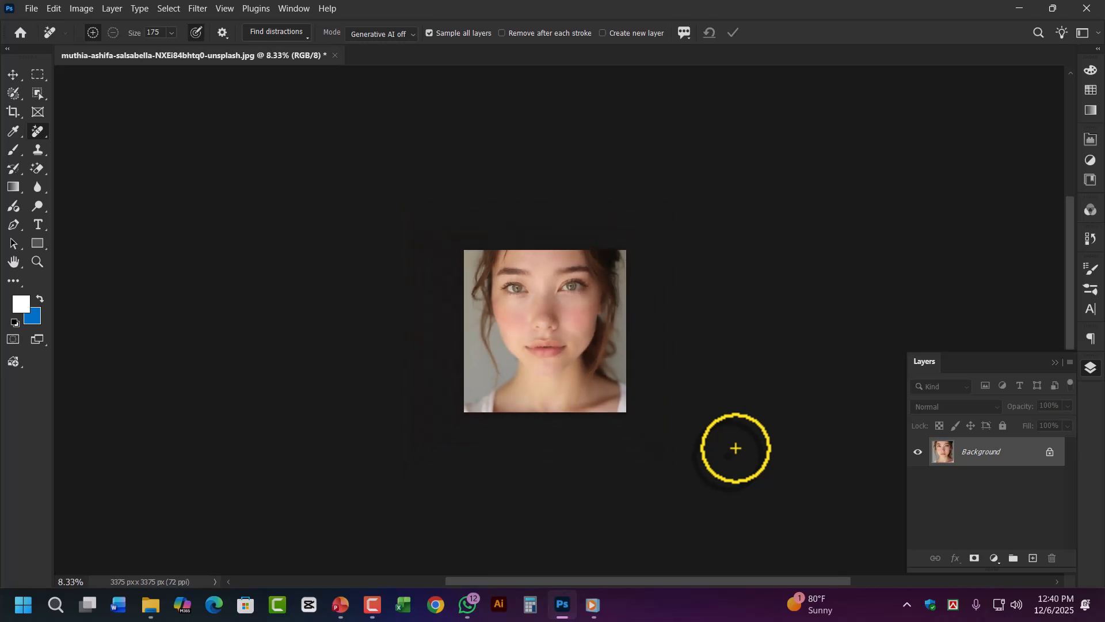
{"action": "key", "text": "ctrl+plus"}
{"action": "key", "text": "ctrl+plus"}
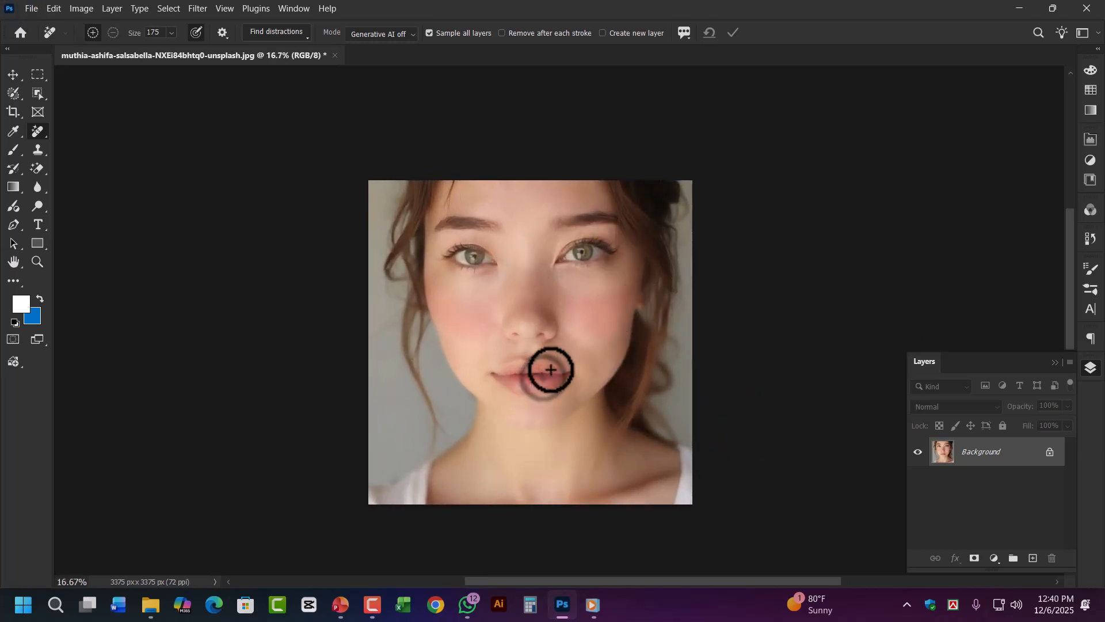
{"action": "key", "text": "ctrl+w"}
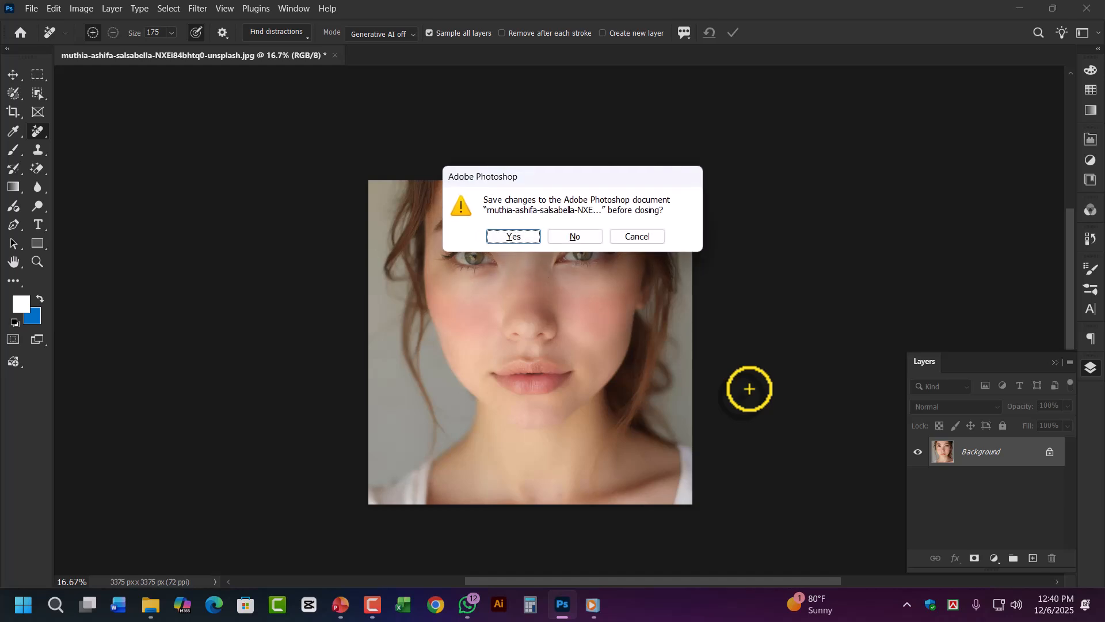
{"action": "left_click", "coordinate": [629, 238]}
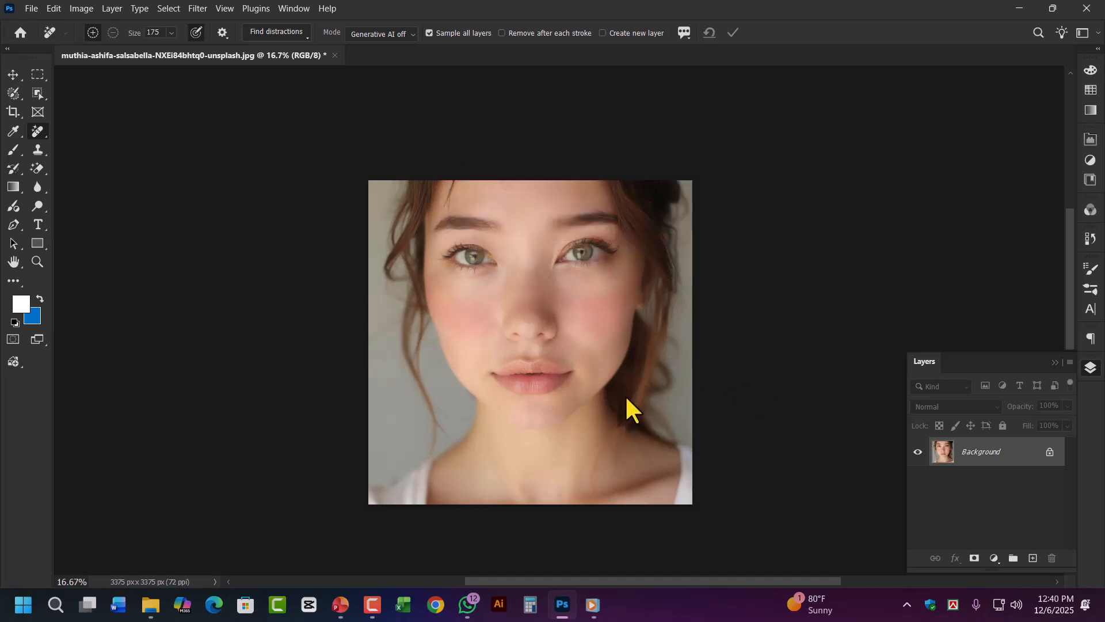
{"action": "left_click", "coordinate": [1097, 49]}
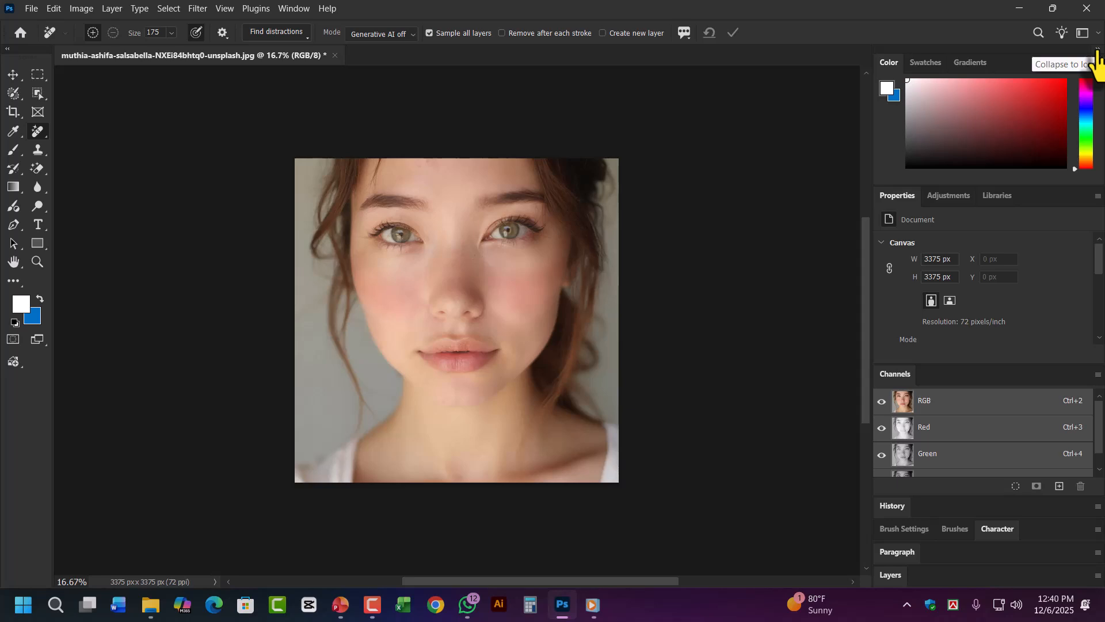
{"action": "left_click", "coordinate": [1097, 49]}
Step: Compare the original opened snapshot with the last Remove Tool state in the document's history, switching between them twice
{"action": "left_click", "coordinate": [1091, 241]}
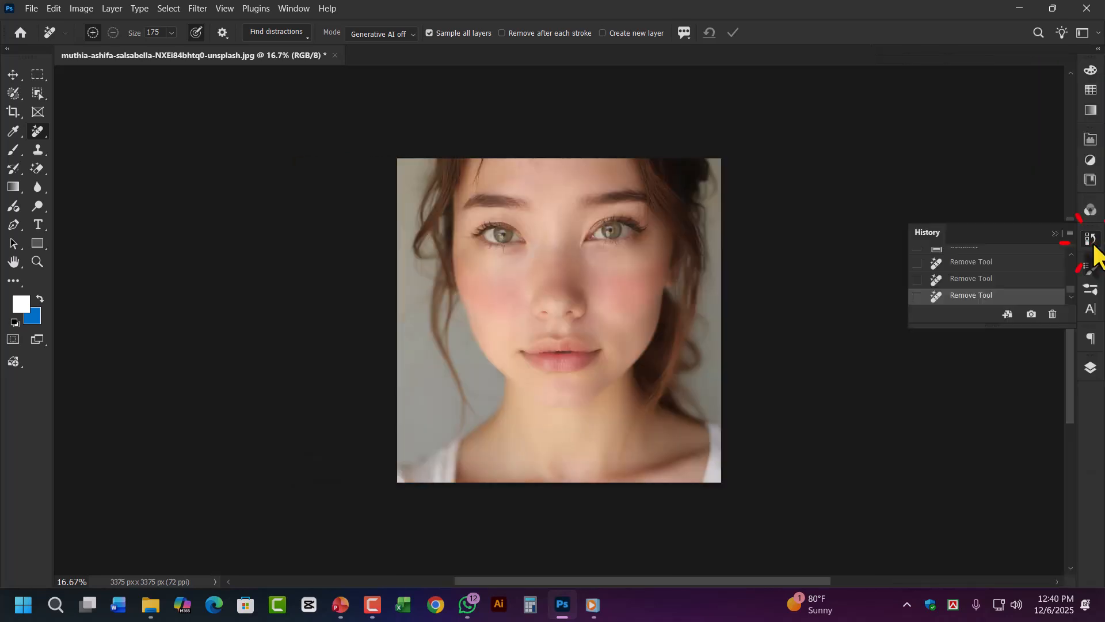
{"action": "scroll", "coordinate": [1035, 290], "scroll_direction": "up", "scroll_amount": 10}
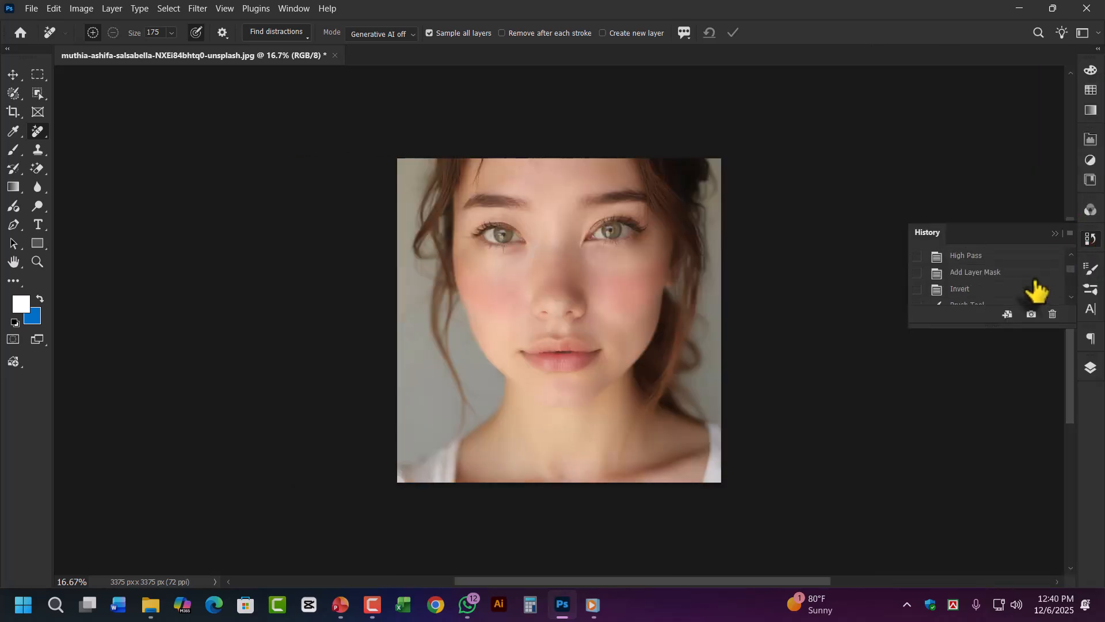
{"action": "left_click", "coordinate": [999, 261]}
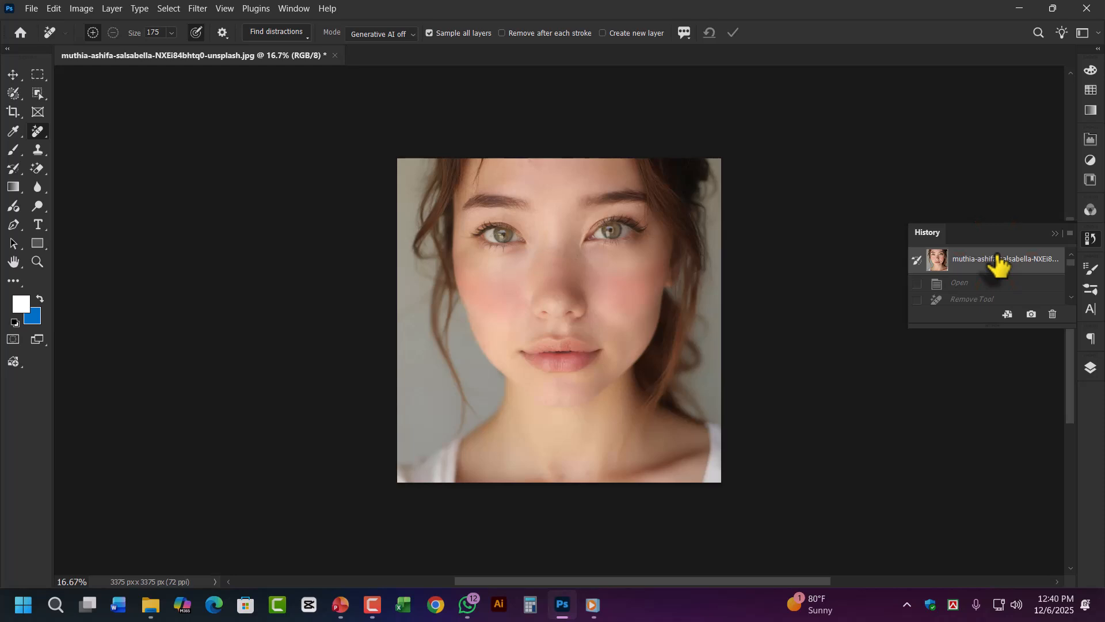
{"action": "scroll", "coordinate": [1004, 282], "scroll_direction": "down", "scroll_amount": 10}
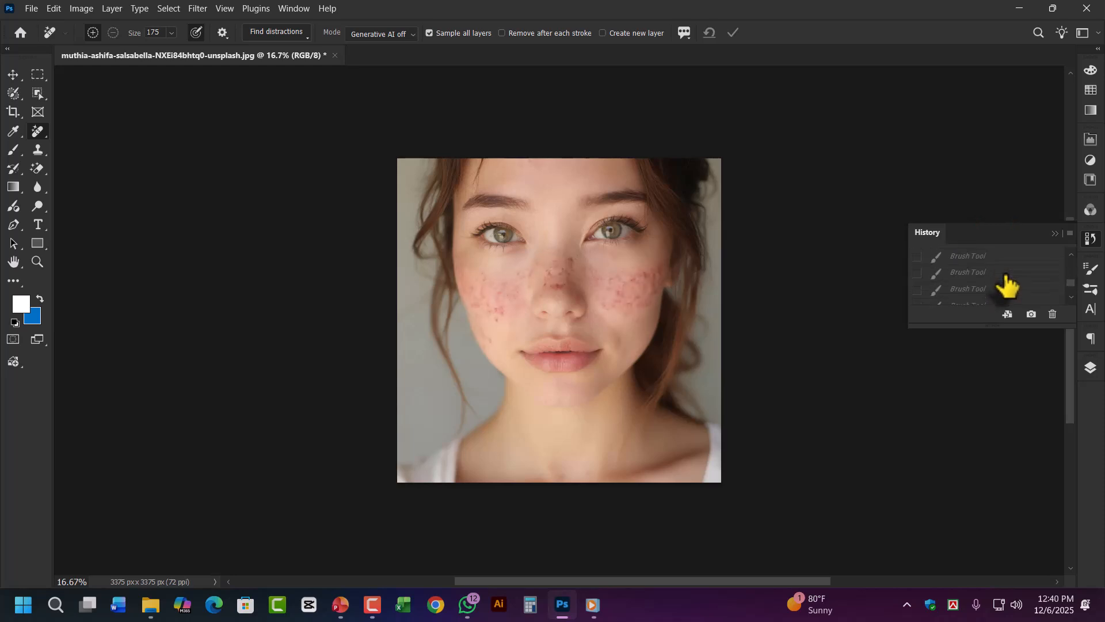
{"action": "left_click", "coordinate": [986, 295]}
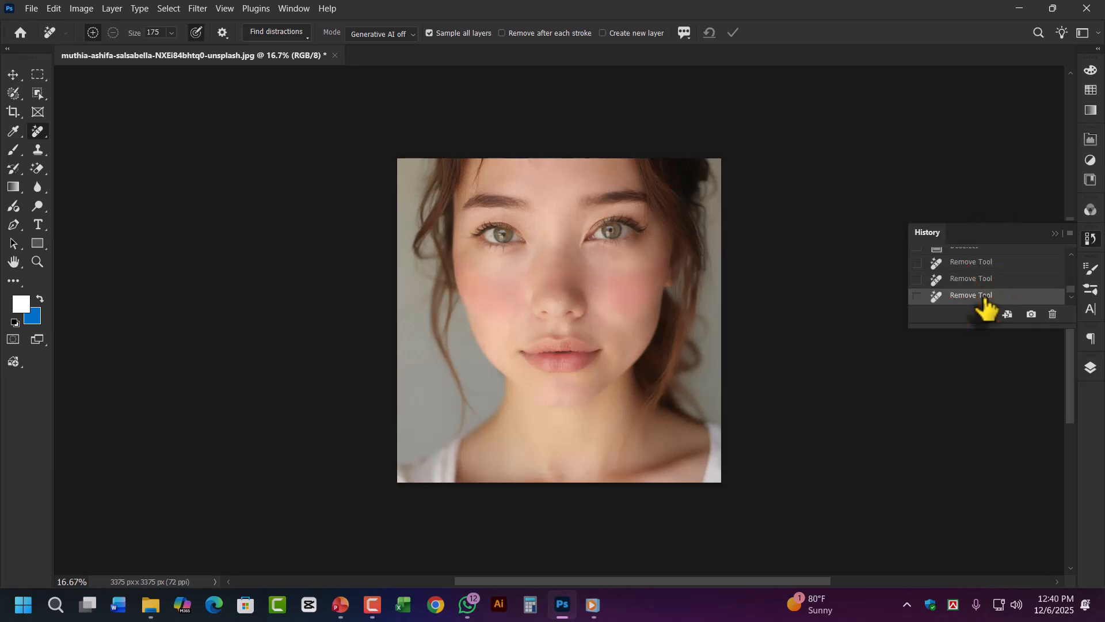
{"action": "scroll", "coordinate": [987, 291], "scroll_direction": "up", "scroll_amount": 10}
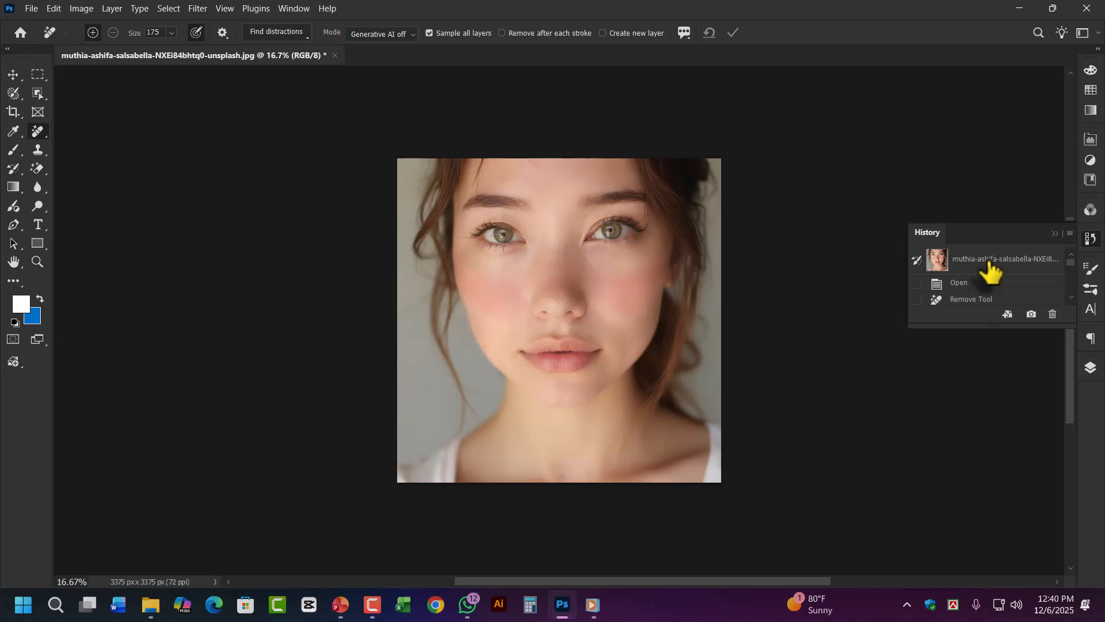
{"action": "left_click", "coordinate": [990, 263]}
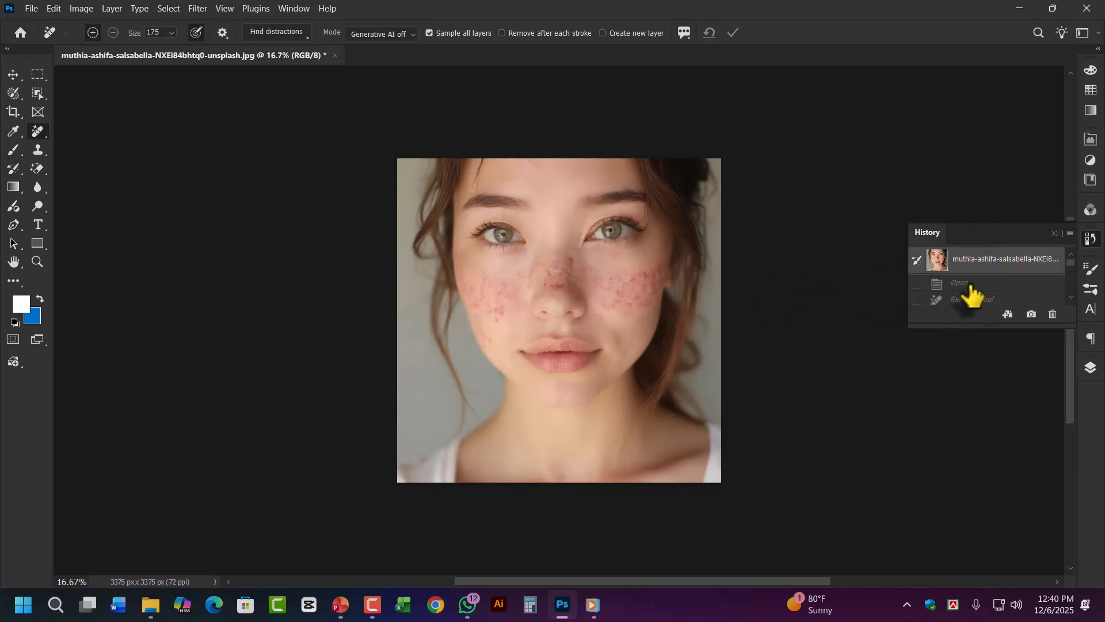
{"action": "scroll", "coordinate": [969, 291], "scroll_direction": "down", "scroll_amount": 5}
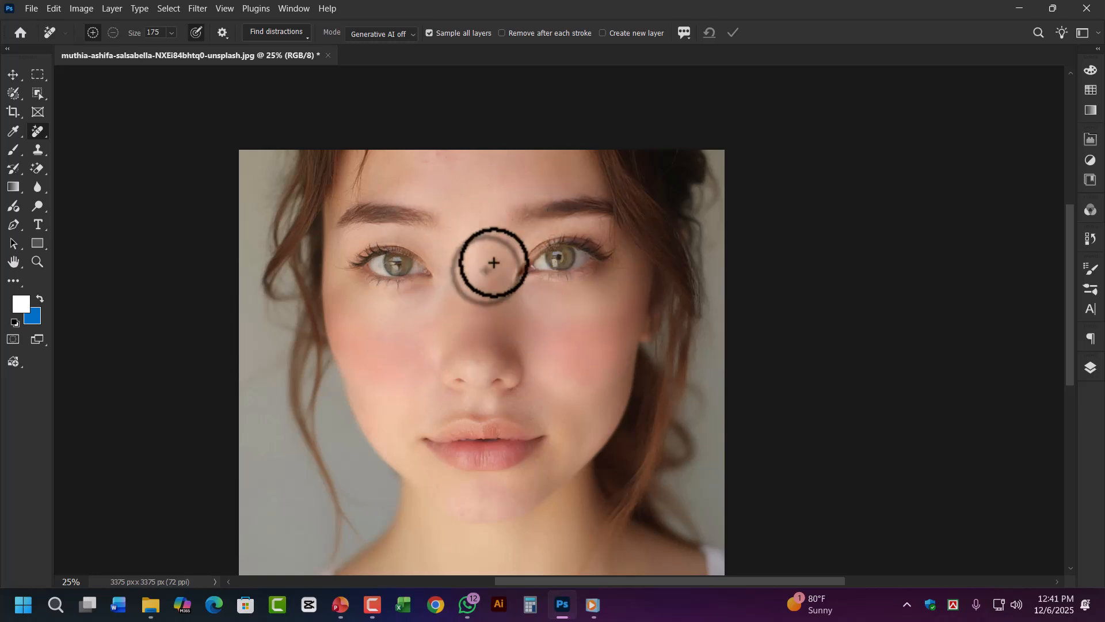
Step: Apply the Camera Raw Filter to the portrait with Noise Reduction set to 27 and increased Sharpening in the Detail settings
{"action": "left_click", "coordinate": [196, 9]}
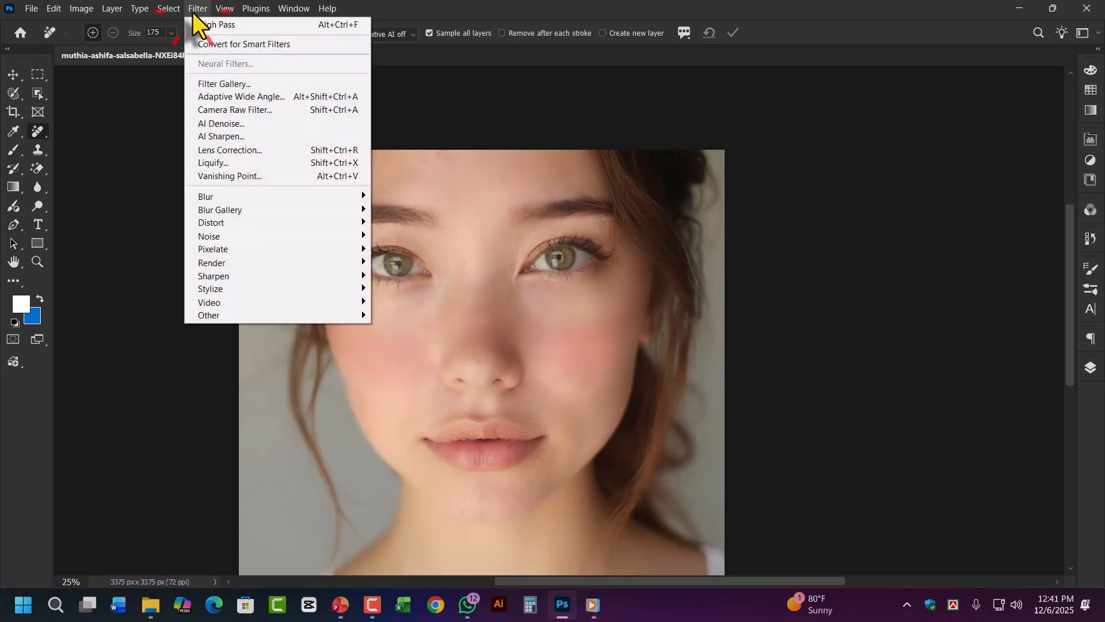
{"action": "left_click", "coordinate": [253, 112]}
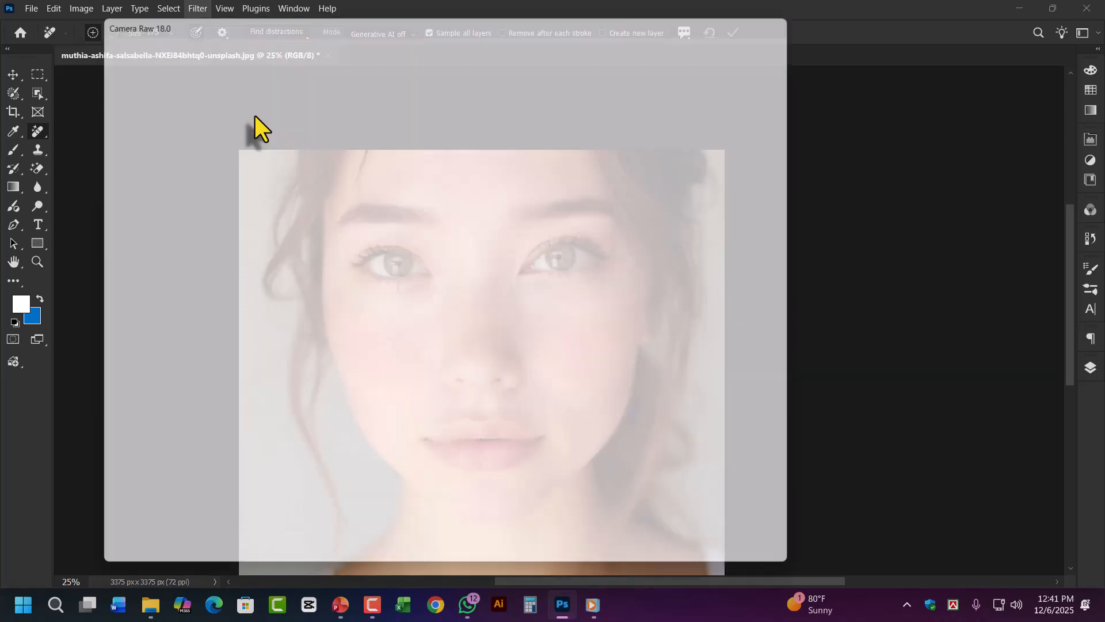
{"action": "scroll", "coordinate": [660, 343], "scroll_direction": "down", "scroll_amount": 2}
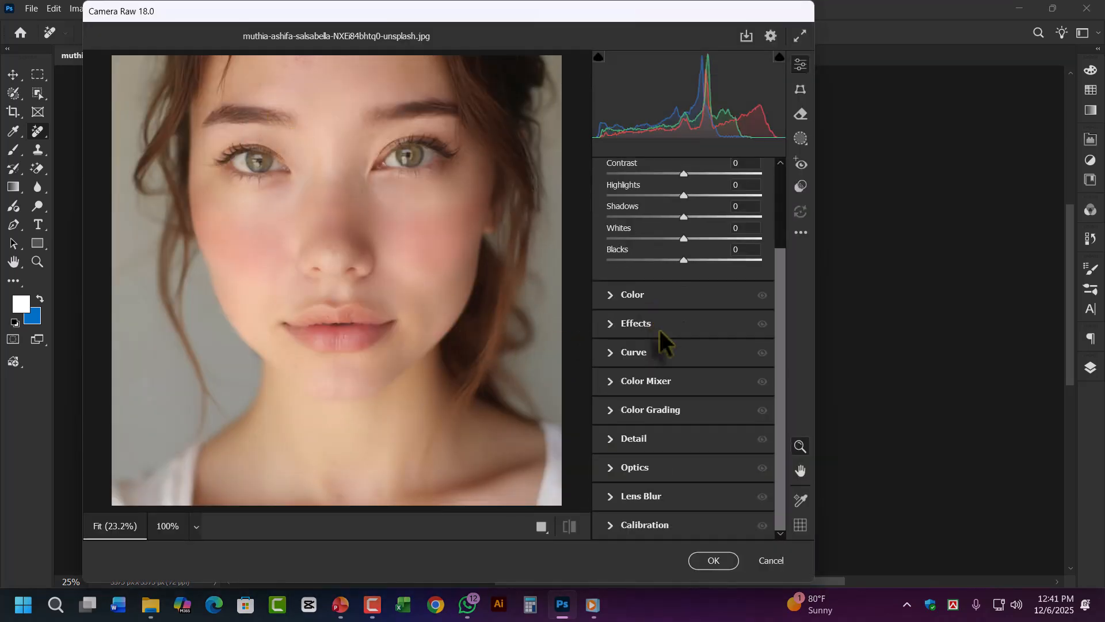
{"action": "left_click", "coordinate": [611, 439]}
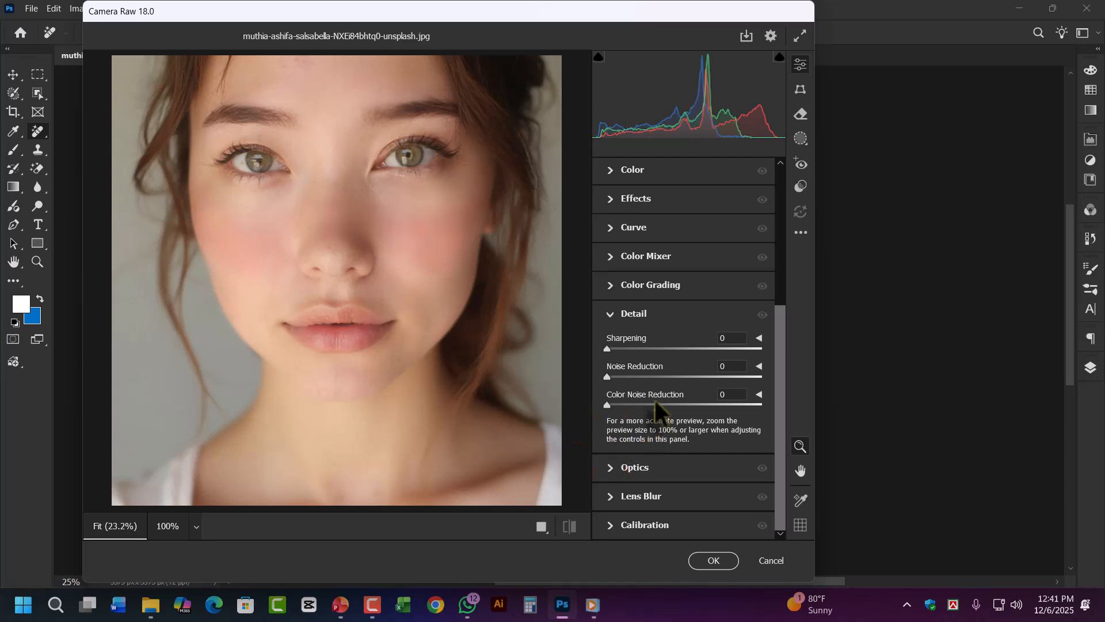
{"action": "left_click_drag", "start_coordinate": [658, 378], "coordinate": [648, 377]}
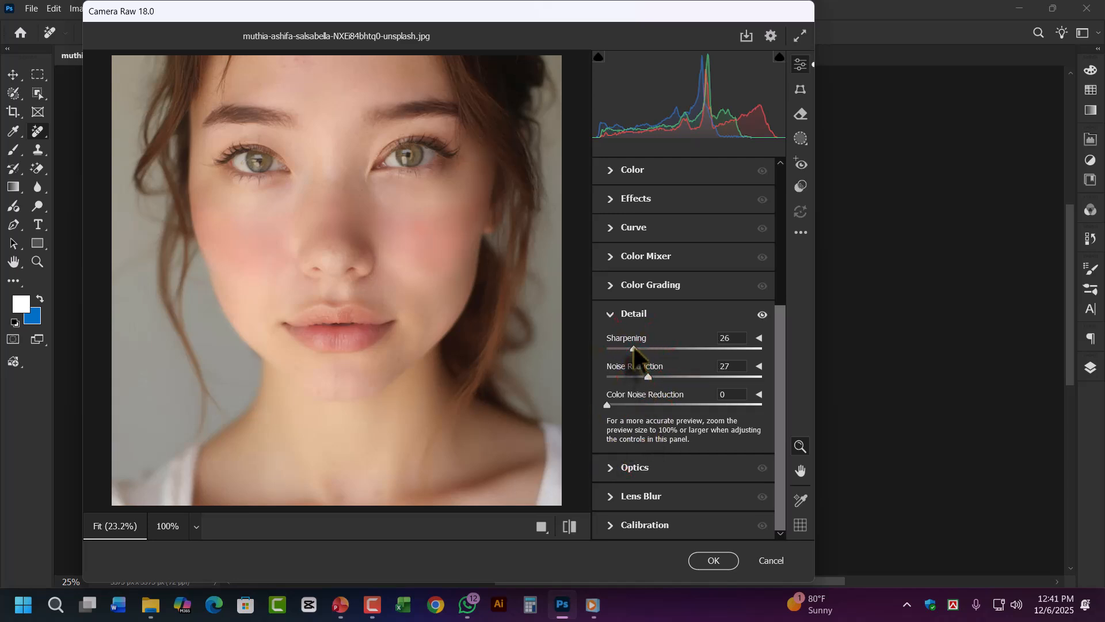
{"action": "left_click_drag", "start_coordinate": [633, 346], "coordinate": [654, 347]}
{"action": "left_click", "coordinate": [712, 561]}
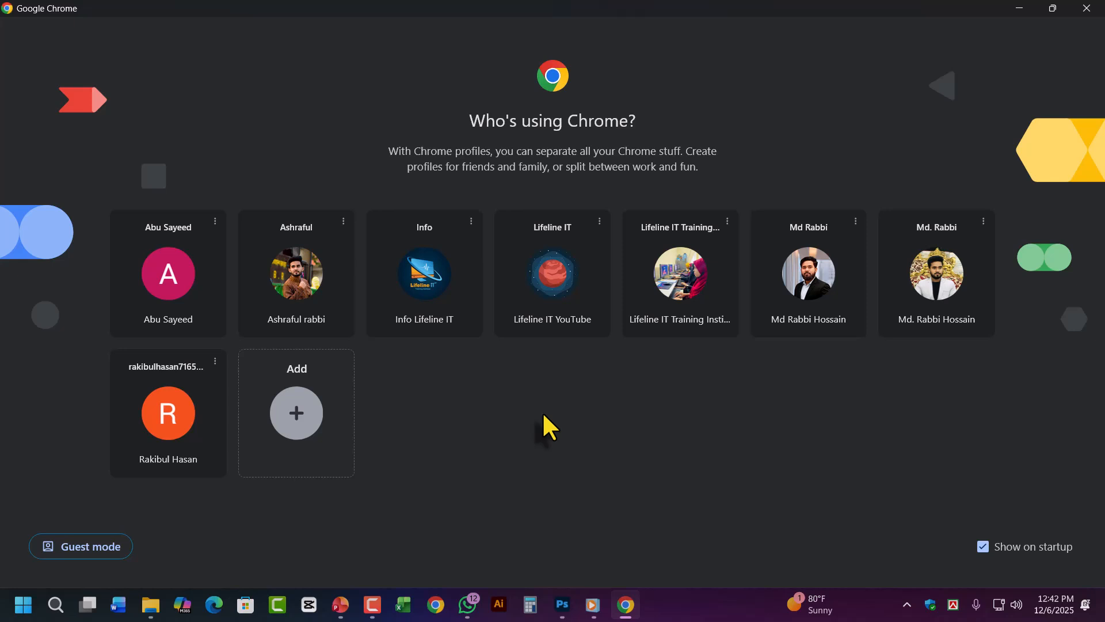
Step: Open a Chrome profile and load the Freepik page freepik.com/free-photos-vectors/logo-portfolio
{"action": "left_click", "coordinate": [316, 309]}
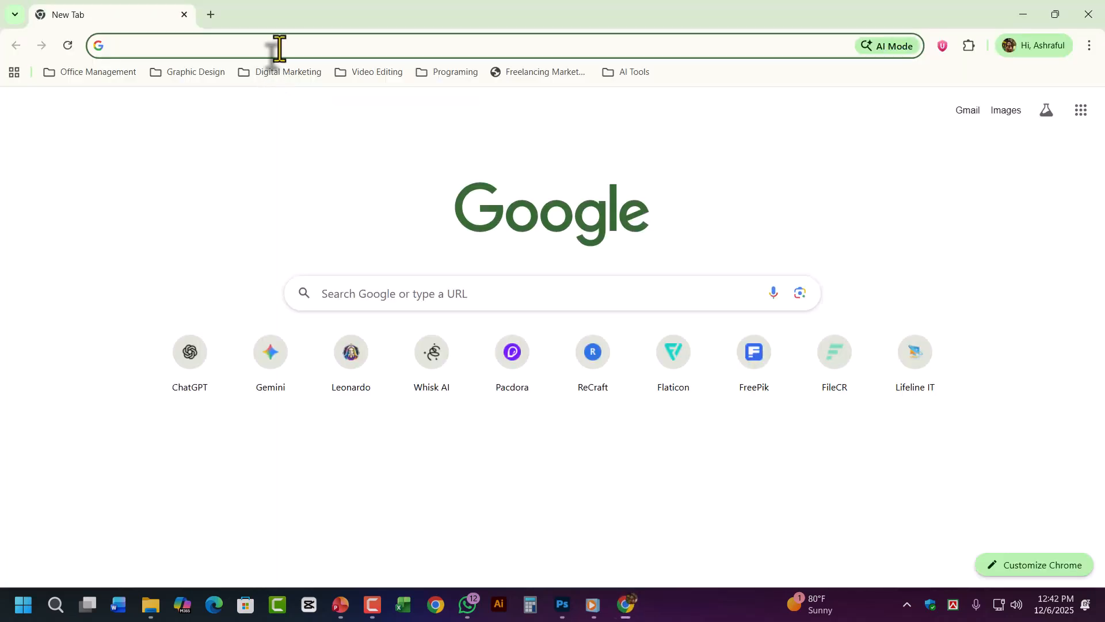
{"action": "left_click", "coordinate": [279, 47]}
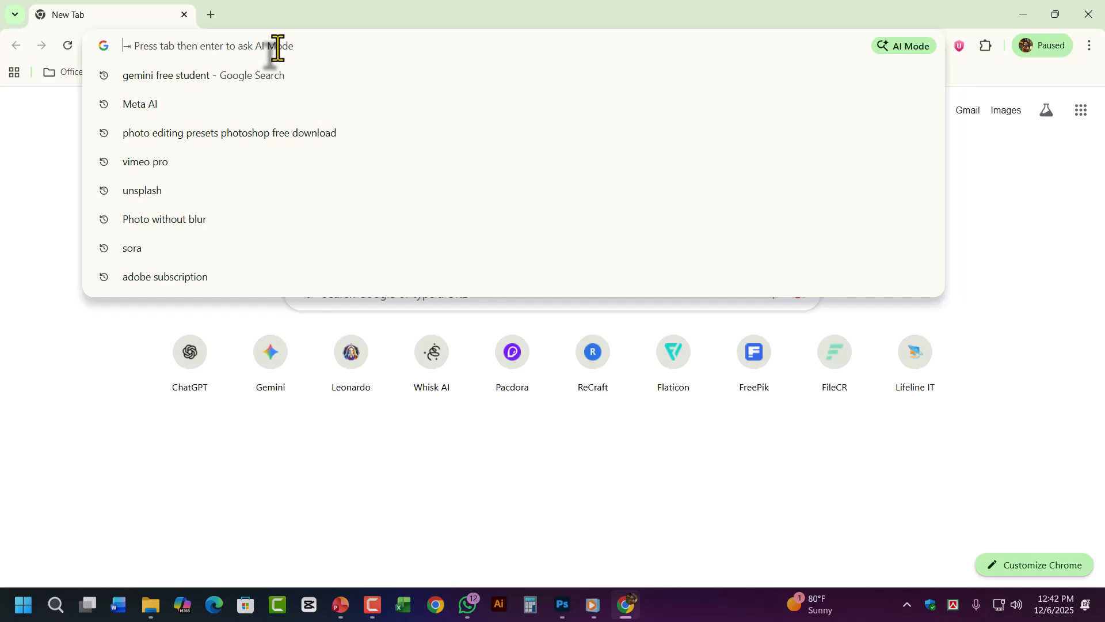
{"action": "type", "text": "Fre"}
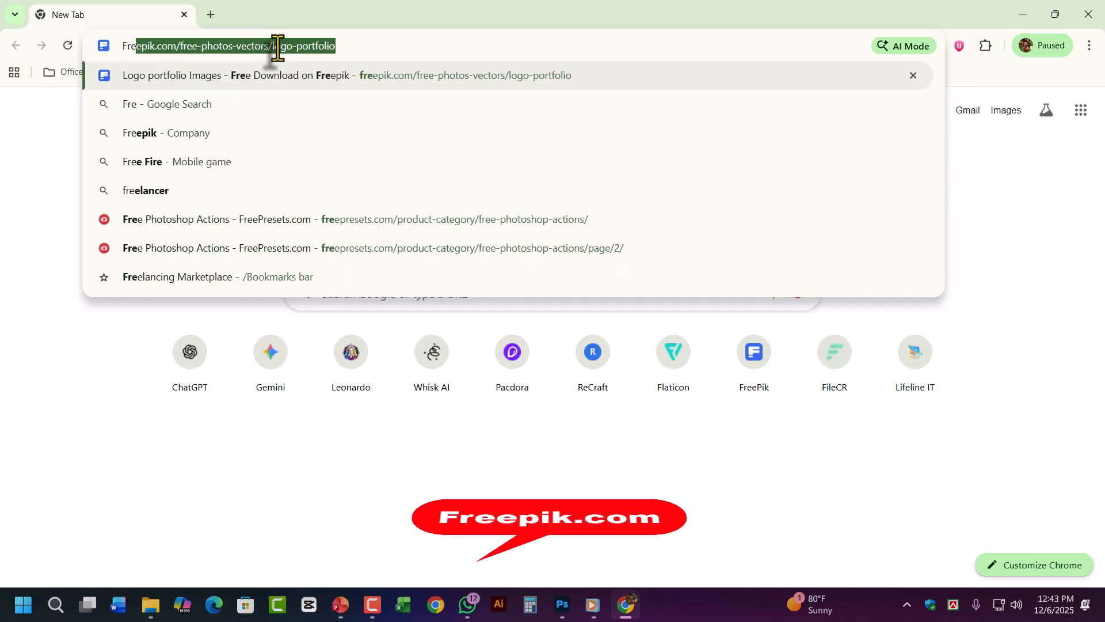
{"action": "key", "text": "Return"}
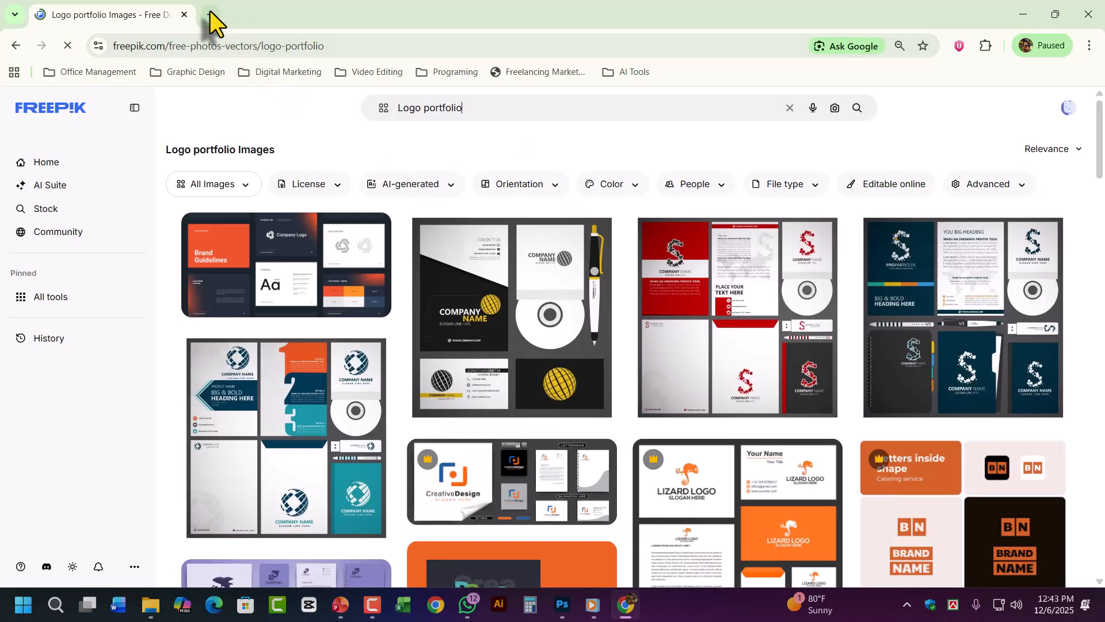
Step: Search Google for "unsplash" in a new tab and open the Unsplash website
{"action": "left_click", "coordinate": [210, 14]}
{"action": "left_click", "coordinate": [228, 46]}
{"action": "type", "text": "u"}
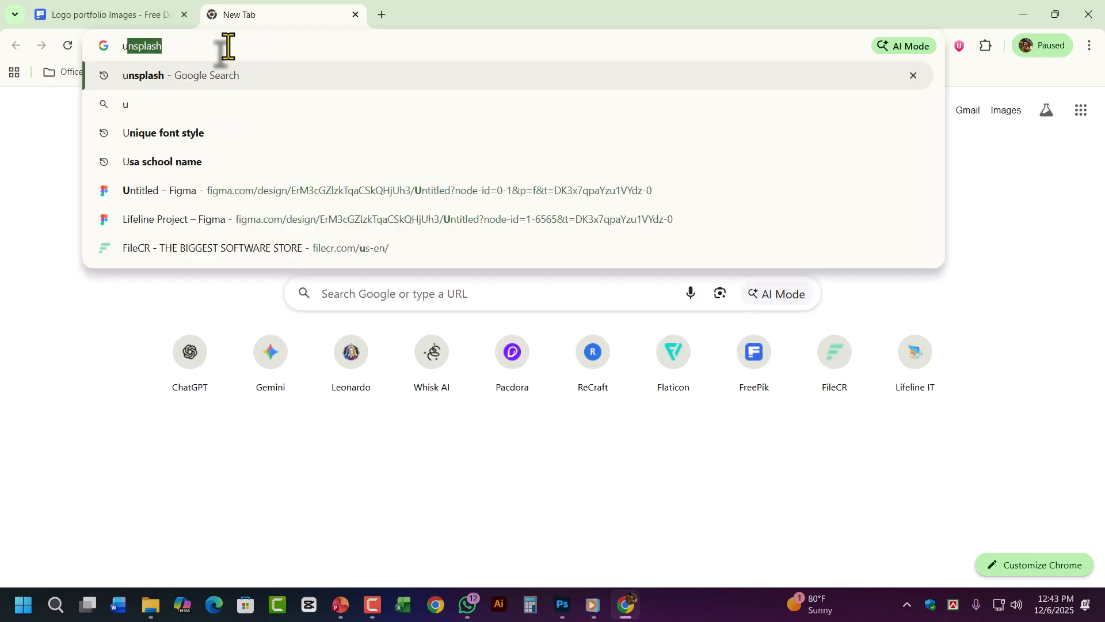
{"action": "type", "text": "nsplash"}
{"action": "key", "text": "Return"}
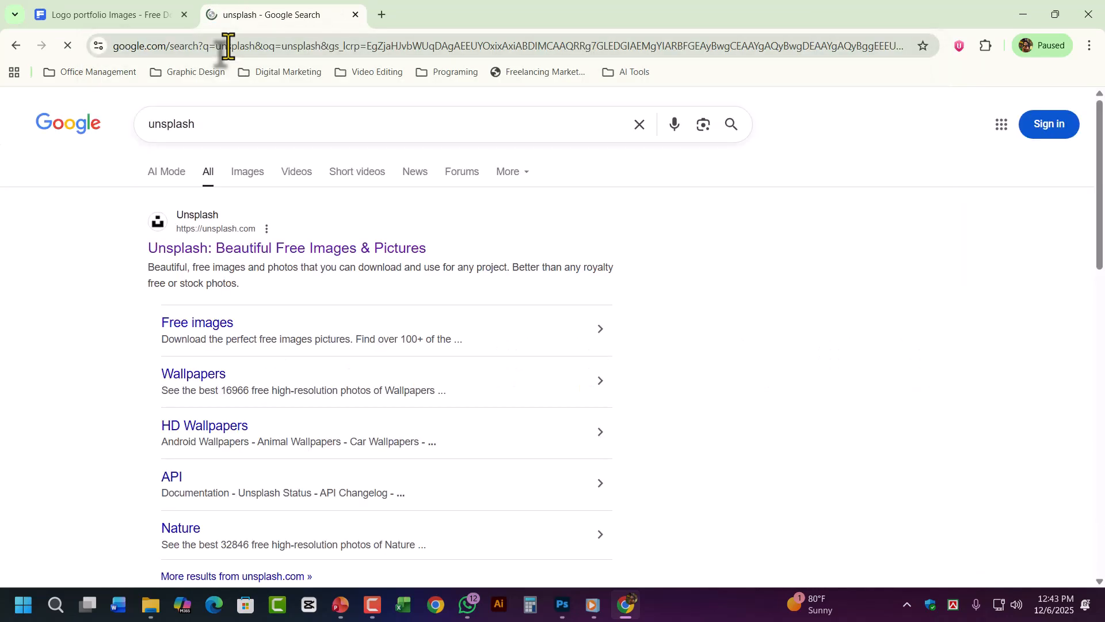
{"action": "left_click", "coordinate": [252, 248]}
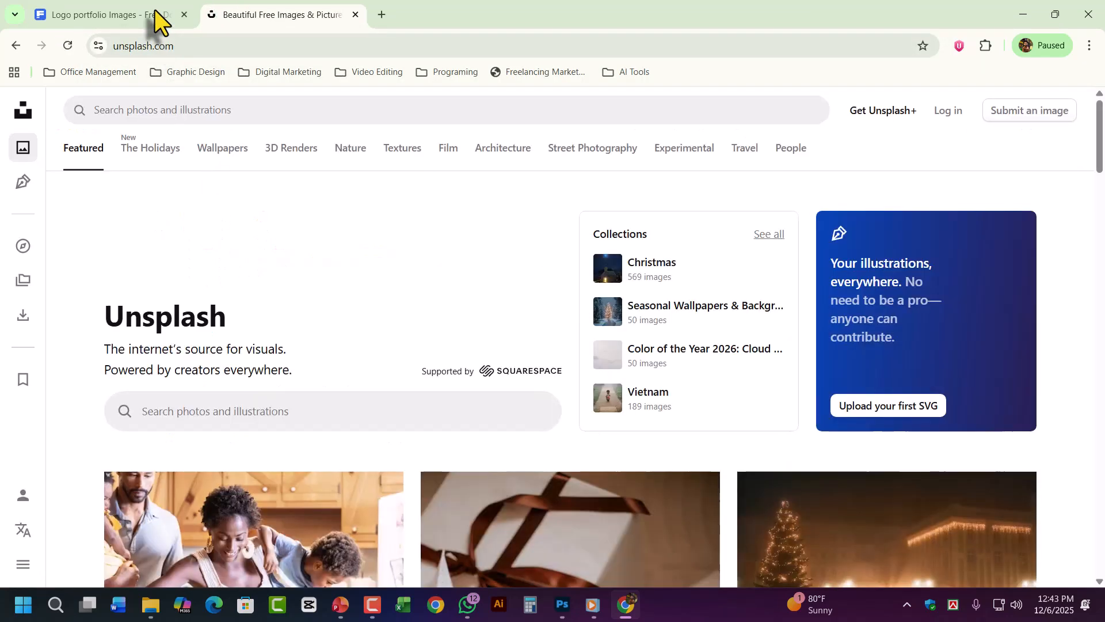
Step: Return to the Freepik page and search its images for "Dark brown men"
{"action": "left_click", "coordinate": [137, 15]}
{"action": "left_click", "coordinate": [493, 110]}
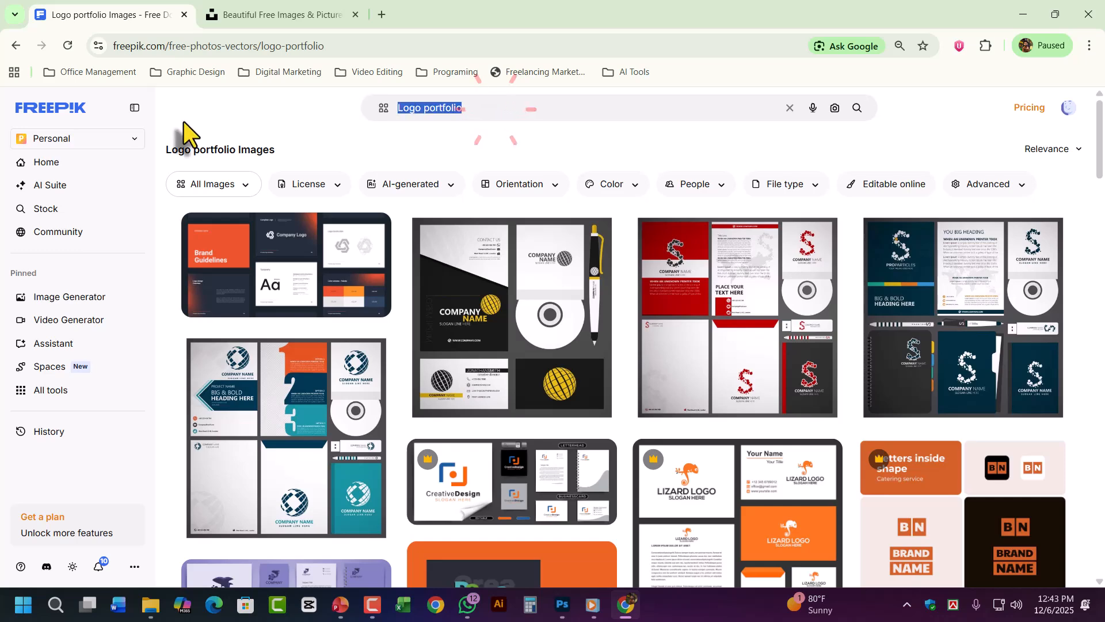
{"action": "type", "text": "Dark "}
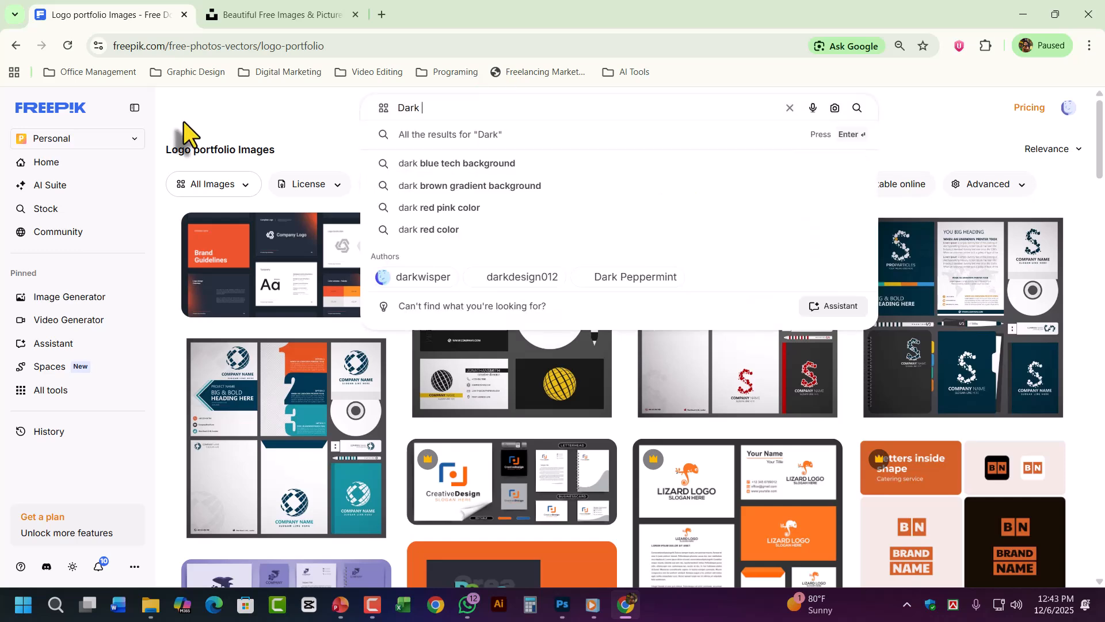
{"action": "type", "text": "brown a men"}
{"action": "key", "text": "Return"}
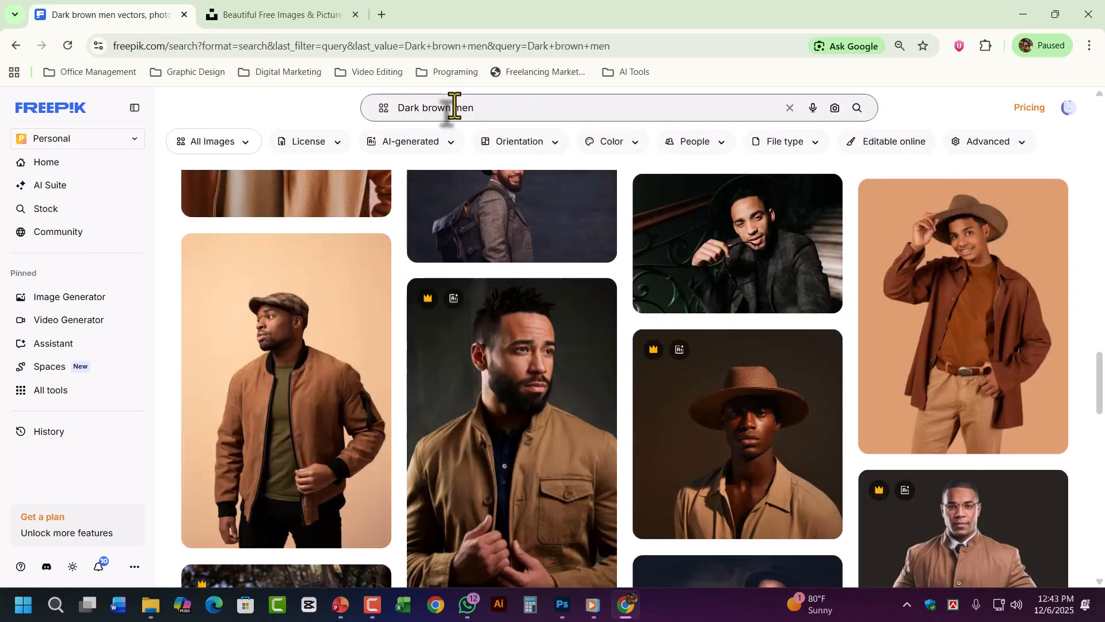
Step: Refine the Freepik search to "Dark brown asian men" and open the photo of the businessman checking his blazer
{"action": "left_click", "coordinate": [450, 109]}
{"action": "type", "text": "asi "}
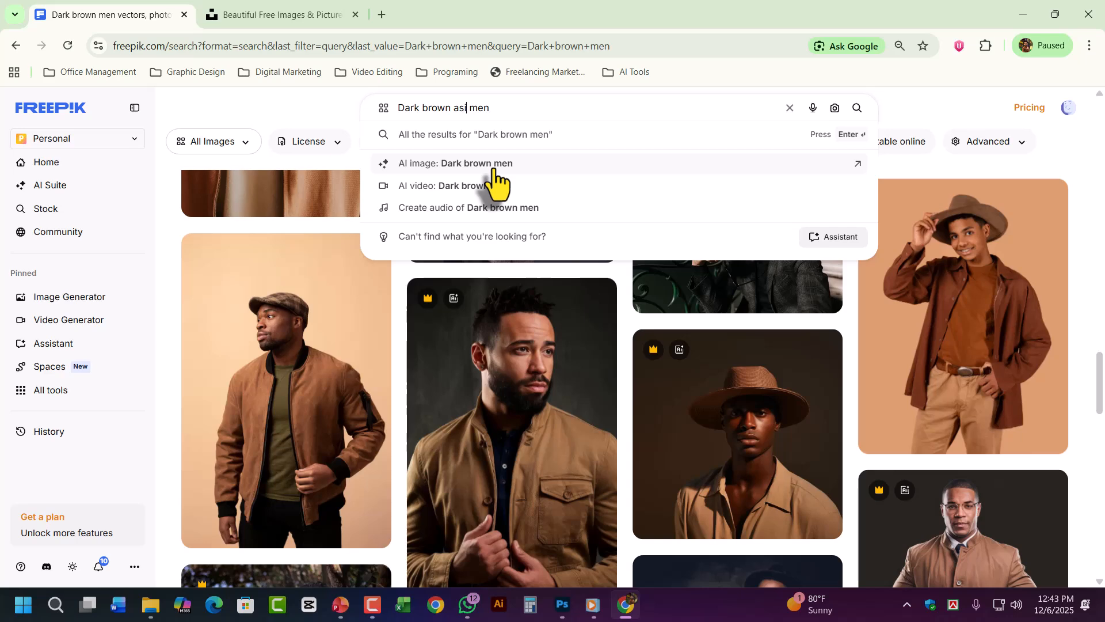
{"action": "type", "text": "an"}
{"action": "key", "text": "Return"}
{"action": "scroll", "coordinate": [880, 475], "scroll_direction": "down", "scroll_amount": 2}
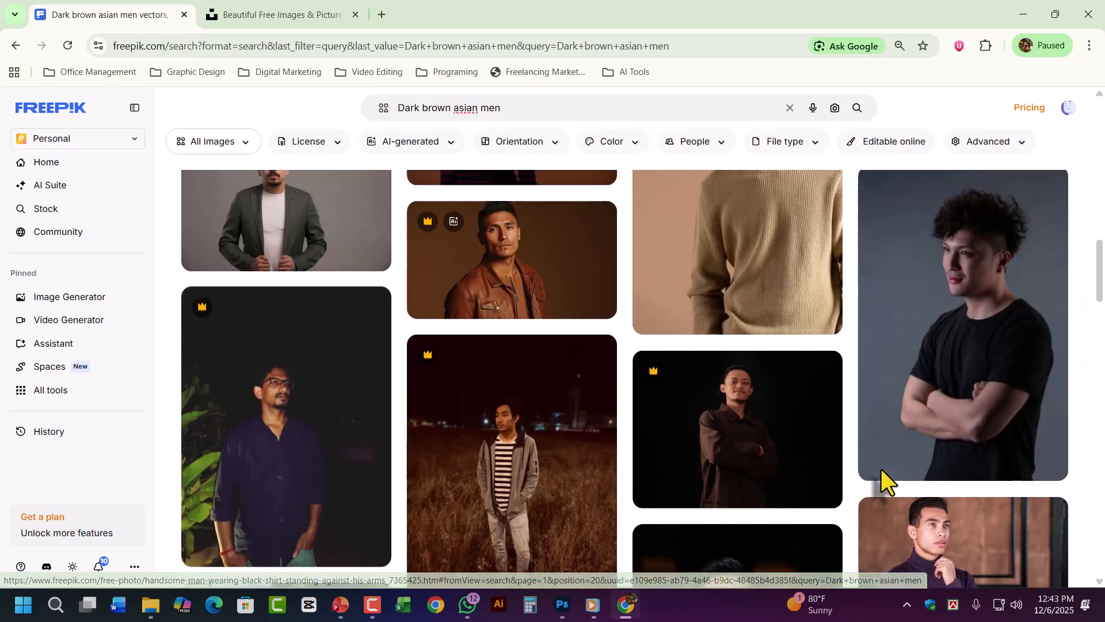
{"action": "scroll", "coordinate": [880, 468], "scroll_direction": "up", "scroll_amount": 3}
{"action": "left_click", "coordinate": [259, 394]}
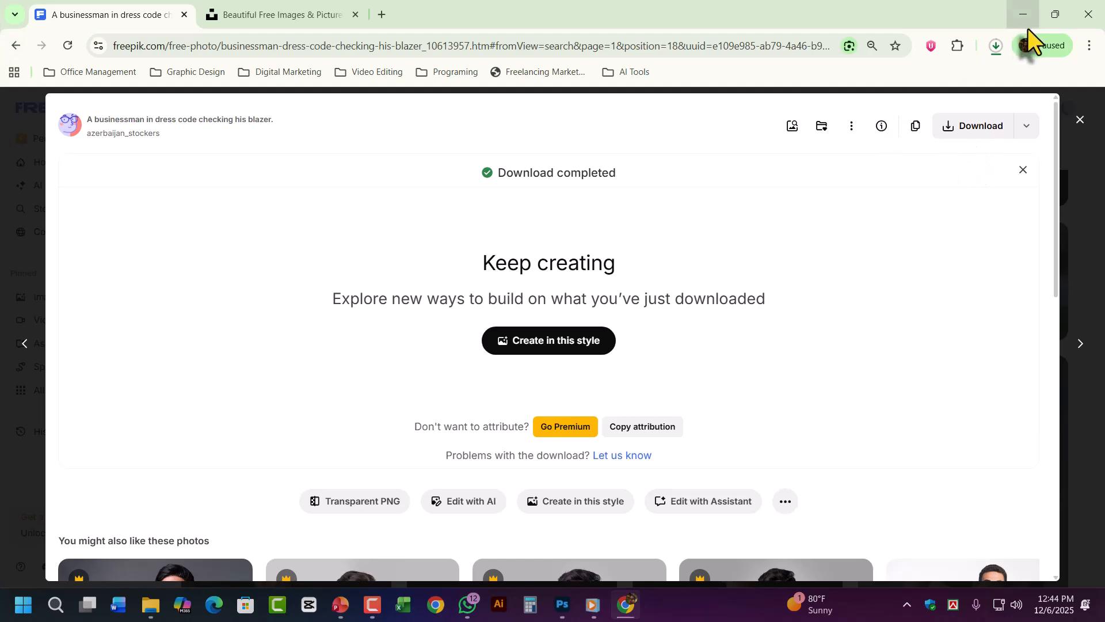
Step: Show the downloaded businessman-dress-code-checking-his-blazer image in its folder and open it in Photoshop
{"action": "left_click", "coordinate": [997, 46]}
{"action": "left_click", "coordinate": [947, 117]}
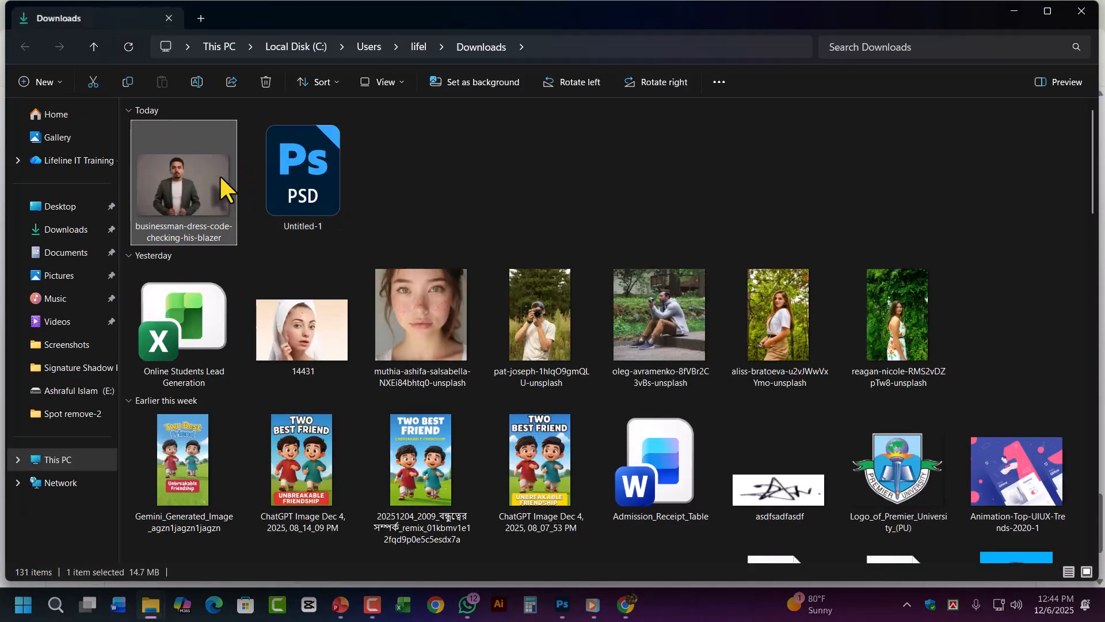
{"action": "left_click_drag", "start_coordinate": [225, 187], "coordinate": [560, 328]}
Step: Examine the blemishes on the man's forehead, nose and cheeks up close, and the framing of the whole photo
{"action": "scroll", "coordinate": [534, 224], "scroll_direction": "up", "scroll_amount": 3}
{"action": "left_click", "coordinate": [457, 136]}
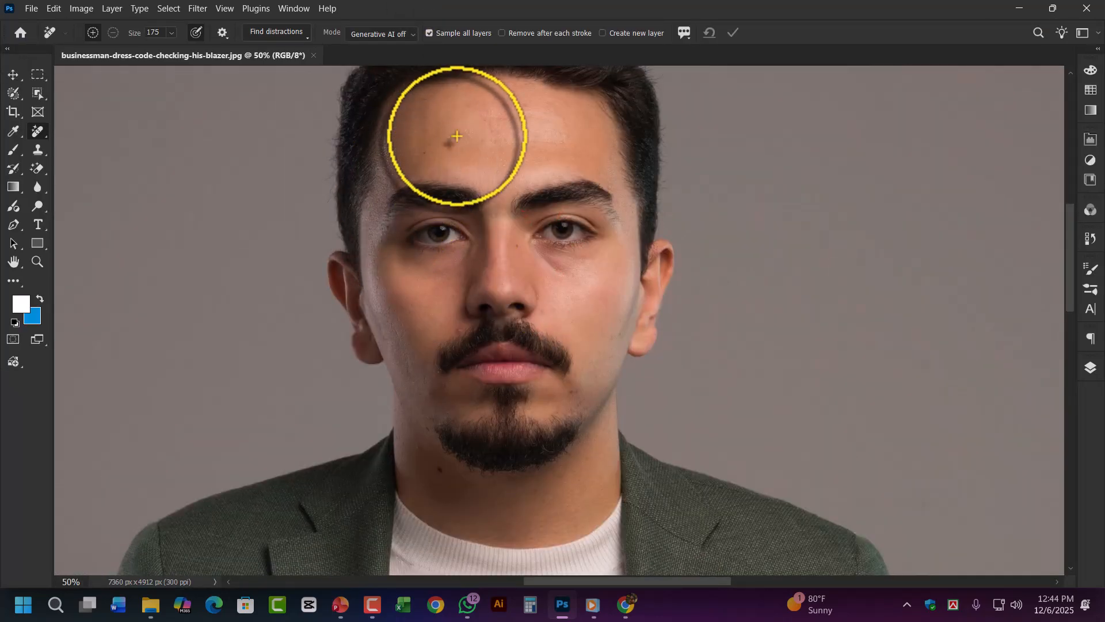
{"action": "left_click", "coordinate": [398, 141]}
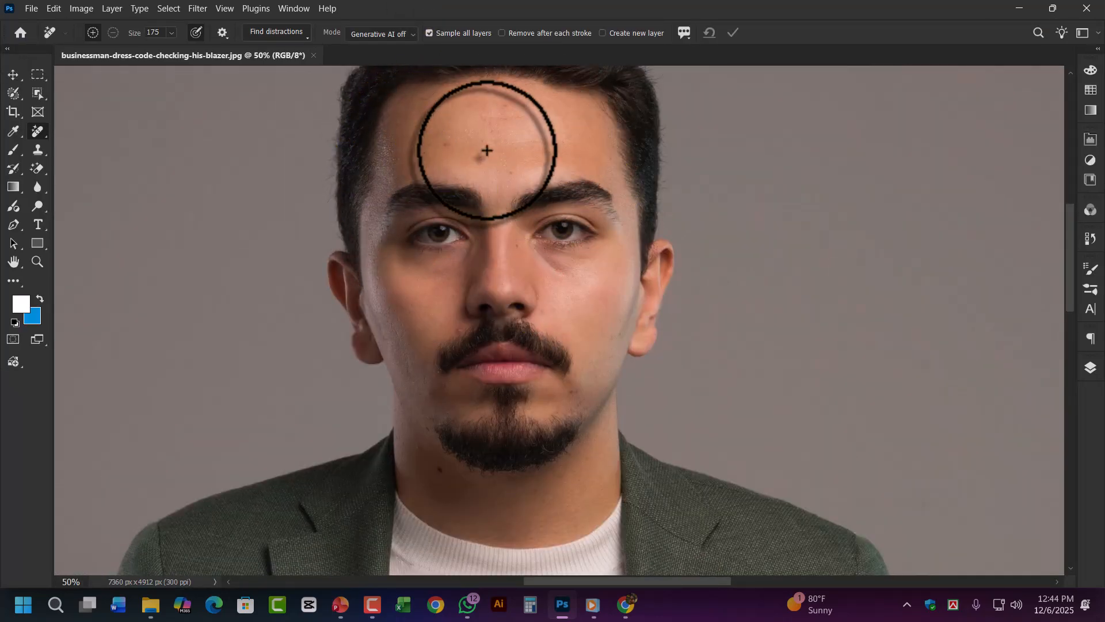
{"action": "scroll", "coordinate": [485, 151], "scroll_direction": "up", "scroll_amount": 2}
{"action": "left_click_drag", "start_coordinate": [478, 143], "coordinate": [541, 380]}
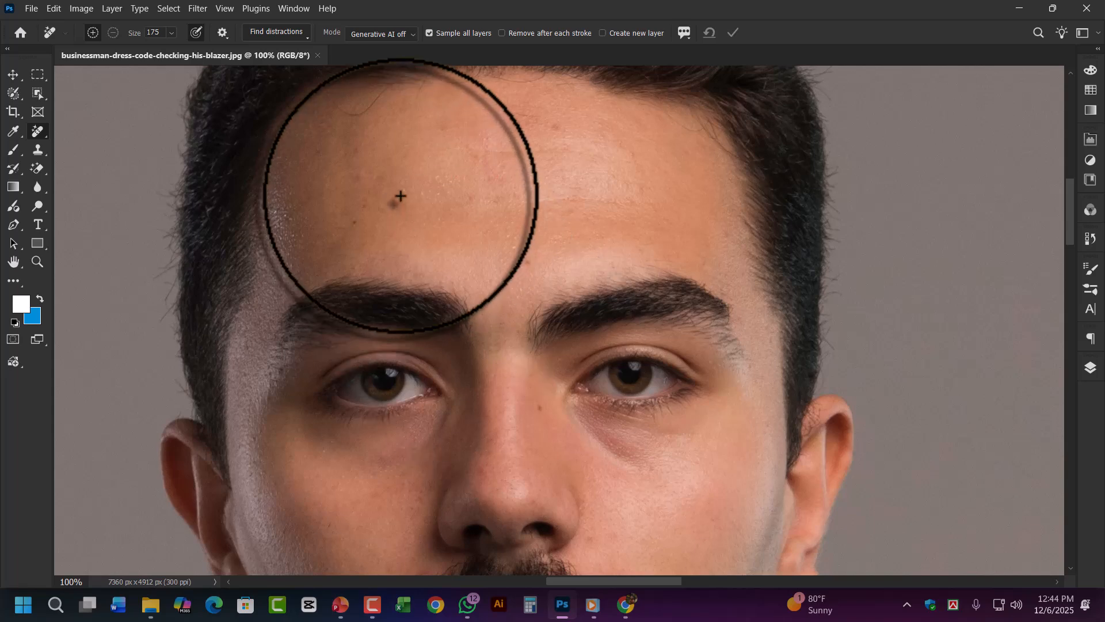
{"action": "left_click_drag", "start_coordinate": [454, 361], "coordinate": [443, 217]}
{"action": "left_click", "coordinate": [439, 289]}
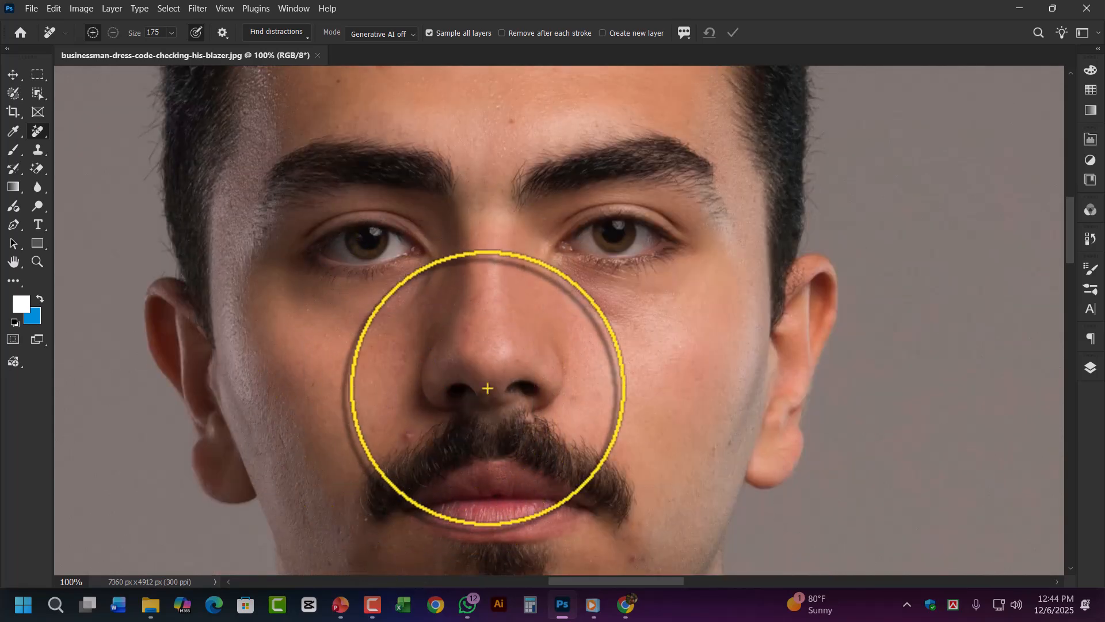
{"action": "key", "text": "ctrl+minus"}
{"action": "key", "text": "ctrl+minus"}
{"action": "key", "text": "ctrl+minus"}
{"action": "key", "text": "ctrl+minus"}
{"action": "key", "text": "ctrl+minus"}
{"action": "key", "text": "ctrl+minus"}
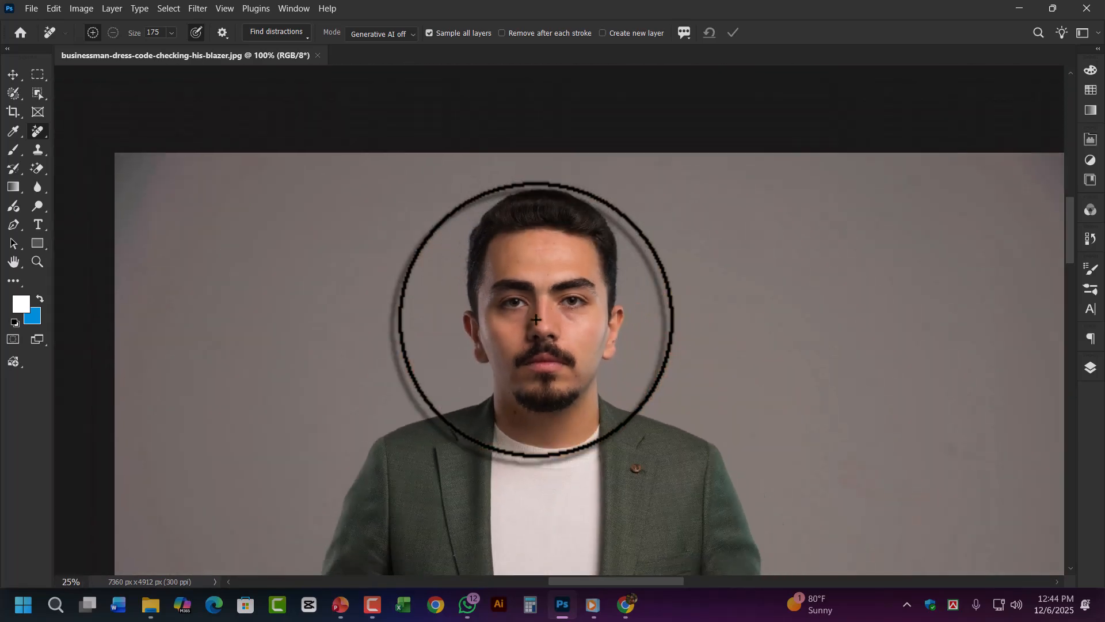
{"action": "key", "text": "ctrl+plus"}
{"action": "left_click_drag", "start_coordinate": [569, 398], "coordinate": [509, 321]}
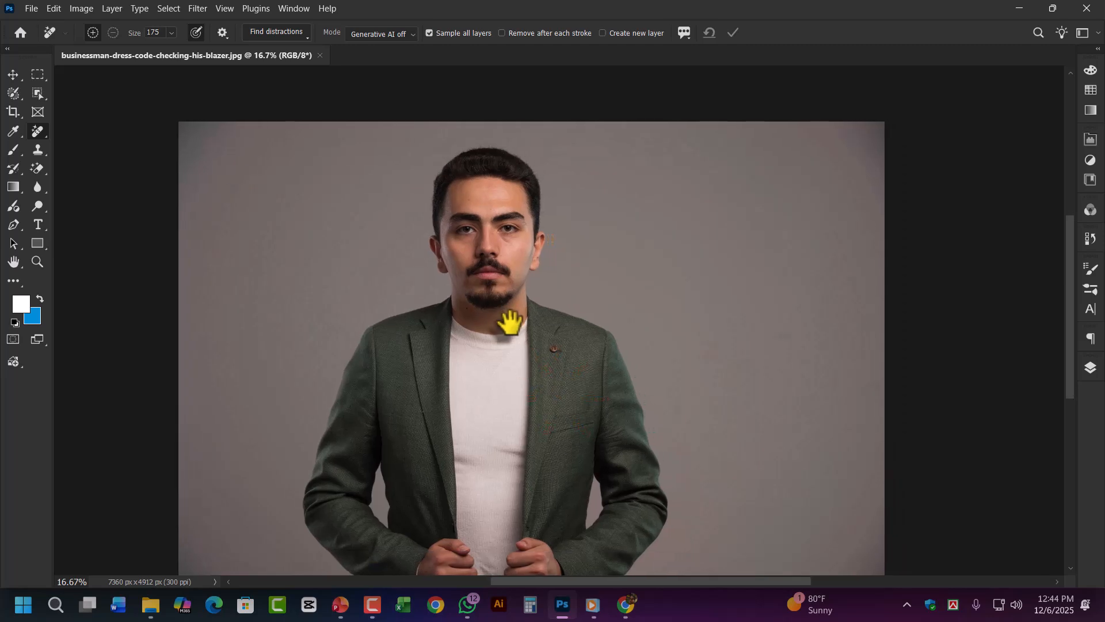
{"action": "left_click", "coordinate": [564, 334]}
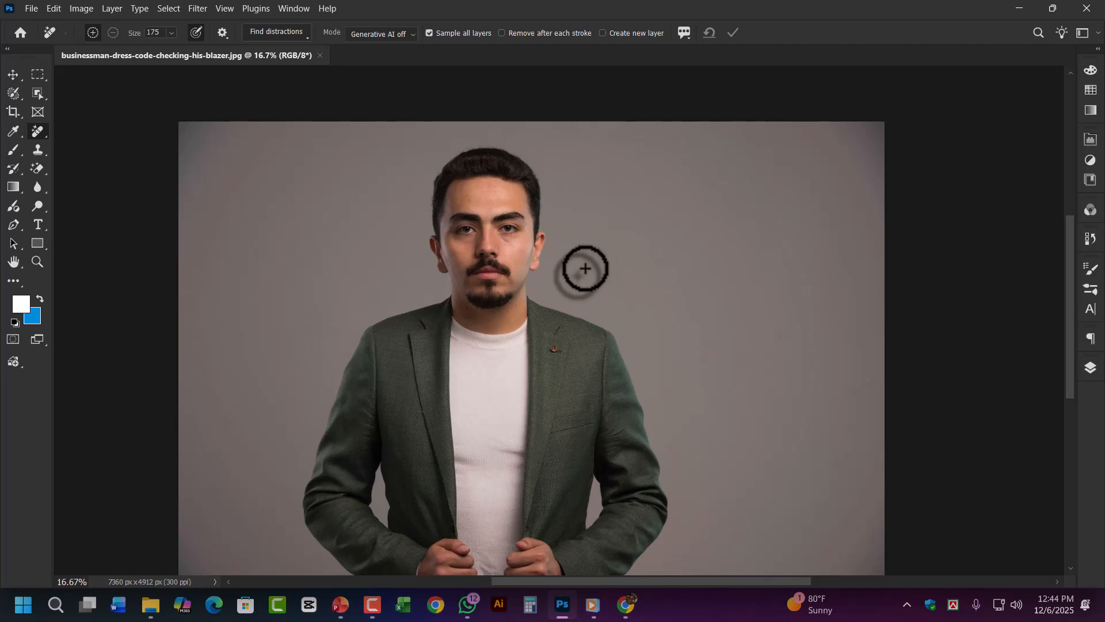
Step: Frame the man with the Crop Tool and set the crop size to 1.5 in wide by 1.9 in high at resolution 300
{"action": "left_click", "coordinate": [13, 113]}
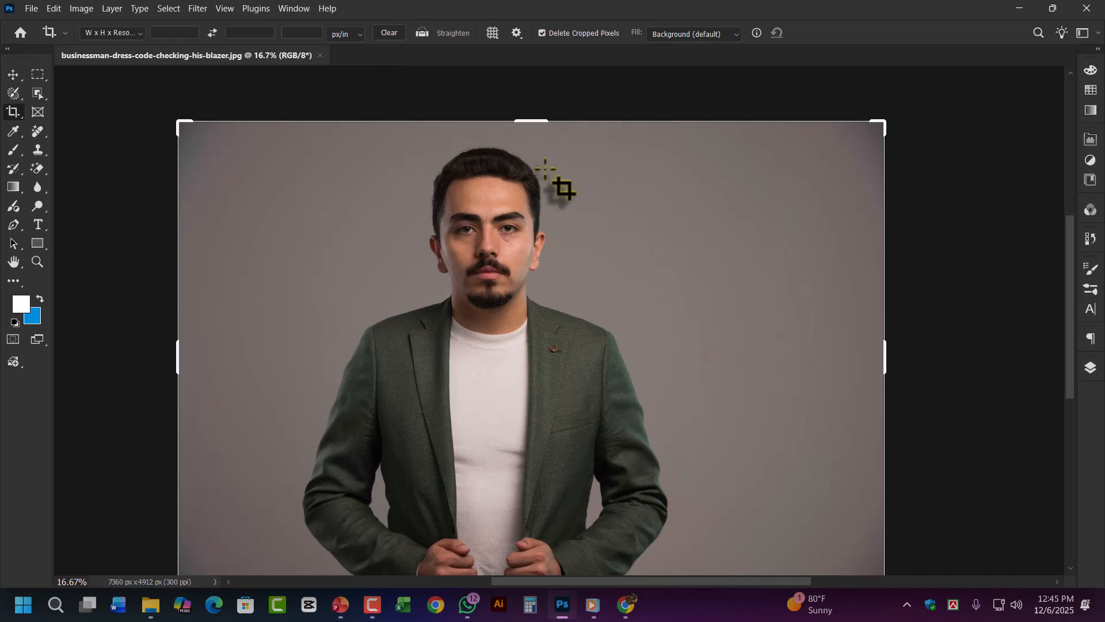
{"action": "key", "text": "ctrl+minus"}
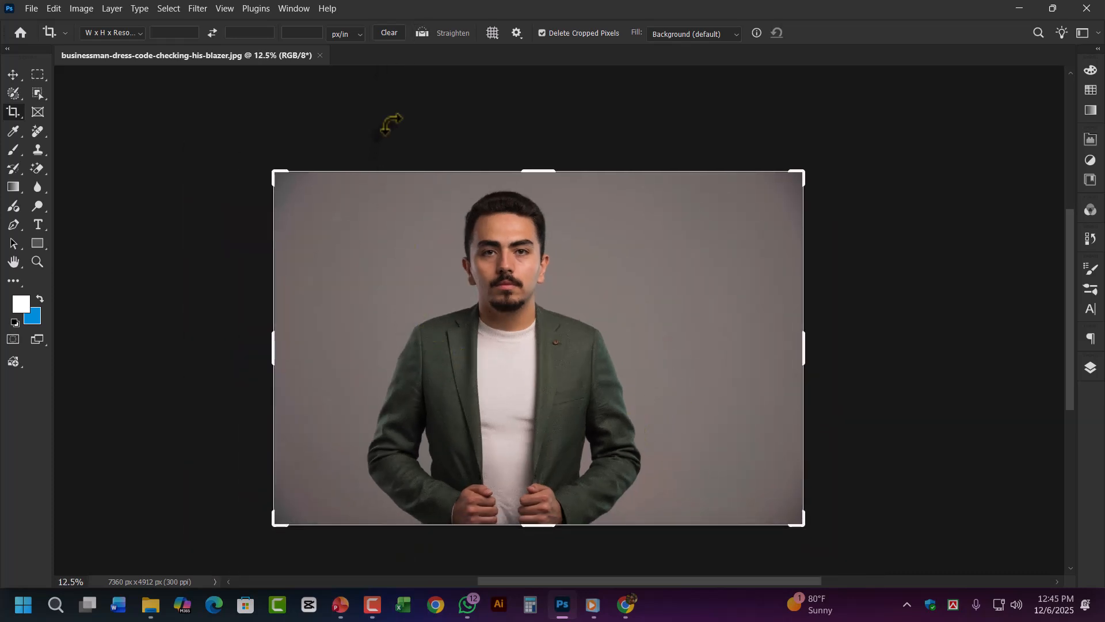
{"action": "left_click_drag", "start_coordinate": [807, 528], "coordinate": [717, 481]}
{"action": "left_click_drag", "start_coordinate": [347, 346], "coordinate": [410, 348]}
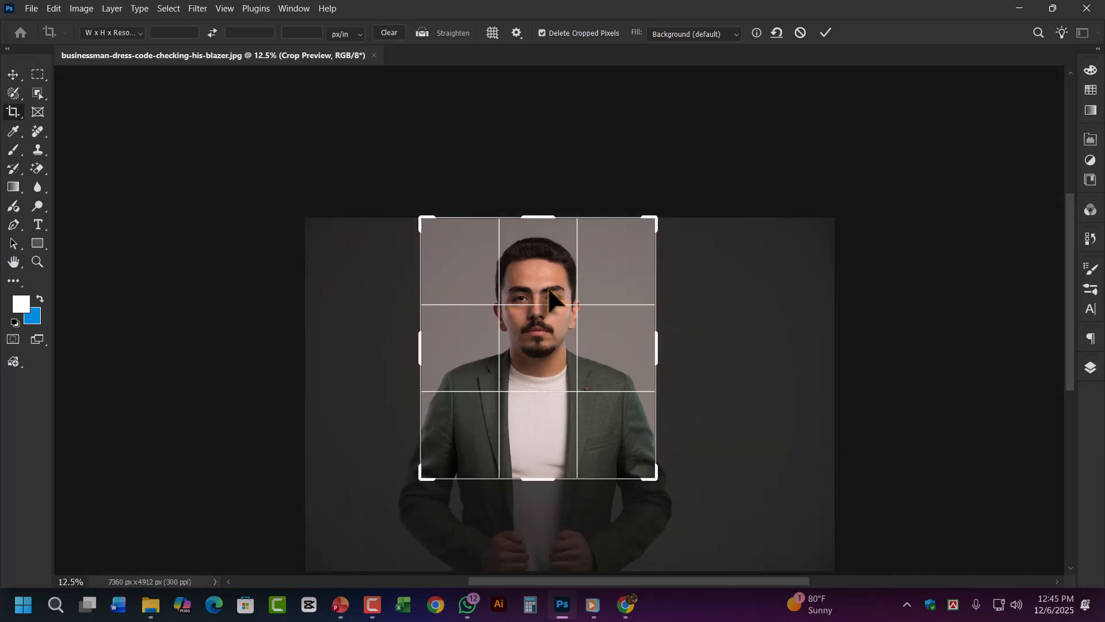
{"action": "left_click", "coordinate": [167, 34]}
{"action": "key", "text": "Tab"}
{"action": "type", "text": "1.9"}
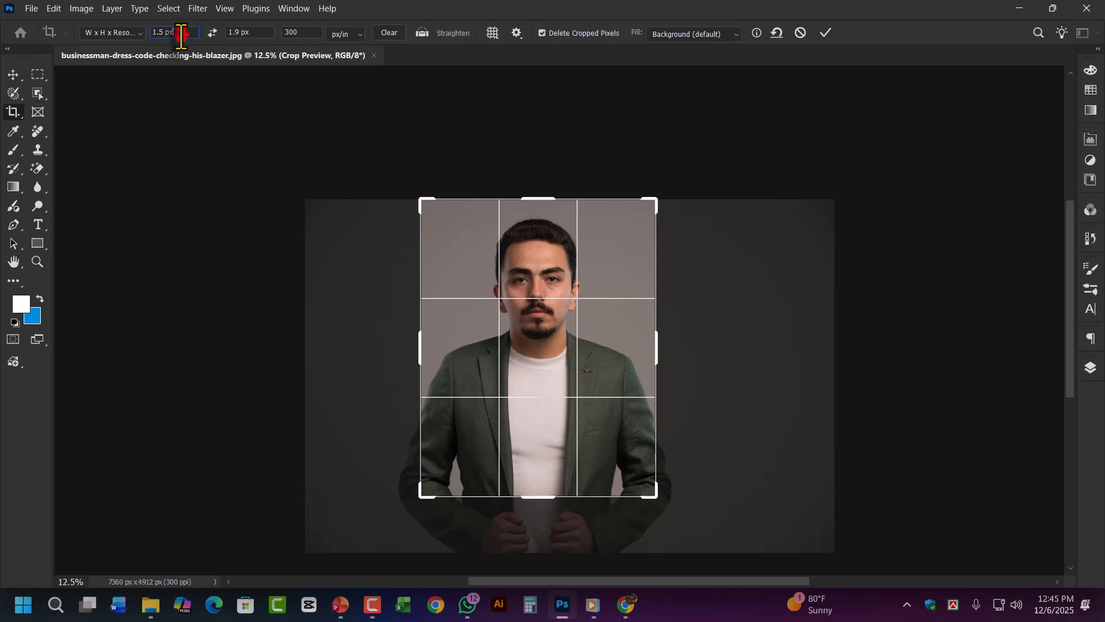
{"action": "type", "text": "in"}
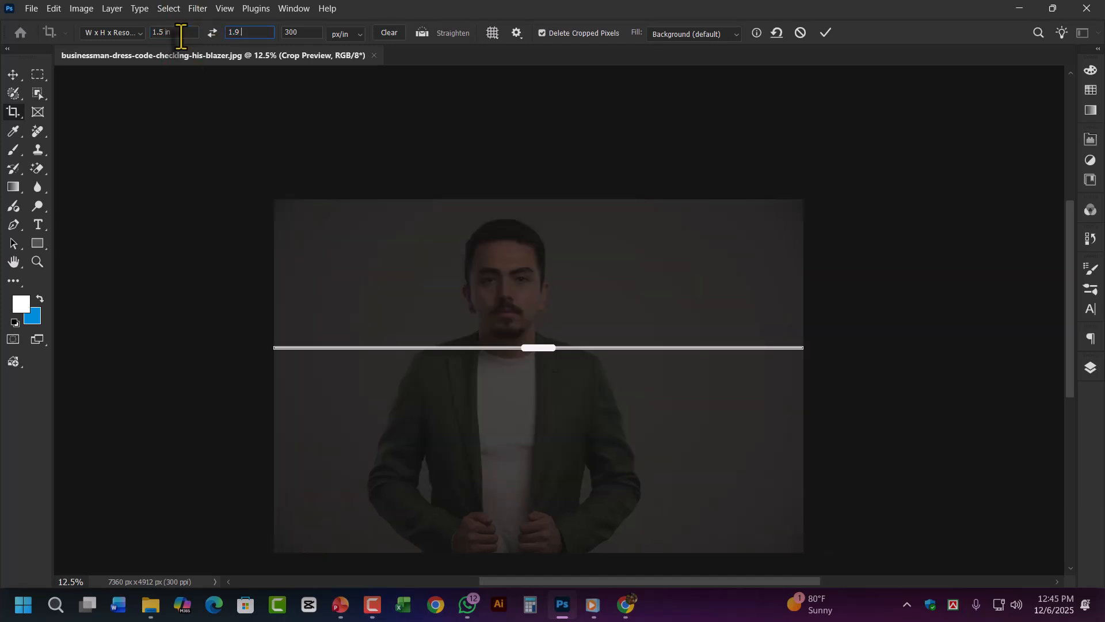
{"action": "type", "text": " in"}
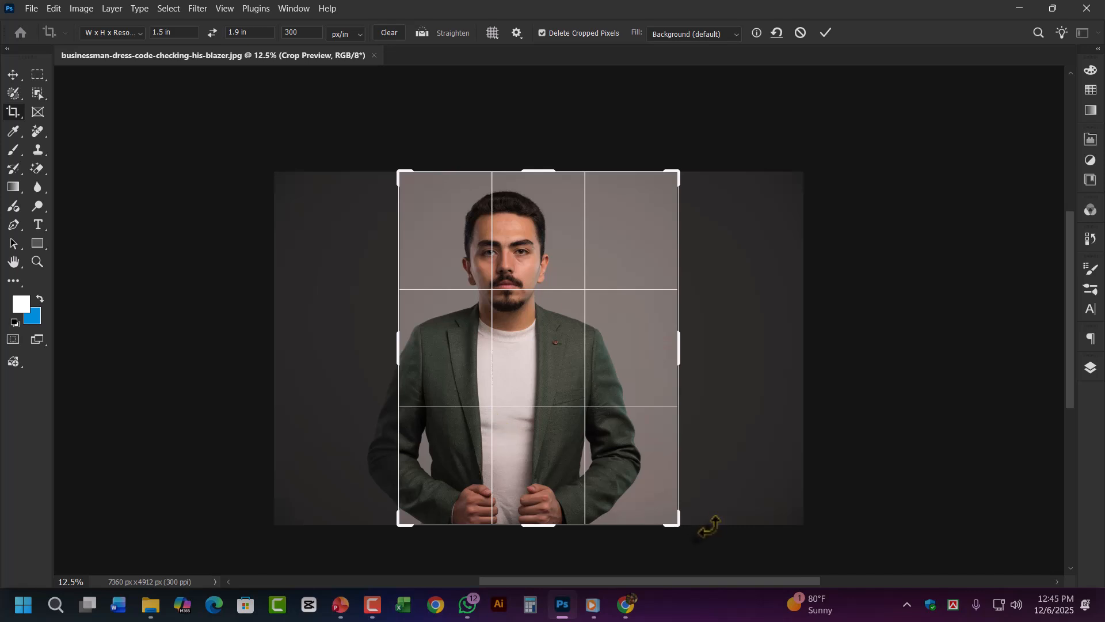
Step: Tighten and centre the crop frame around the man's head and shoulders, clear the size values, and apply the crop
{"action": "left_click_drag", "start_coordinate": [683, 524], "coordinate": [612, 466]}
{"action": "left_click_drag", "start_coordinate": [577, 398], "coordinate": [550, 397]}
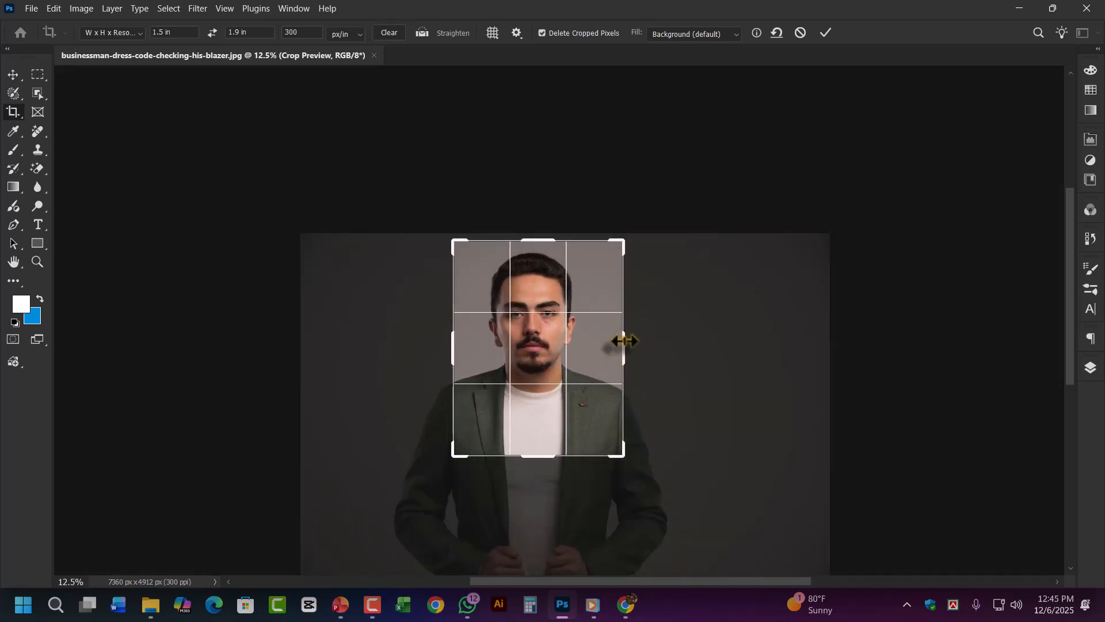
{"action": "mouse_move", "coordinate": [625, 341]}
{"action": "left_mouse_down"}
{"action": "mouse_move", "coordinate": [633, 345]}
{"action": "mouse_move", "coordinate": [610, 335]}
{"action": "mouse_move", "coordinate": [628, 343]}
{"action": "left_mouse_up"}
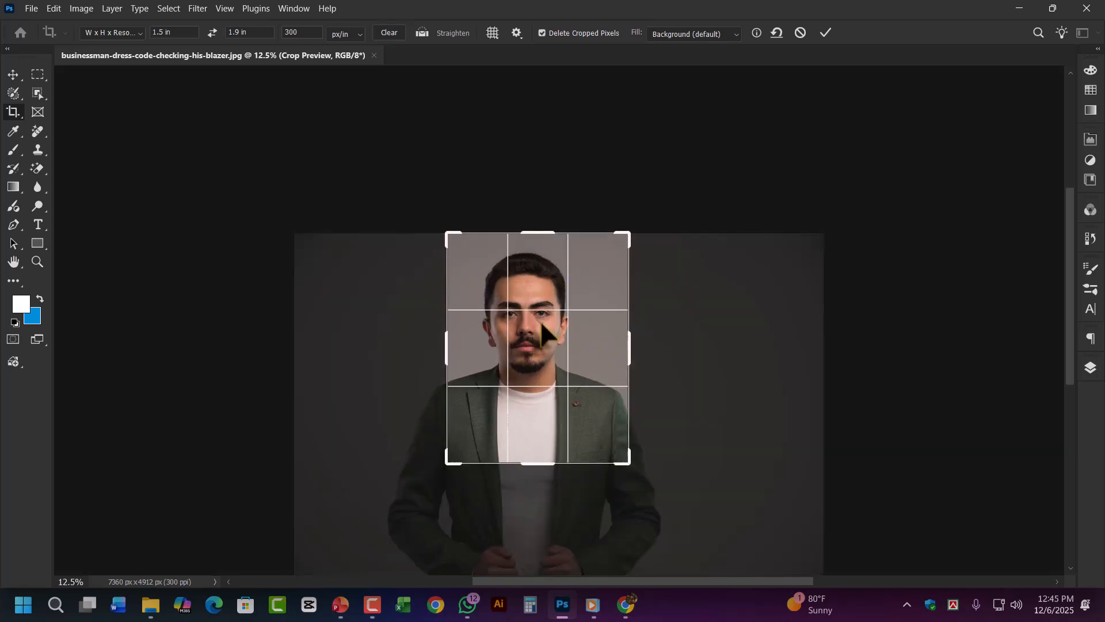
{"action": "left_click", "coordinate": [391, 33]}
{"action": "left_click_drag", "start_coordinate": [542, 338], "coordinate": [549, 339]}
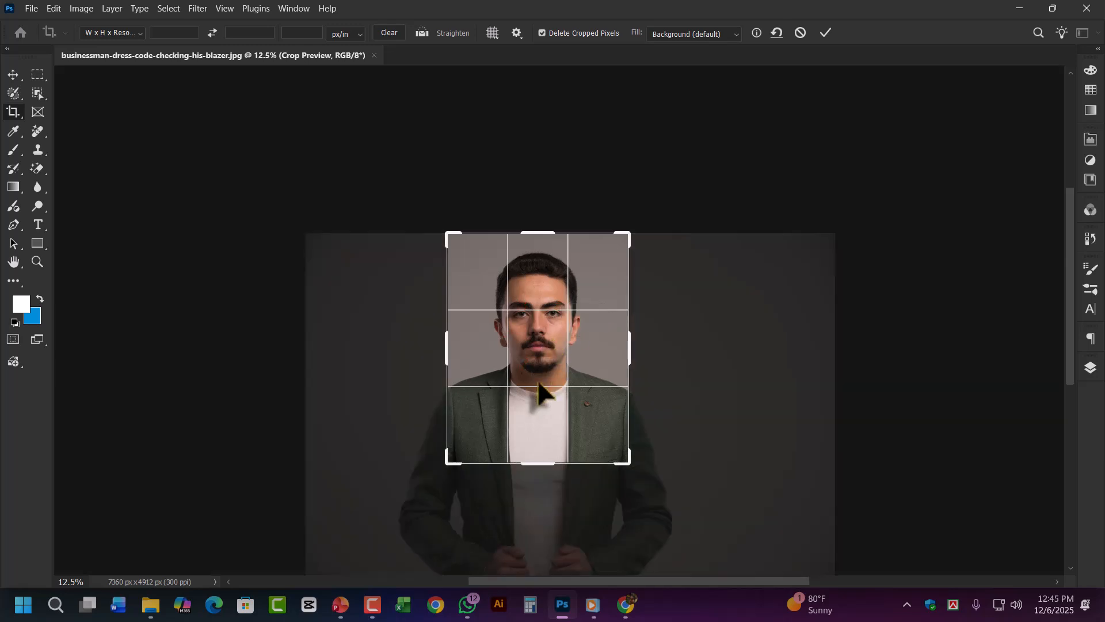
{"action": "left_click_drag", "start_coordinate": [446, 345], "coordinate": [447, 343]}
{"action": "key", "text": "Return"}
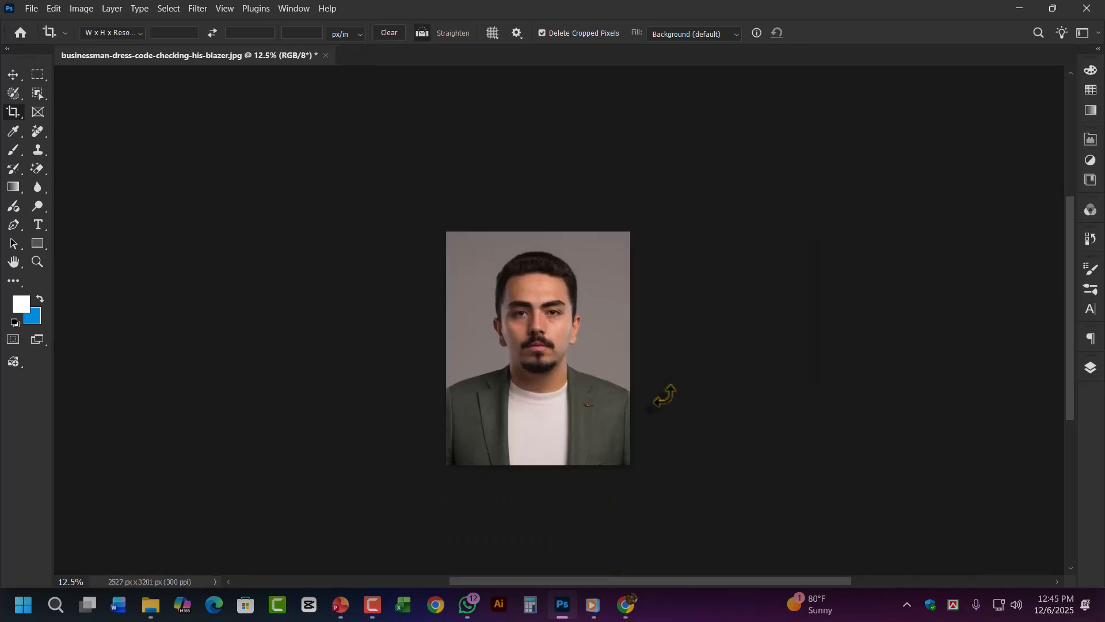
Step: Inspect the skin of the man's face in the cropped portrait up close
{"action": "key", "text": "ctrl+plus"}
{"action": "key", "text": "ctrl+plus"}
{"action": "key", "text": "ctrl+plus"}
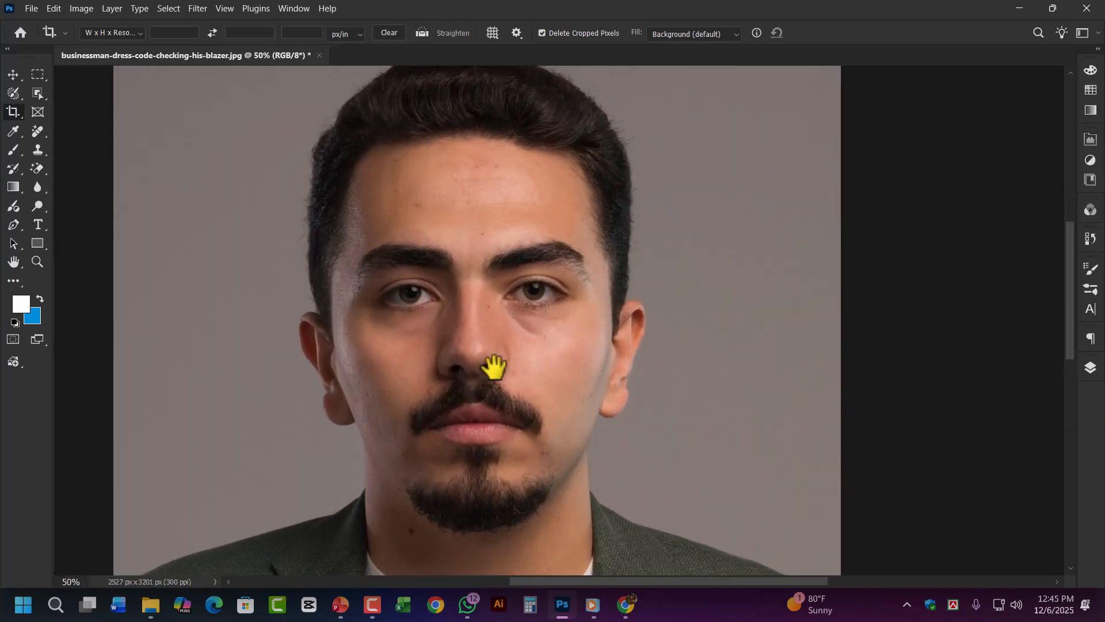
{"action": "left_click_drag", "start_coordinate": [494, 365], "coordinate": [523, 321]}
{"action": "key", "text": "ctrl+minus"}
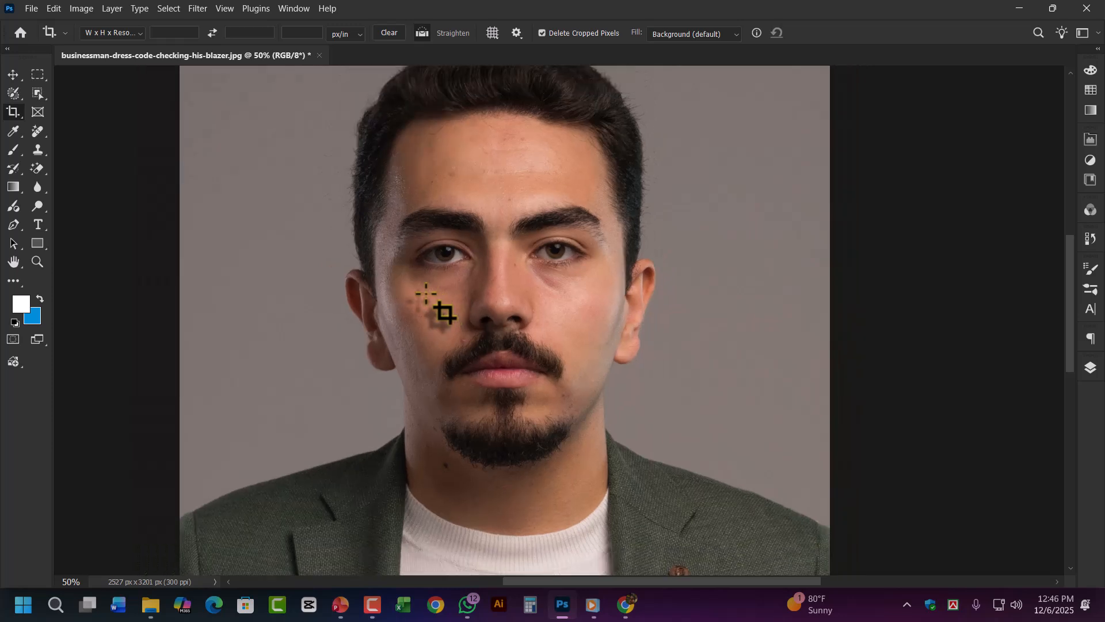
{"action": "key", "text": "ctrl+plus"}
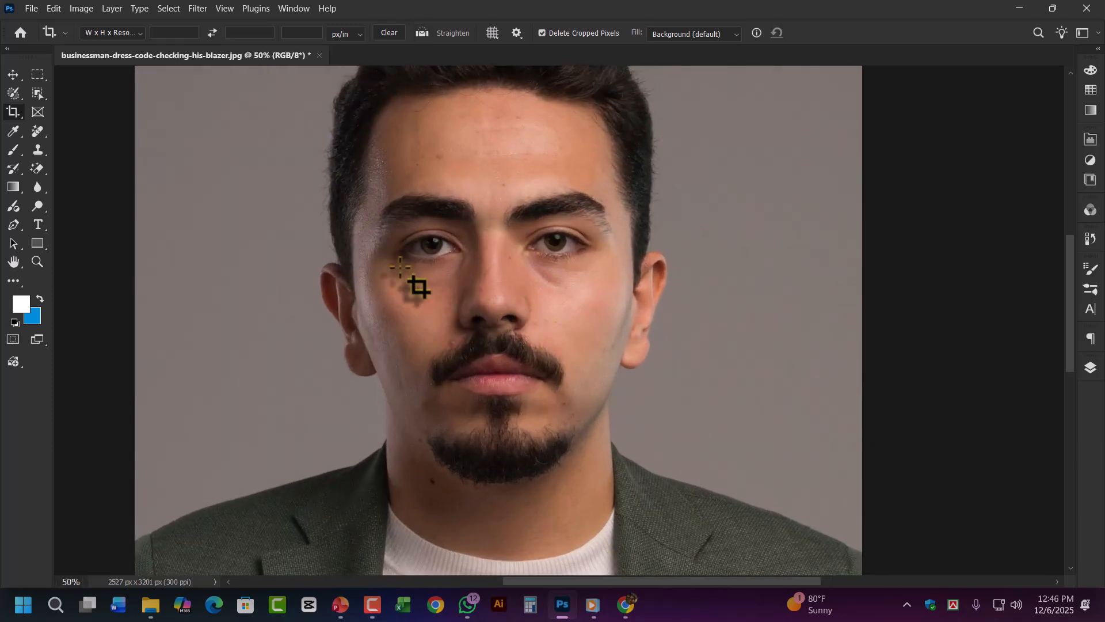
Step: Try to brighten the portrait with a Curves adjustment that raises the midtones of the RGB channel
{"action": "left_click", "coordinate": [80, 9]}
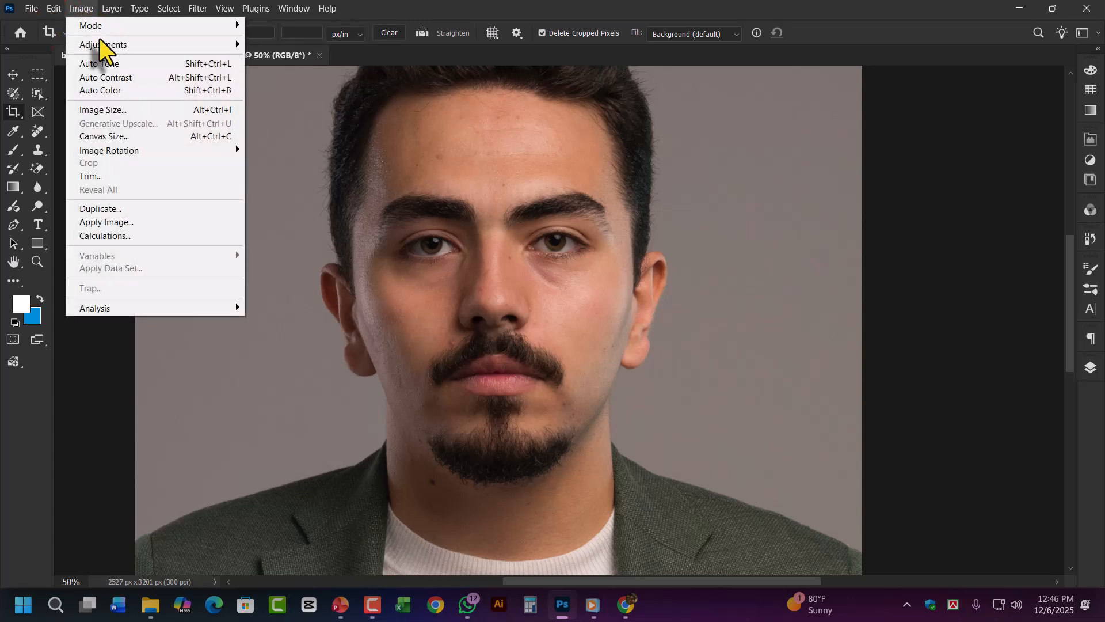
{"action": "mouse_move", "coordinate": [106, 46]}
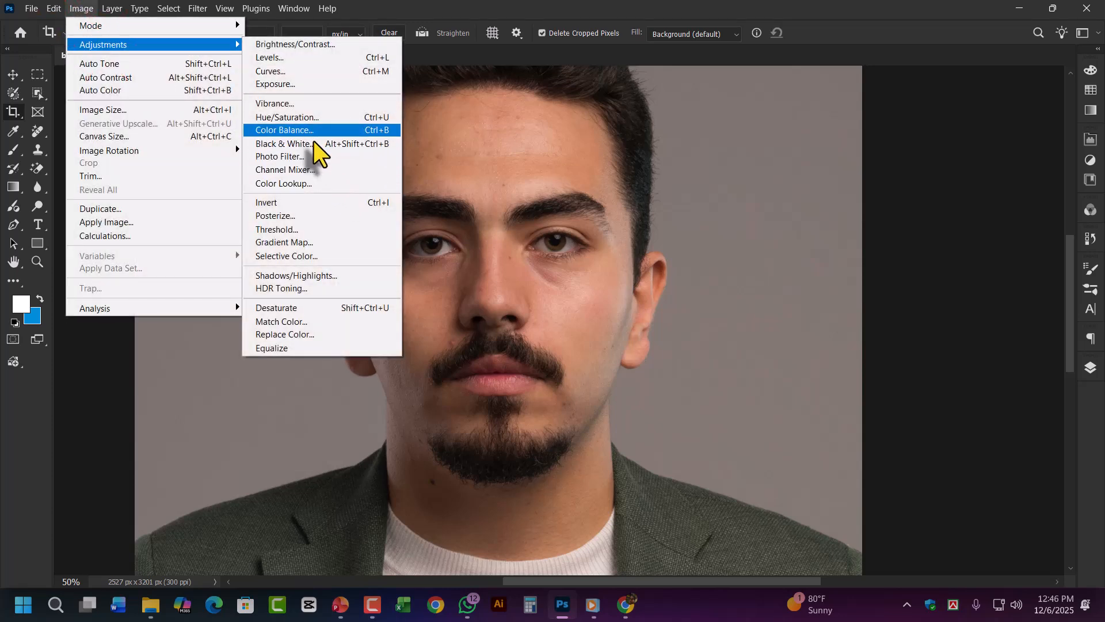
{"action": "left_click", "coordinate": [293, 72]}
{"action": "left_click_drag", "start_coordinate": [474, 91], "coordinate": [822, 151]}
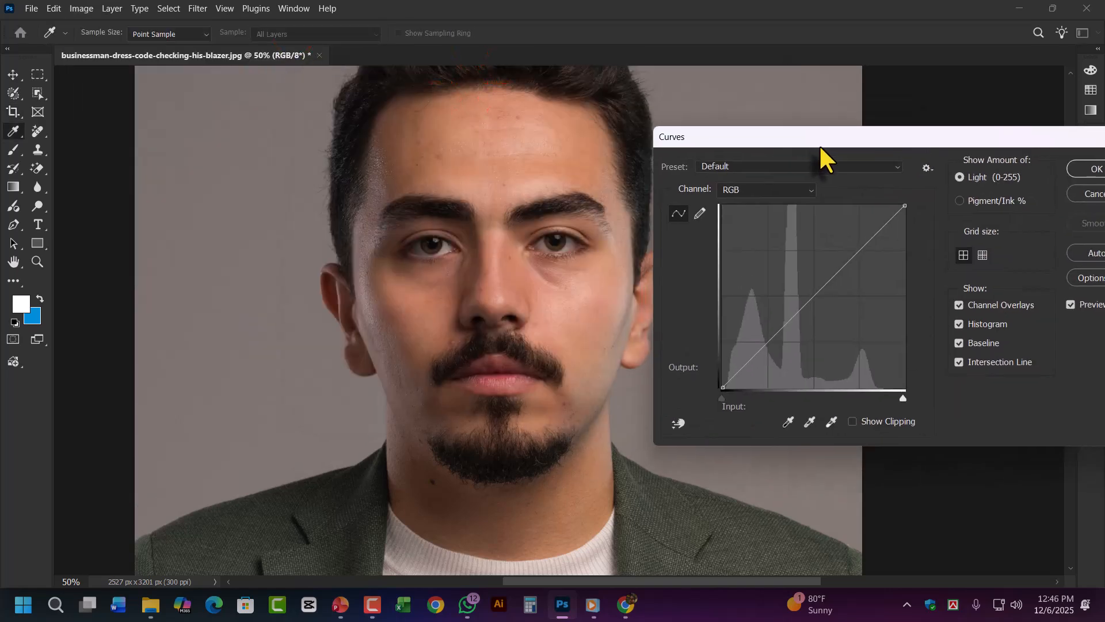
{"action": "mouse_move", "coordinate": [802, 296]}
{"action": "left_mouse_down"}
{"action": "mouse_move", "coordinate": [794, 292]}
{"action": "mouse_move", "coordinate": [802, 308]}
{"action": "mouse_move", "coordinate": [794, 299]}
{"action": "left_mouse_up"}
{"action": "left_click_drag", "start_coordinate": [944, 138], "coordinate": [1023, 118]}
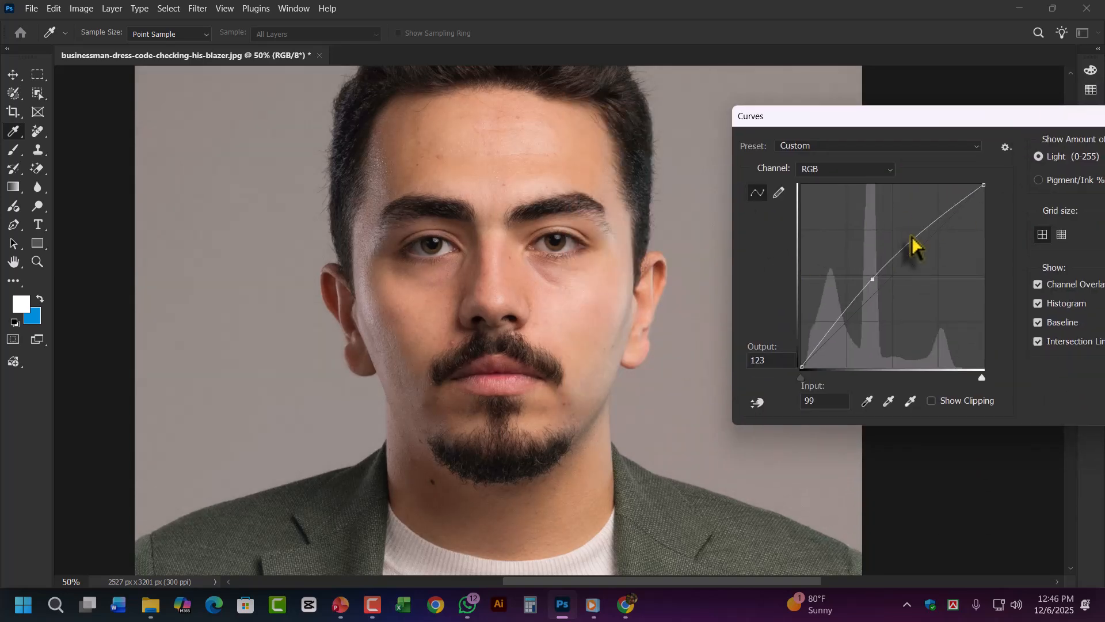
{"action": "mouse_move", "coordinate": [873, 278]}
{"action": "left_mouse_down"}
{"action": "mouse_move", "coordinate": [881, 284]}
{"action": "mouse_move", "coordinate": [869, 275]}
{"action": "left_mouse_up"}
{"action": "left_click_drag", "start_coordinate": [956, 116], "coordinate": [528, 183]}
{"action": "left_click", "coordinate": [748, 240]}
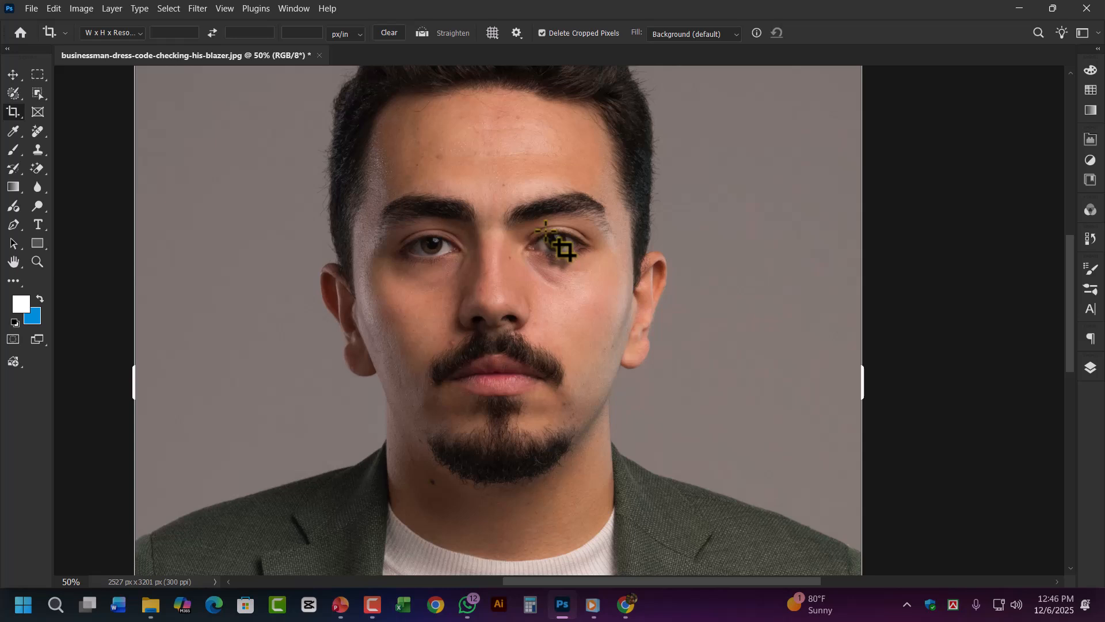
Step: Select the man in the portrait with the Subject selection
{"action": "key", "text": "ctrl+minus"}
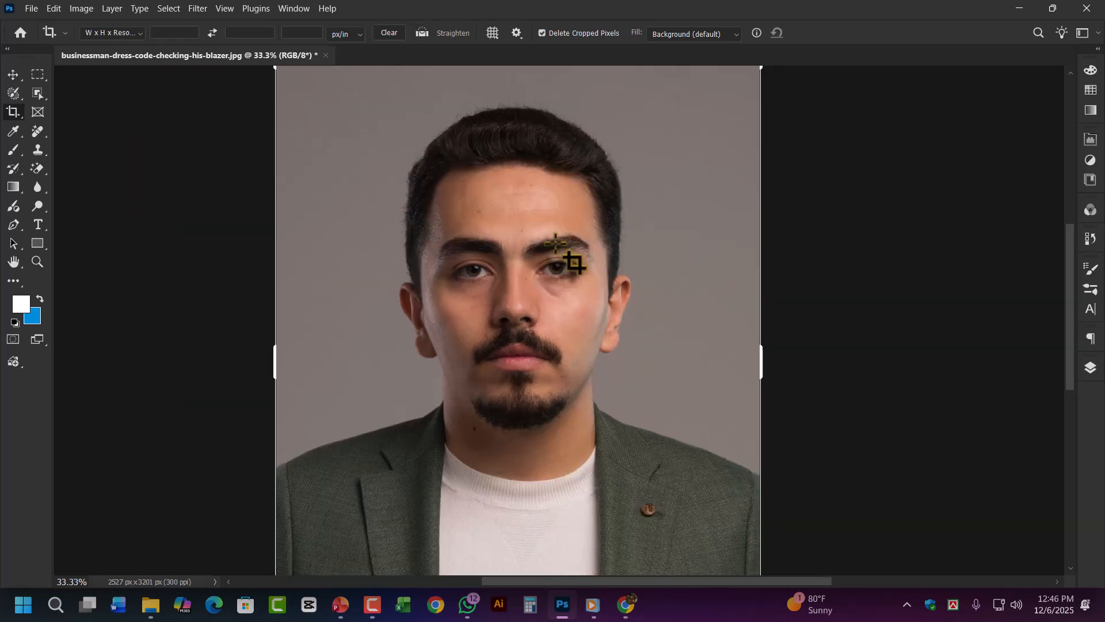
{"action": "left_click", "coordinate": [12, 78]}
{"action": "left_click", "coordinate": [157, 184]}
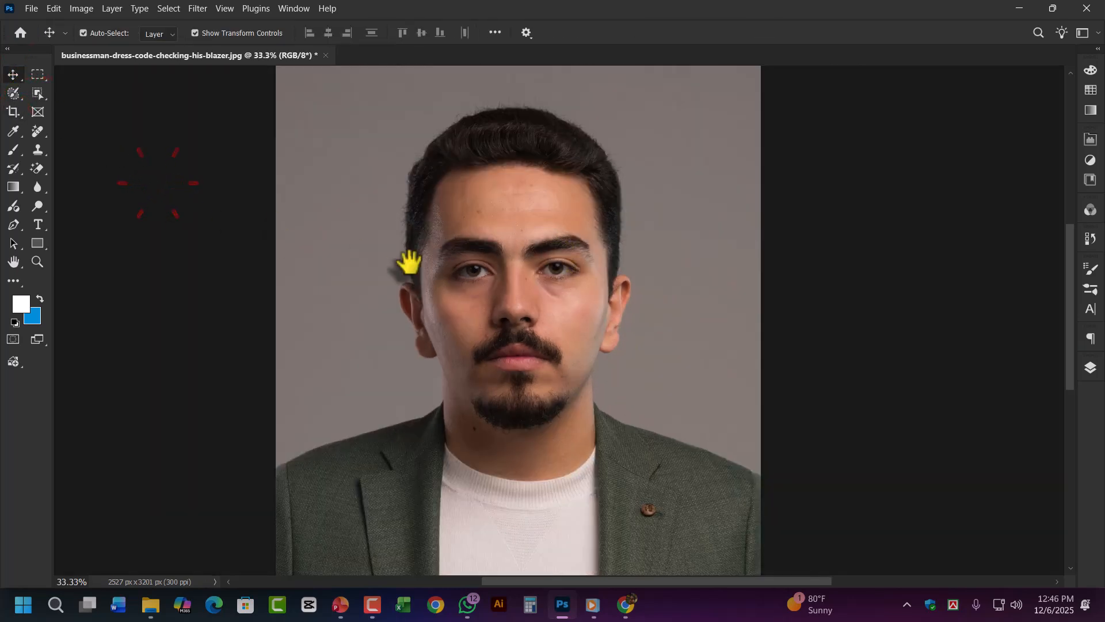
{"action": "left_click_drag", "start_coordinate": [481, 315], "coordinate": [450, 282]}
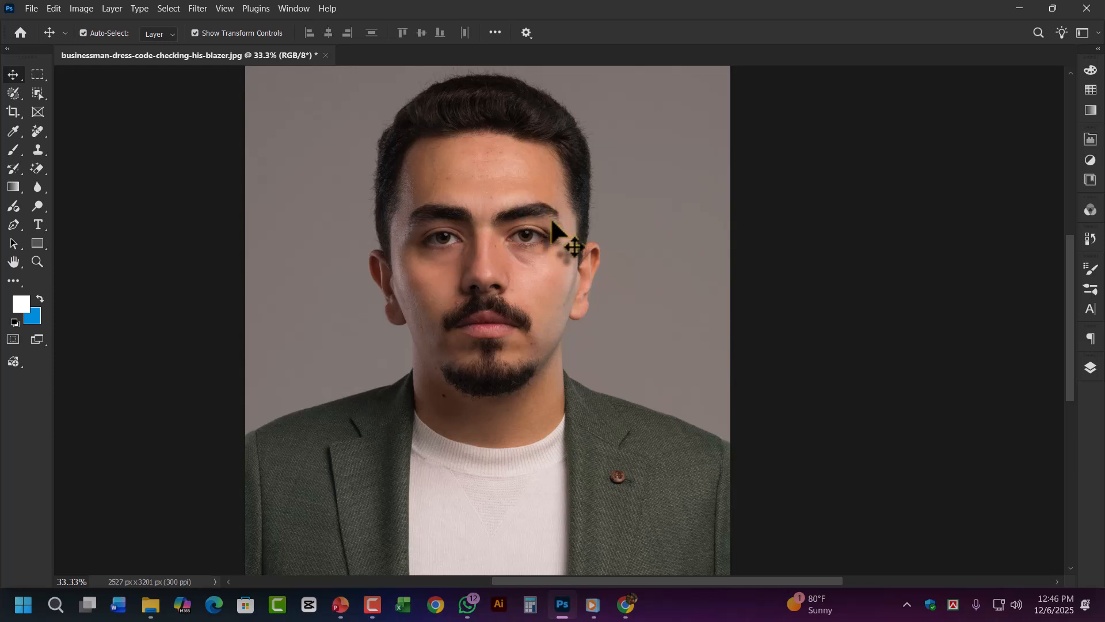
{"action": "left_click", "coordinate": [198, 8]}
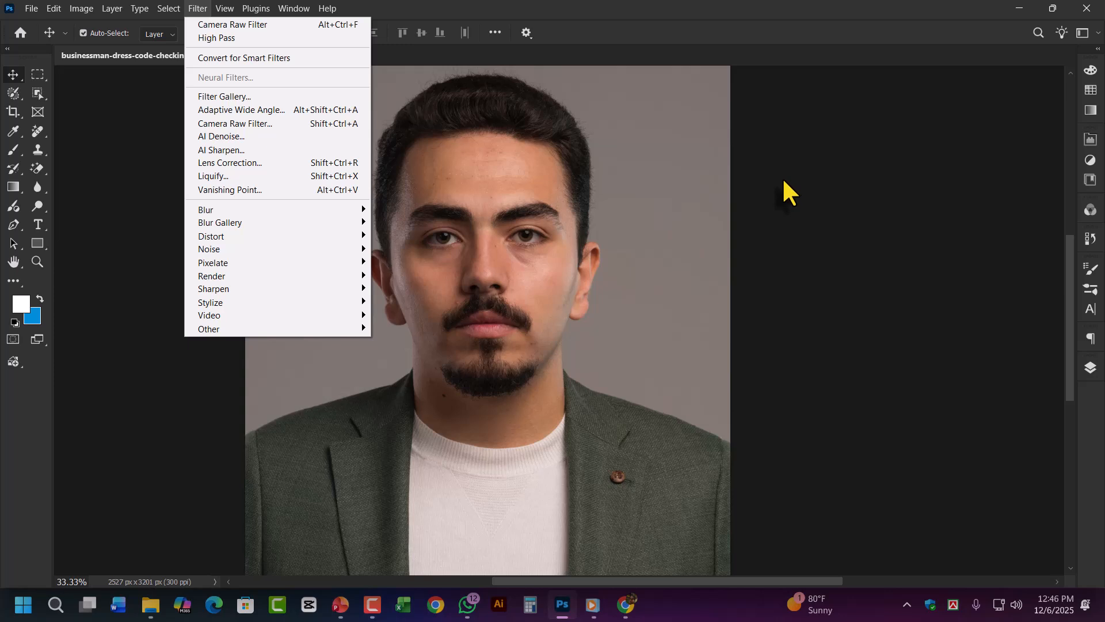
{"action": "left_click", "coordinate": [772, 232]}
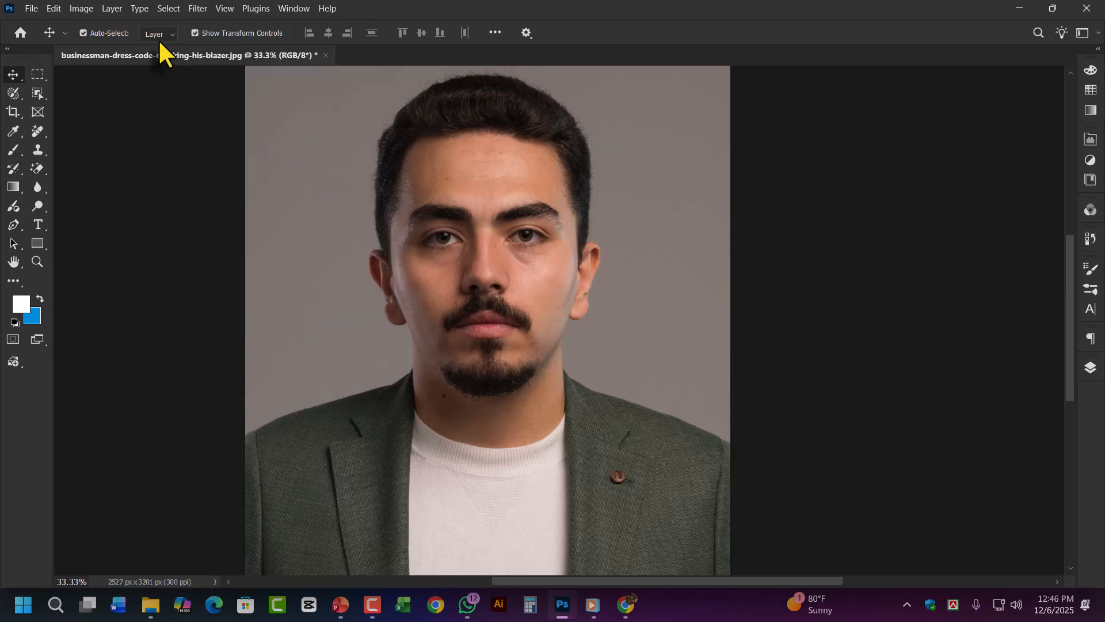
{"action": "left_click", "coordinate": [167, 9]}
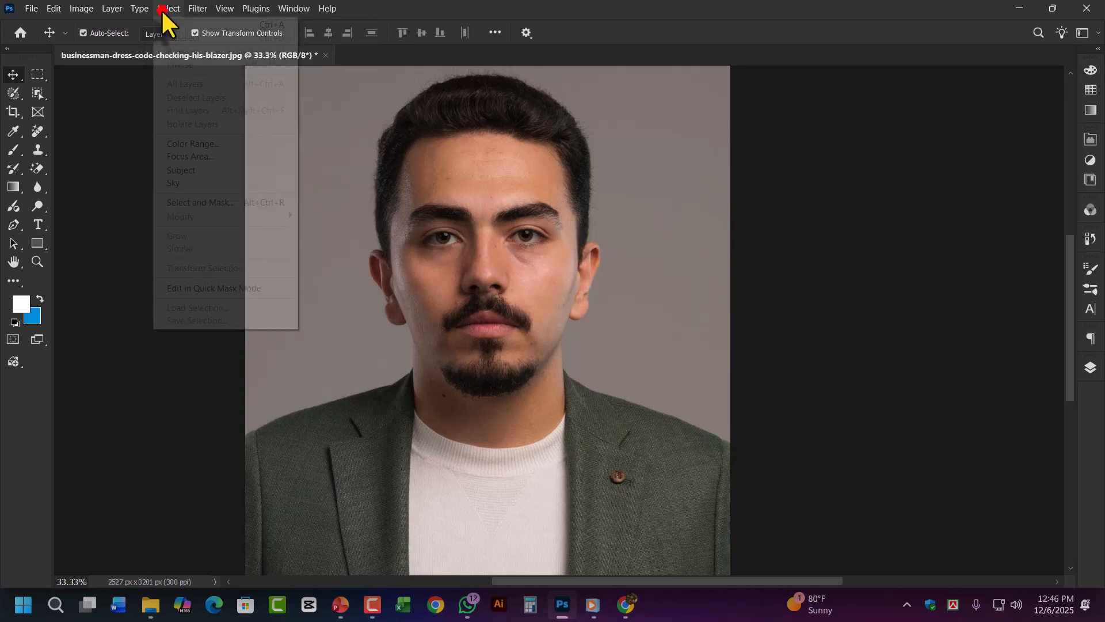
{"action": "left_click", "coordinate": [209, 171]}
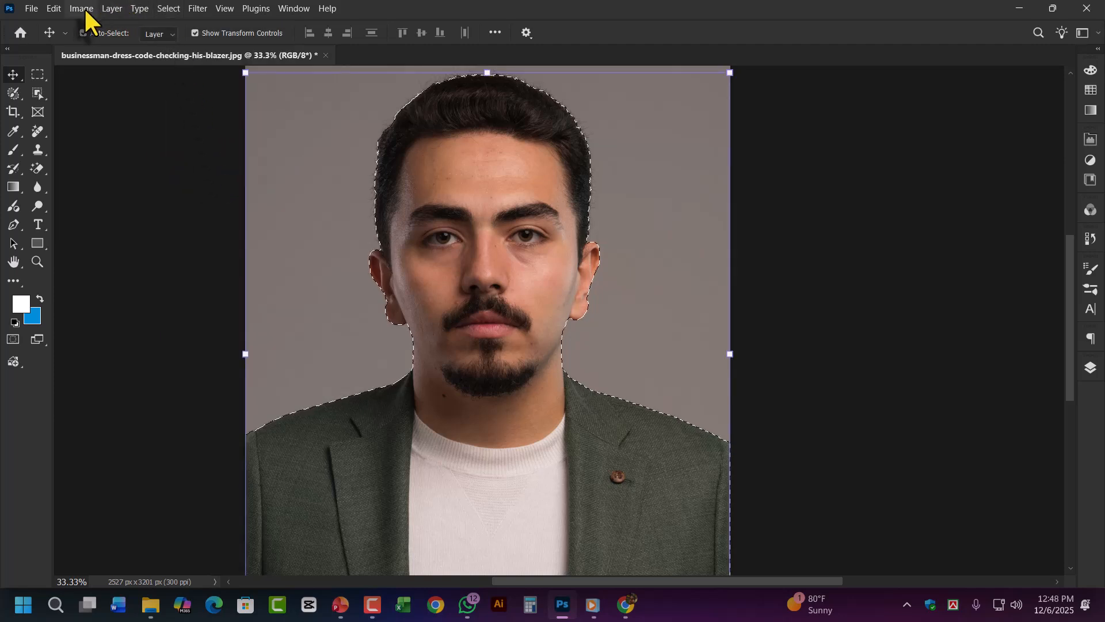
Step: Brighten the selected man with a Curves adjustment, raising the RGB midtones to input 108, output 123
{"action": "left_click", "coordinate": [81, 9]}
{"action": "mouse_move", "coordinate": [108, 44]}
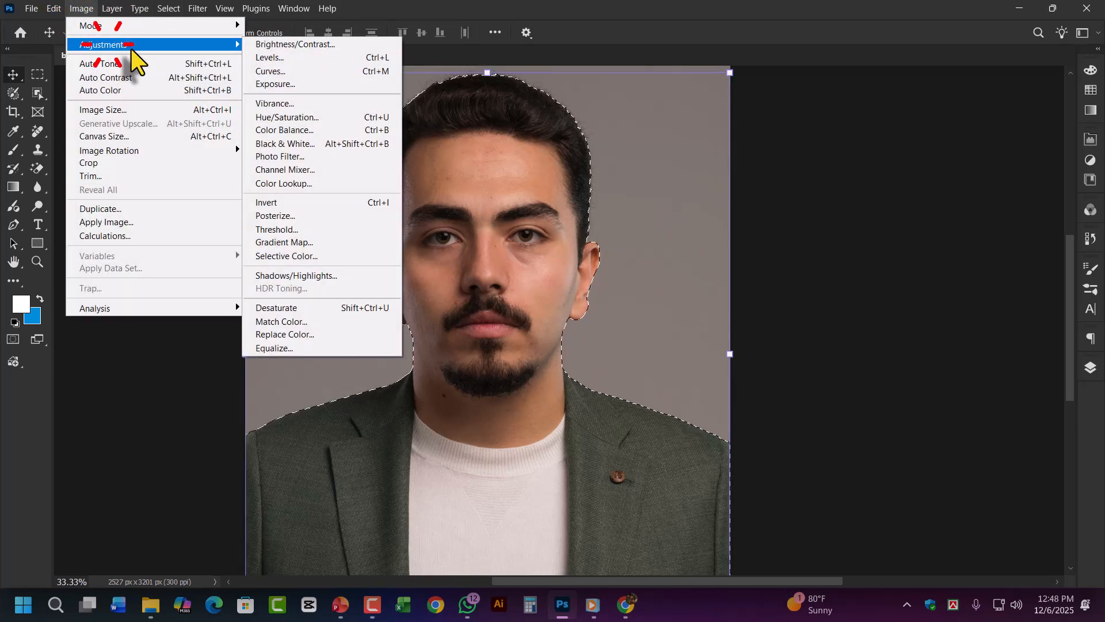
{"action": "left_click", "coordinate": [293, 71]}
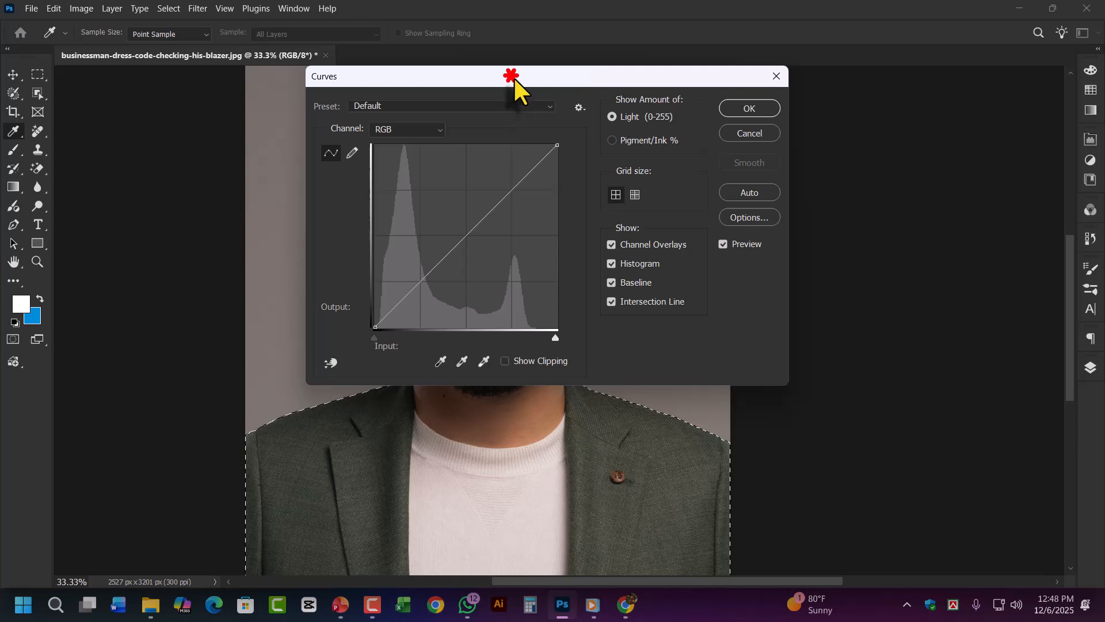
{"action": "left_click_drag", "start_coordinate": [514, 77], "coordinate": [857, 165]}
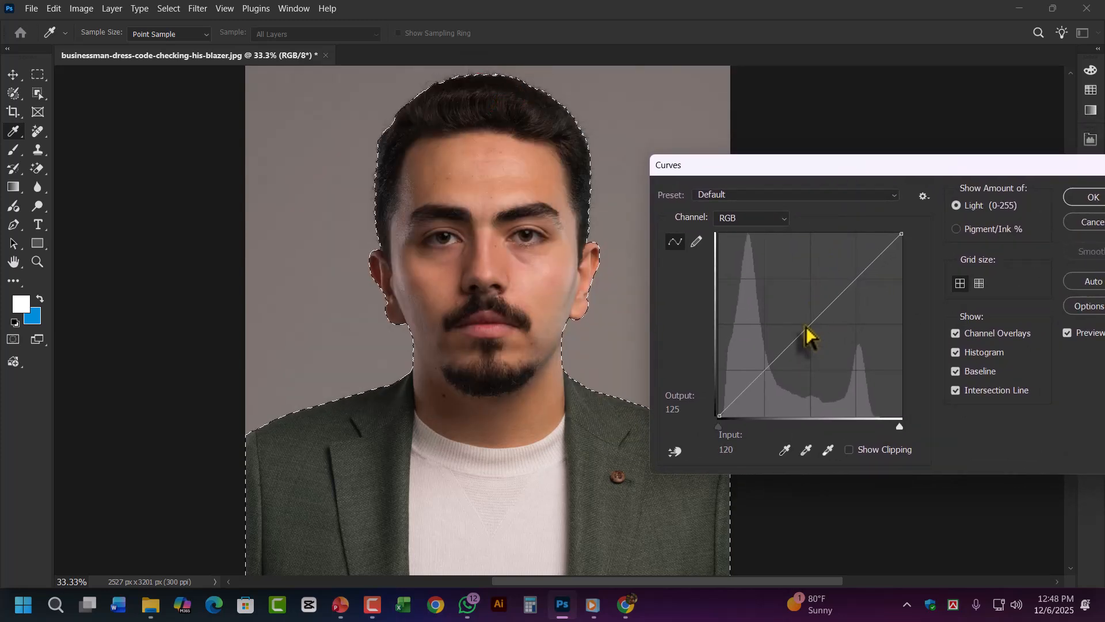
{"action": "left_click_drag", "start_coordinate": [806, 334], "coordinate": [797, 327]}
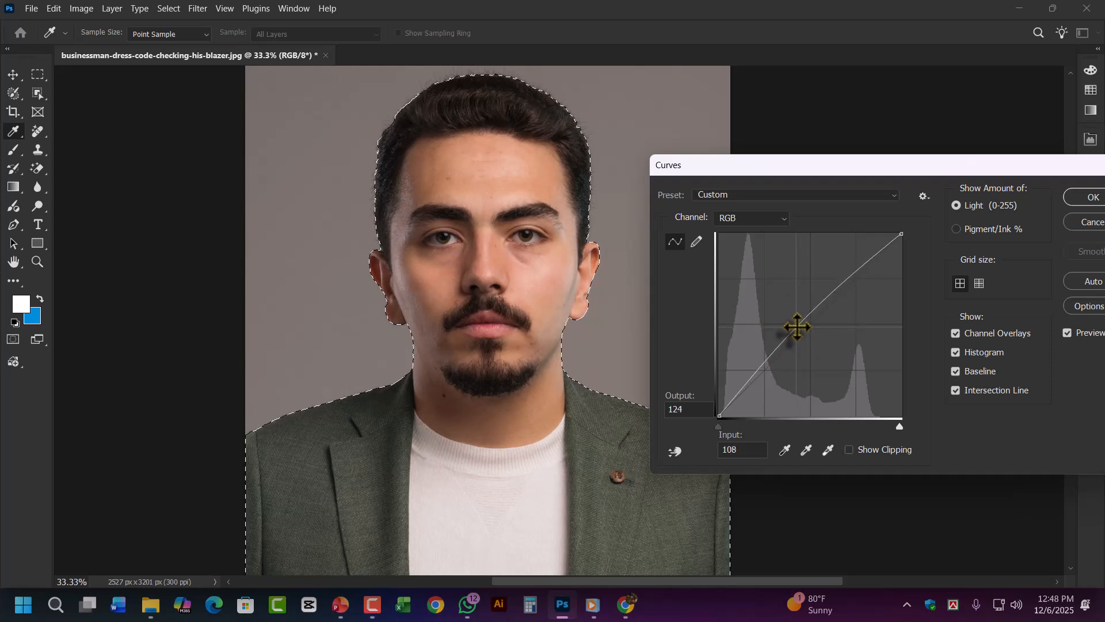
{"action": "left_click_drag", "start_coordinate": [900, 167], "coordinate": [790, 234]}
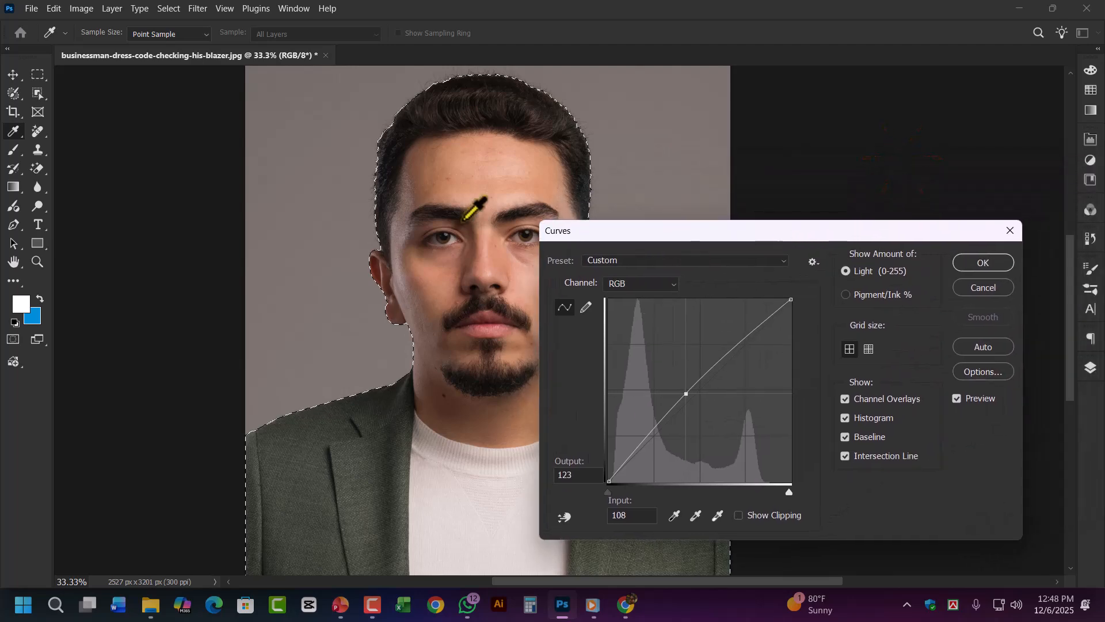
{"action": "left_click", "coordinate": [998, 264]}
{"action": "key", "text": "v"}
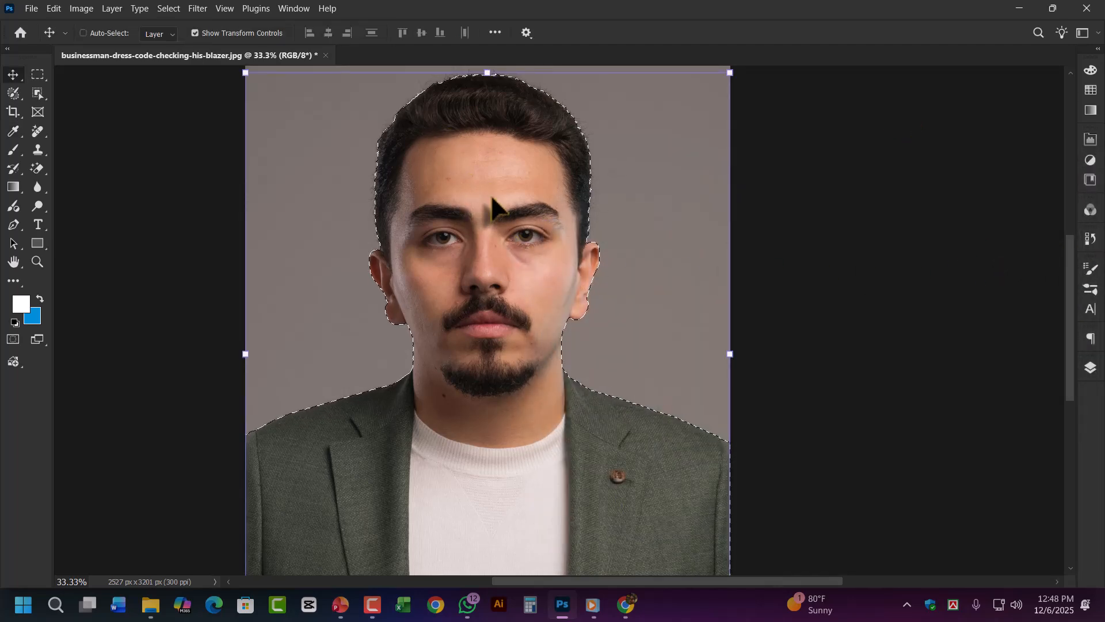
Step: Deselect the man and check the brightened face up close
{"action": "key", "text": "ctrl+plus"}
{"action": "key", "text": "ctrl+plus"}
{"action": "left_click_drag", "start_coordinate": [377, 222], "coordinate": [456, 361]}
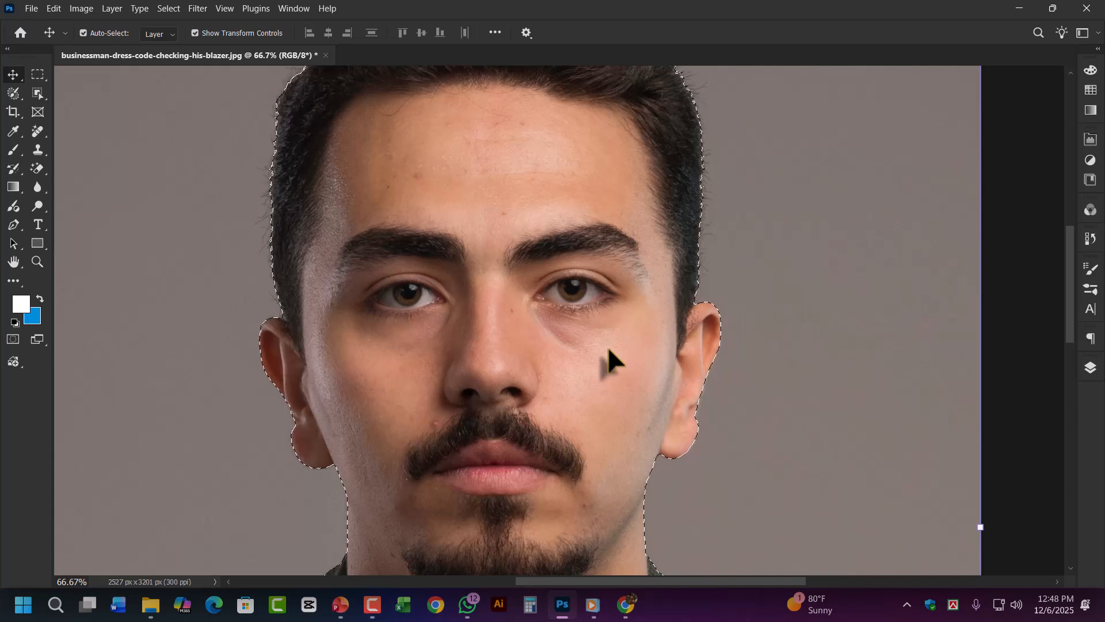
{"action": "key", "text": "ctrl+d"}
{"action": "scroll", "coordinate": [604, 348], "scroll_direction": "down", "scroll_amount": 2}
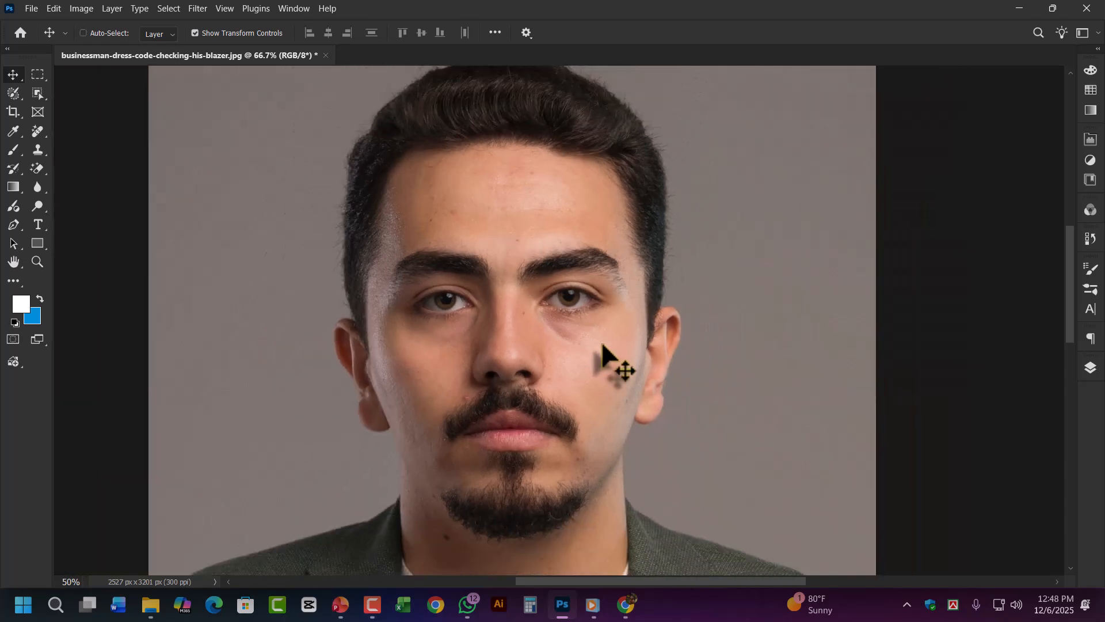
{"action": "scroll", "coordinate": [602, 351], "scroll_direction": "up", "scroll_amount": 1}
{"action": "left_click_drag", "start_coordinate": [557, 349], "coordinate": [547, 291]}
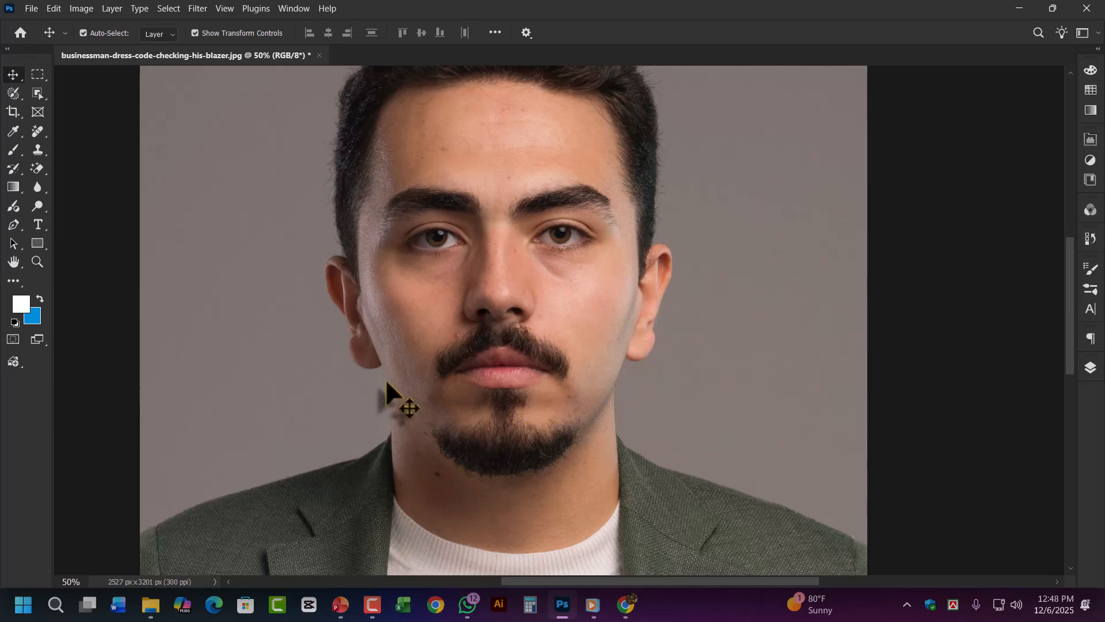
{"action": "left_click_drag", "start_coordinate": [496, 230], "coordinate": [499, 265]}
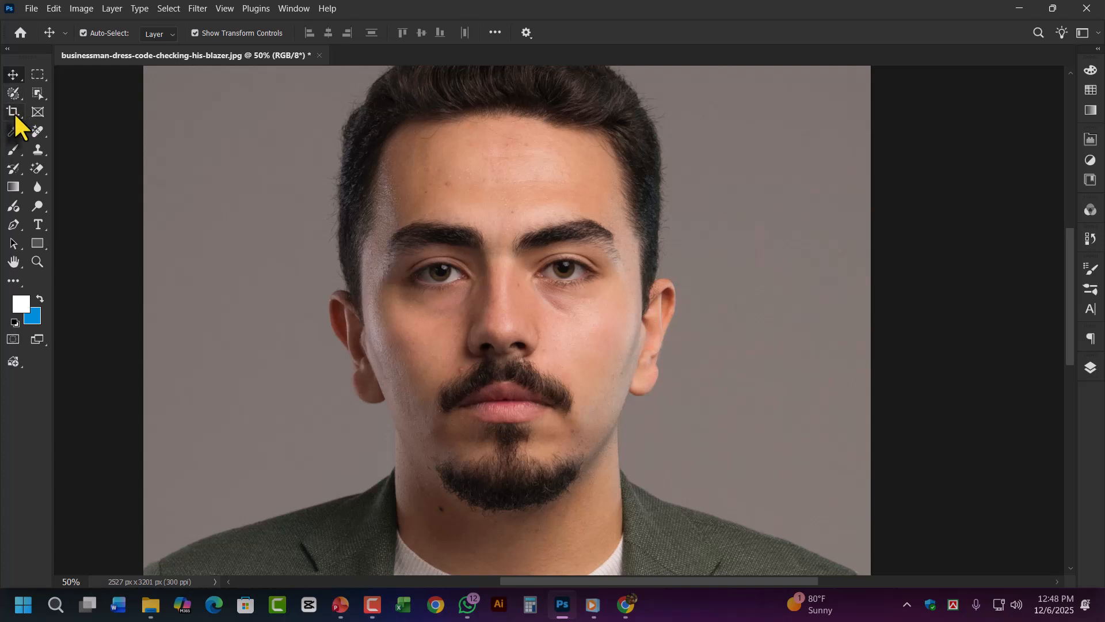
Step: Outline the shaded half of the man's face with the Lasso Tool, from the hairline past the nose to the neck and around the ear
{"action": "left_click", "coordinate": [11, 96]}
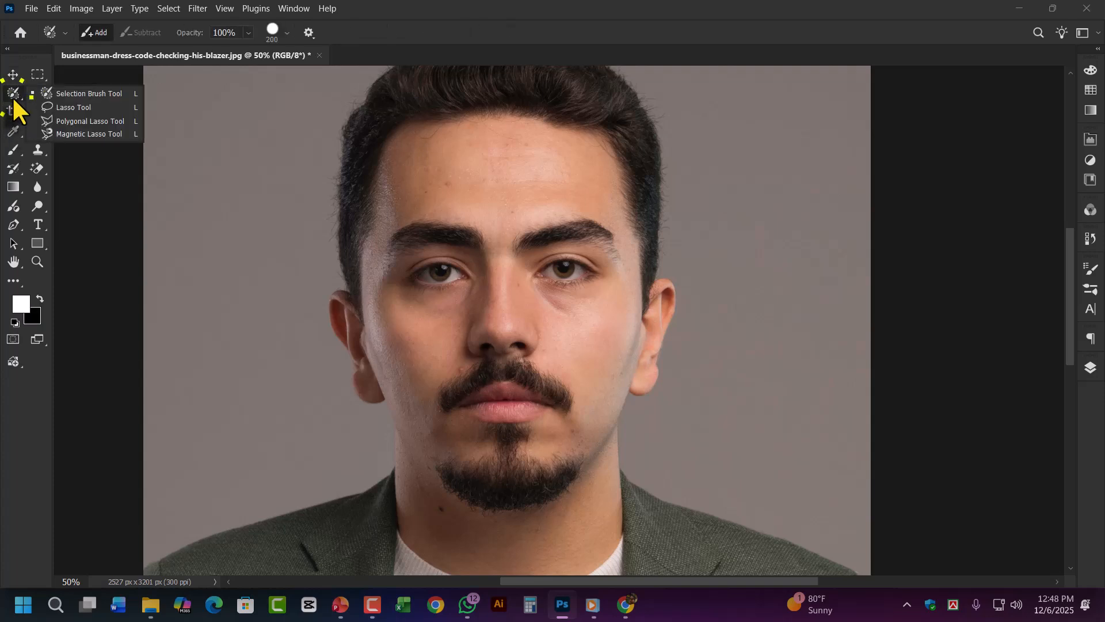
{"action": "left_click", "coordinate": [69, 110]}
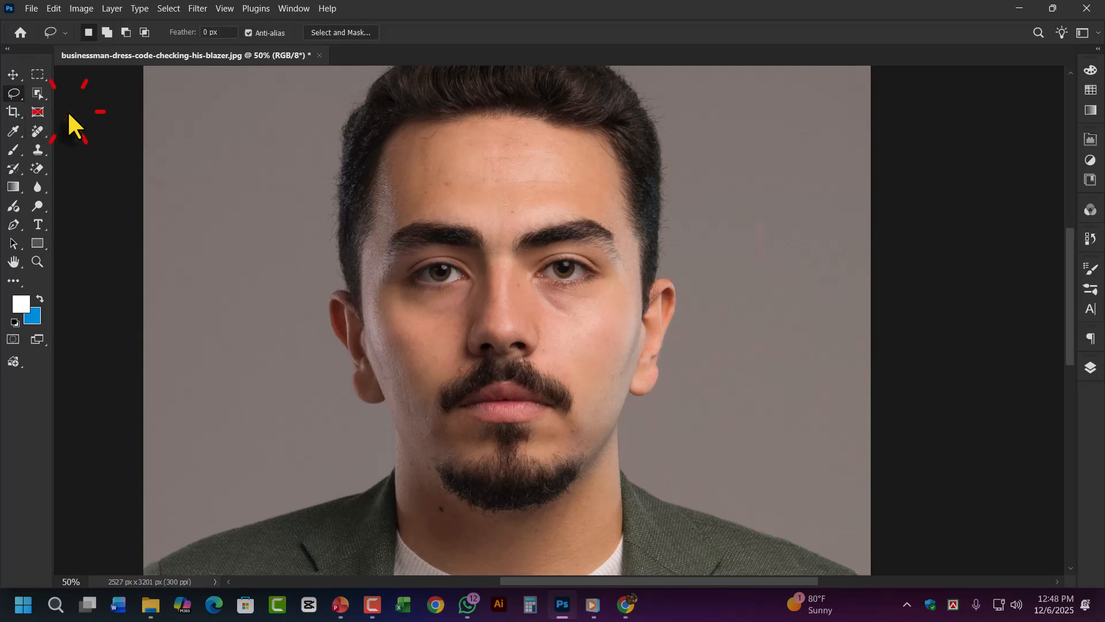
{"action": "mouse_move", "coordinate": [450, 110]}
{"action": "left_mouse_down"}
{"action": "mouse_move", "coordinate": [437, 167]}
{"action": "mouse_move", "coordinate": [484, 246]}
{"action": "mouse_move", "coordinate": [487, 332]}
{"action": "mouse_move", "coordinate": [574, 420]}
{"action": "left_mouse_up"}
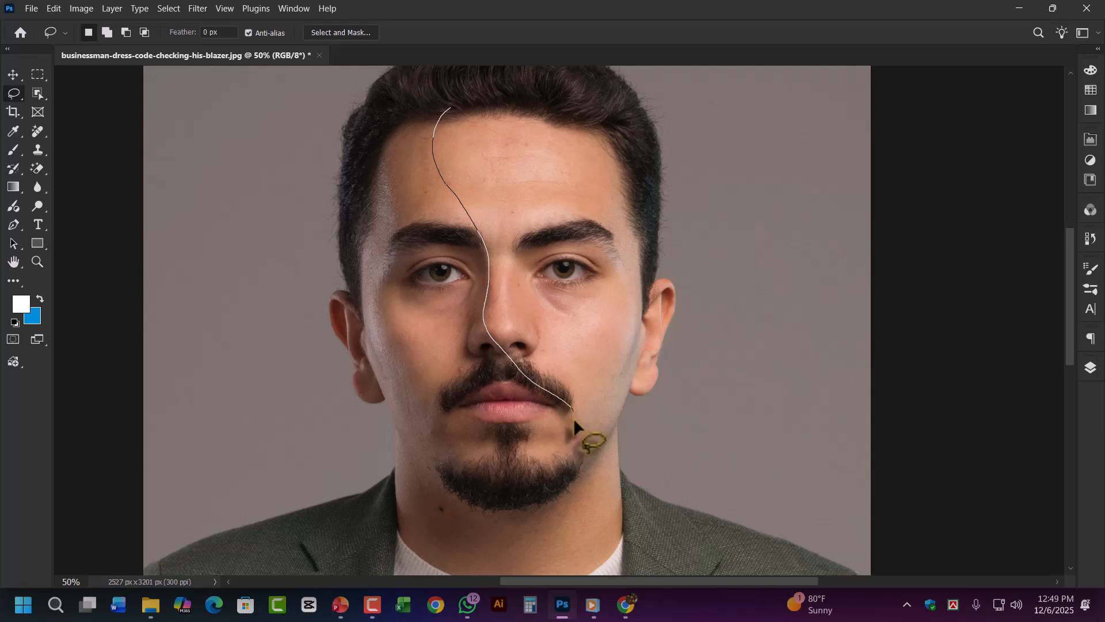
{"action": "mouse_move", "coordinate": [568, 496]}
{"action": "left_mouse_down"}
{"action": "mouse_move", "coordinate": [561, 554]}
{"action": "mouse_move", "coordinate": [539, 587]}
{"action": "mouse_move", "coordinate": [473, 595]}
{"action": "mouse_move", "coordinate": [409, 566]}
{"action": "mouse_move", "coordinate": [390, 532]}
{"action": "mouse_move", "coordinate": [389, 494]}
{"action": "left_mouse_up"}
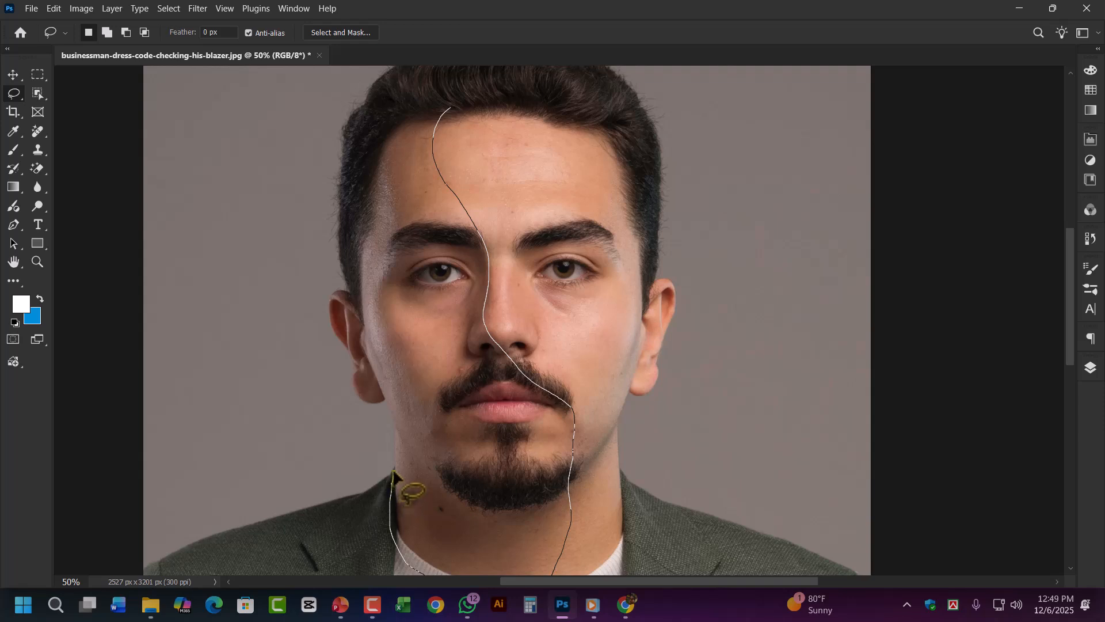
{"action": "mouse_move", "coordinate": [393, 470]}
{"action": "left_mouse_down"}
{"action": "mouse_move", "coordinate": [382, 397]}
{"action": "mouse_move", "coordinate": [358, 395]}
{"action": "left_mouse_up"}
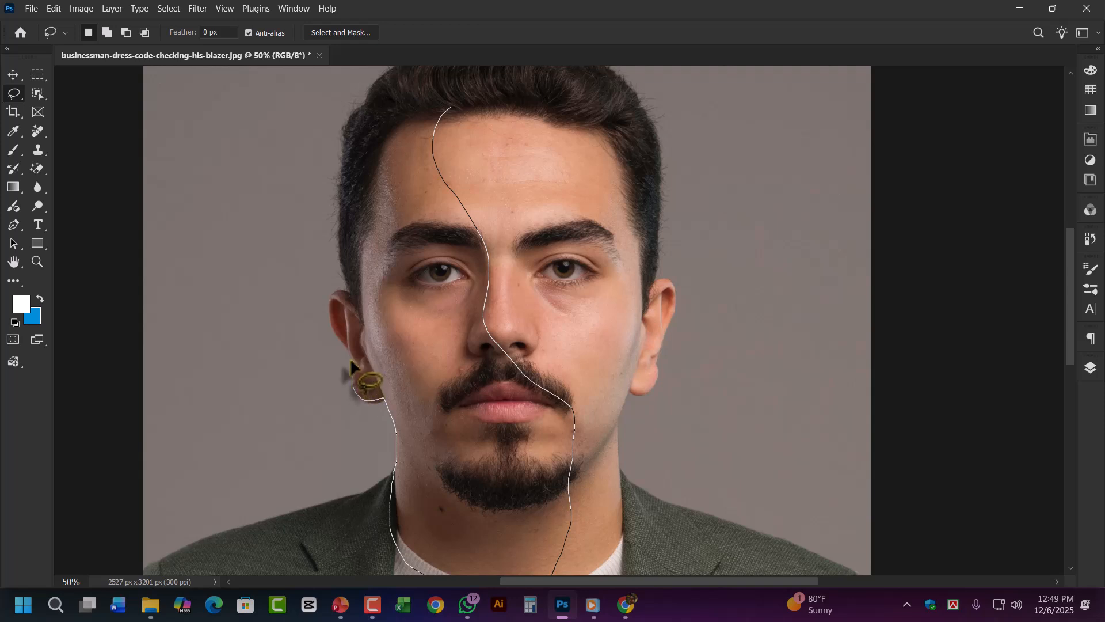
{"action": "mouse_move", "coordinate": [338, 341]}
{"action": "left_mouse_down"}
{"action": "mouse_move", "coordinate": [329, 290]}
{"action": "mouse_move", "coordinate": [346, 285]}
{"action": "mouse_move", "coordinate": [352, 157]}
{"action": "mouse_move", "coordinate": [375, 124]}
{"action": "mouse_move", "coordinate": [455, 102]}
{"action": "left_mouse_up"}
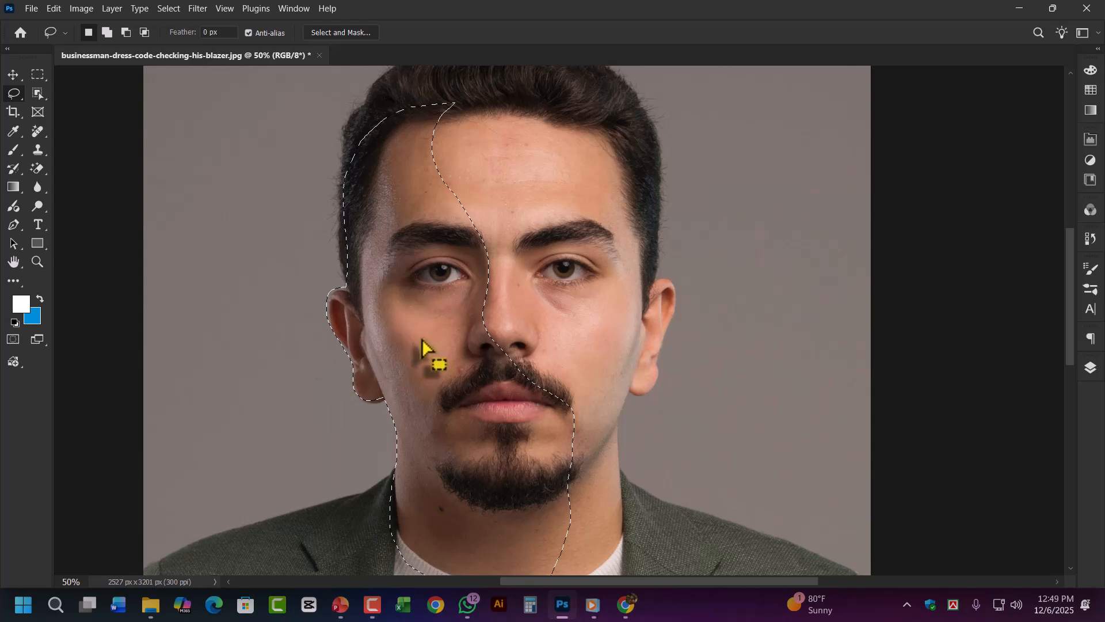
Step: Add the missed lower edge of the earlobe to the lasso selection
{"action": "key", "text": "ctrl+plus"}
{"action": "key", "text": "ctrl+plus"}
{"action": "key", "text": "ctrl+plus"}
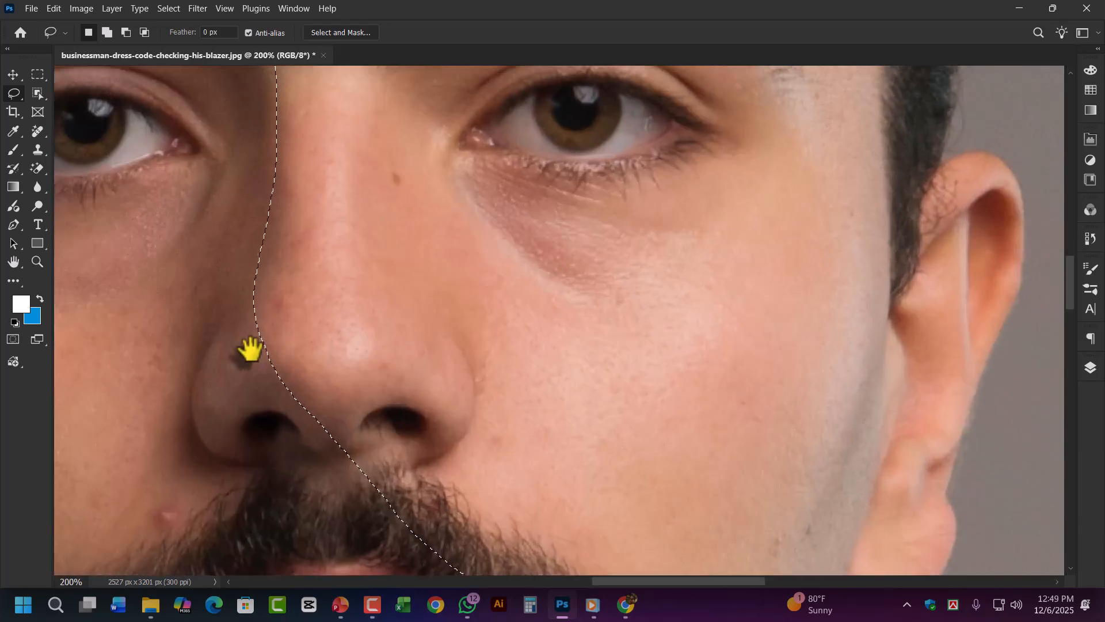
{"action": "left_click_drag", "start_coordinate": [244, 349], "coordinate": [654, 274]}
{"action": "scroll", "coordinate": [587, 338], "scroll_direction": "down", "scroll_amount": 5}
{"action": "scroll", "coordinate": [399, 357], "scroll_direction": "left", "scroll_amount": 3}
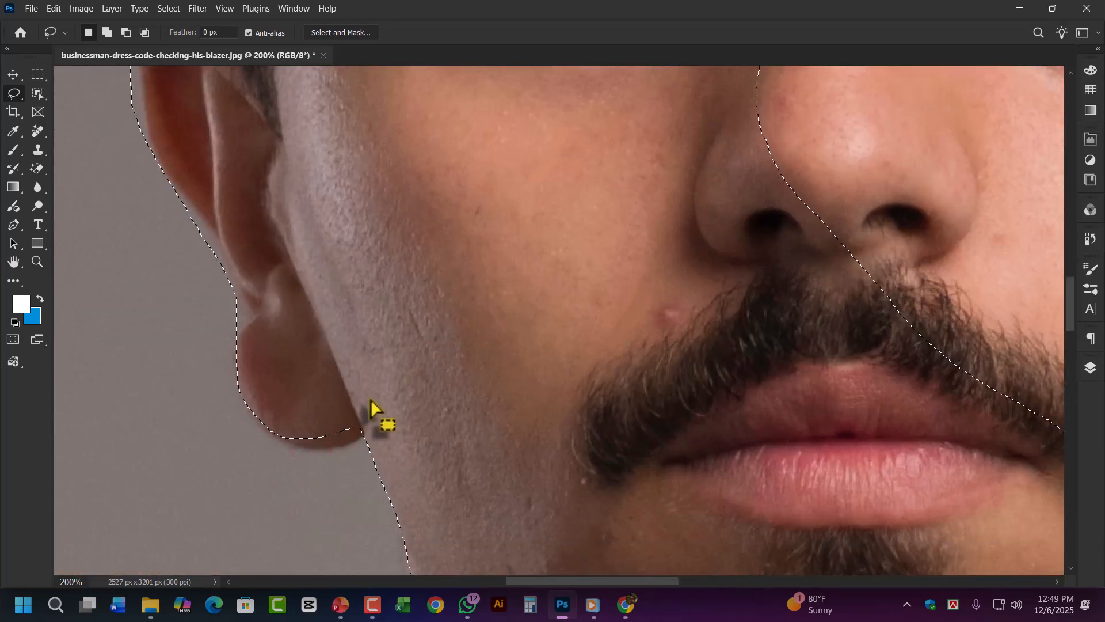
{"action": "left_click_drag", "start_coordinate": [364, 418], "coordinate": [359, 436]}
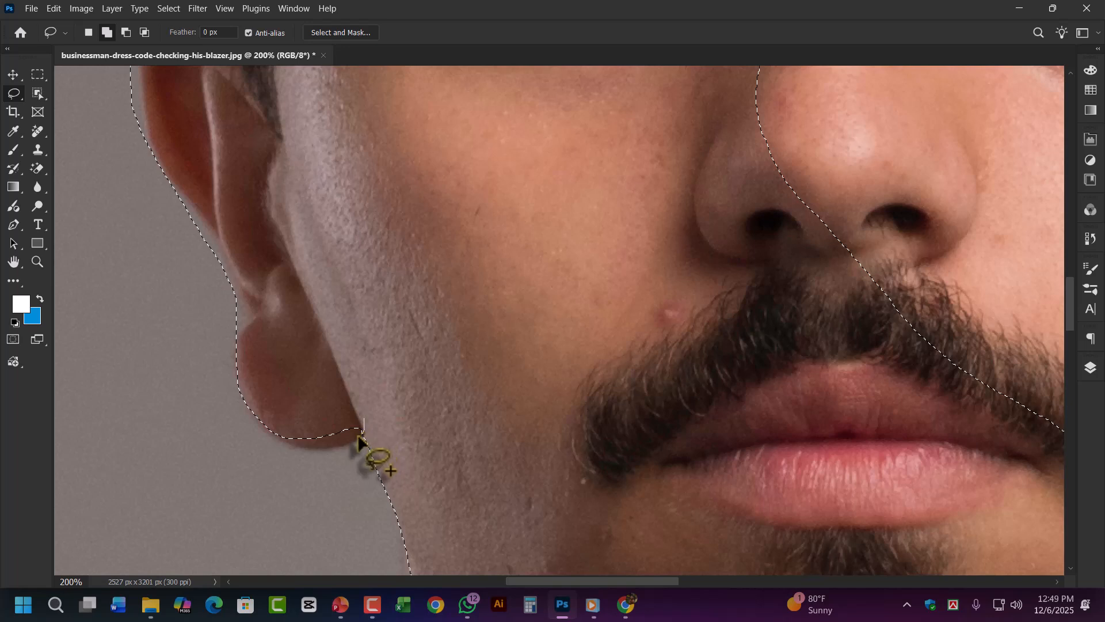
{"action": "left_click_drag", "start_coordinate": [279, 437], "coordinate": [276, 433]}
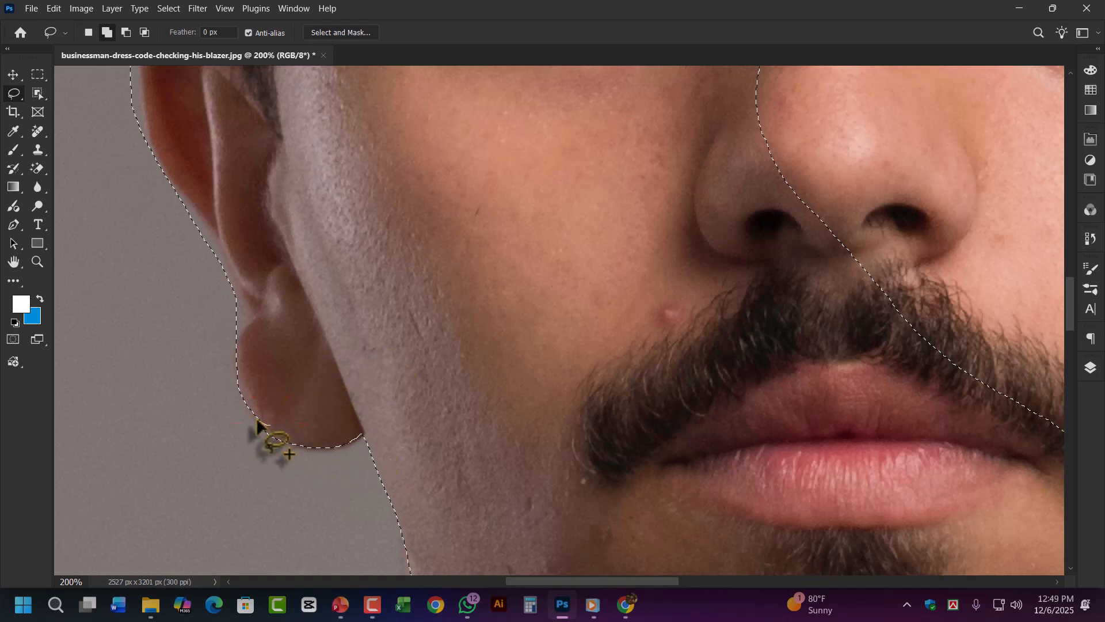
Step: Subtract the strip of background around the upper ear from the lasso selection
{"action": "left_click_drag", "start_coordinate": [252, 284], "coordinate": [290, 383]}
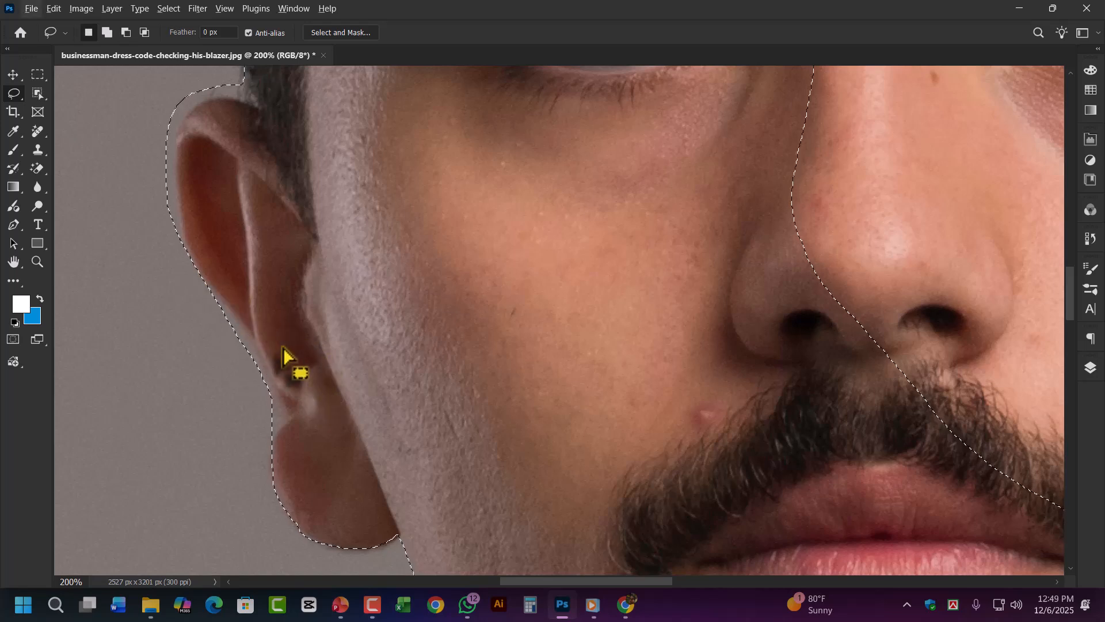
{"action": "mouse_move", "coordinate": [189, 267]}
{"action": "left_mouse_down"}
{"action": "mouse_move", "coordinate": [229, 310]}
{"action": "mouse_move", "coordinate": [268, 383]}
{"action": "mouse_move", "coordinate": [66, 273]}
{"action": "mouse_move", "coordinate": [87, 291]}
{"action": "left_mouse_up"}
{"action": "key", "text": "space"}
{"action": "left_click_drag", "start_coordinate": [184, 190], "coordinate": [221, 339]}
{"action": "key", "text": "alt"}
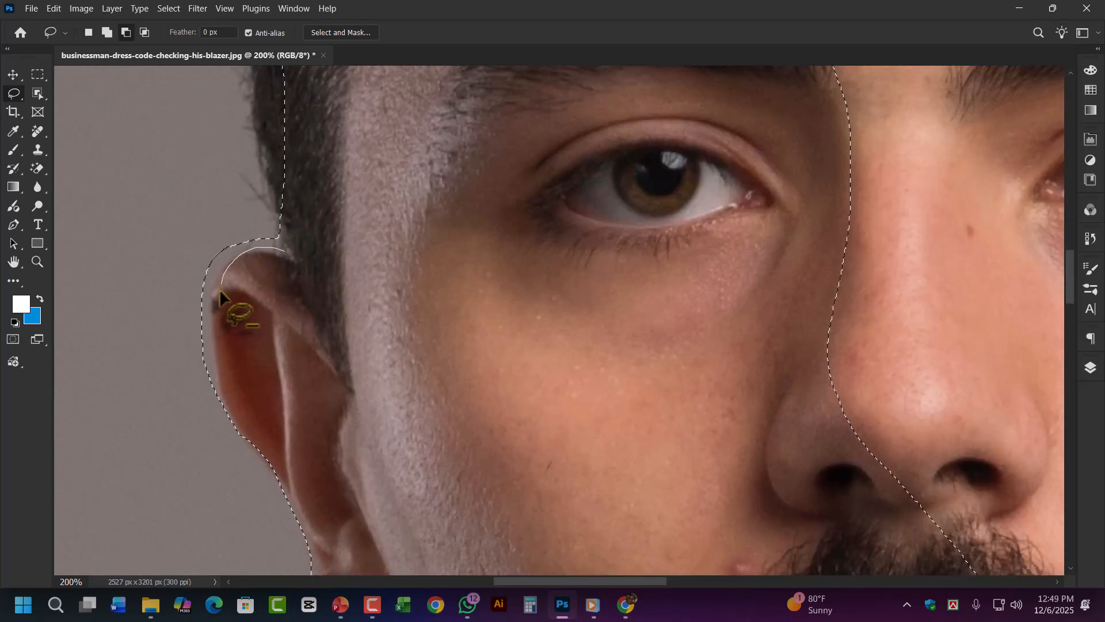
{"action": "mouse_move", "coordinate": [213, 334]}
{"action": "left_mouse_down"}
{"action": "mouse_move", "coordinate": [222, 391]}
{"action": "mouse_move", "coordinate": [193, 427]}
{"action": "mouse_move", "coordinate": [87, 217]}
{"action": "mouse_move", "coordinate": [131, 131]}
{"action": "mouse_move", "coordinate": [191, 122]}
{"action": "left_mouse_up"}
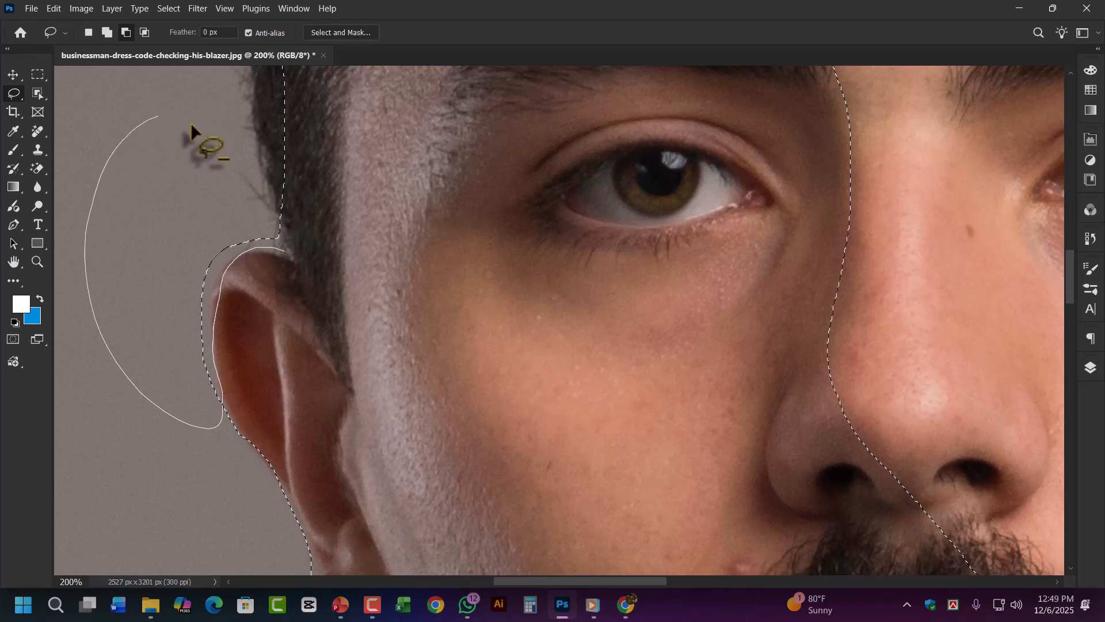
{"action": "left_click_drag", "start_coordinate": [281, 257], "coordinate": [305, 265]}
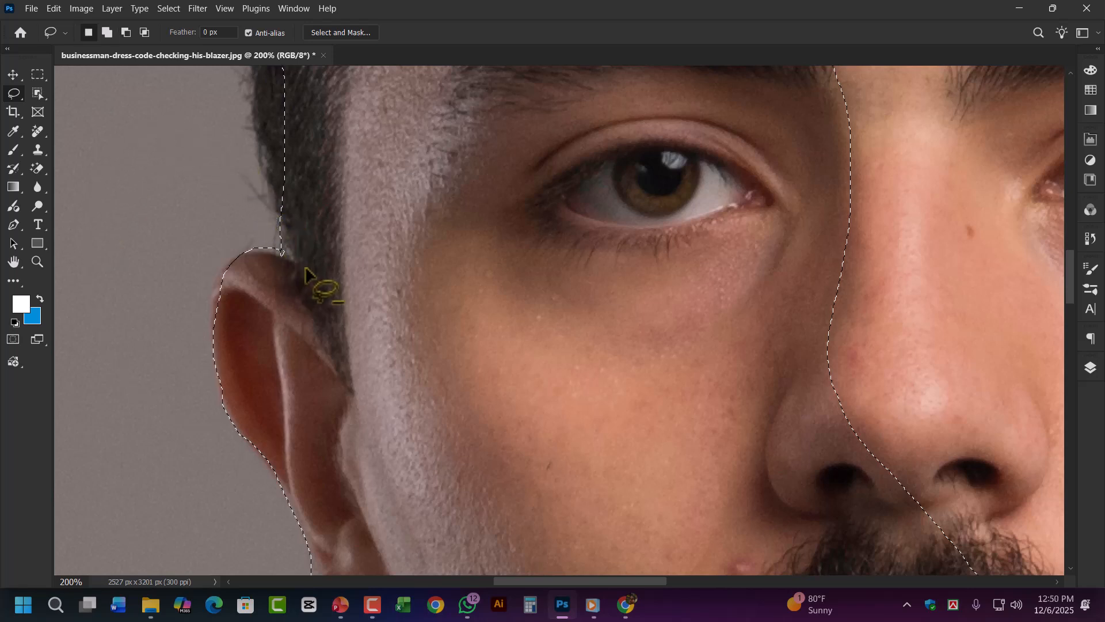
Step: Feather the lasso selection around the shaded half of the face by 30 pixels
{"action": "key", "text": "ctrl+minus"}
{"action": "key", "text": "ctrl+minus"}
{"action": "key", "text": "ctrl+minus"}
{"action": "key", "text": "ctrl+minus"}
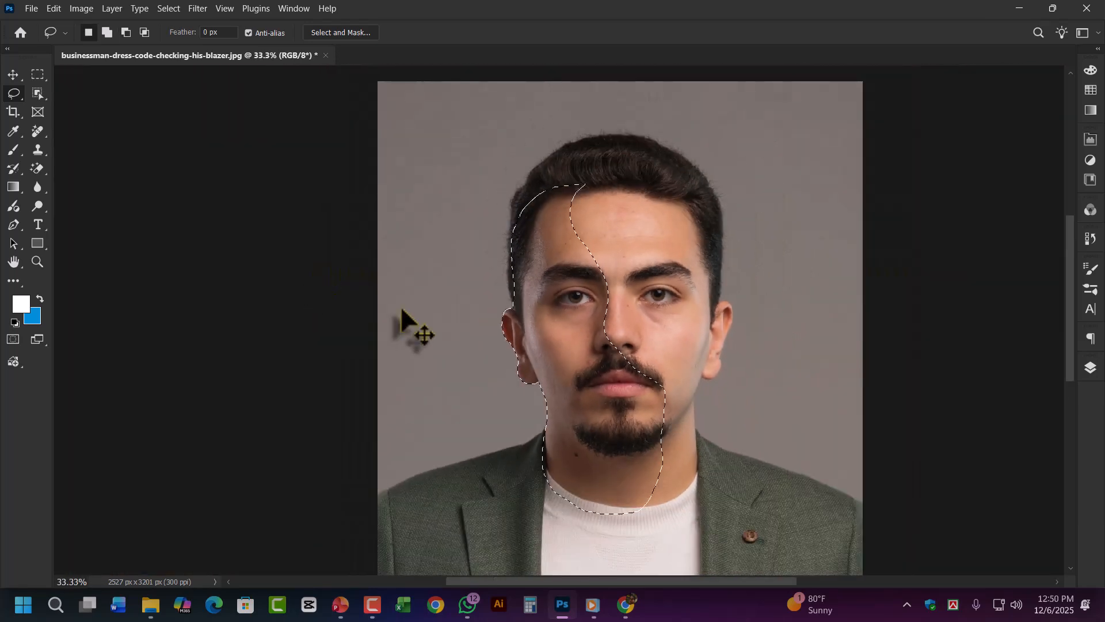
{"action": "key", "text": "space"}
{"action": "left_click_drag", "start_coordinate": [608, 433], "coordinate": [564, 414]}
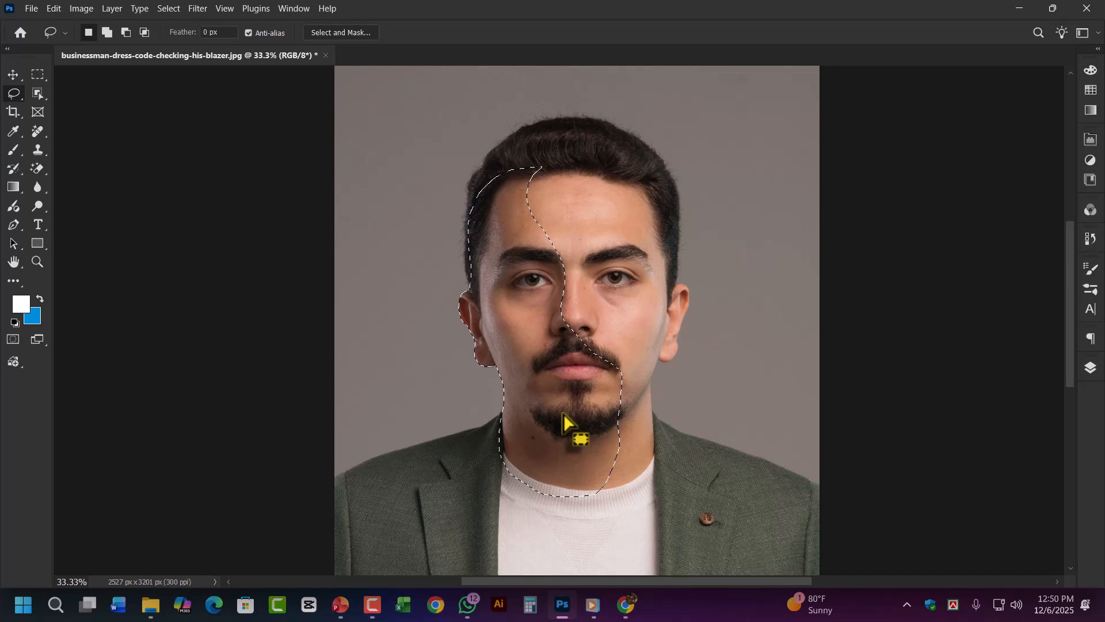
{"action": "right_click", "coordinate": [597, 229]}
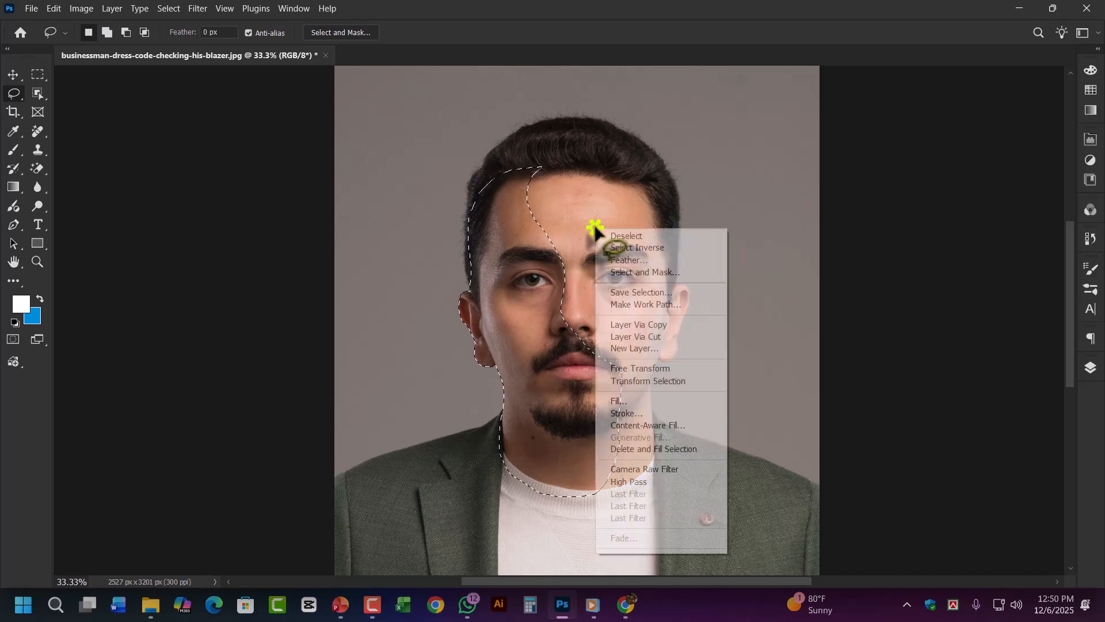
{"action": "left_click", "coordinate": [631, 261]}
{"action": "left_click_drag", "start_coordinate": [557, 257], "coordinate": [758, 208]}
{"action": "type", "text": "20"}
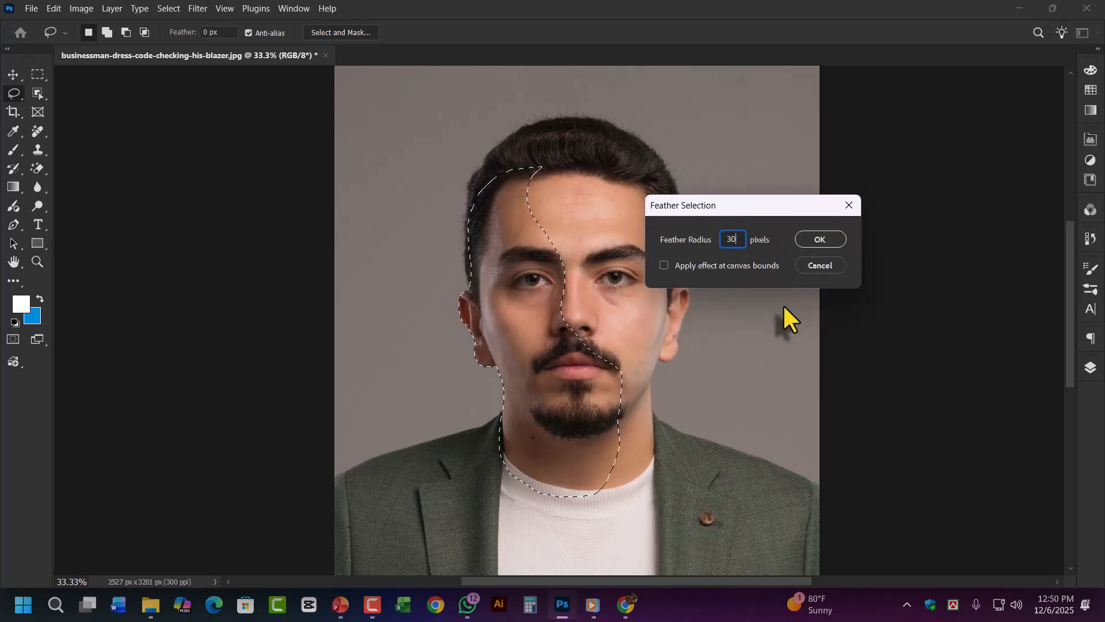
{"action": "key", "text": "Return"}
Step: Start a Selective Color adjustment on the feathered selection, setting the Reds to Cyan -68% and Black -49%
{"action": "key", "text": "ctrl+plus"}
{"action": "key", "text": "ctrl+plus"}
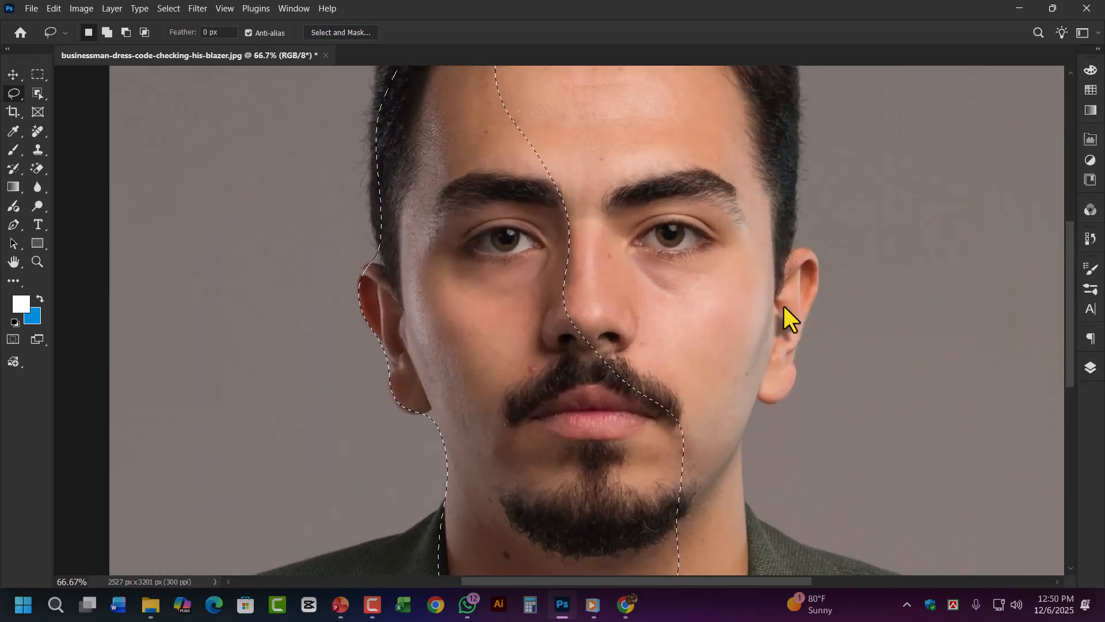
{"action": "key", "text": "ctrl+minus"}
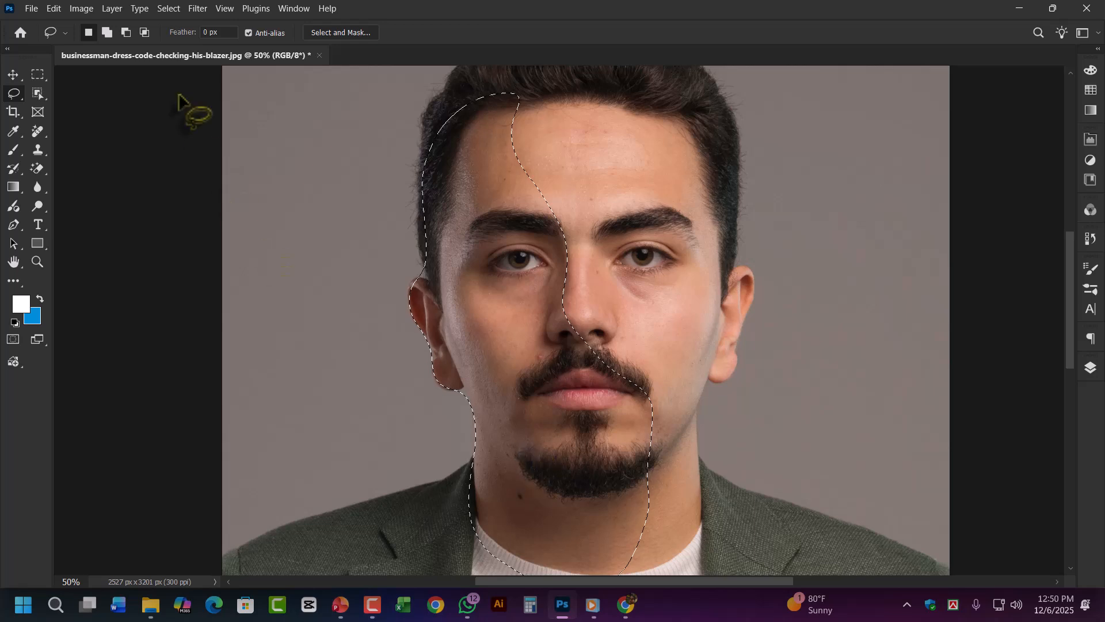
{"action": "left_click", "coordinate": [79, 9]}
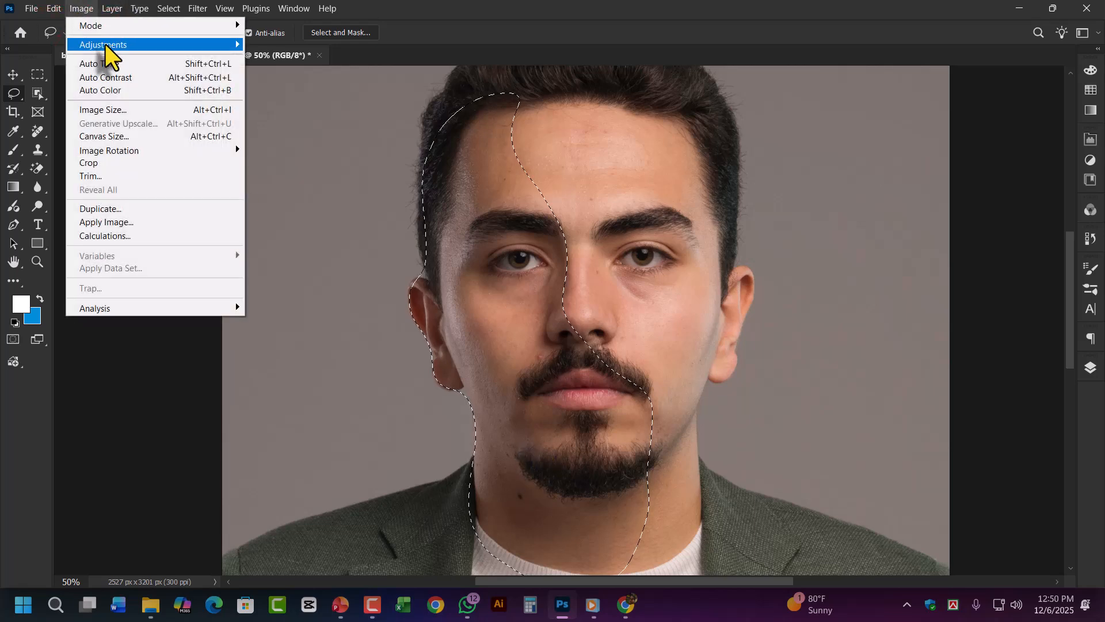
{"action": "mouse_move", "coordinate": [105, 44]}
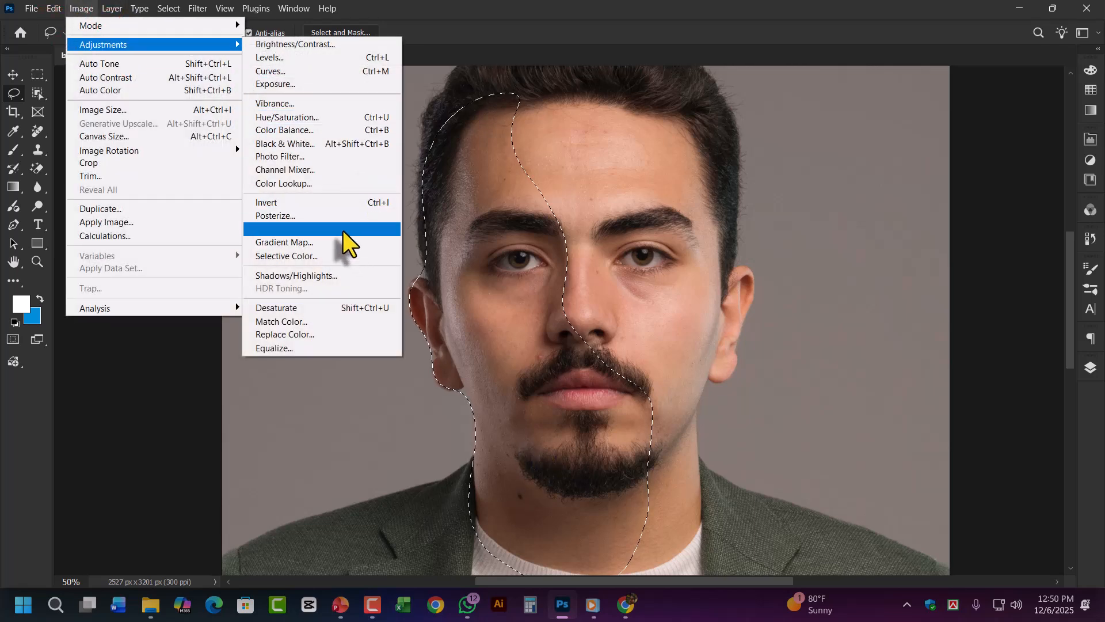
{"action": "left_click", "coordinate": [296, 256]}
{"action": "left_click_drag", "start_coordinate": [541, 164], "coordinate": [866, 147]}
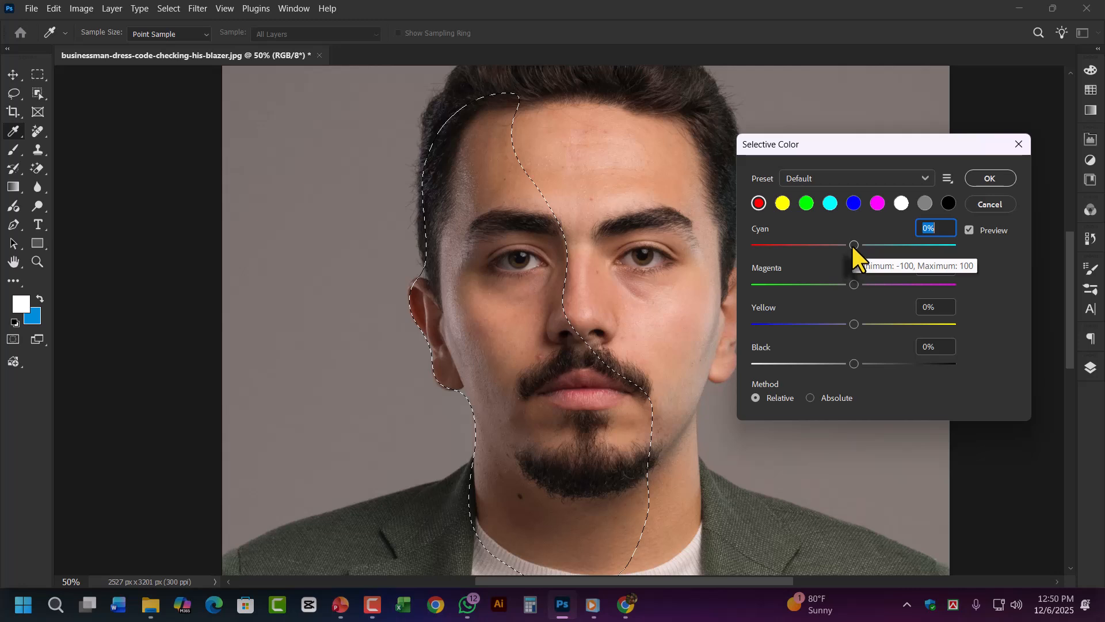
{"action": "left_click_drag", "start_coordinate": [853, 246], "coordinate": [812, 243]}
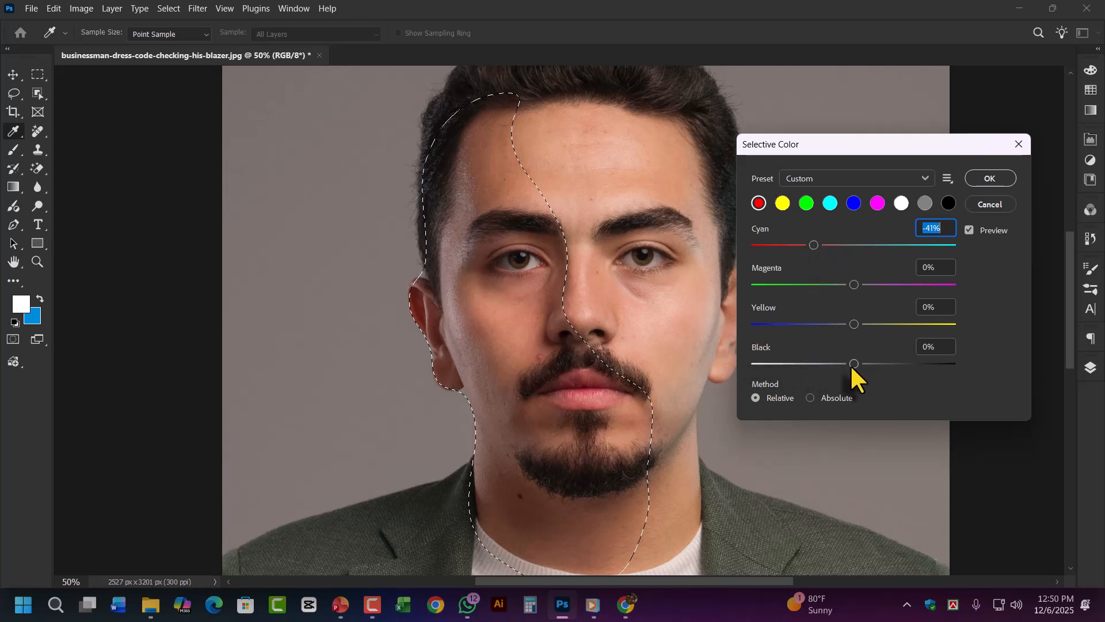
{"action": "left_click_drag", "start_coordinate": [853, 363], "coordinate": [813, 364]}
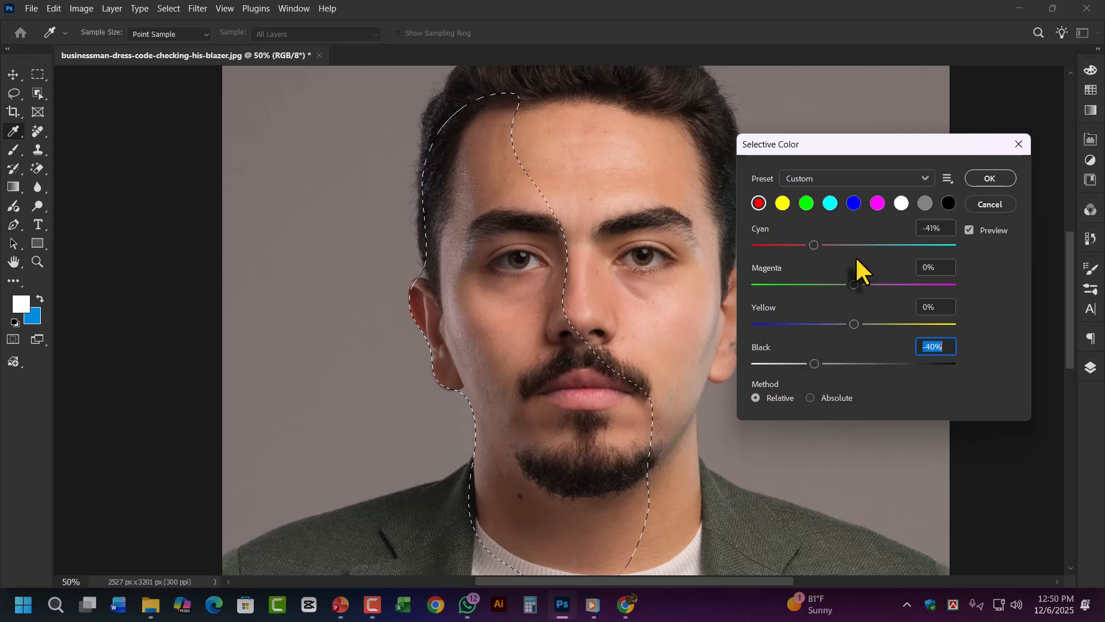
{"action": "left_click_drag", "start_coordinate": [814, 244], "coordinate": [787, 244]}
{"action": "left_click_drag", "start_coordinate": [812, 363], "coordinate": [804, 365]}
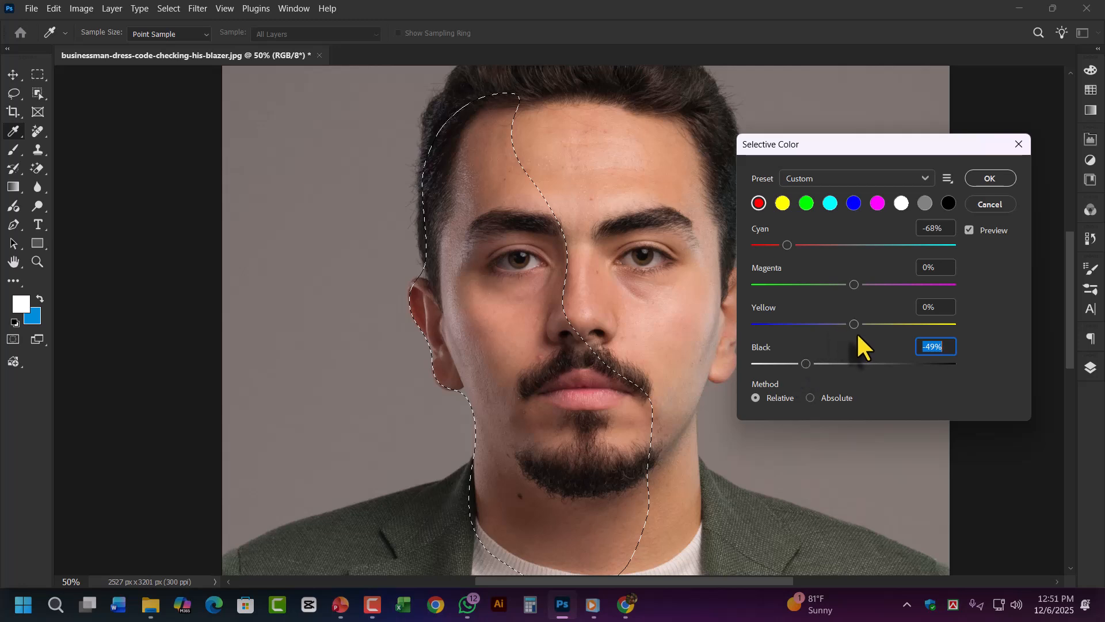
Step: Set Yellow to +15% for the Reds and apply the Selective Color adjustment
{"action": "left_click_drag", "start_coordinate": [855, 326], "coordinate": [872, 324]}
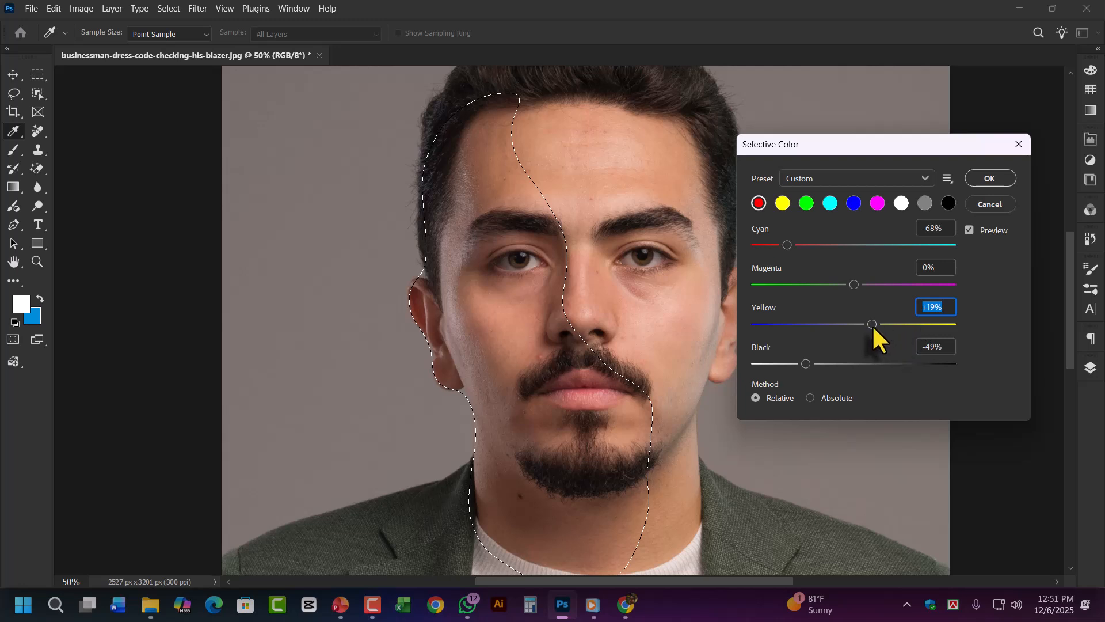
{"action": "mouse_move", "coordinate": [872, 323]}
{"action": "left_mouse_down"}
{"action": "mouse_move", "coordinate": [882, 326]}
{"action": "mouse_move", "coordinate": [868, 320]}
{"action": "left_mouse_up"}
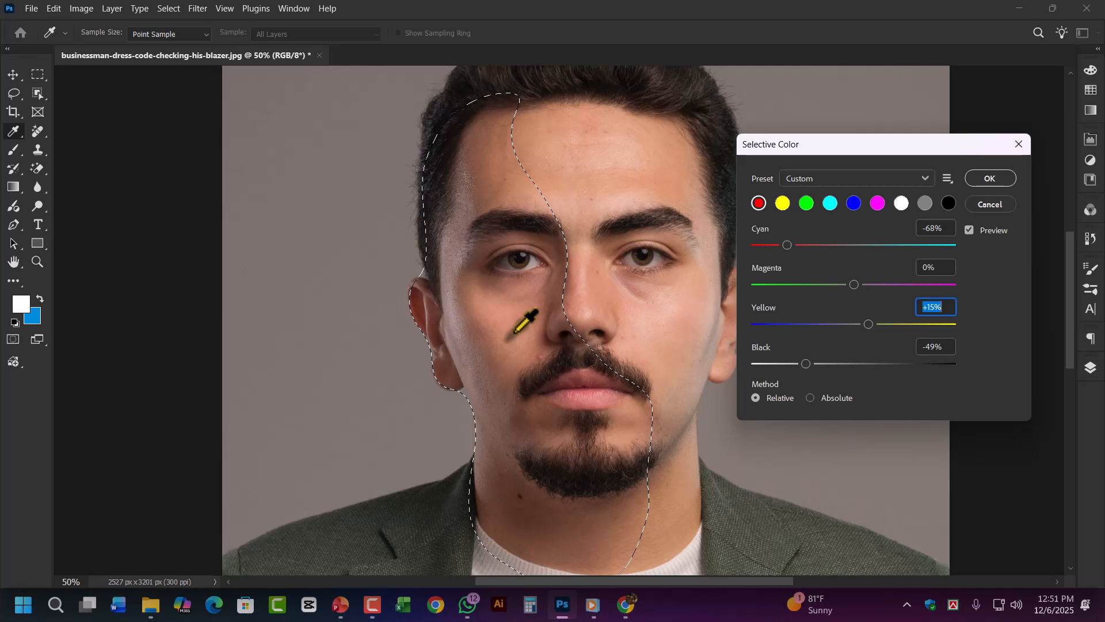
{"action": "left_click", "coordinate": [990, 178]}
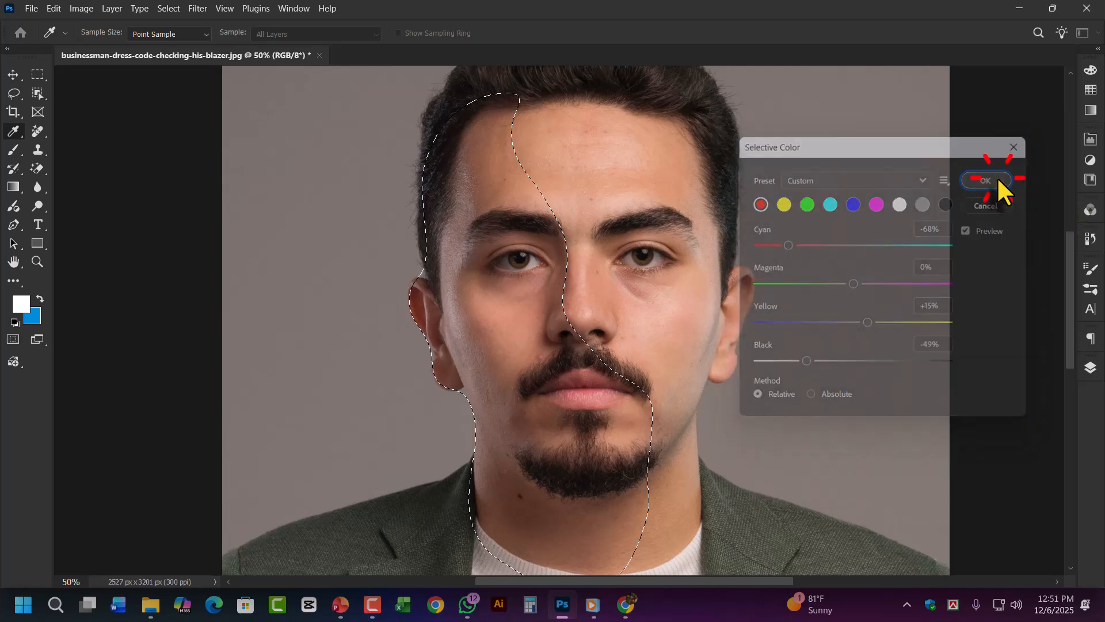
Step: Deselect the face and compare it before and after the Selective Color adjustment by repeatedly undoing and redoing
{"action": "key", "text": "l"}
{"action": "left_click", "coordinate": [630, 217]}
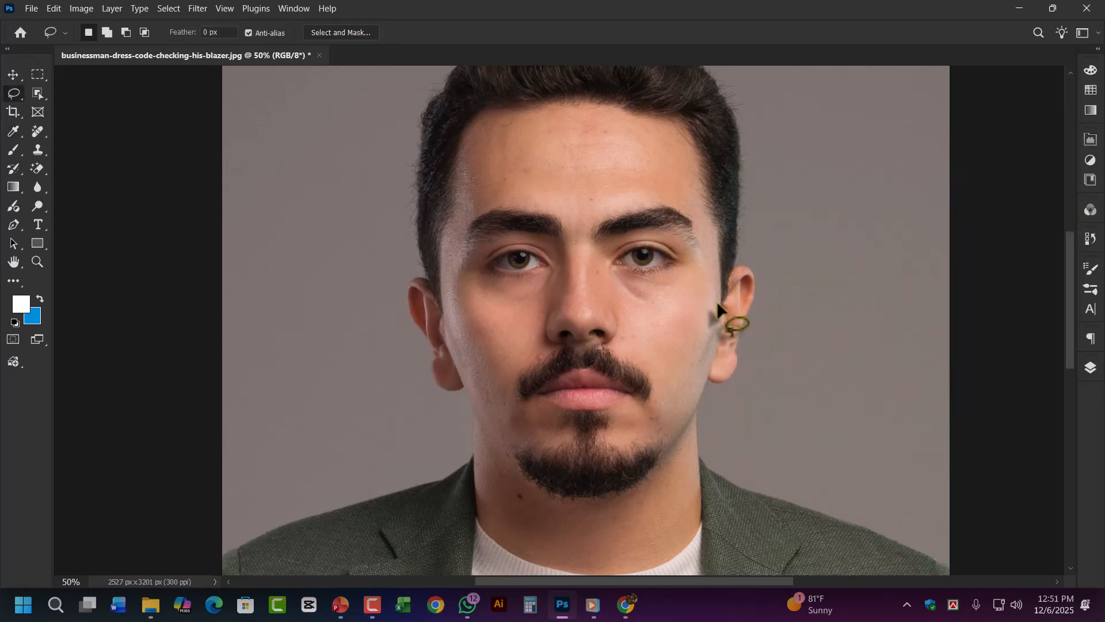
{"action": "key", "text": "ctrl+minus"}
{"action": "key", "text": "ctrl+minus"}
{"action": "key", "text": "ctrl+plus"}
{"action": "key", "text": "ctrl+plus"}
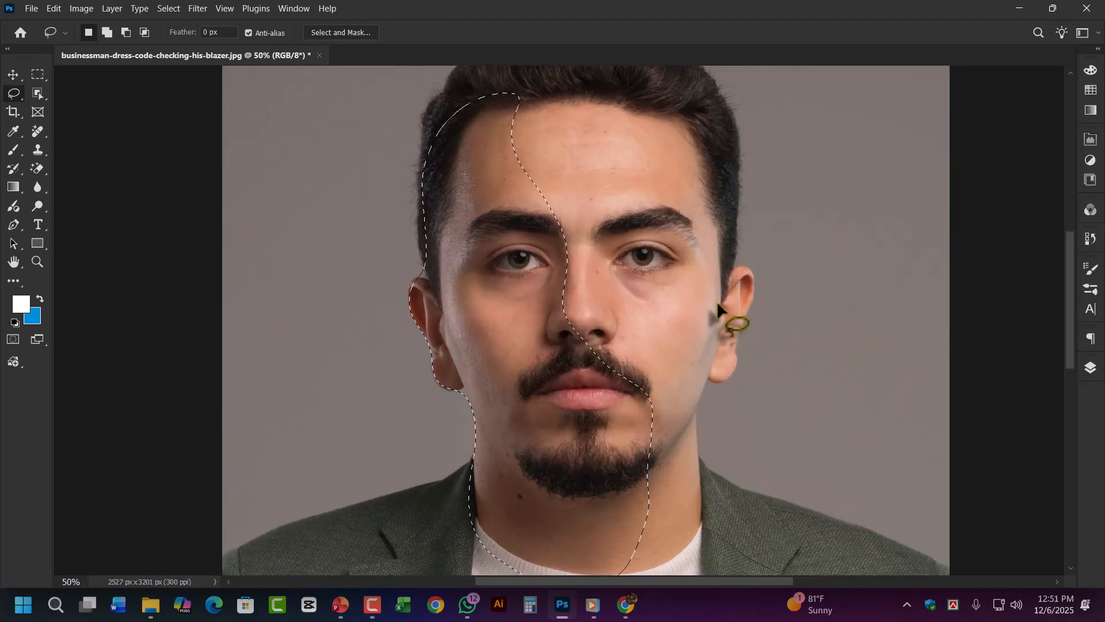
{"action": "key", "text": "ctrl+d"}
{"action": "key", "text": "ctrl+z"}
{"action": "key", "text": "ctrl+z"}
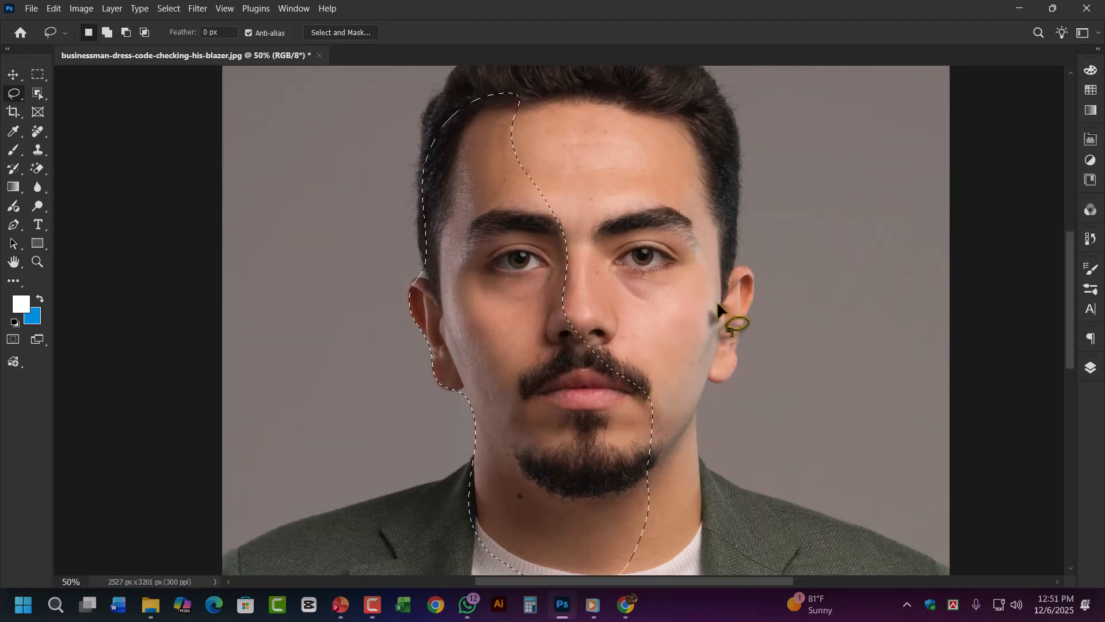
{"action": "key", "text": "ctrl+shift+z"}
{"action": "key", "text": "ctrl+shift+z"}
{"action": "key", "text": "ctrl+z"}
{"action": "key", "text": "ctrl+z"}
{"action": "key", "text": "ctrl+shift+z"}
{"action": "key", "text": "ctrl+shift+z"}
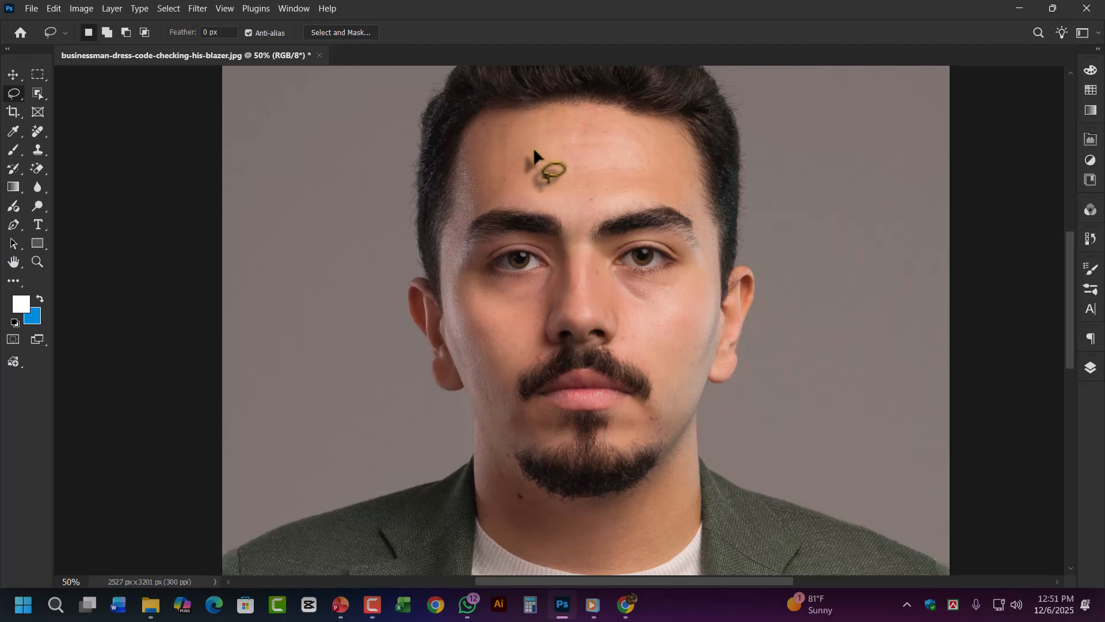
Step: Undo back to the unfeathered lasso selection, and open the Feather settings without applying them
{"action": "left_click_drag", "start_coordinate": [594, 275], "coordinate": [565, 248]}
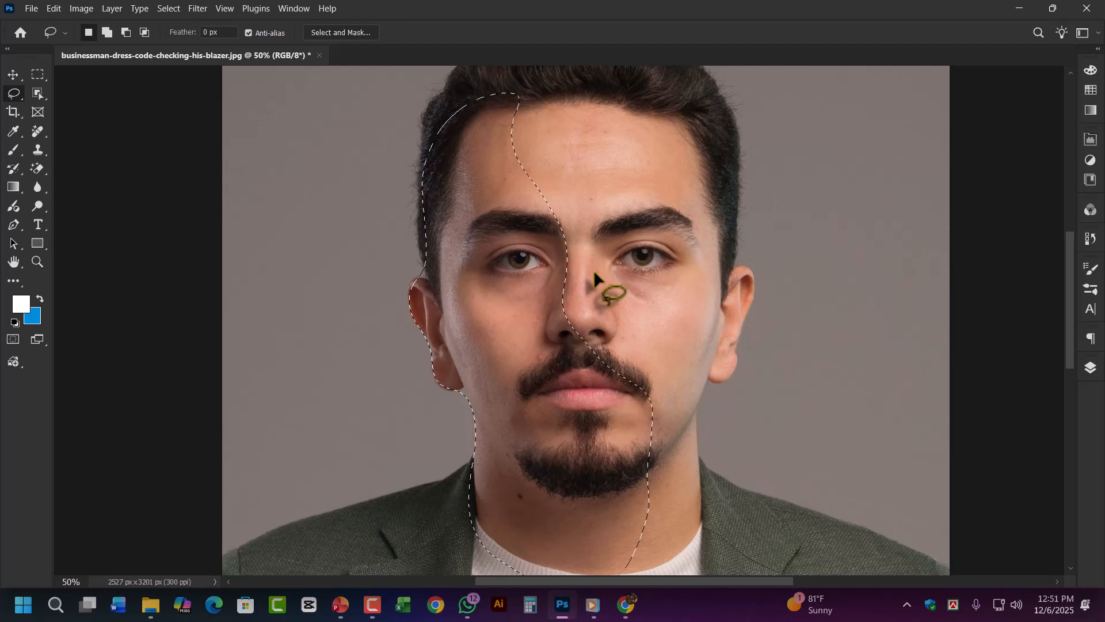
{"action": "right_click", "coordinate": [578, 171]}
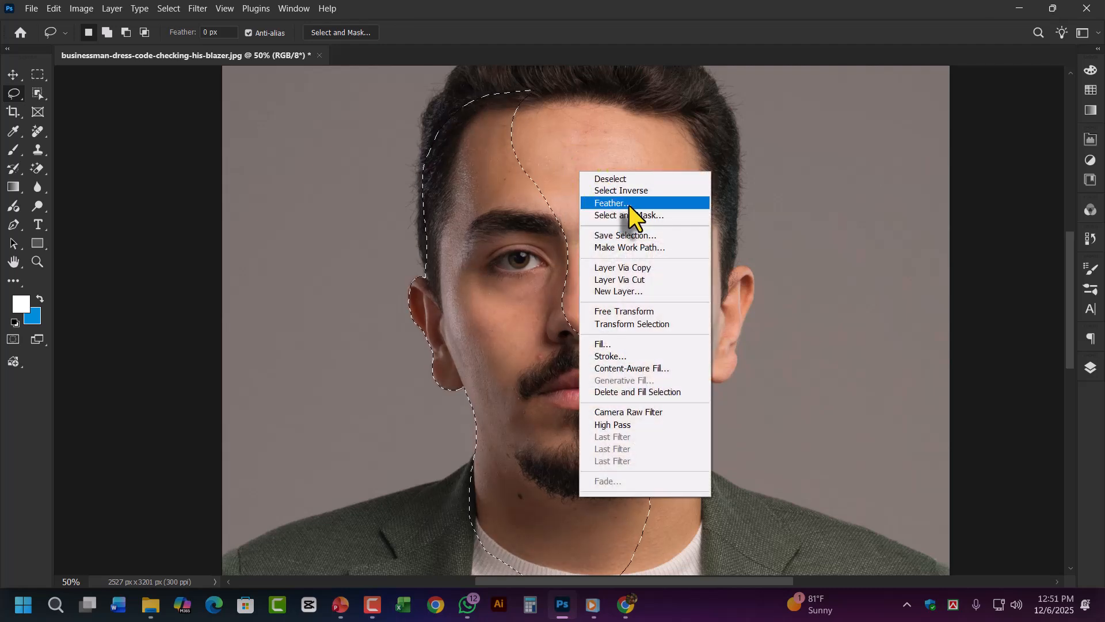
{"action": "left_click", "coordinate": [630, 205]}
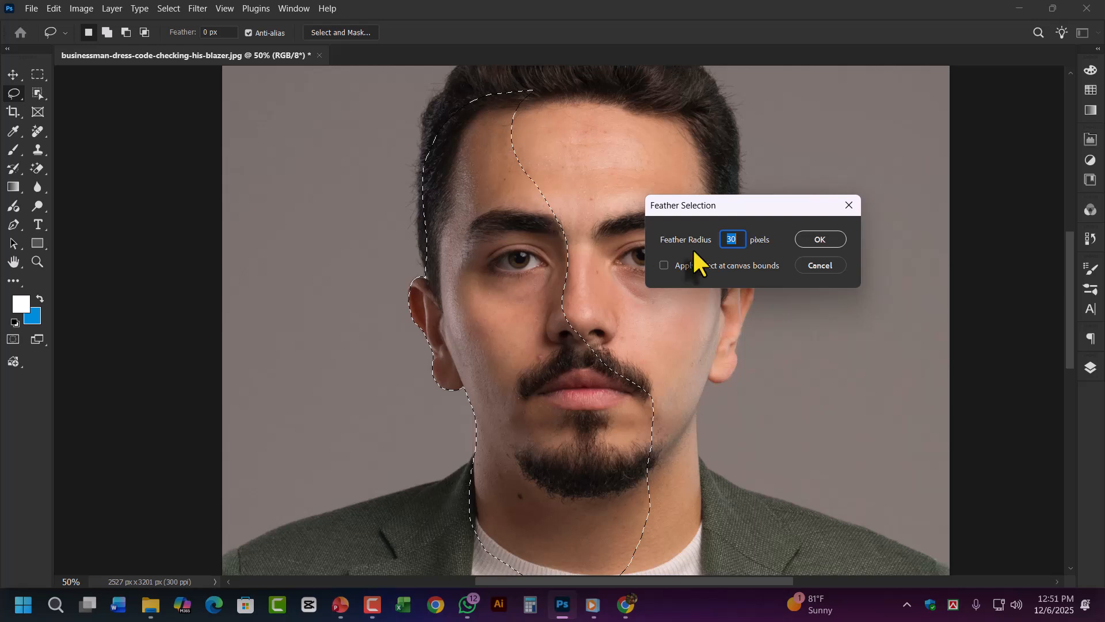
{"action": "left_click", "coordinate": [830, 264]}
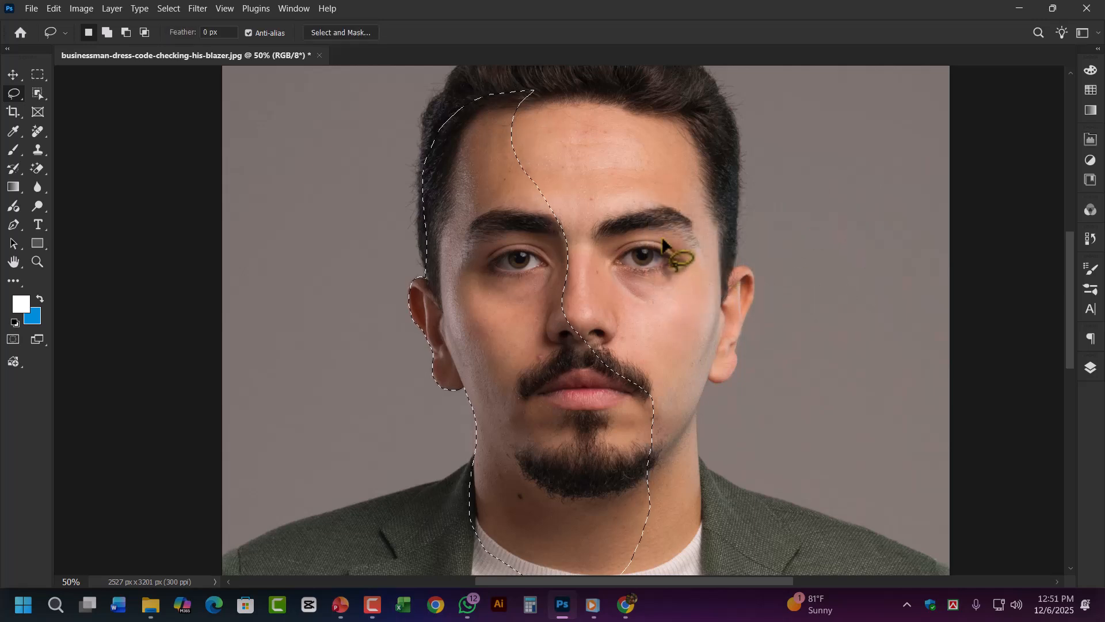
Step: Brighten the unfeathered face selection with an RGB Curves point at input 107, output 138, and deselect to inspect the edge
{"action": "left_click", "coordinate": [82, 9]}
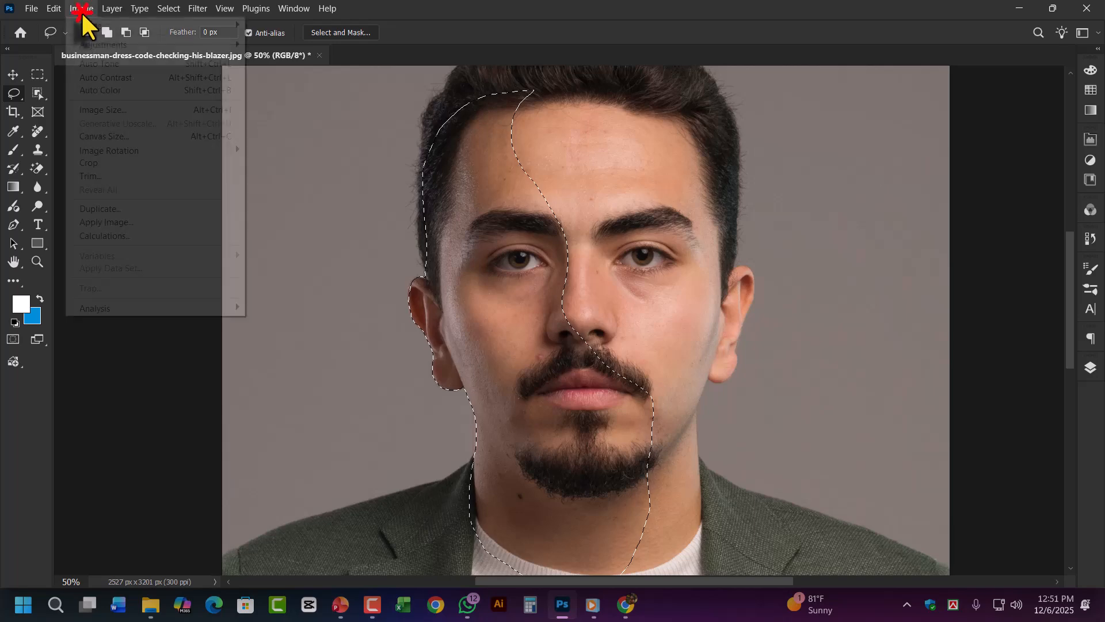
{"action": "mouse_move", "coordinate": [123, 44]}
{"action": "left_click", "coordinate": [266, 71]}
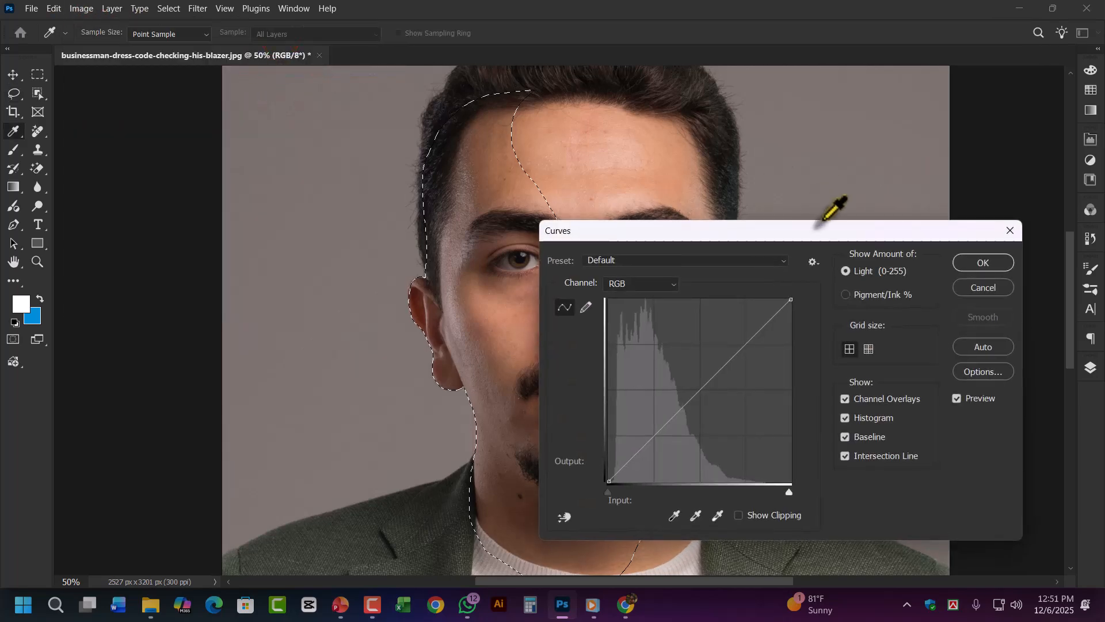
{"action": "left_click_drag", "start_coordinate": [754, 230], "coordinate": [953, 107]}
{"action": "left_click_drag", "start_coordinate": [886, 278], "coordinate": [886, 255]}
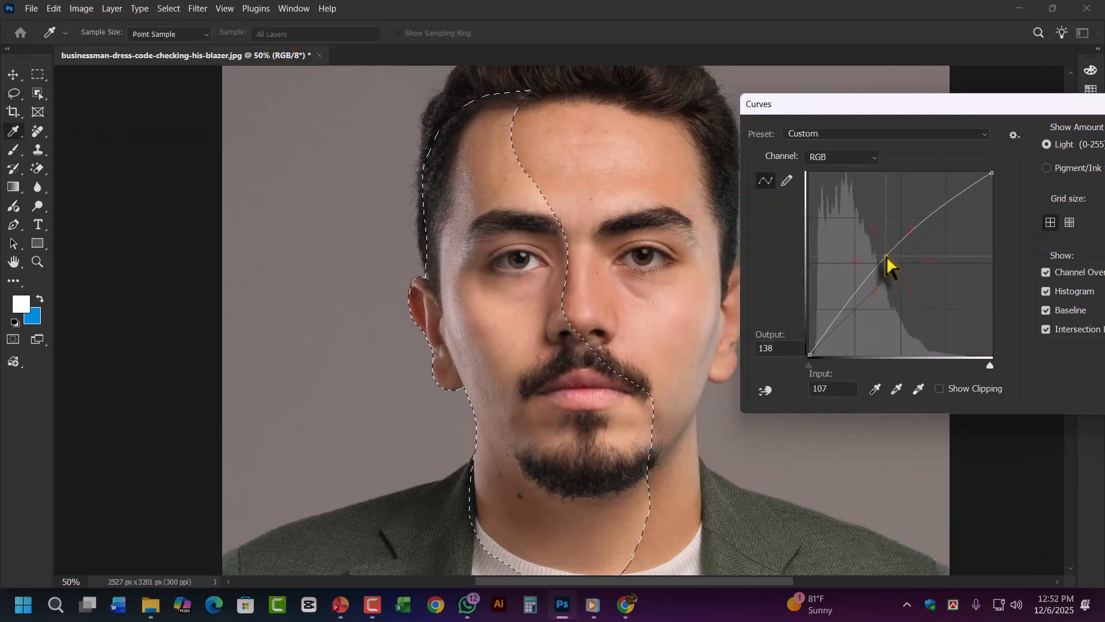
{"action": "left_click_drag", "start_coordinate": [948, 110], "coordinate": [762, 114]}
{"action": "left_click", "coordinate": [981, 144]}
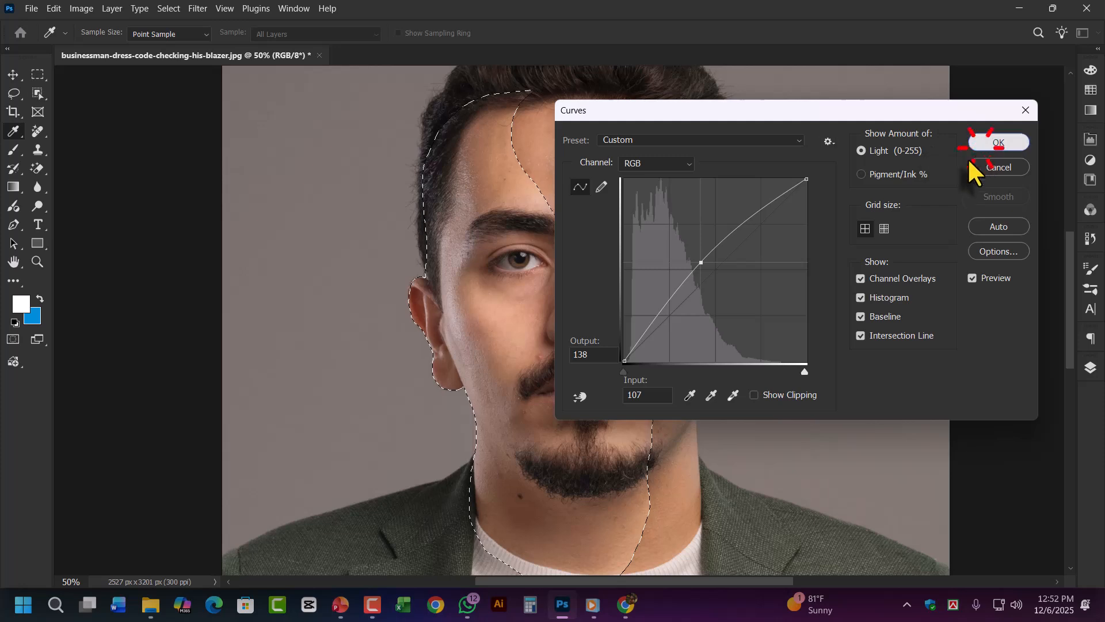
{"action": "key", "text": "l"}
{"action": "left_click", "coordinate": [826, 217]}
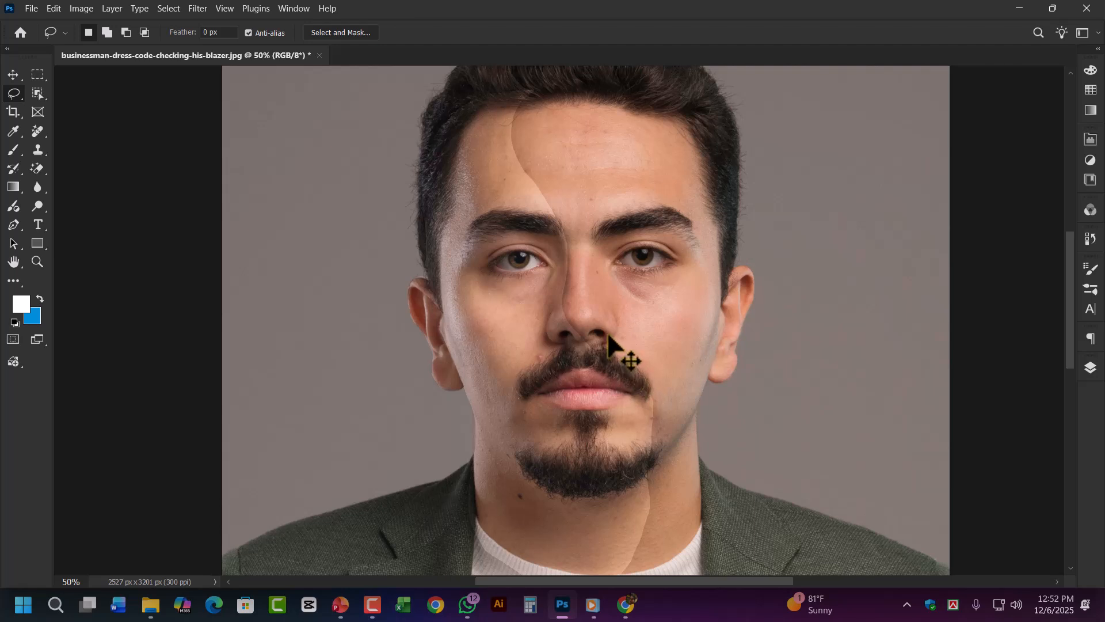
Step: Undo the Curves brightening to restore the face selection, and feather it by 30 pixels
{"action": "key", "text": "ctrl+shift+d"}
{"action": "key", "text": "shift+F6"}
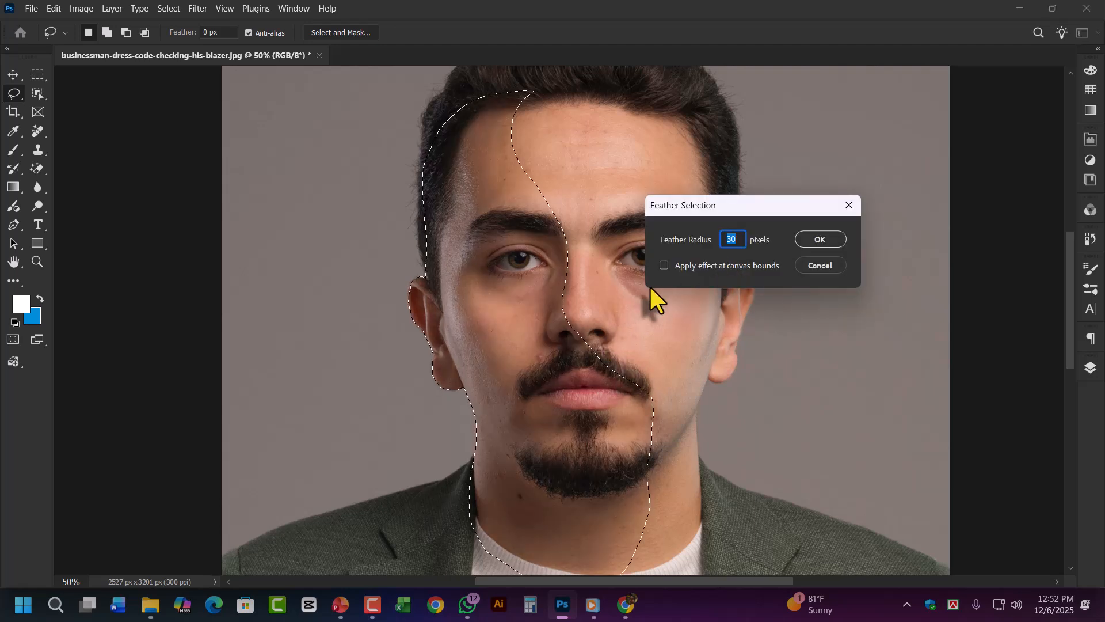
{"action": "key", "text": "Return"}
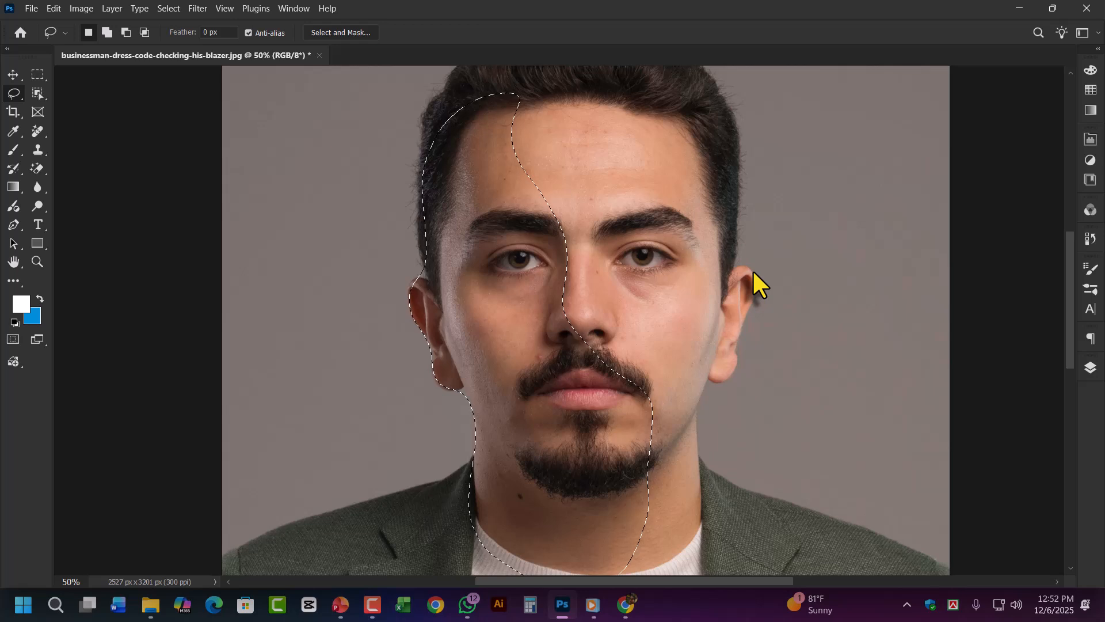
Step: Brighten the feathered face selection with an RGB Curves point at input 124, output 147, and deselect
{"action": "left_click", "coordinate": [81, 8]}
{"action": "mouse_move", "coordinate": [118, 44]}
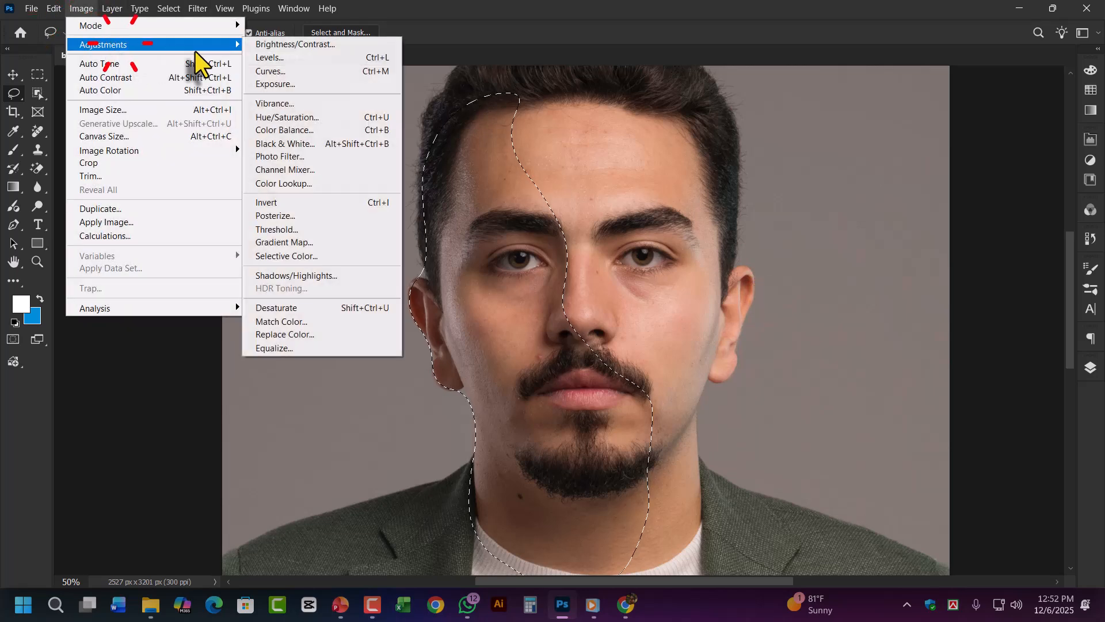
{"action": "left_click", "coordinate": [267, 69]}
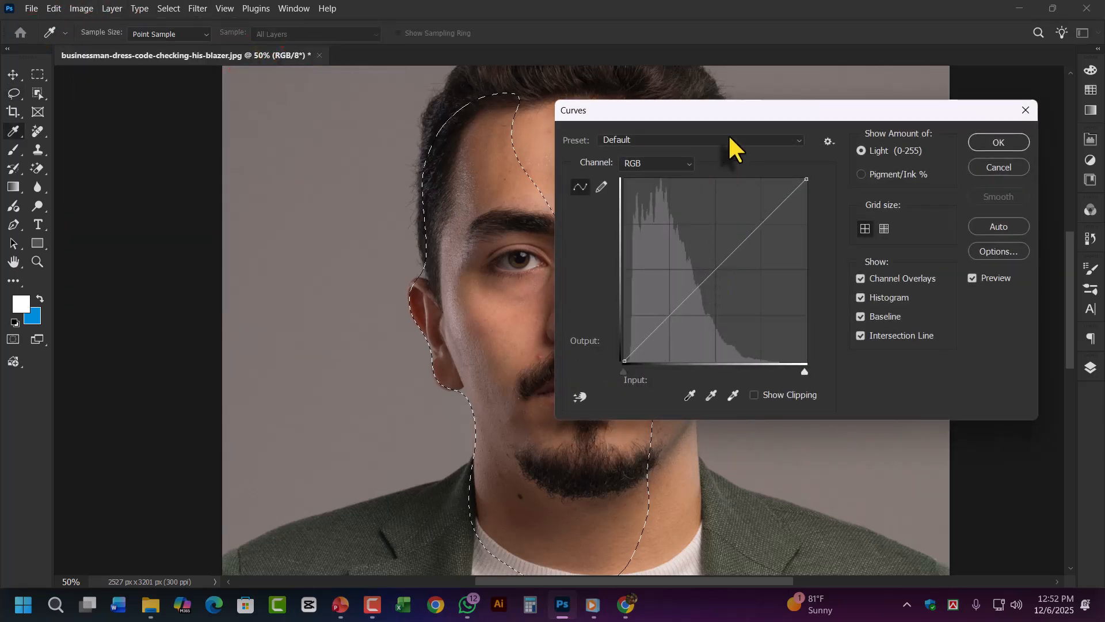
{"action": "left_click_drag", "start_coordinate": [723, 110], "coordinate": [886, 100]}
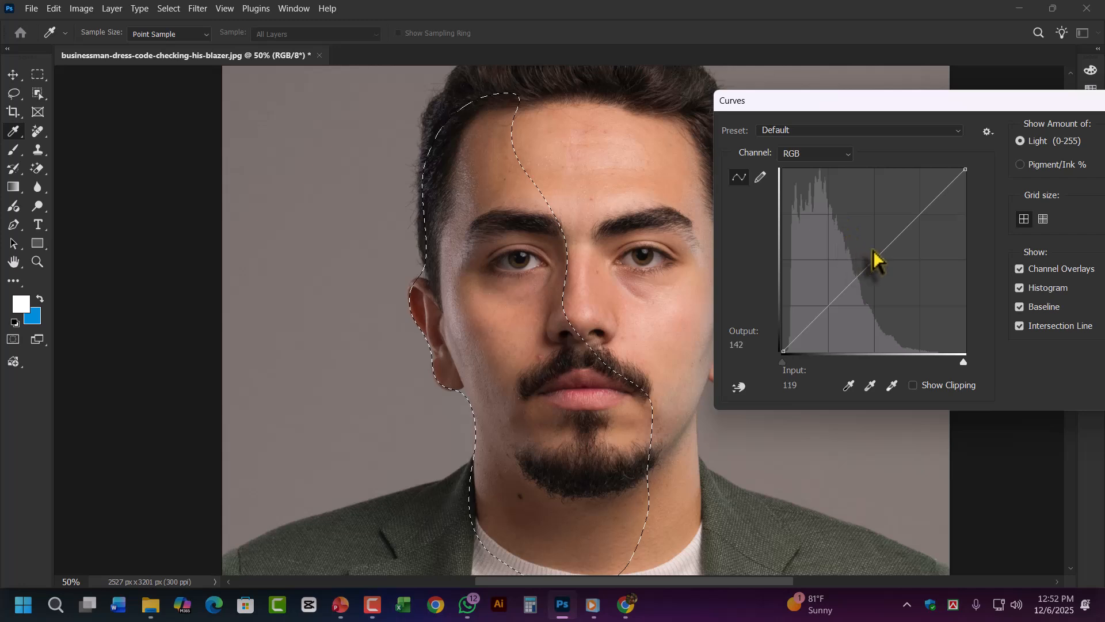
{"action": "left_click_drag", "start_coordinate": [873, 251], "coordinate": [871, 246]}
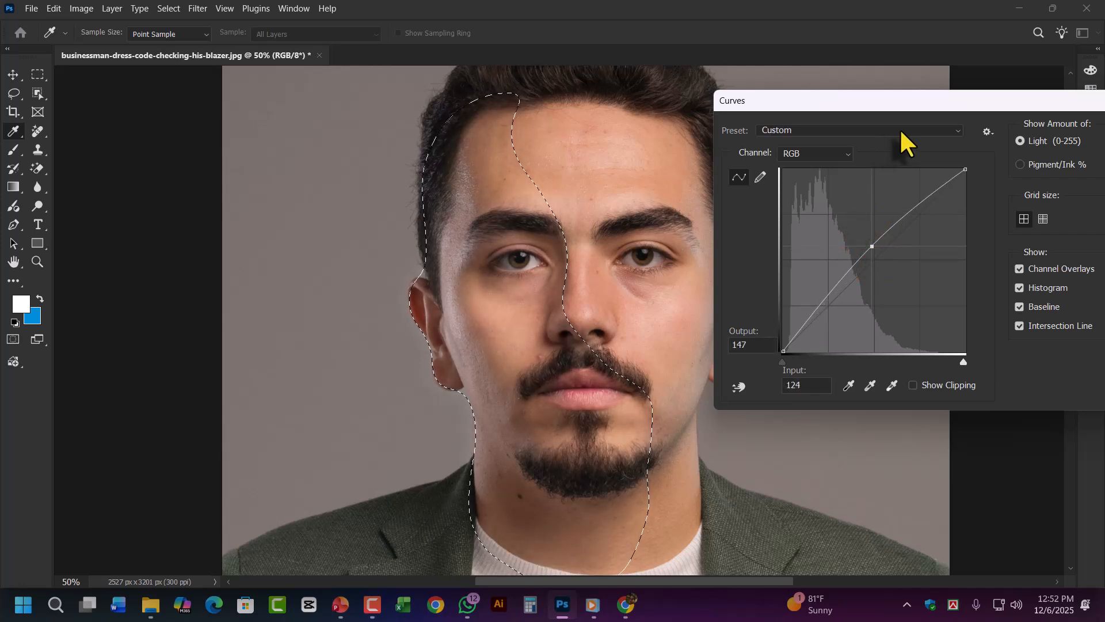
{"action": "left_click", "coordinate": [916, 113]}
{"action": "left_click_drag", "start_coordinate": [873, 100], "coordinate": [630, 119]}
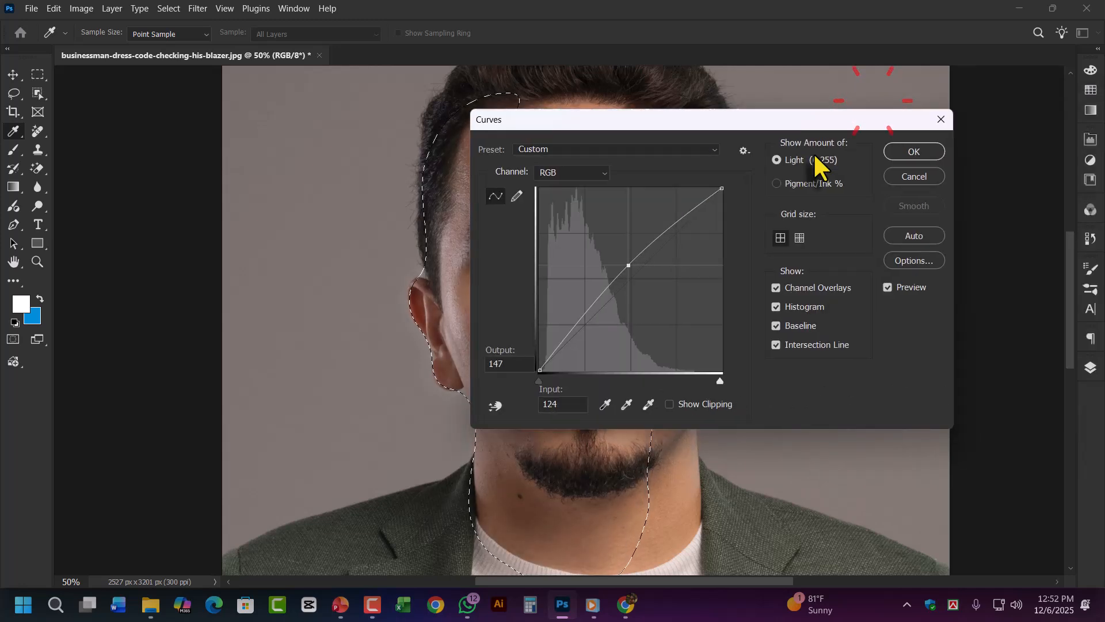
{"action": "left_click", "coordinate": [910, 154]}
{"action": "key", "text": "ctrl+d"}
{"action": "key", "text": "l"}
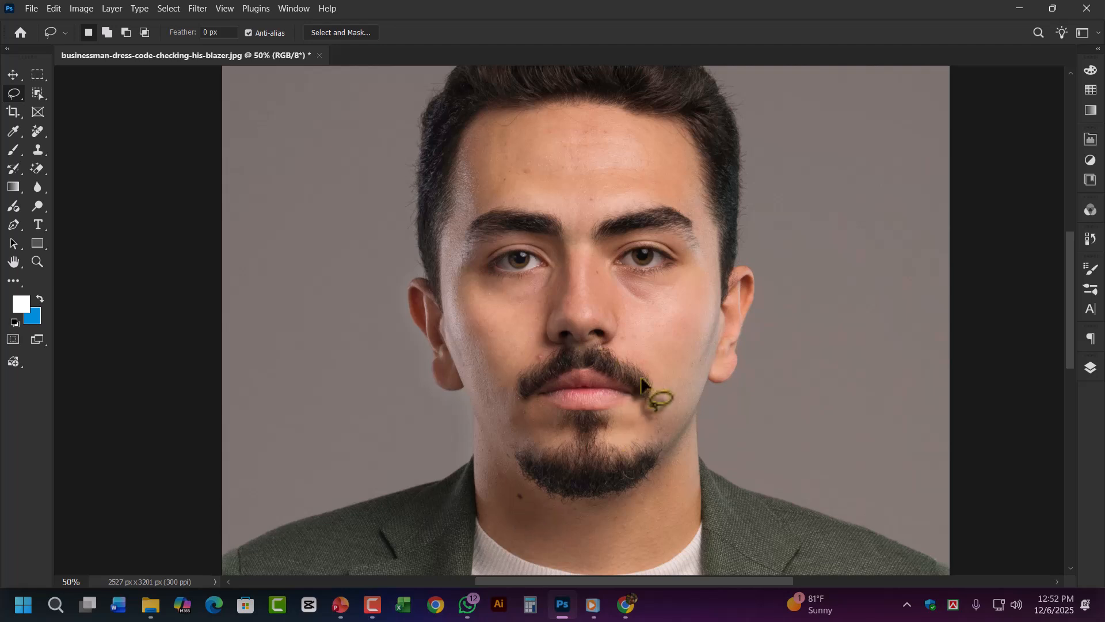
Step: Compare the shaded side of the face before and after the Curves brightening by repeatedly undoing and redoing
{"action": "key", "text": "ctrl+z"}
{"action": "key", "text": "ctrl+z"}
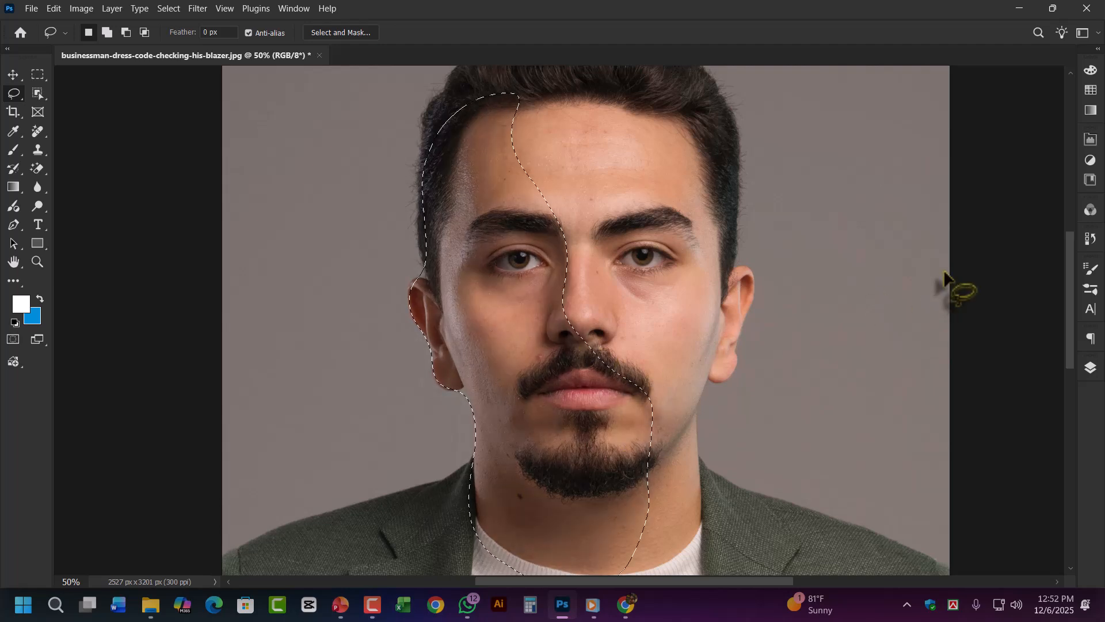
{"action": "key", "text": "ctrl+shift+z"}
{"action": "key", "text": "ctrl+shift+z"}
{"action": "key", "text": "ctrl+z"}
{"action": "key", "text": "ctrl+z"}
{"action": "key", "text": "ctrl+shift+z"}
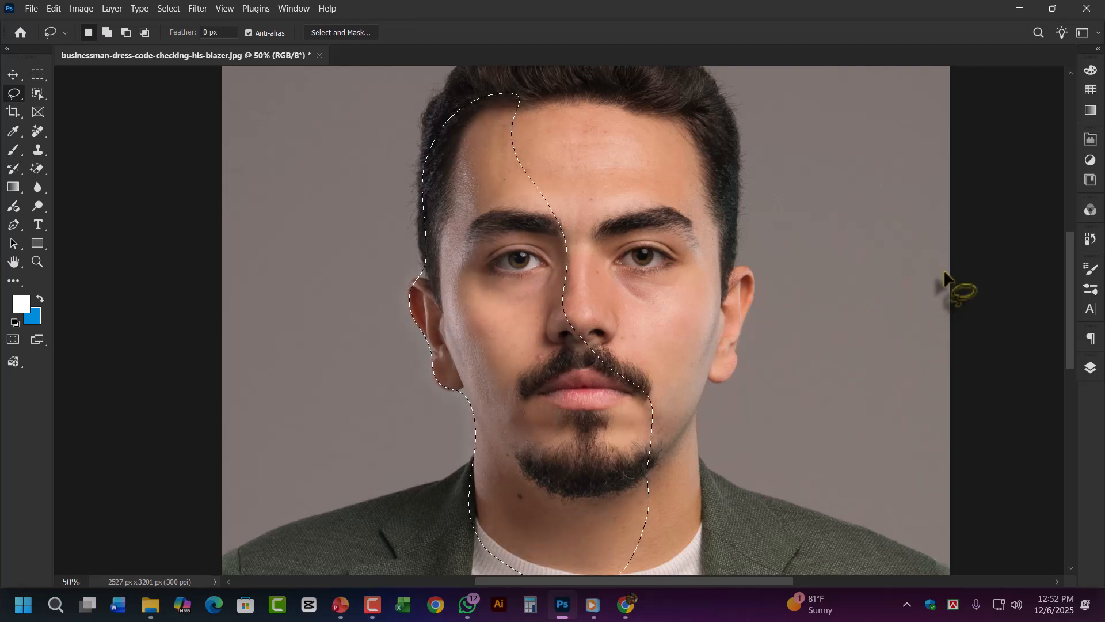
{"action": "key", "text": "ctrl+shift+z"}
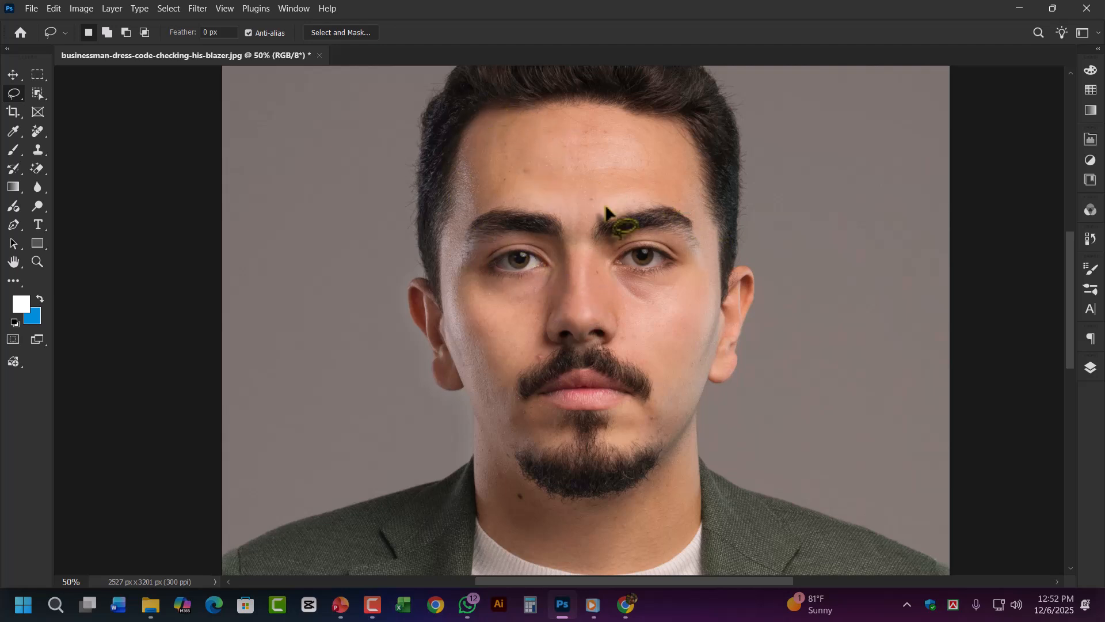
Step: Restore the face selection, apply Selective Color to the Reds with Cyan -69%, Yellow +48% and Black -54%, and deselect
{"action": "key", "text": "ctrl+z"}
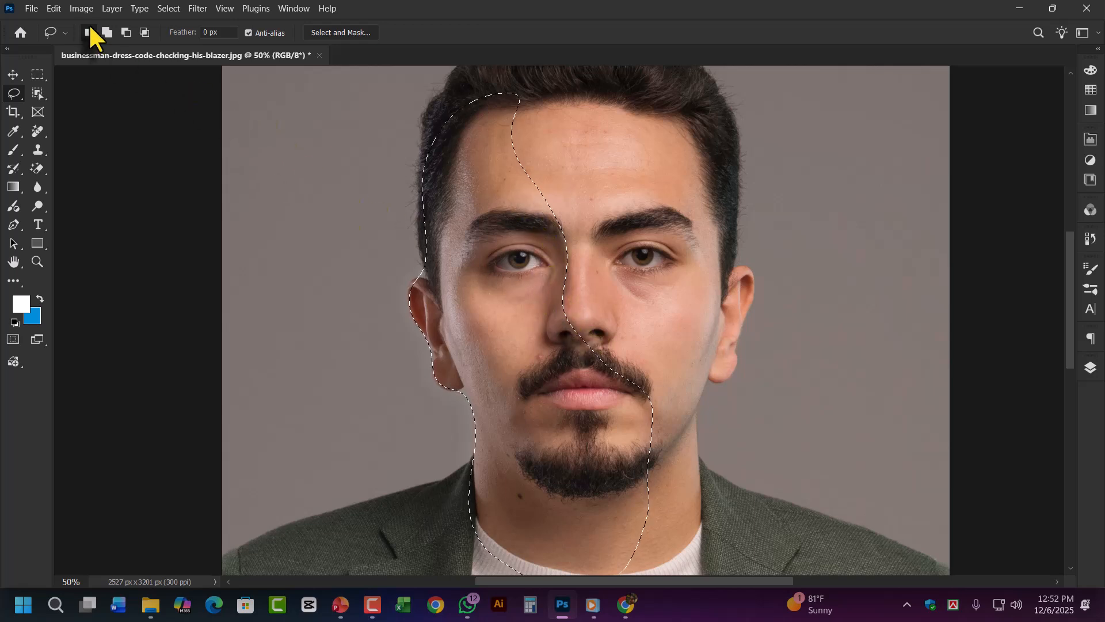
{"action": "left_click", "coordinate": [81, 10]}
{"action": "mouse_move", "coordinate": [125, 46]}
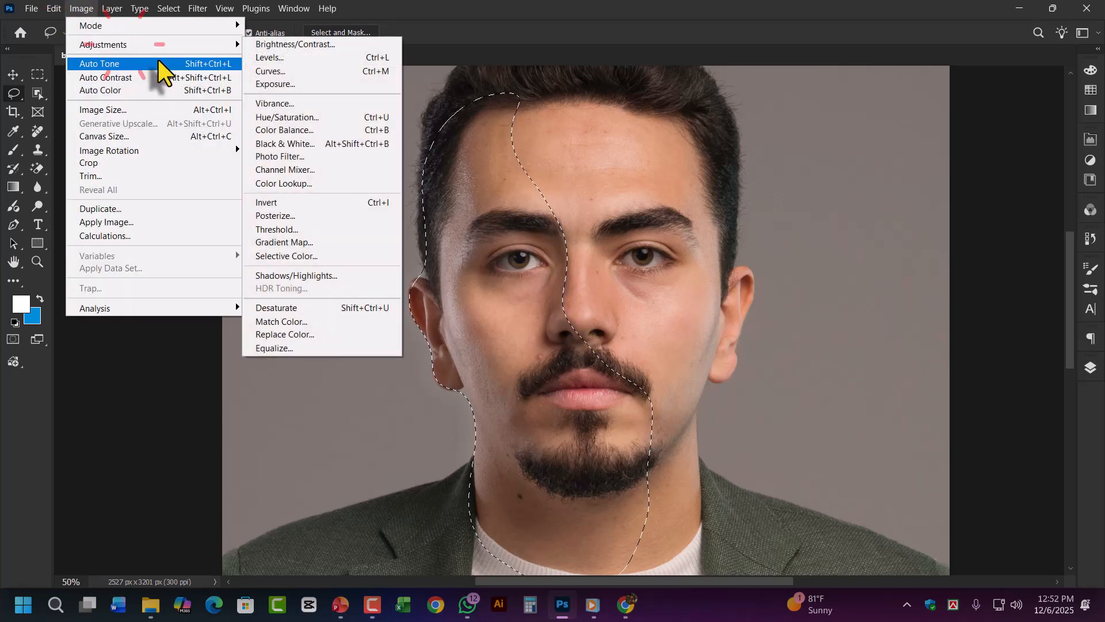
{"action": "left_click", "coordinate": [294, 257]}
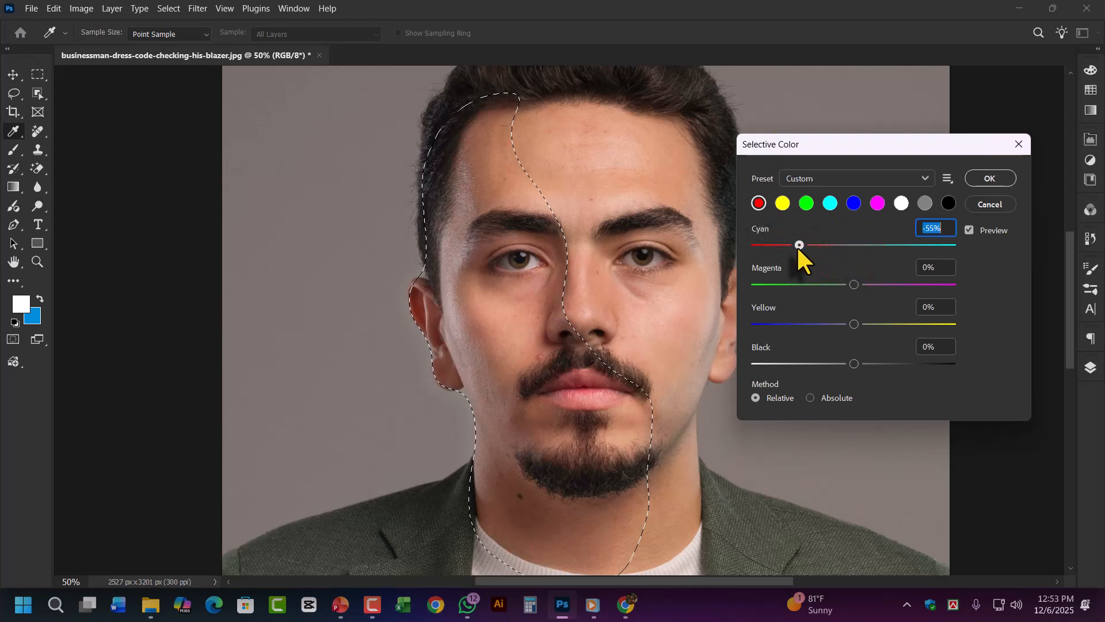
{"action": "mouse_move", "coordinate": [799, 252]}
{"action": "left_mouse_down"}
{"action": "mouse_move", "coordinate": [755, 251]}
{"action": "mouse_move", "coordinate": [788, 262]}
{"action": "left_mouse_up"}
{"action": "left_click_drag", "start_coordinate": [854, 368], "coordinate": [805, 369]}
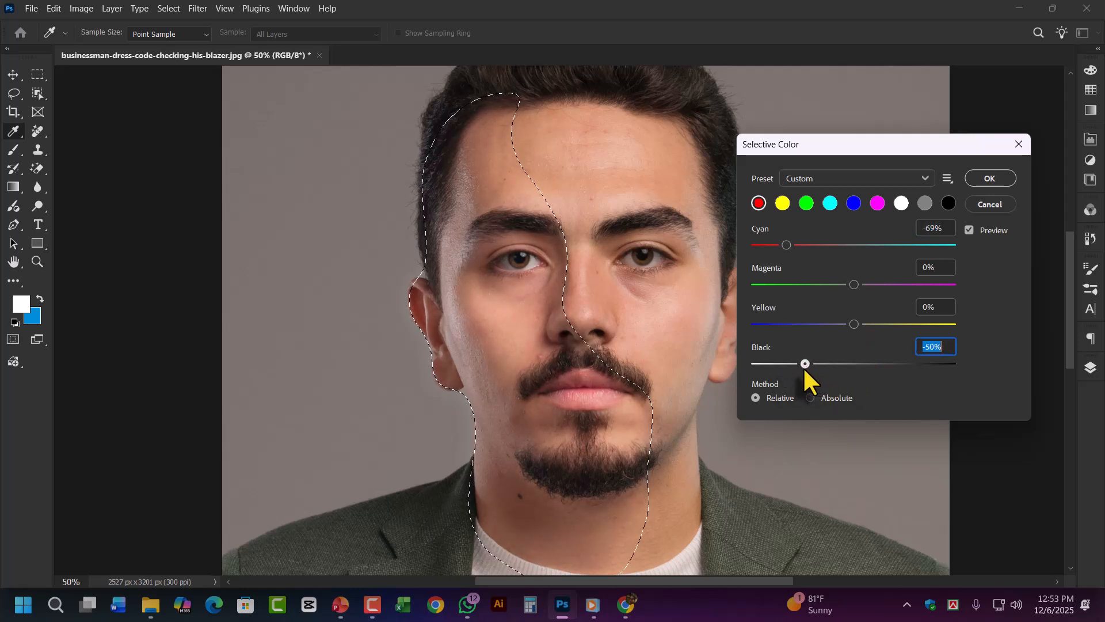
{"action": "left_click_drag", "start_coordinate": [879, 324], "coordinate": [900, 326]}
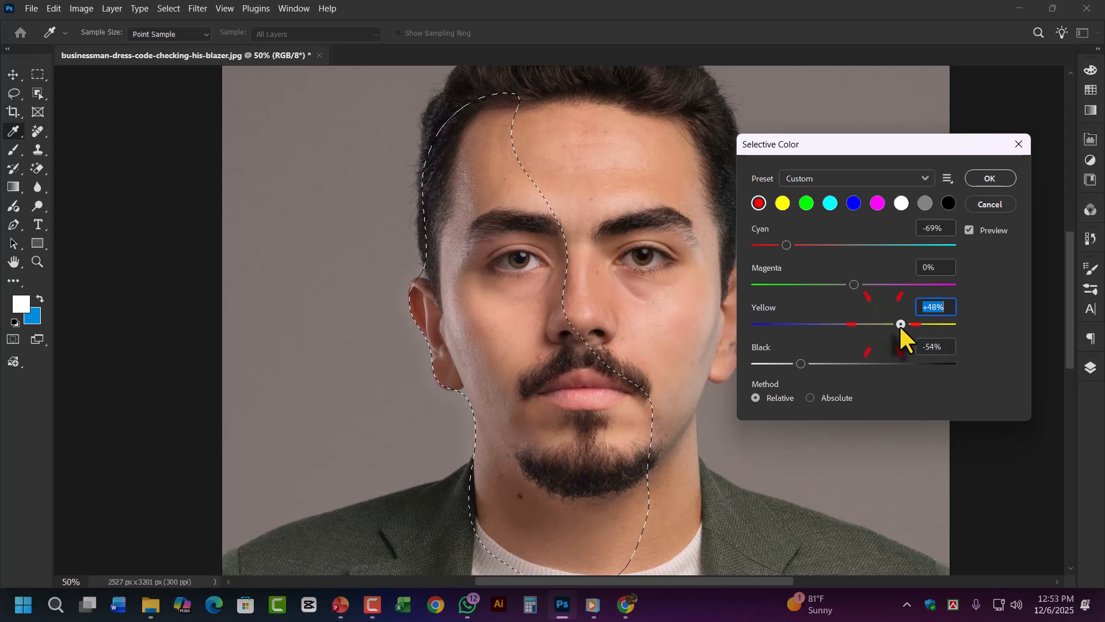
{"action": "left_click", "coordinate": [992, 178]}
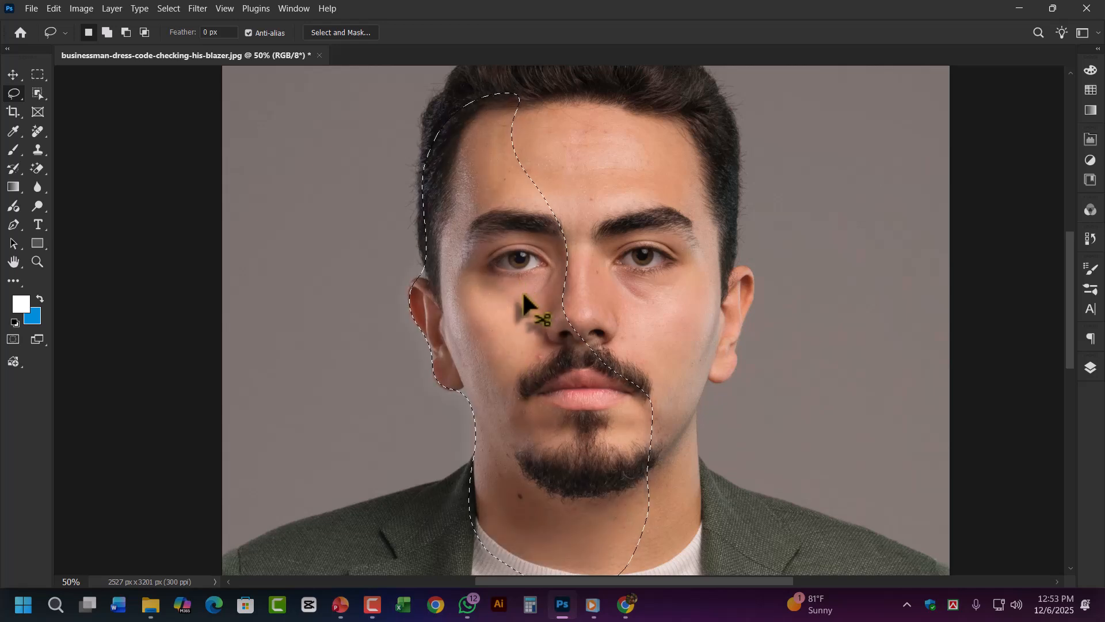
{"action": "key", "text": "ctrl+d"}
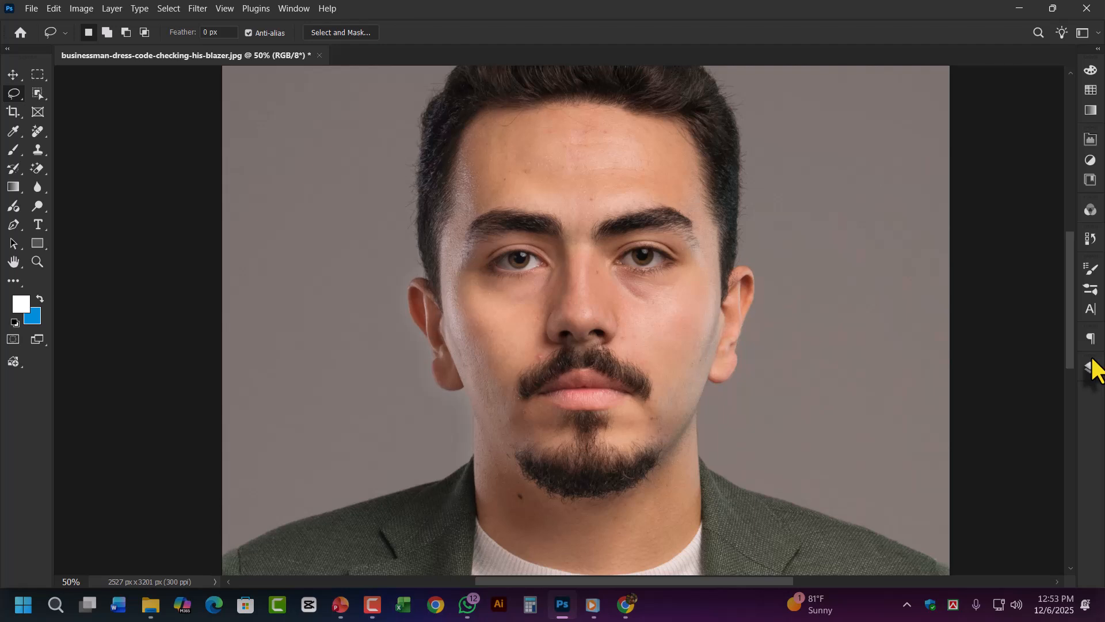
Step: Compare the Crop history state with the final Deselect state twice, finishing on the final Deselect state
{"action": "left_click", "coordinate": [1091, 239]}
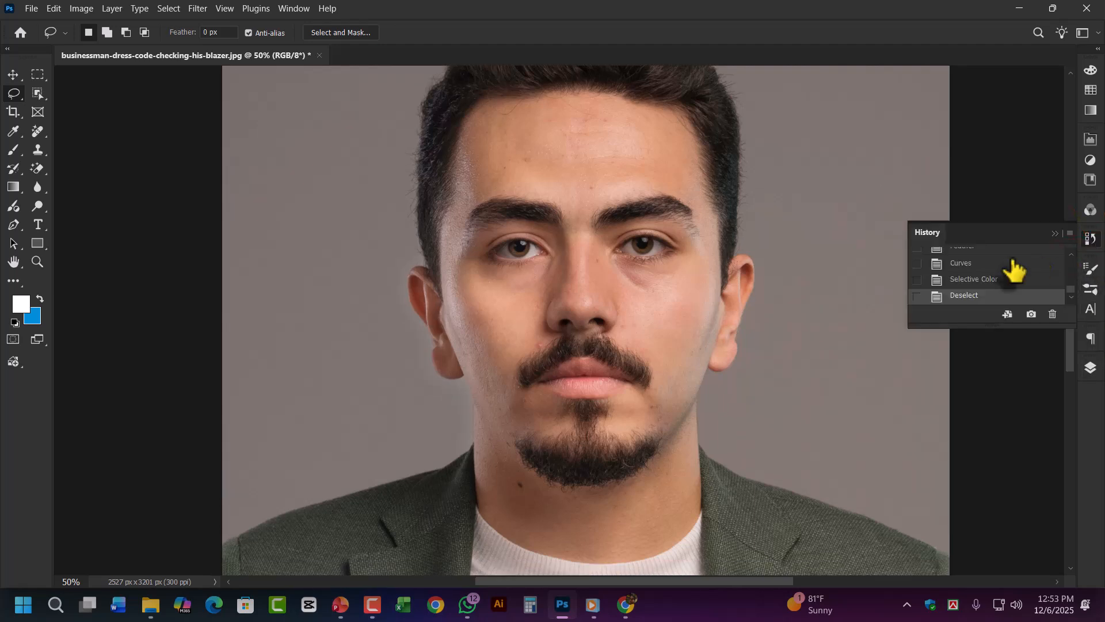
{"action": "scroll", "coordinate": [1014, 269], "scroll_direction": "up", "scroll_amount": 5}
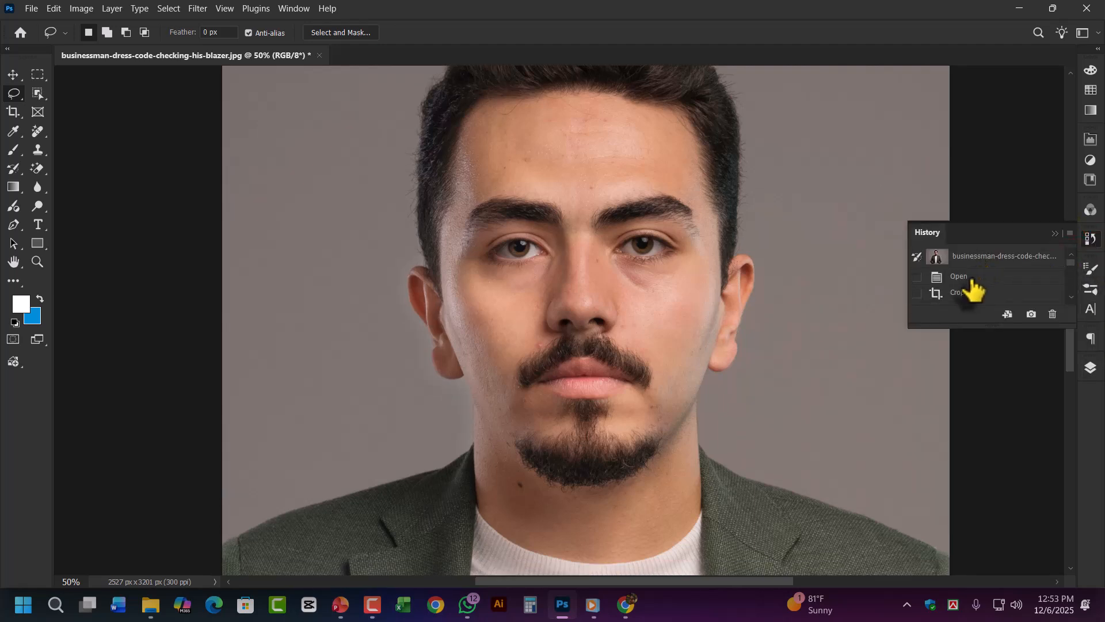
{"action": "scroll", "coordinate": [967, 291], "scroll_direction": "down", "scroll_amount": 2}
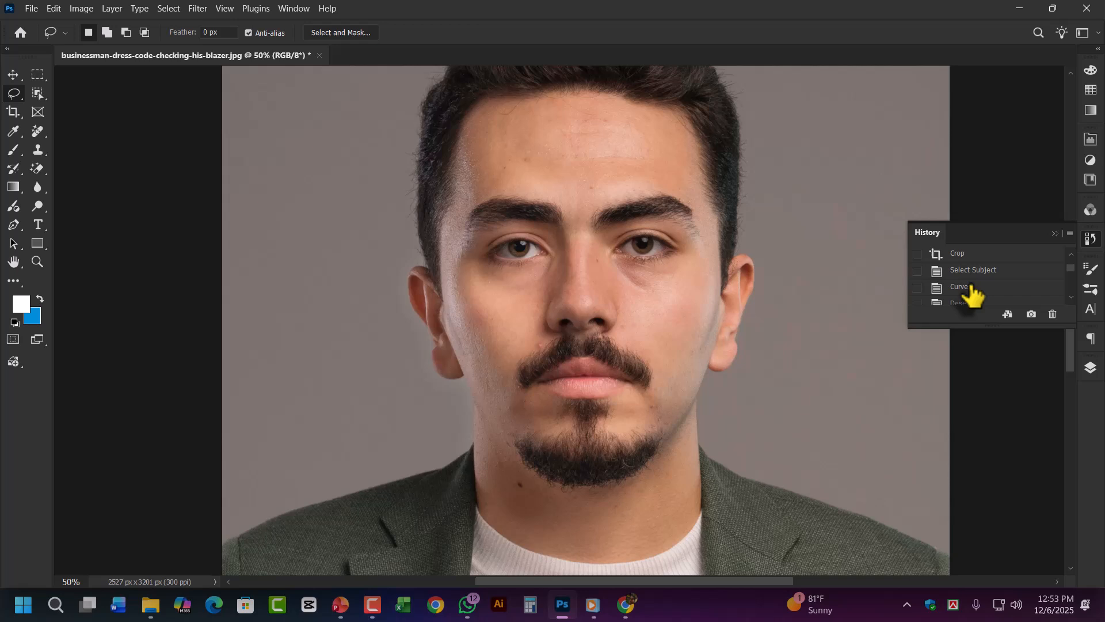
{"action": "left_click", "coordinate": [975, 255]}
{"action": "scroll", "coordinate": [974, 285], "scroll_direction": "down", "scroll_amount": 2}
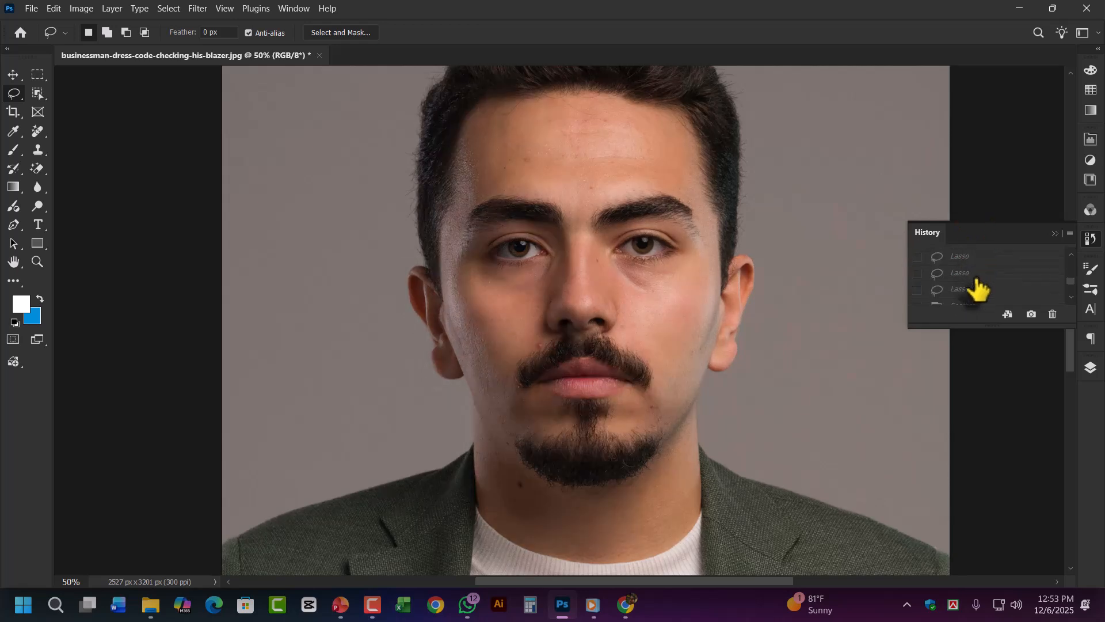
{"action": "left_click", "coordinate": [970, 309]}
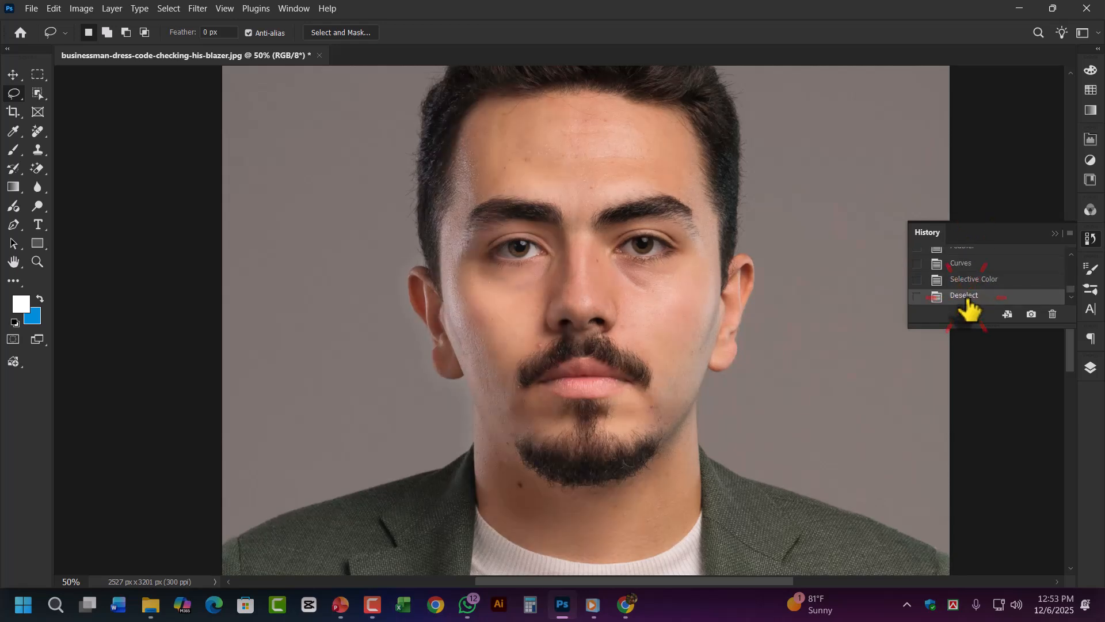
{"action": "scroll", "coordinate": [968, 298], "scroll_direction": "up", "scroll_amount": 8}
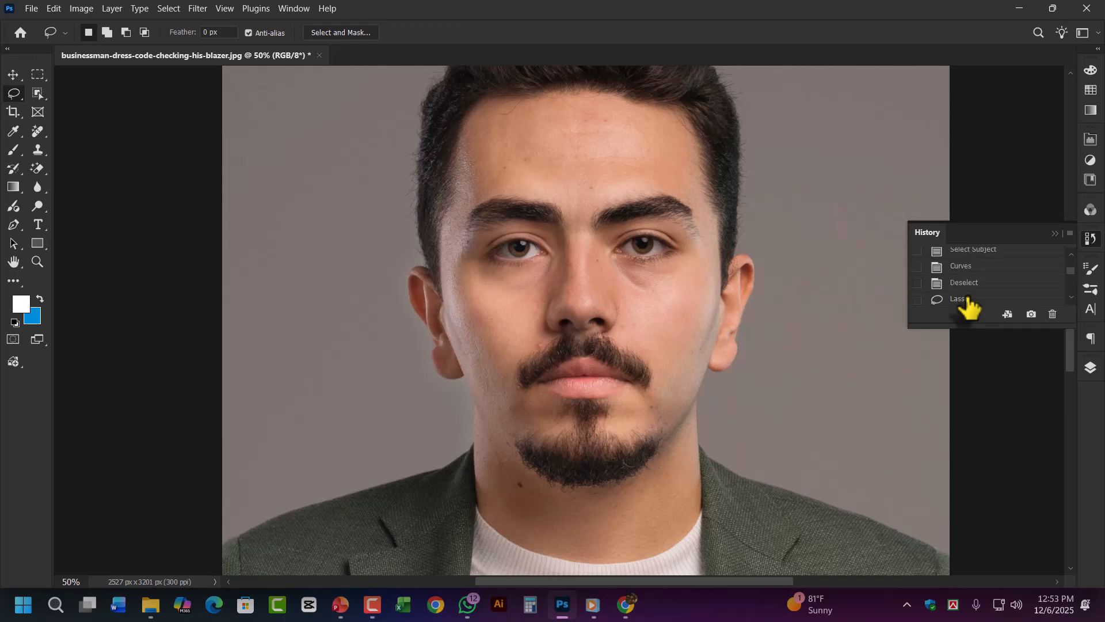
{"action": "scroll", "coordinate": [970, 299], "scroll_direction": "up", "scroll_amount": 4}
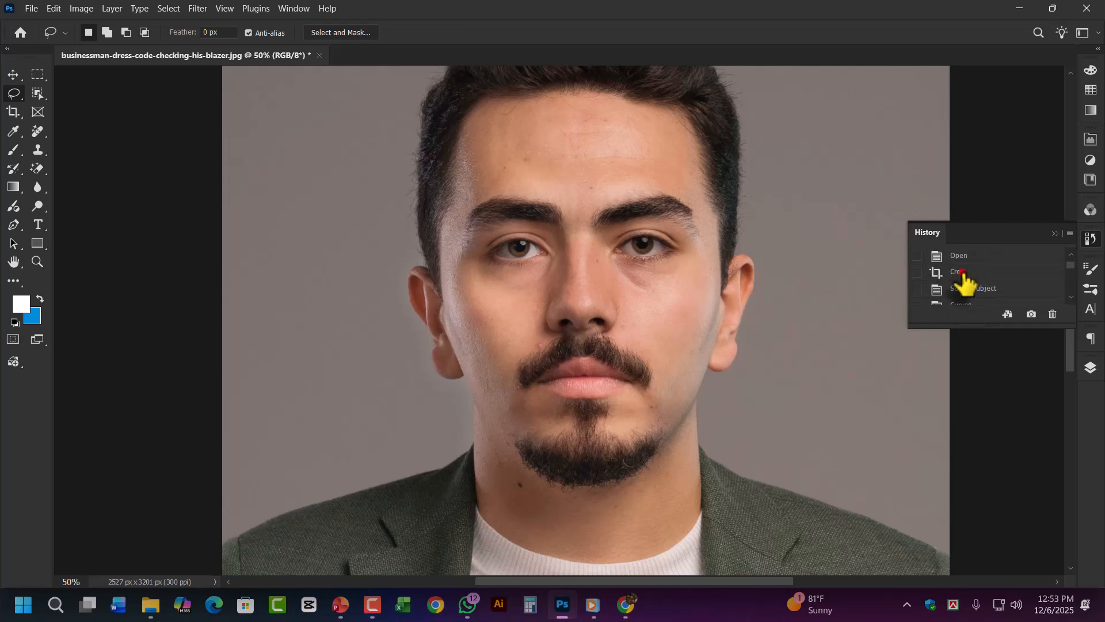
{"action": "left_click", "coordinate": [962, 272]}
{"action": "scroll", "coordinate": [964, 282], "scroll_direction": "down", "scroll_amount": 12}
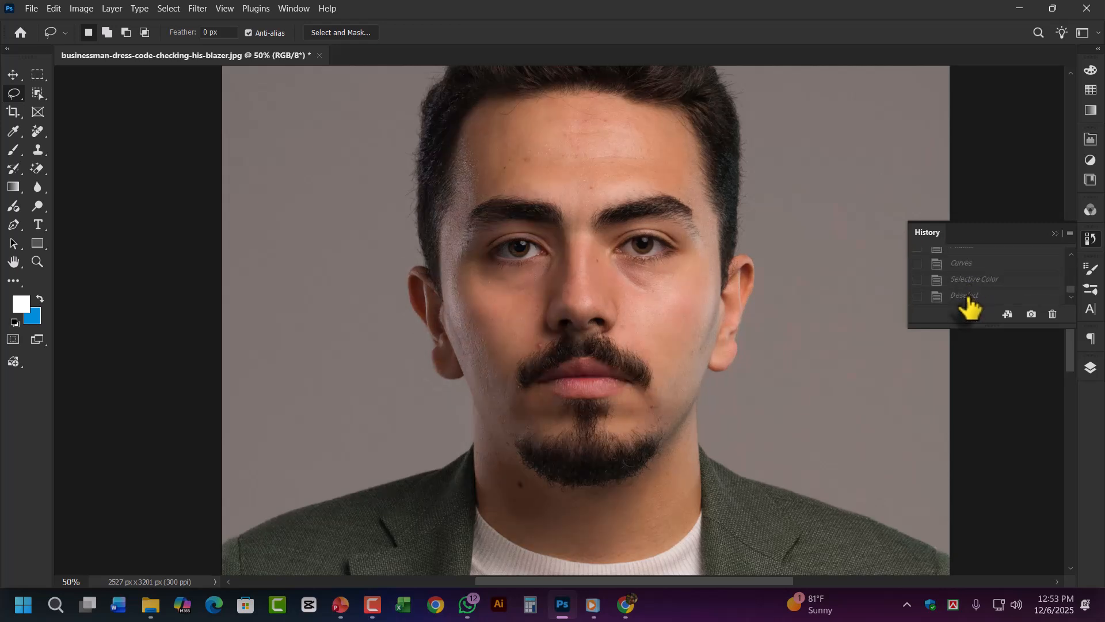
{"action": "left_click", "coordinate": [967, 298]}
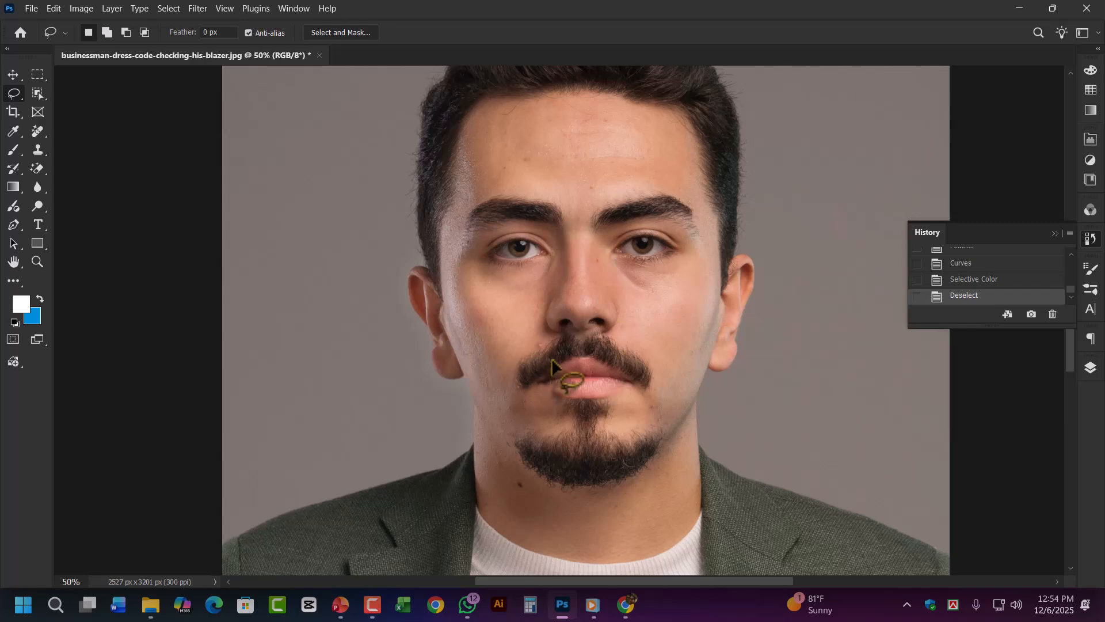
Step: Erase the pimple beside the nose, just above the moustache, using the Remove Tool at size 40
{"action": "scroll", "coordinate": [551, 358], "scroll_direction": "up", "scroll_amount": 5}
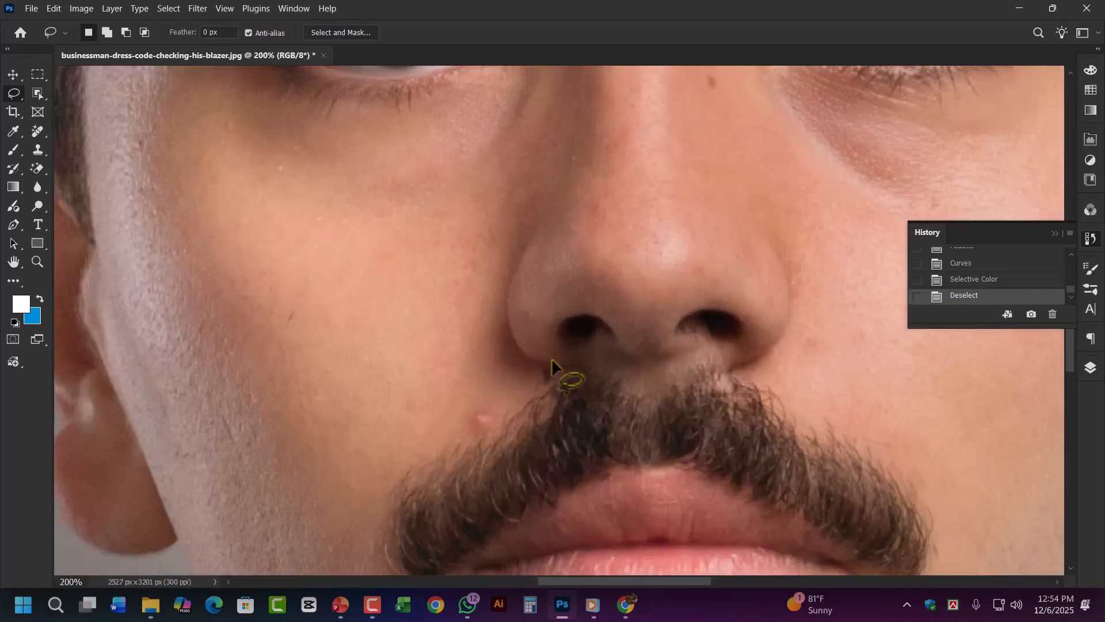
{"action": "left_click_drag", "start_coordinate": [458, 359], "coordinate": [422, 244]}
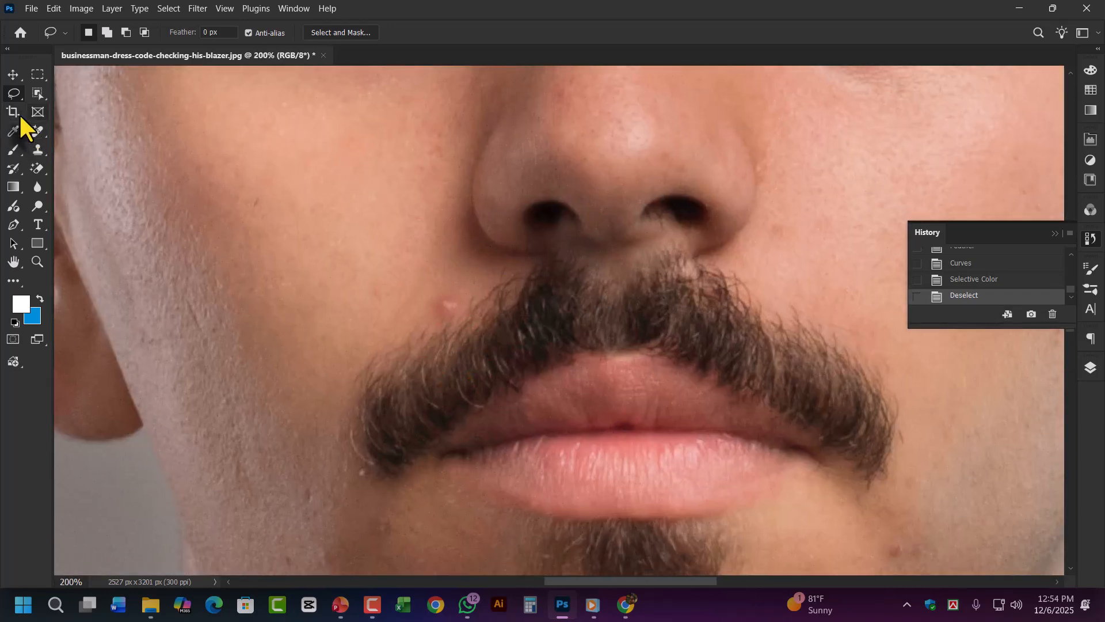
{"action": "left_click", "coordinate": [37, 136]}
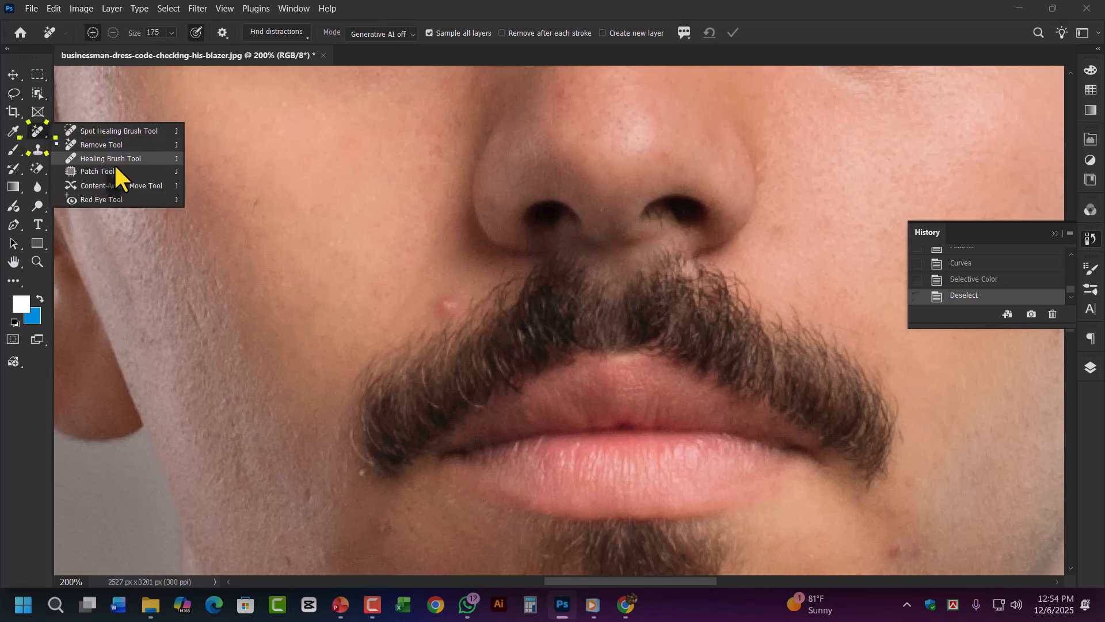
{"action": "left_click", "coordinate": [106, 153]}
{"action": "left_click", "coordinate": [37, 132]}
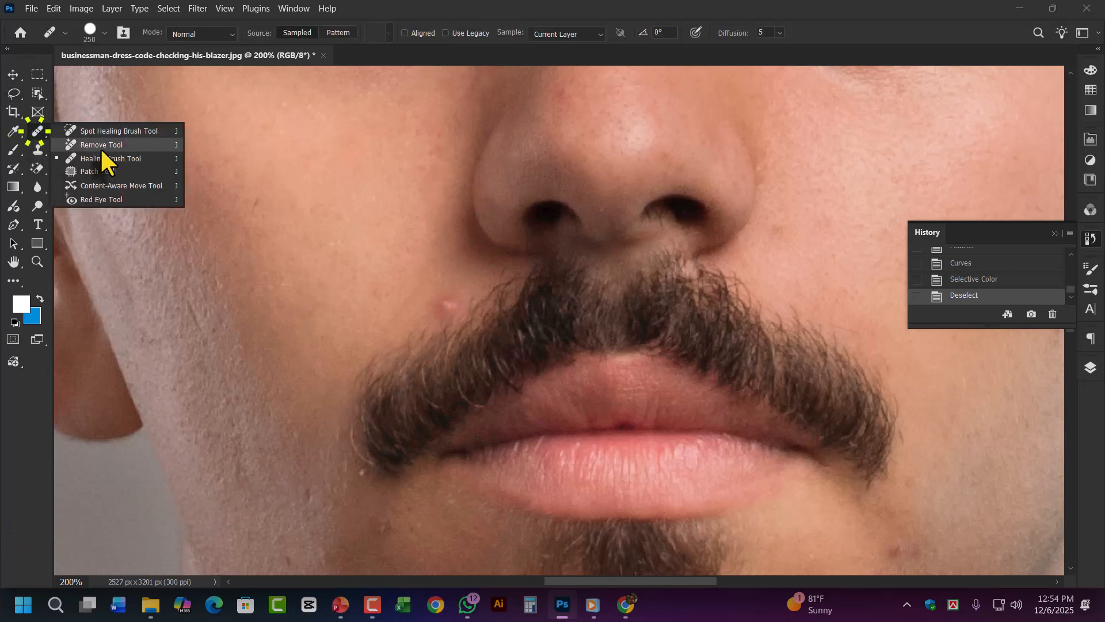
{"action": "left_click", "coordinate": [101, 148]}
{"action": "key", "text": "bracketleft"}
{"action": "key", "text": "bracketleft"}
{"action": "key", "text": "bracketleft"}
{"action": "key", "text": "bracketleft"}
{"action": "key", "text": "bracketleft"}
{"action": "key", "text": "bracketleft"}
{"action": "key", "text": "bracketleft"}
{"action": "key", "text": "bracketleft"}
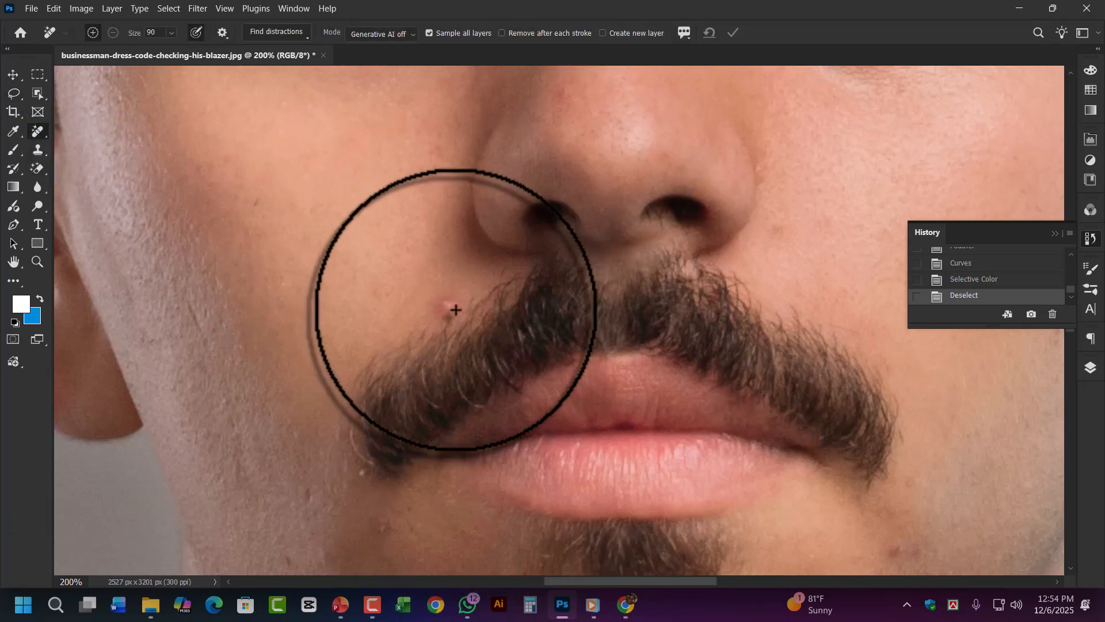
{"action": "left_click", "coordinate": [449, 305]}
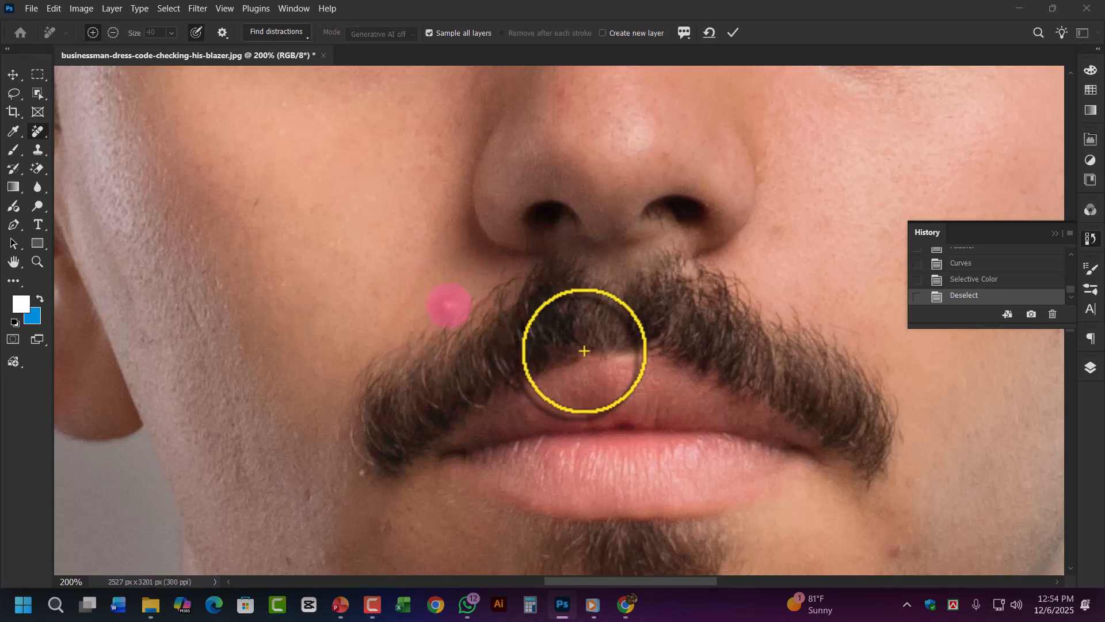
Step: Remove the small blemishes on the forehead and between the eyebrows with the Remove Tool
{"action": "scroll", "coordinate": [584, 350], "scroll_direction": "down", "scroll_amount": 2}
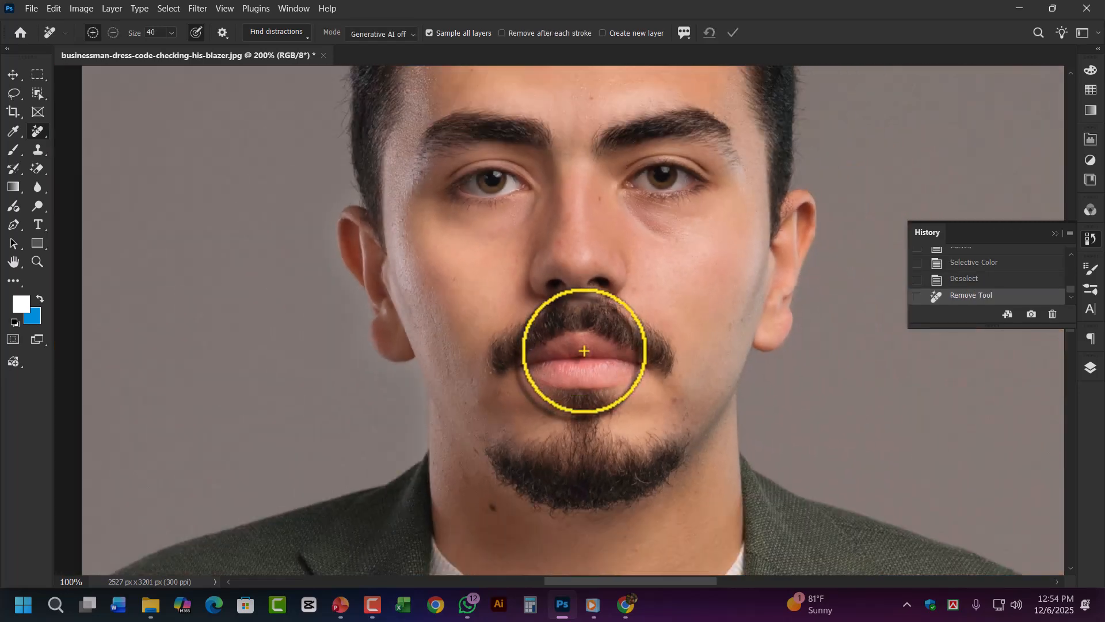
{"action": "left_click_drag", "start_coordinate": [599, 247], "coordinate": [579, 377]}
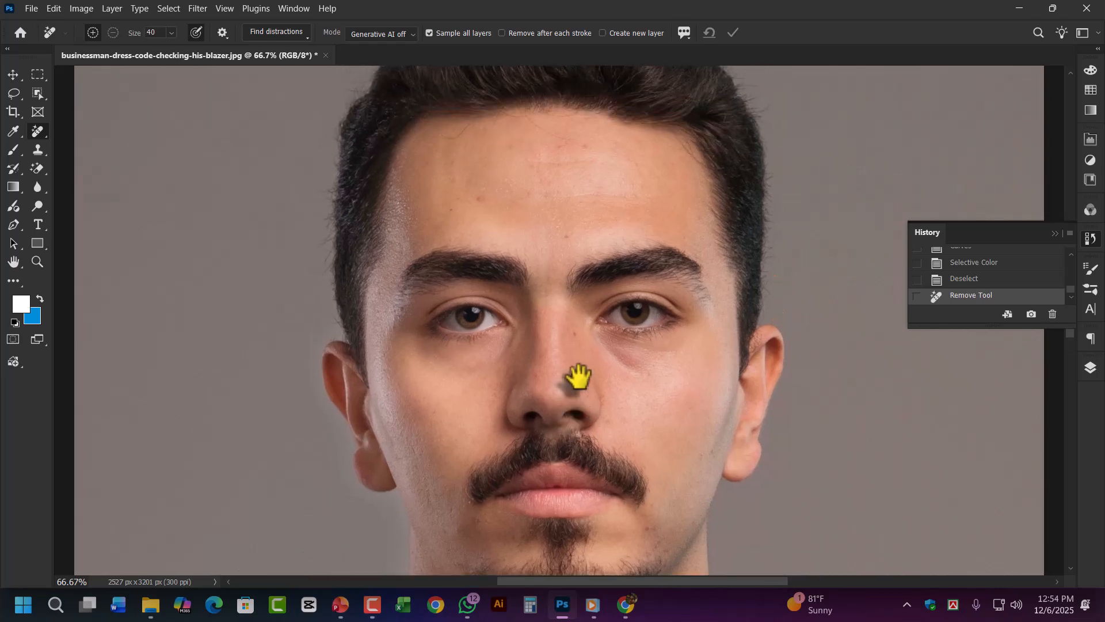
{"action": "left_click", "coordinate": [483, 199]}
{"action": "left_click", "coordinate": [565, 236]}
{"action": "left_click", "coordinate": [583, 141]}
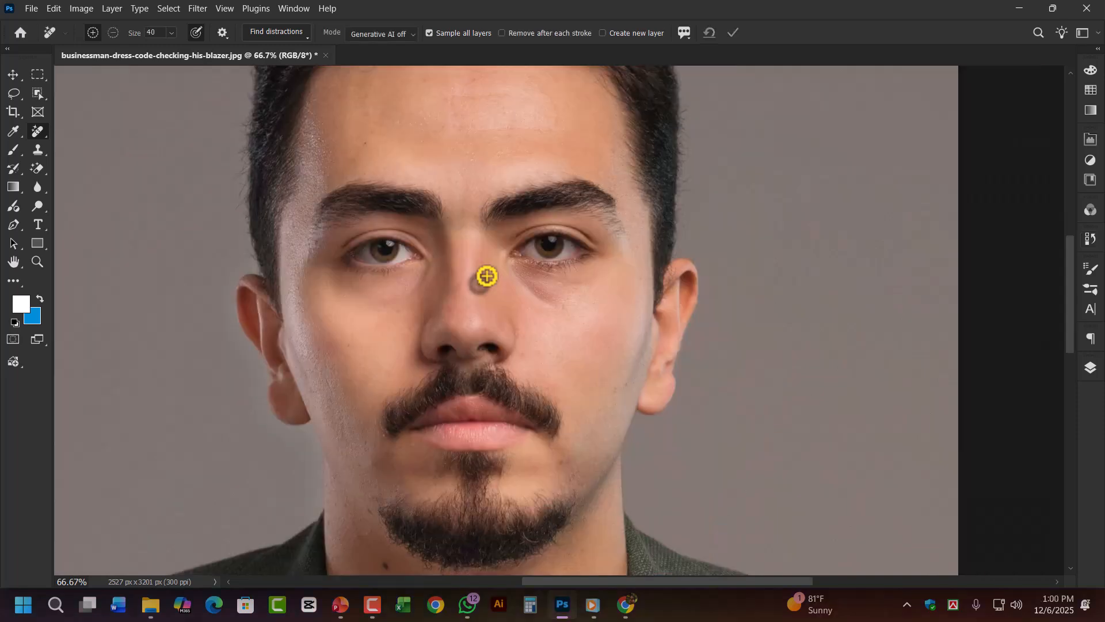
{"action": "key", "text": "ctrl+plus"}
{"action": "key", "text": "ctrl+minus"}
{"action": "key", "text": "ctrl+minus"}
{"action": "key", "text": "ctrl+plus"}
{"action": "key", "text": "ctrl+plus"}
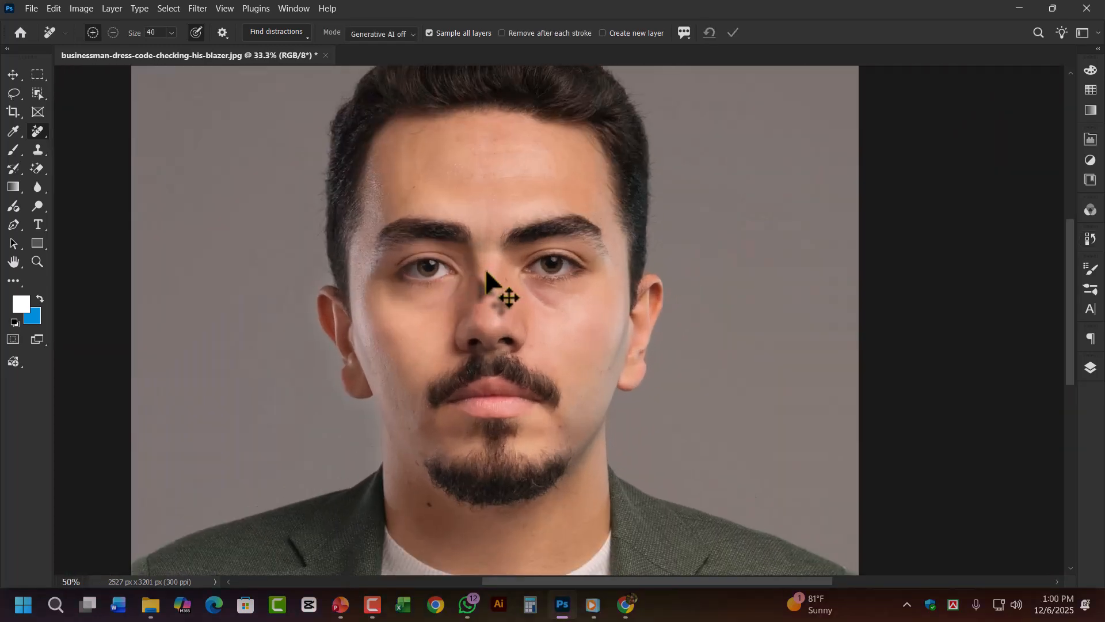
Step: Erase the dark shadow under the eye beside the nose on the brighter cheek using the Remove Tool at size 80
{"action": "left_click_drag", "start_coordinate": [526, 291], "coordinate": [489, 269]}
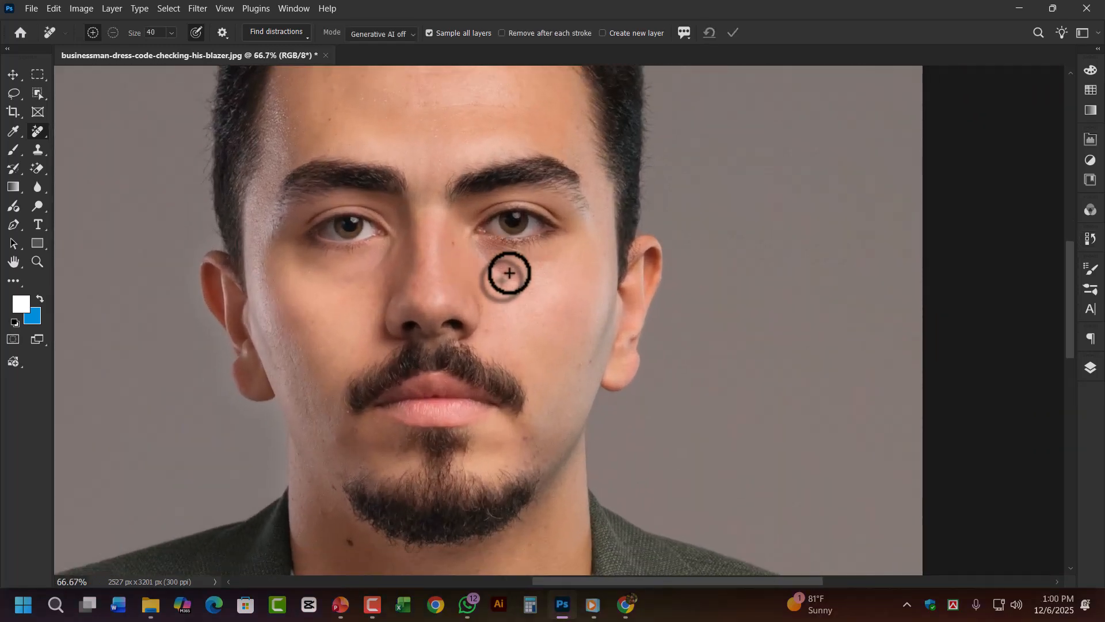
{"action": "key", "text": "ctrl+plus"}
{"action": "left_click", "coordinate": [484, 173]}
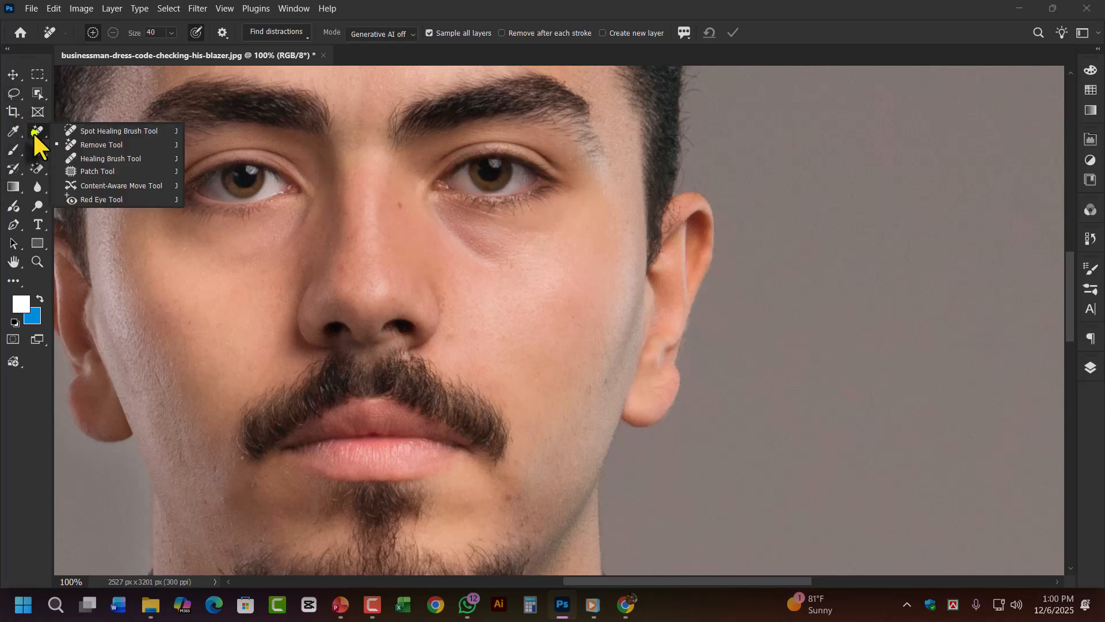
{"action": "left_click", "coordinate": [98, 145]}
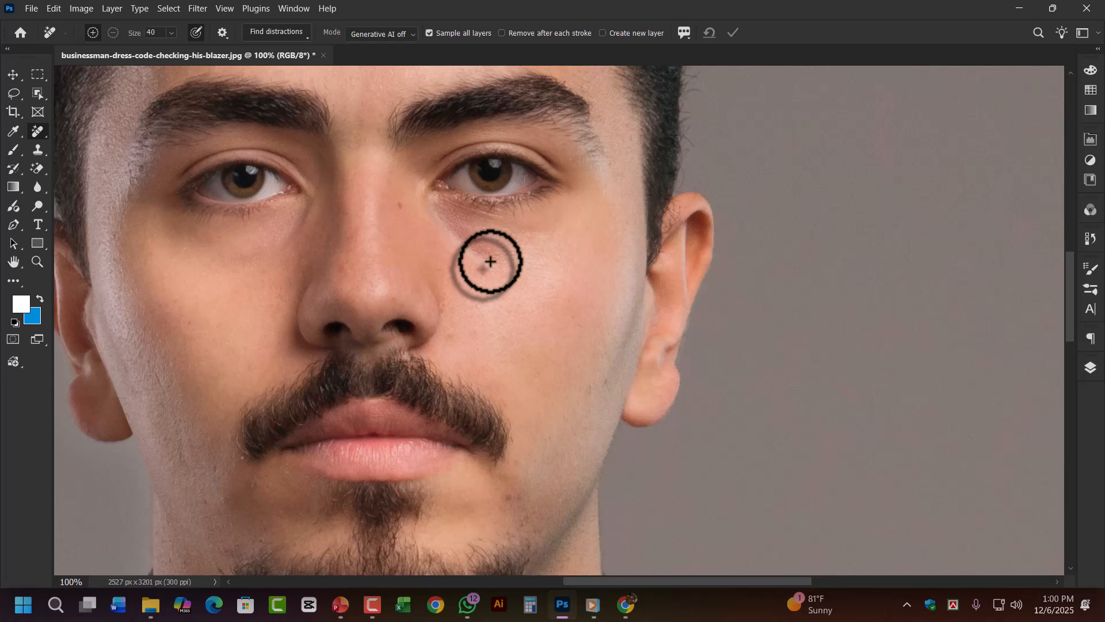
{"action": "key", "text": "bracketright"}
{"action": "key", "text": "bracketright"}
{"action": "key", "text": "bracketright"}
{"action": "key", "text": "bracketright"}
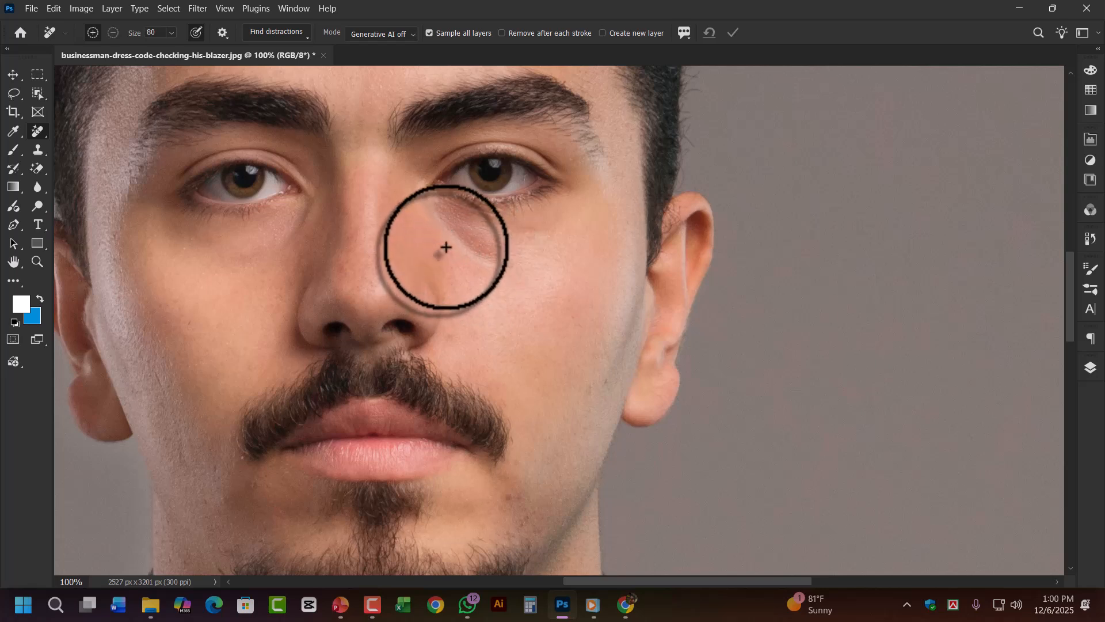
{"action": "left_click_drag", "start_coordinate": [440, 246], "coordinate": [506, 263]}
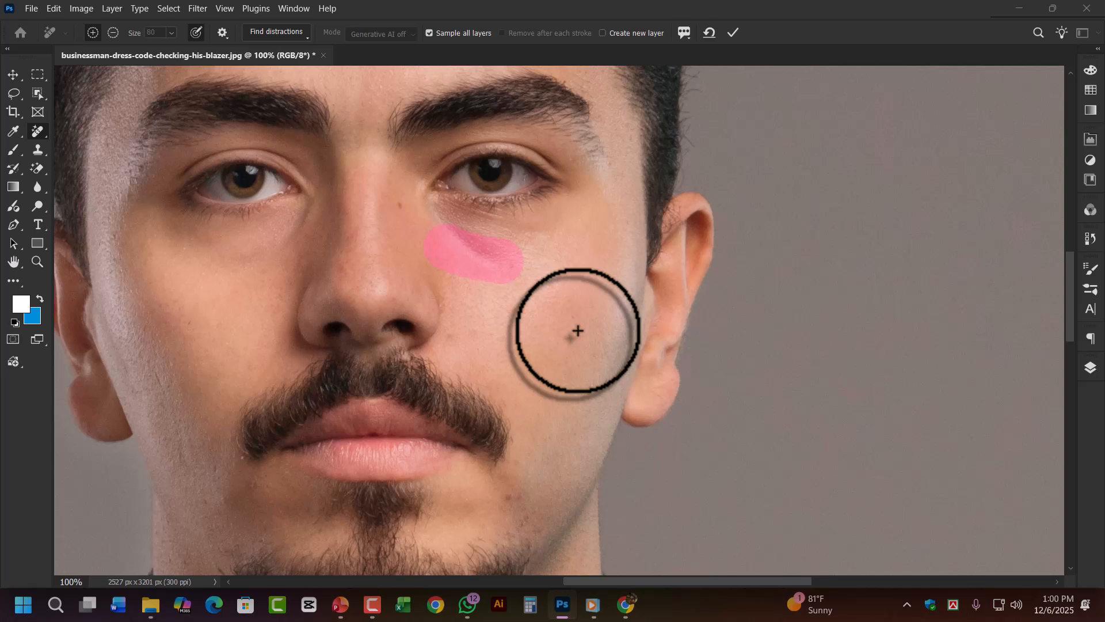
Step: Examine the retouched under-eye area in the whole portrait and in closer views of the face
{"action": "scroll", "coordinate": [577, 330], "scroll_direction": "down", "scroll_amount": 3}
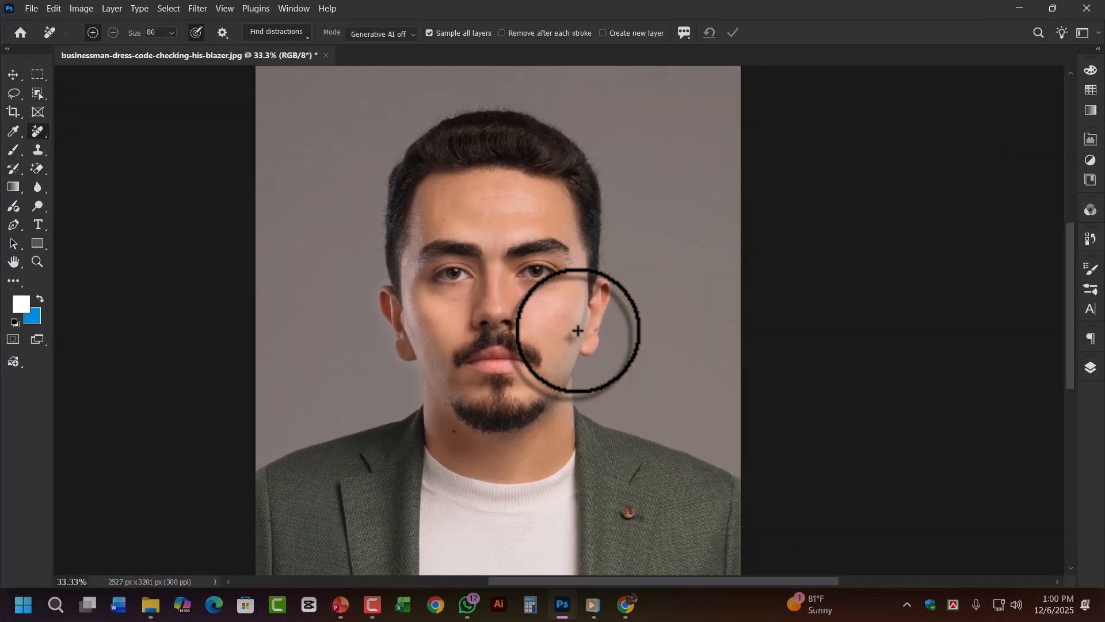
{"action": "scroll", "coordinate": [577, 330], "scroll_direction": "up", "scroll_amount": 2}
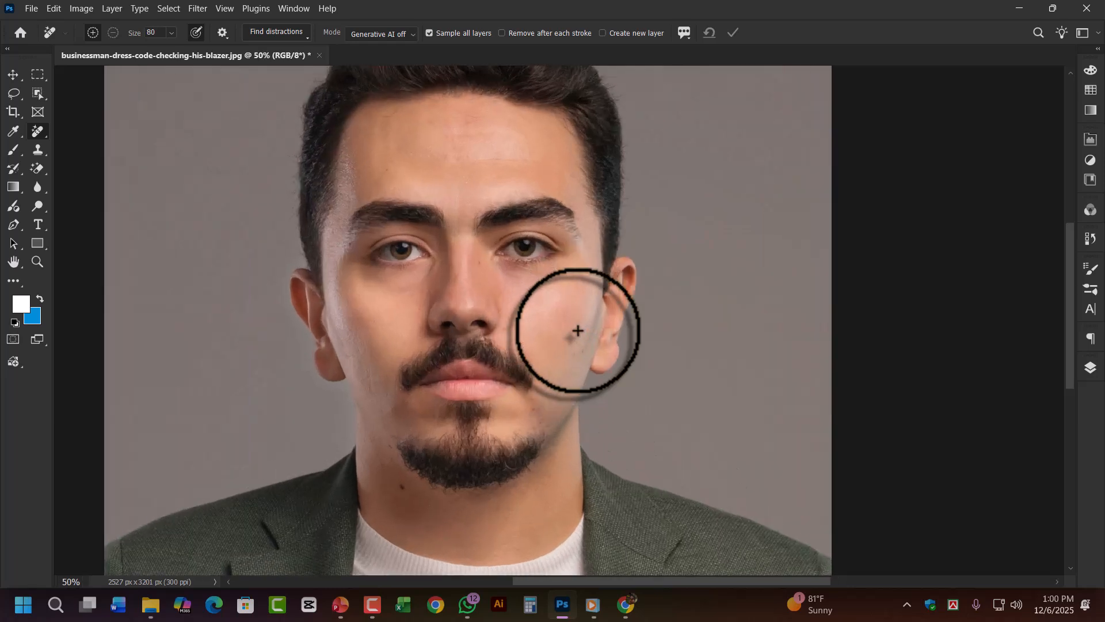
{"action": "scroll", "coordinate": [577, 331], "scroll_direction": "down", "scroll_amount": 3}
{"action": "scroll", "coordinate": [577, 330], "scroll_direction": "down", "scroll_amount": 3}
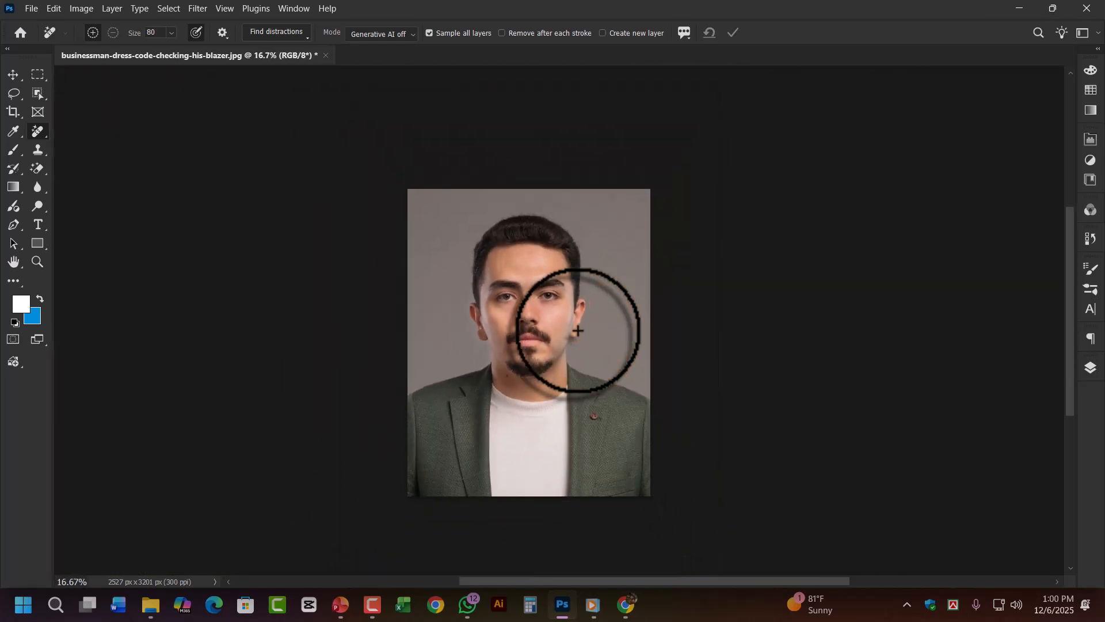
{"action": "scroll", "coordinate": [578, 330], "scroll_direction": "up", "scroll_amount": 3}
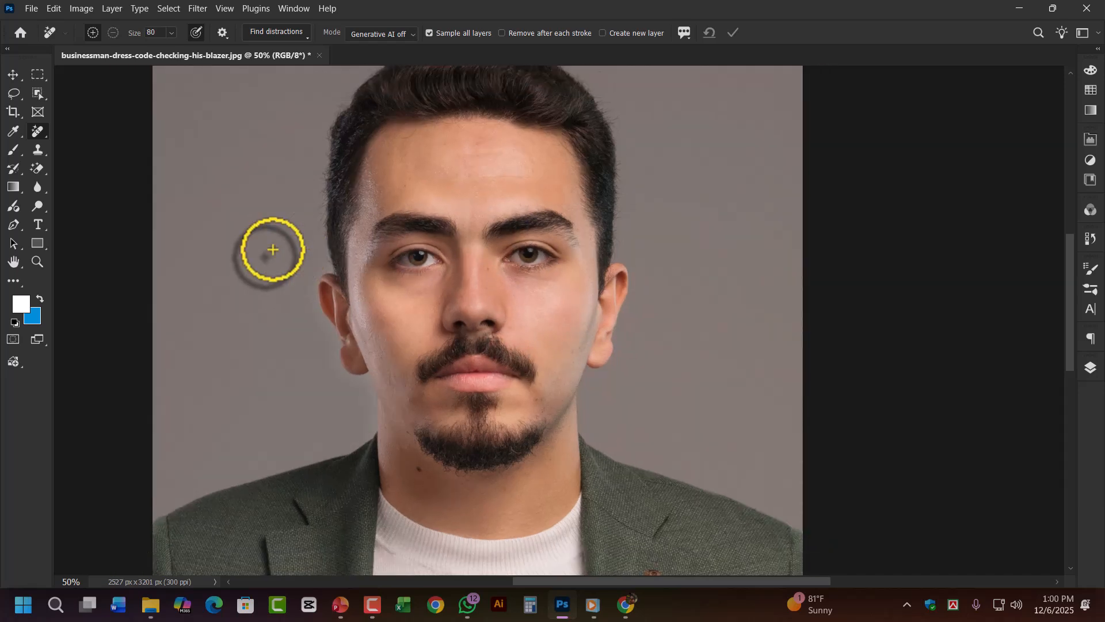
{"action": "scroll", "coordinate": [271, 249], "scroll_direction": "down", "scroll_amount": 2}
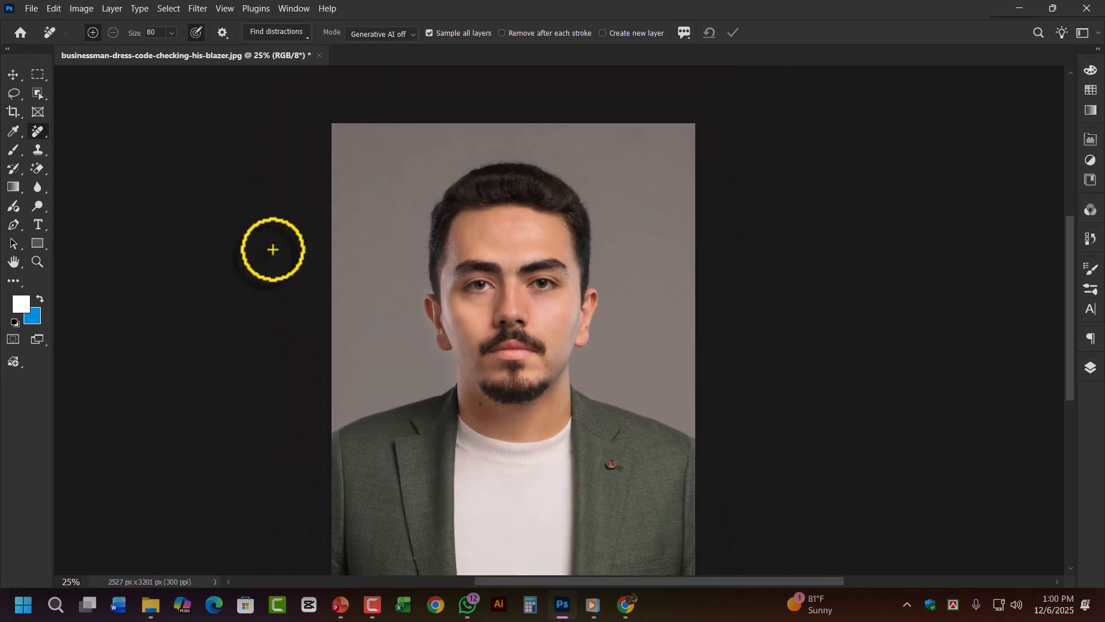
{"action": "scroll", "coordinate": [271, 249], "scroll_direction": "up", "scroll_amount": 1}
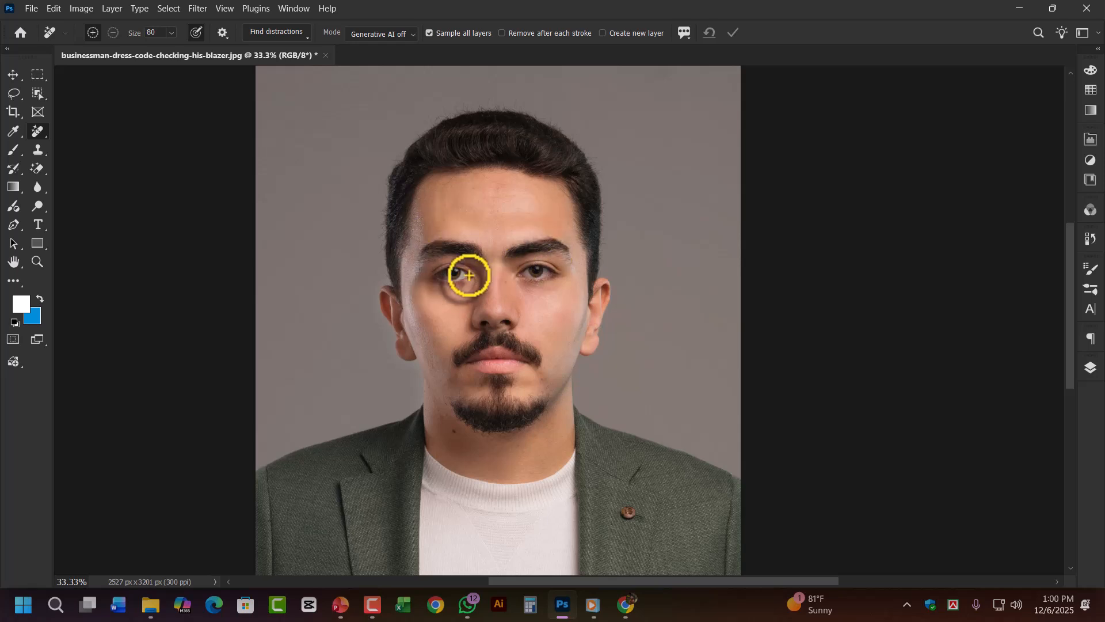
Step: Open the Camera Raw Filter and slightly raise the Luminance of Oranges and Reds in the HSL Color Mixer
{"action": "key", "text": "ctrl+alt+f"}
{"action": "left_click", "coordinate": [594, 237]}
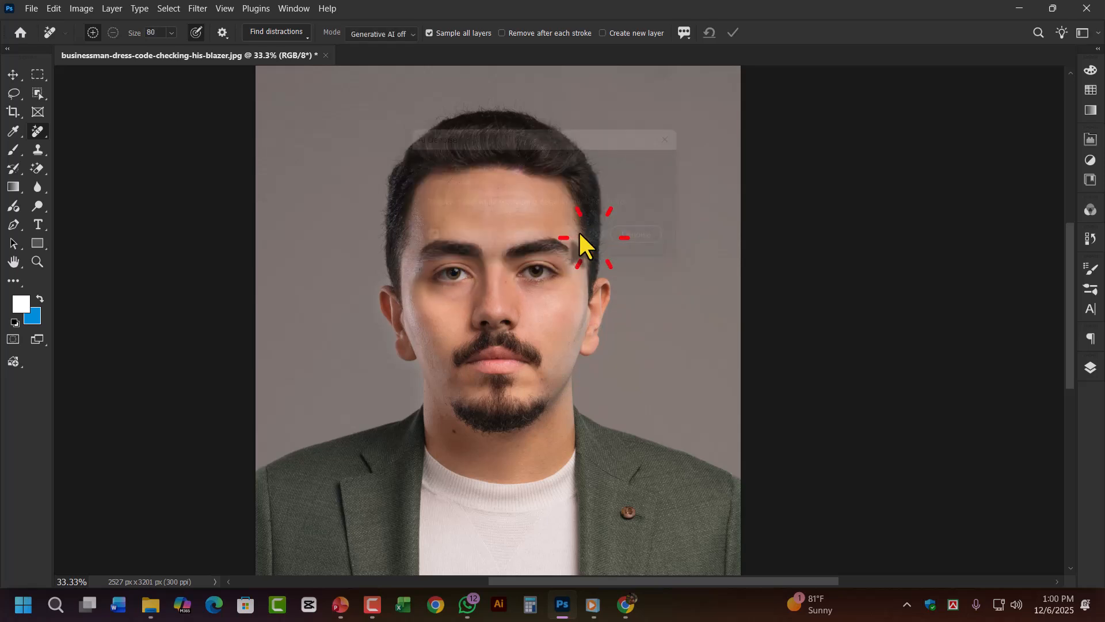
{"action": "left_click", "coordinate": [200, 9]}
{"action": "left_click", "coordinate": [250, 125]}
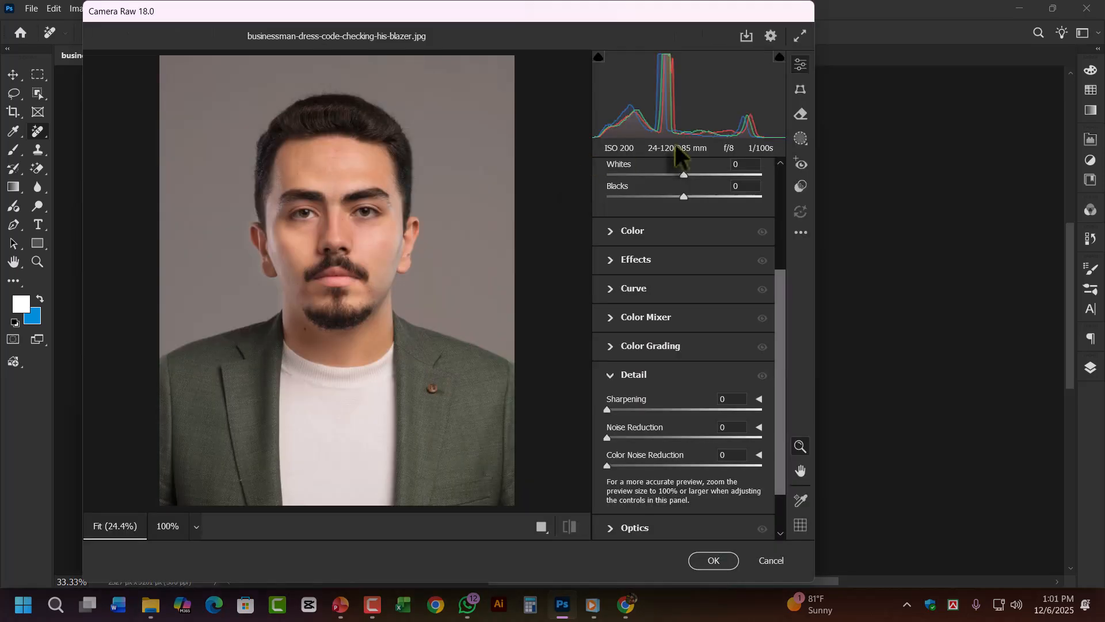
{"action": "scroll", "coordinate": [714, 253], "scroll_direction": "up", "scroll_amount": 4}
{"action": "scroll", "coordinate": [675, 229], "scroll_direction": "down", "scroll_amount": 2}
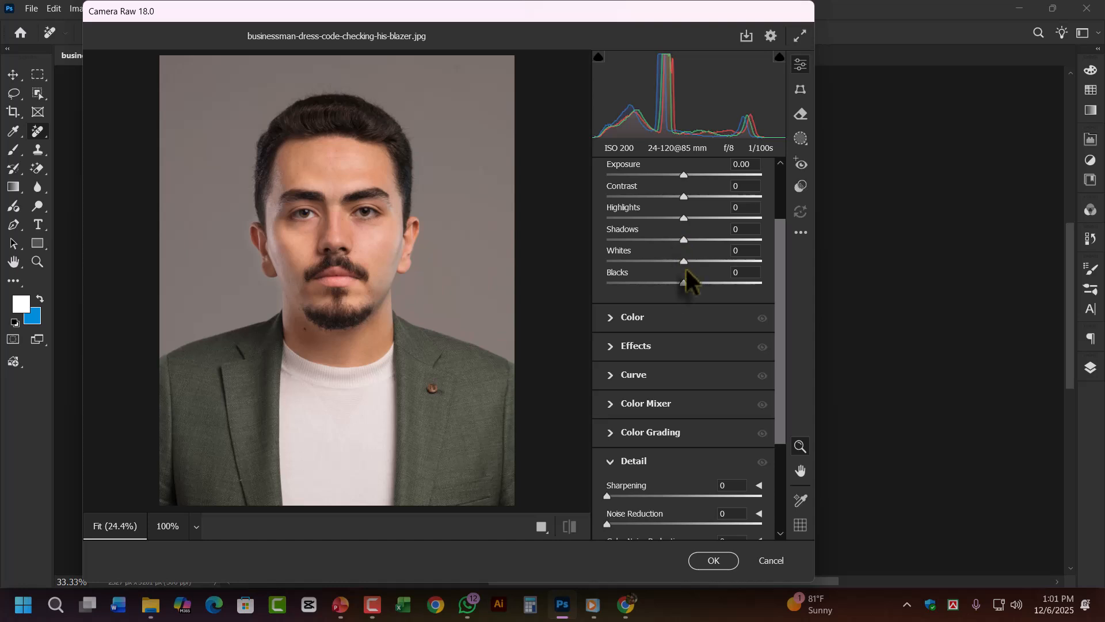
{"action": "scroll", "coordinate": [686, 268], "scroll_direction": "down", "scroll_amount": 3}
{"action": "left_click", "coordinate": [611, 258]}
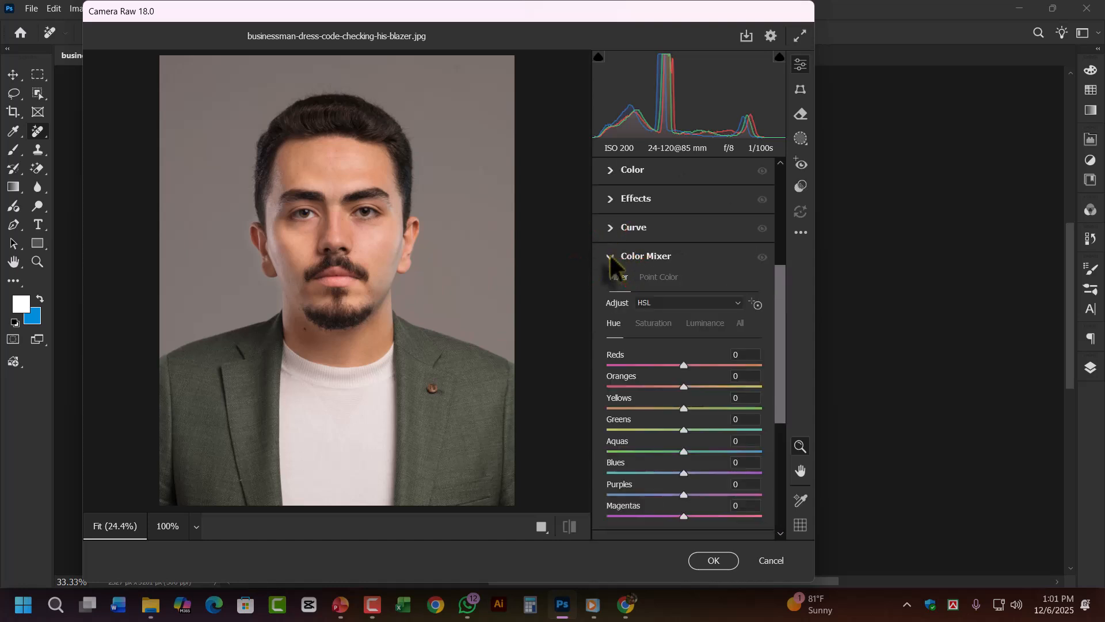
{"action": "left_click", "coordinate": [704, 323]}
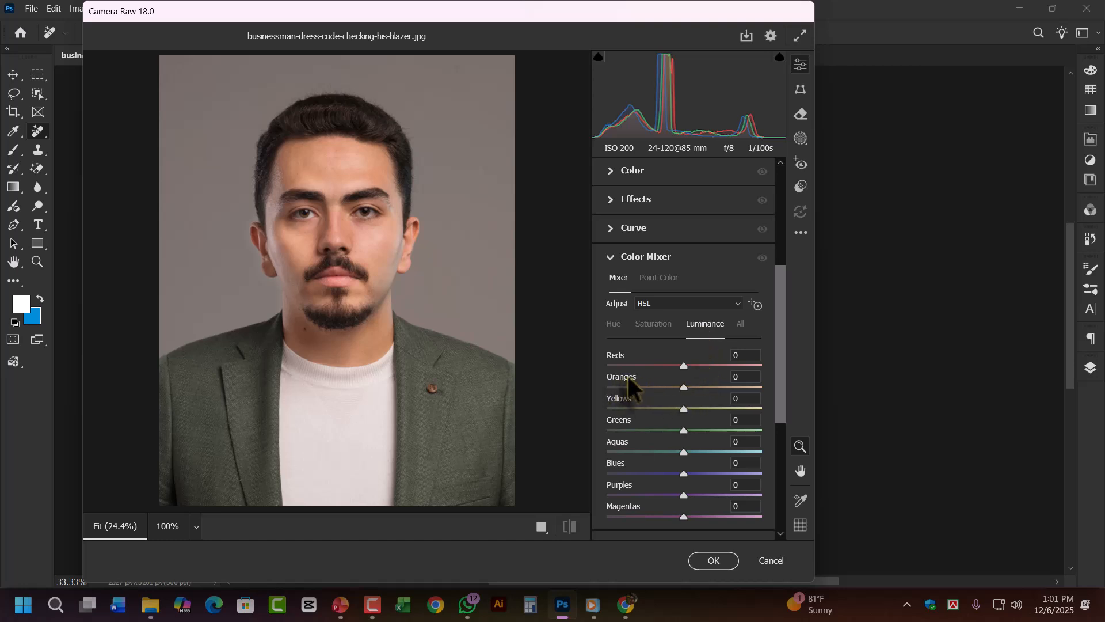
{"action": "left_click_drag", "start_coordinate": [687, 386], "coordinate": [688, 390]}
{"action": "left_click_drag", "start_coordinate": [684, 364], "coordinate": [691, 385]}
Step: Fine-tune the Color Mixer Saturation of Reds with Oranges at +3, add moderate Noise Reduction, and apply the Camera Raw Filter
{"action": "left_click", "coordinate": [659, 324]}
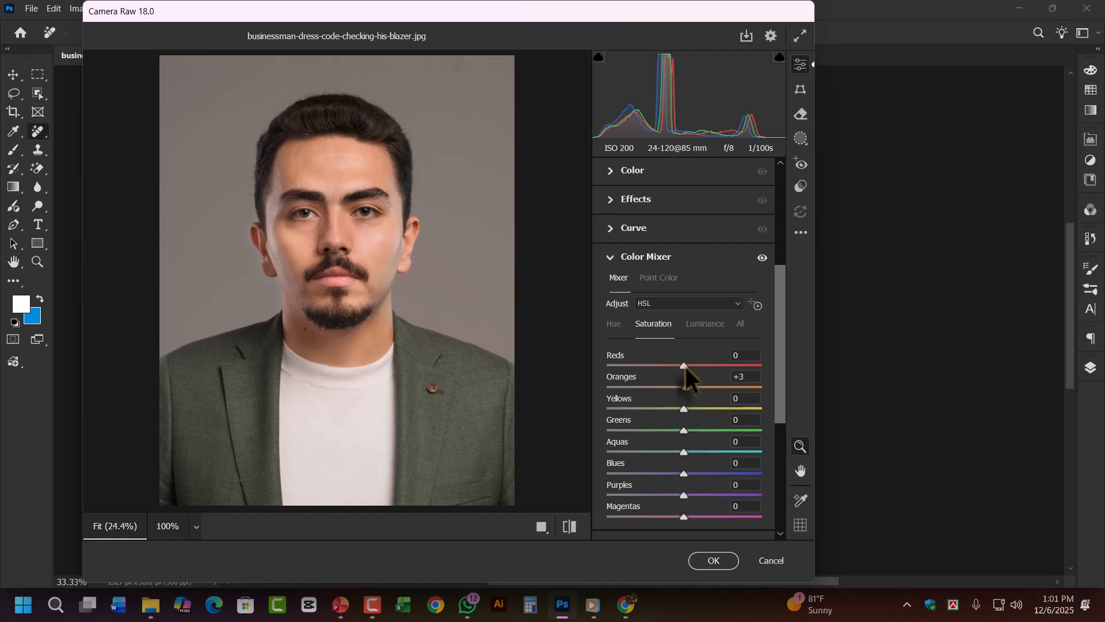
{"action": "left_click_drag", "start_coordinate": [686, 367], "coordinate": [687, 366]}
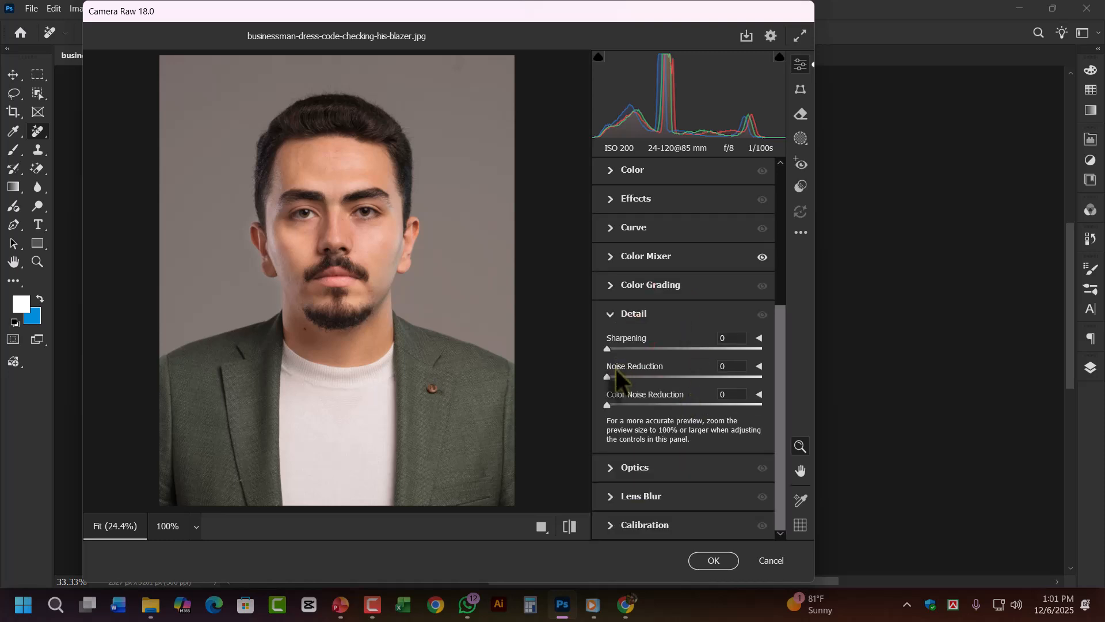
{"action": "left_click", "coordinate": [649, 375]}
{"action": "left_click_drag", "start_coordinate": [640, 375], "coordinate": [635, 374]}
{"action": "left_click", "coordinate": [717, 563]}
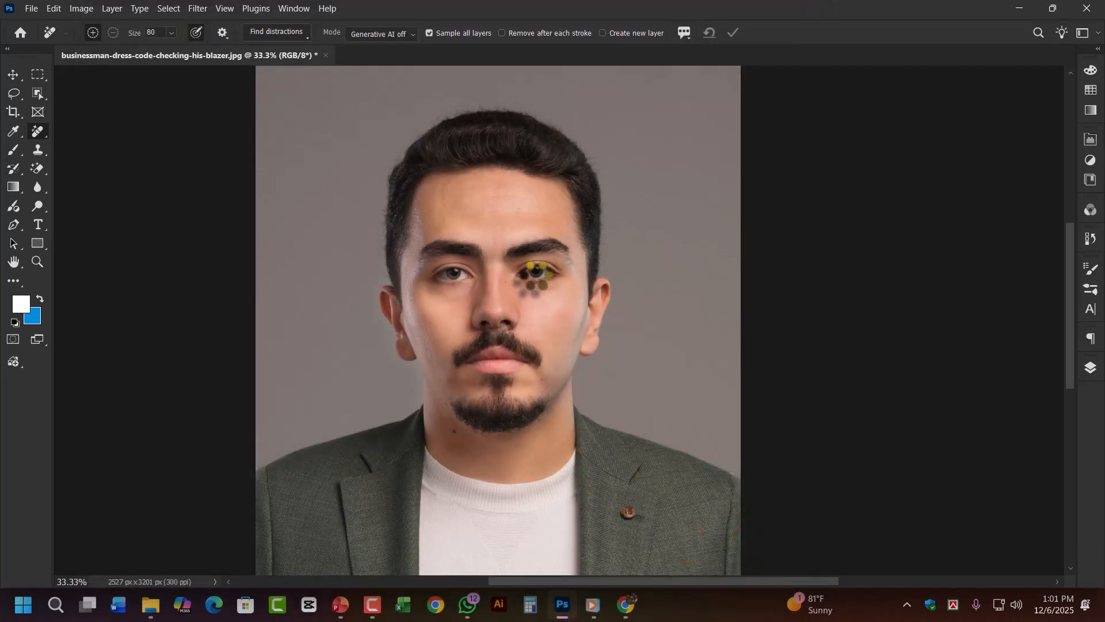
Step: Apply Selective Color to the Reds of the whole image with Cyan -67%, Yellow +57% and Black about -60%
{"action": "left_click", "coordinate": [83, 7]}
{"action": "mouse_move", "coordinate": [108, 44]}
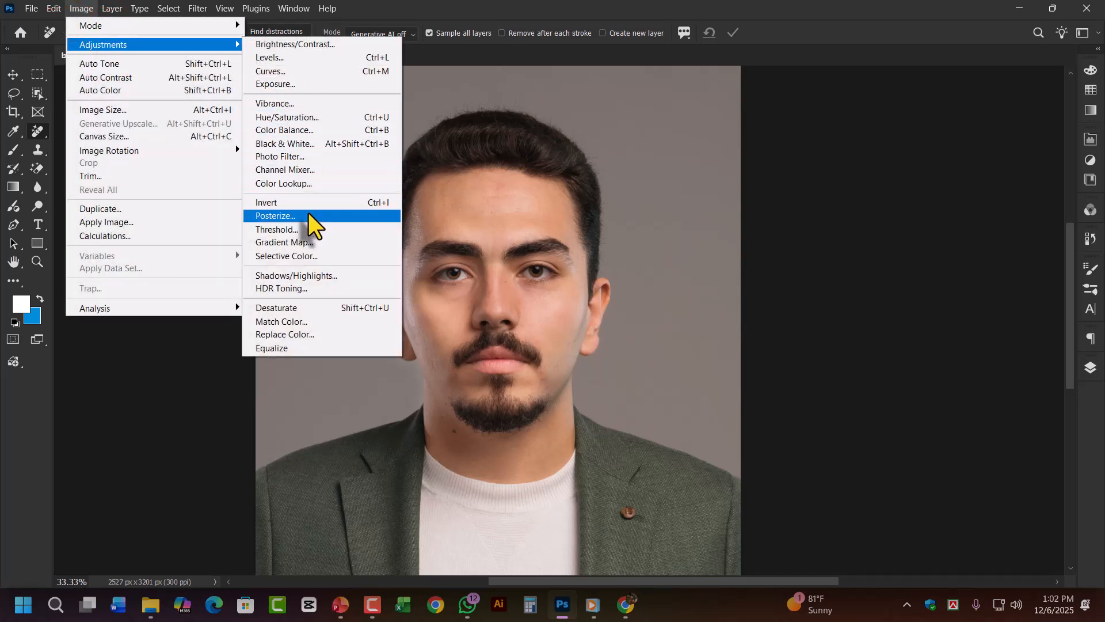
{"action": "left_click", "coordinate": [300, 255]}
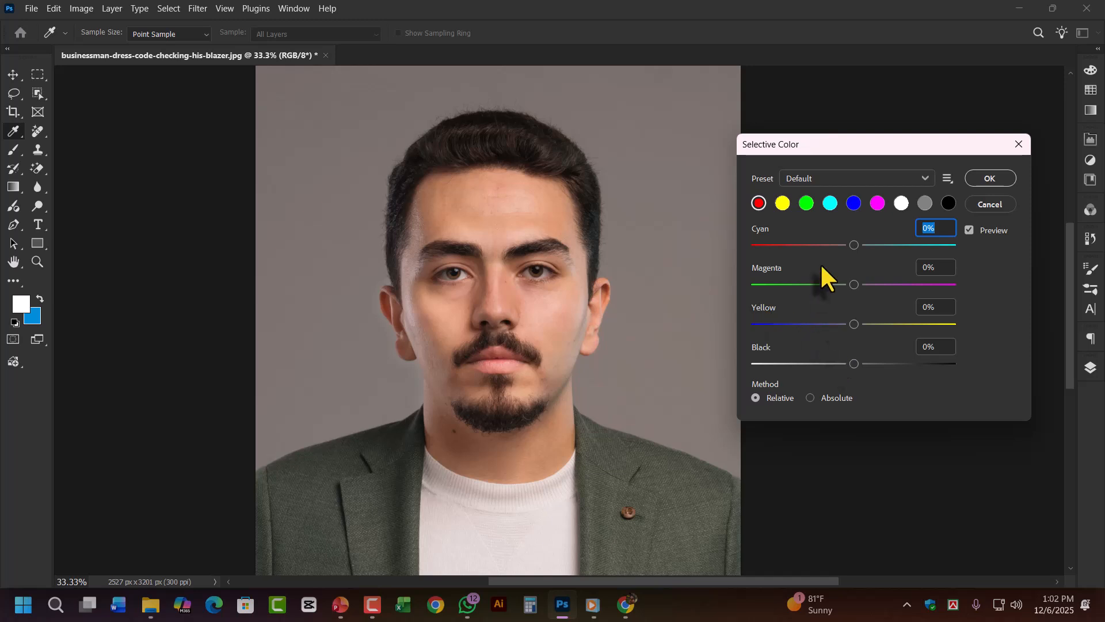
{"action": "mouse_move", "coordinate": [818, 363]}
{"action": "left_mouse_down"}
{"action": "mouse_move", "coordinate": [831, 365]}
{"action": "mouse_move", "coordinate": [777, 360]}
{"action": "mouse_move", "coordinate": [816, 364]}
{"action": "left_mouse_up"}
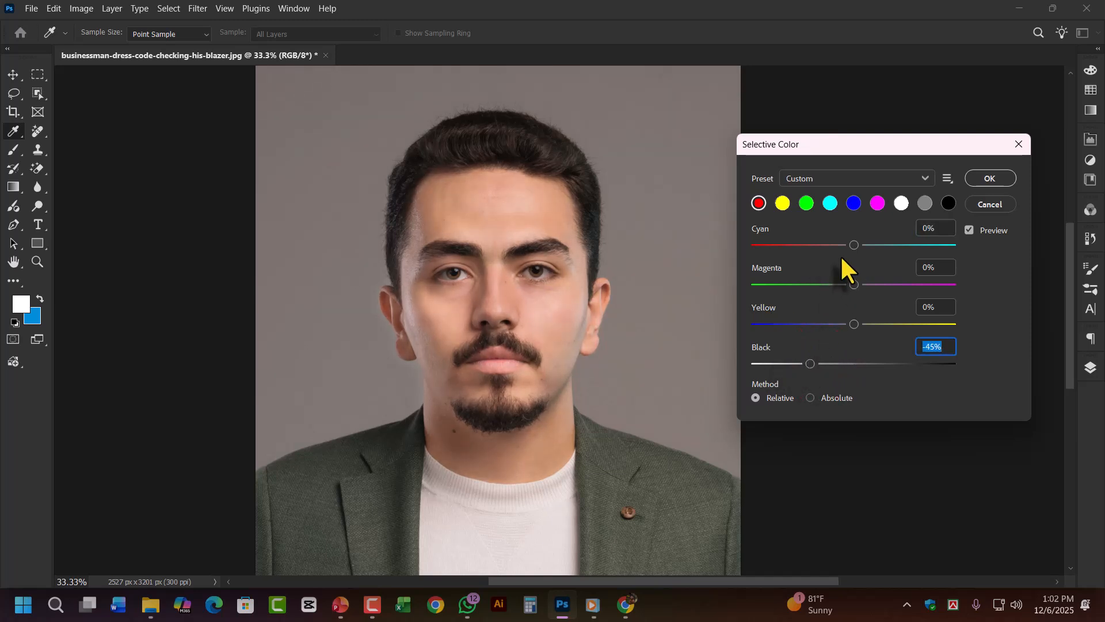
{"action": "left_click", "coordinate": [797, 245]}
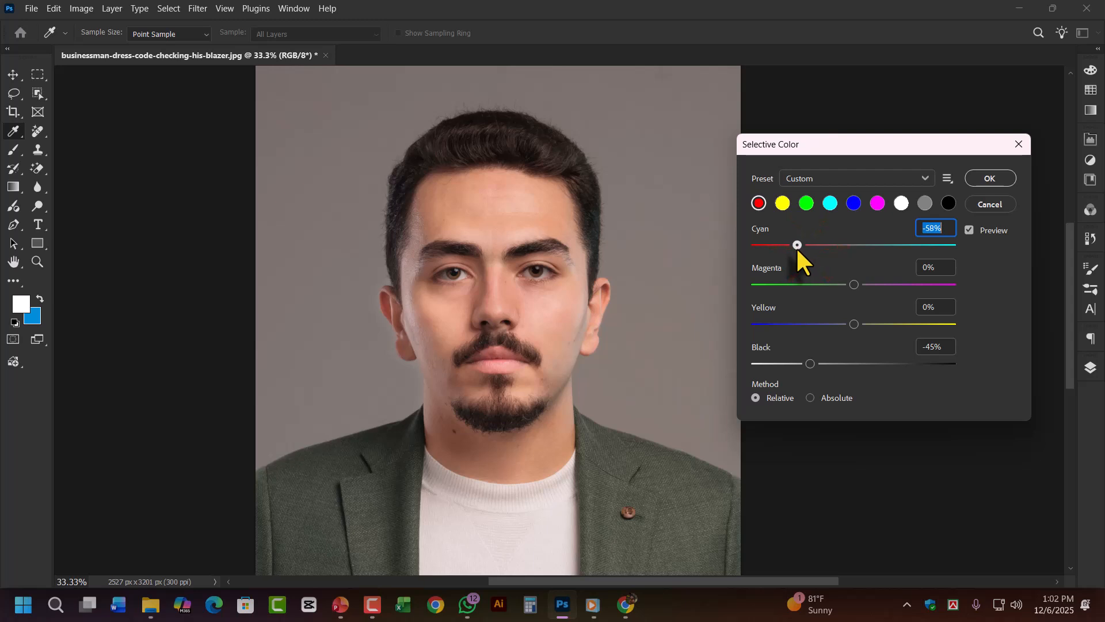
{"action": "left_click_drag", "start_coordinate": [813, 363], "coordinate": [796, 363]}
{"action": "left_click_drag", "start_coordinate": [797, 245], "coordinate": [775, 246]}
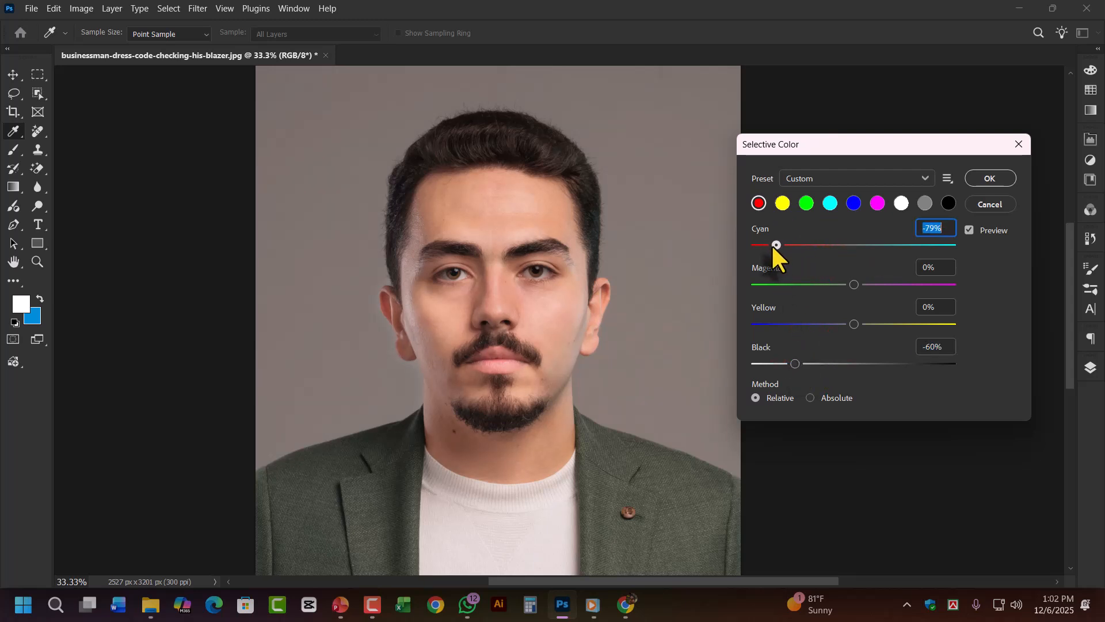
{"action": "left_click", "coordinate": [910, 324]}
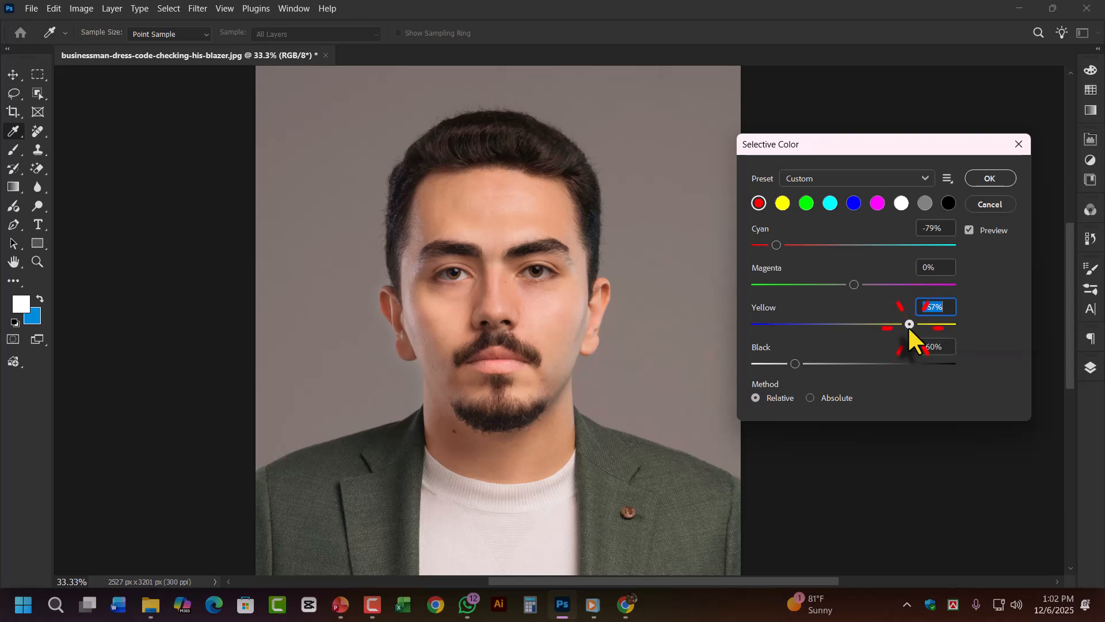
{"action": "left_click", "coordinate": [788, 246]}
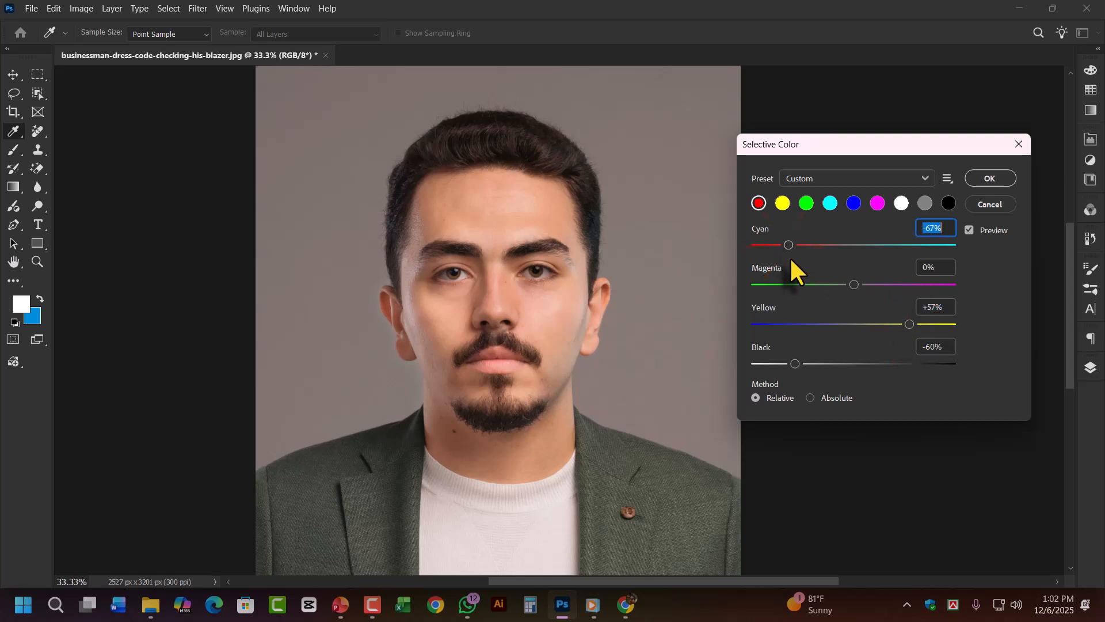
{"action": "left_click", "coordinate": [796, 363]}
{"action": "left_click", "coordinate": [972, 180]}
{"action": "key", "text": "j"}
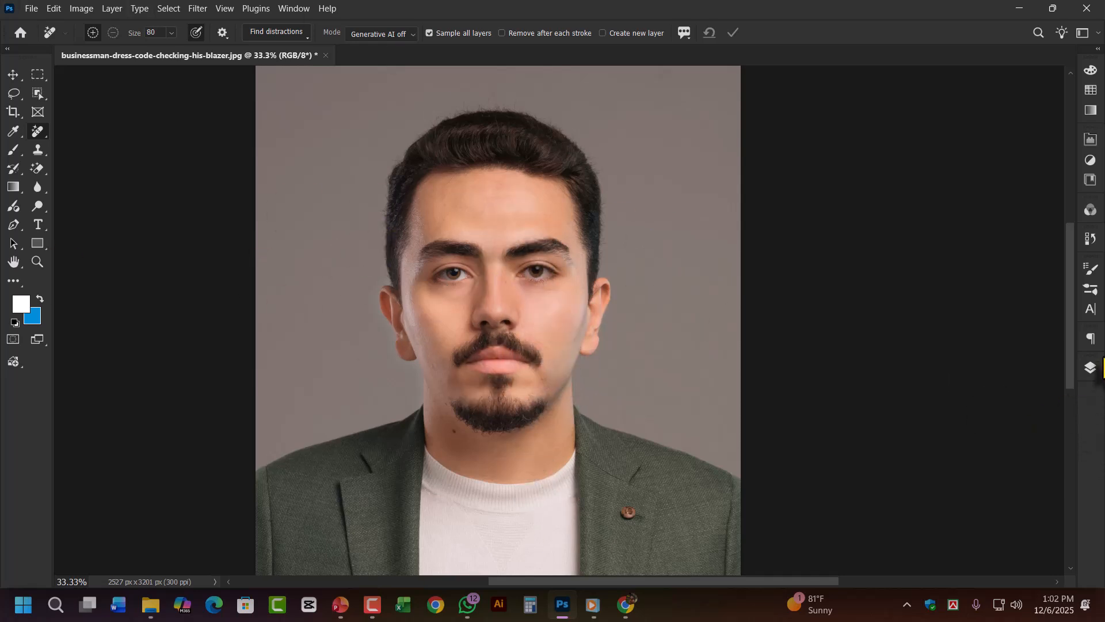
Step: Compare the Crop history state with the last Selective Color state, finishing on the Selective Color state
{"action": "left_click", "coordinate": [1090, 239]}
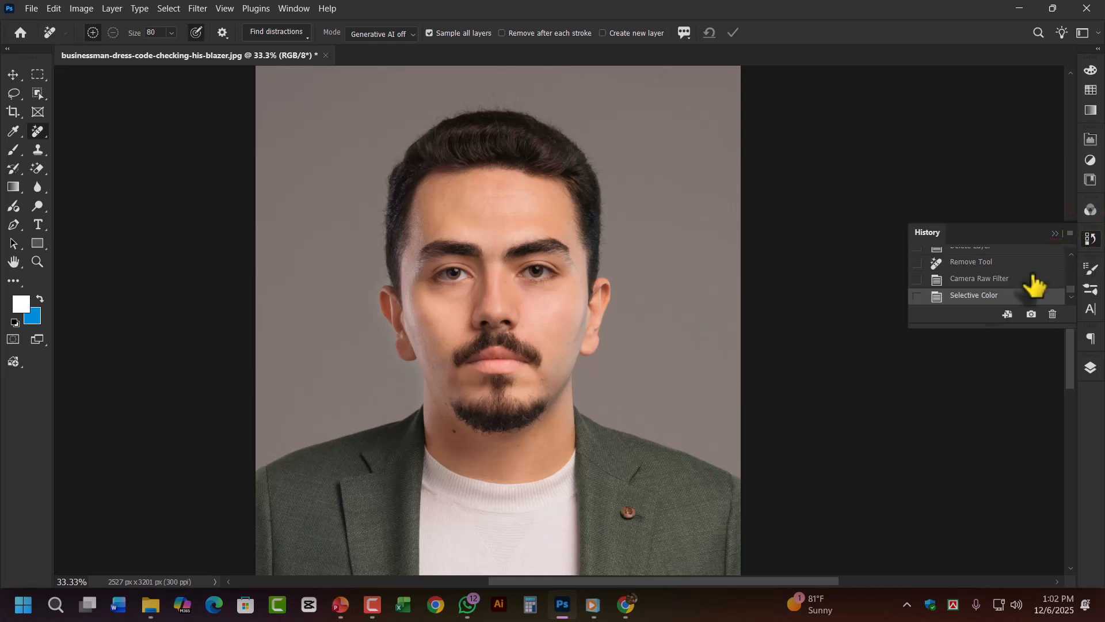
{"action": "scroll", "coordinate": [1008, 293], "scroll_direction": "up", "scroll_amount": 5}
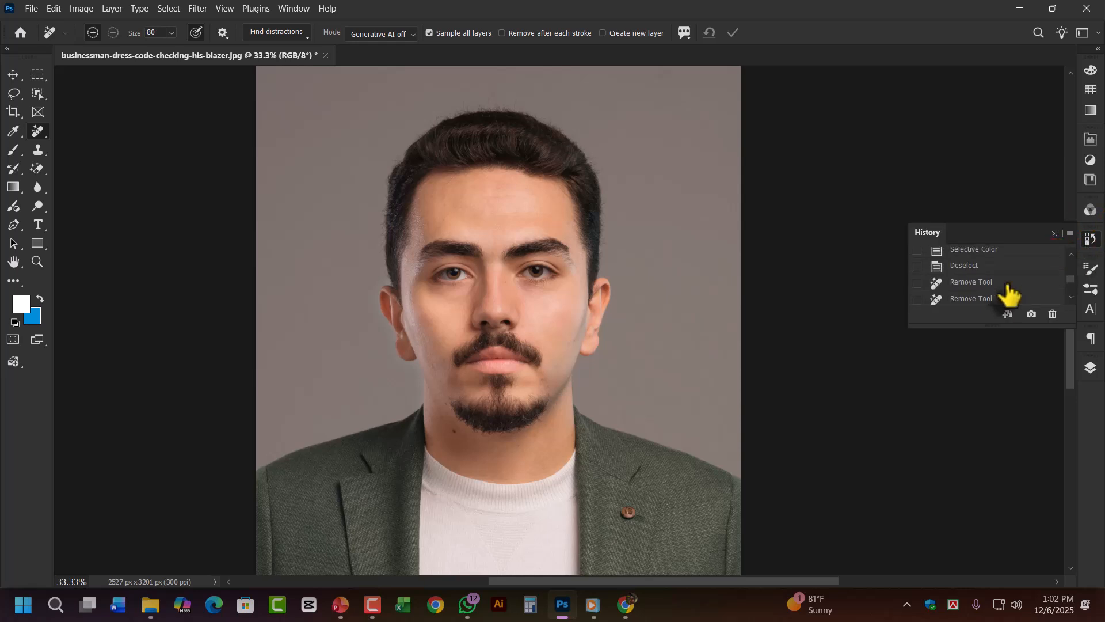
{"action": "scroll", "coordinate": [1008, 294], "scroll_direction": "up", "scroll_amount": 5}
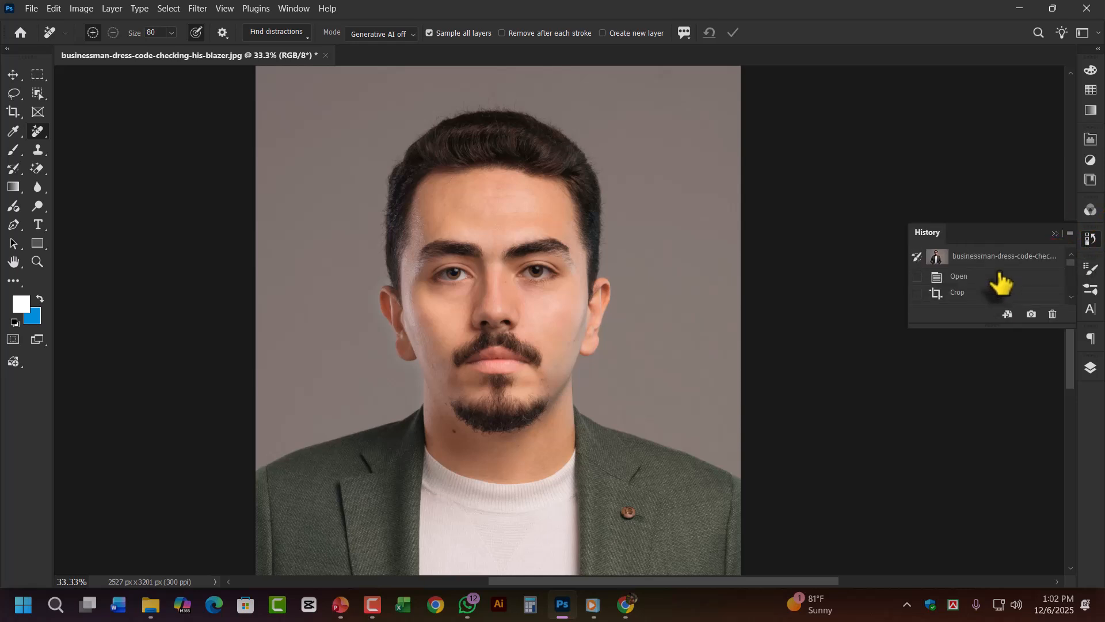
{"action": "left_click", "coordinate": [977, 293]}
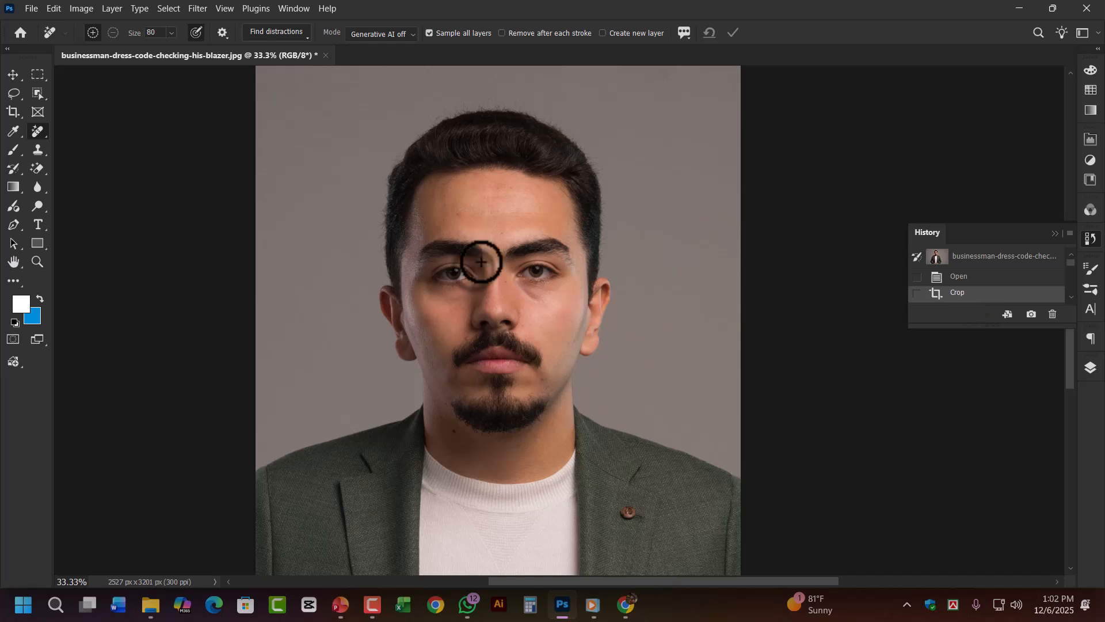
{"action": "scroll", "coordinate": [995, 296], "scroll_direction": "down", "scroll_amount": 6}
{"action": "left_click", "coordinate": [980, 297]}
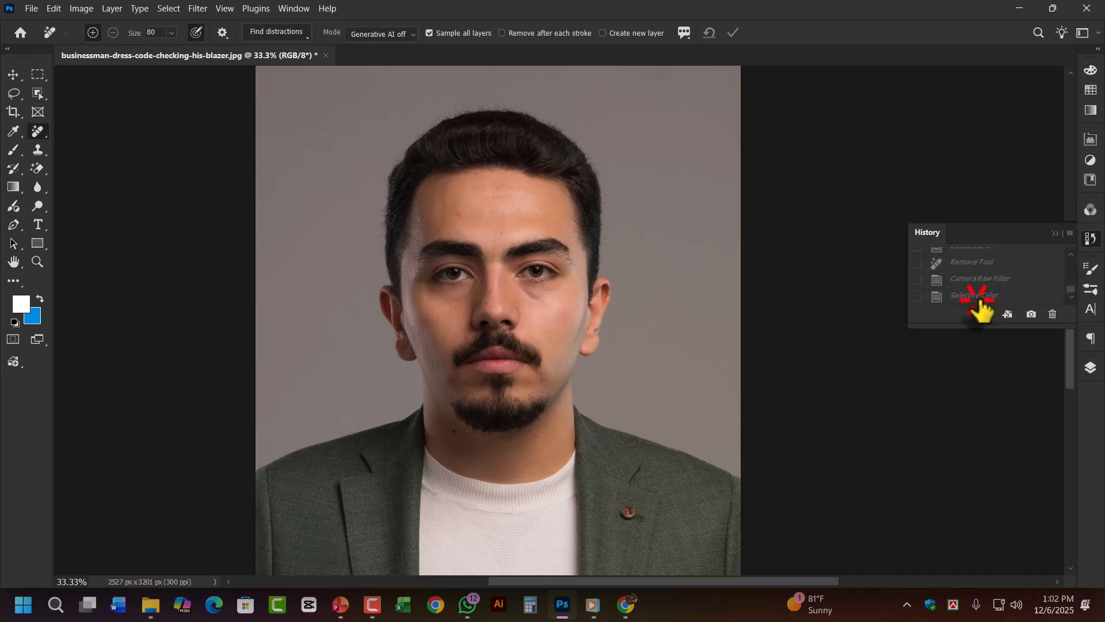
{"action": "key", "text": "ctrl+alt+z"}
{"action": "key", "text": "ctrl+alt+z"}
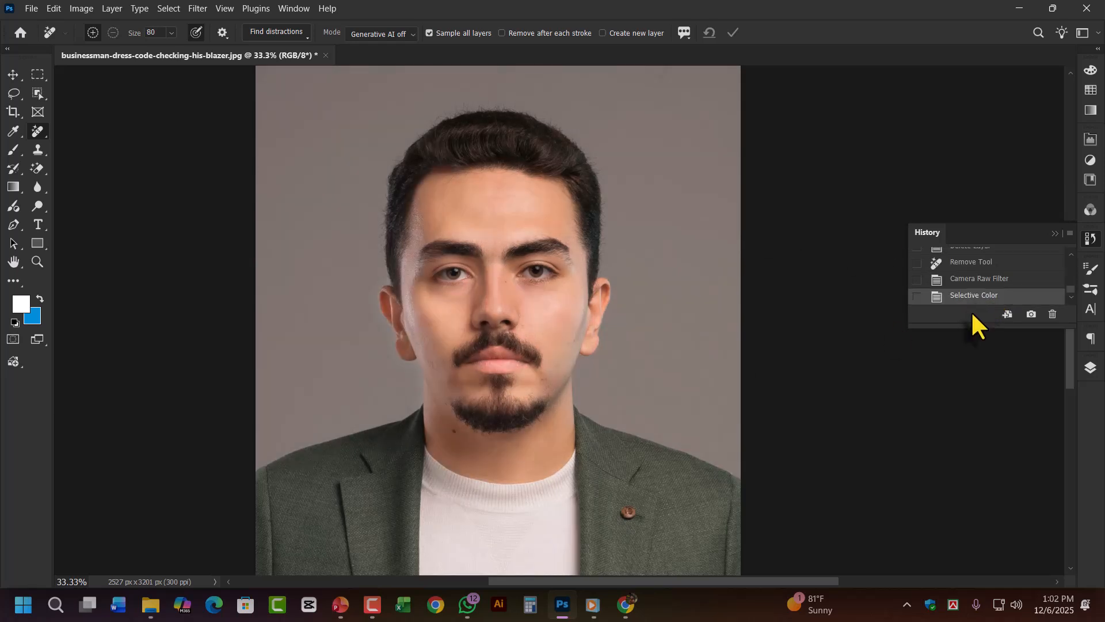
{"action": "key", "text": "ctrl+alt+z"}
{"action": "key", "text": "ctrl+alt+z"}
Step: Darken the portrait slightly with a Curves adjustment, pulling the middle of the RGB curve down a little
{"action": "left_click", "coordinate": [81, 9]}
{"action": "mouse_move", "coordinate": [141, 43]}
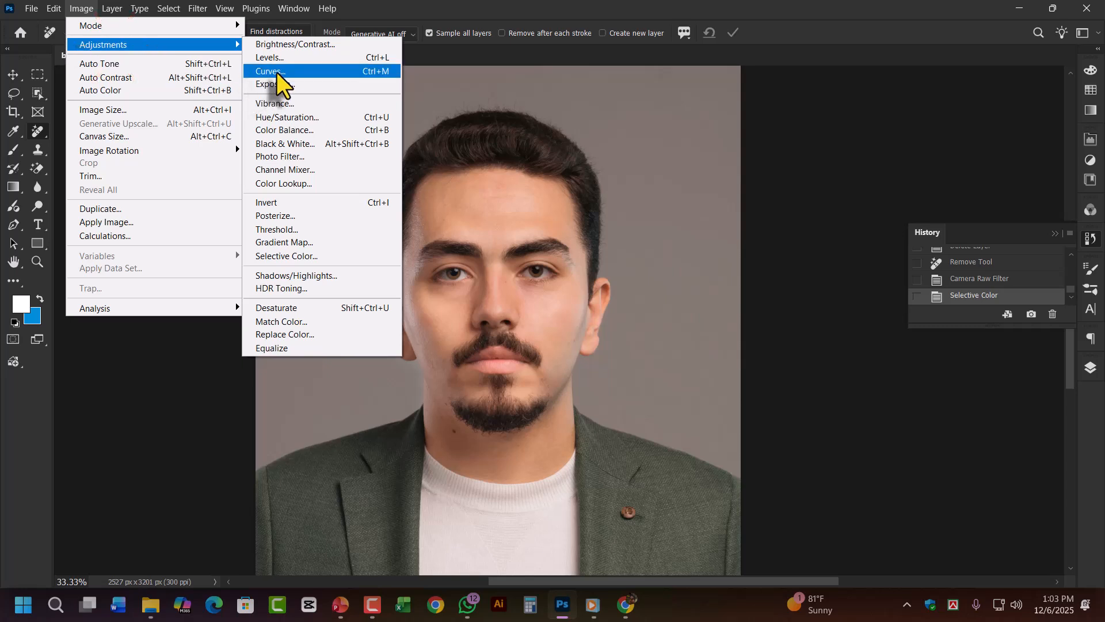
{"action": "left_click", "coordinate": [351, 72]}
{"action": "left_click_drag", "start_coordinate": [641, 126], "coordinate": [883, 114]}
{"action": "left_click", "coordinate": [875, 268]}
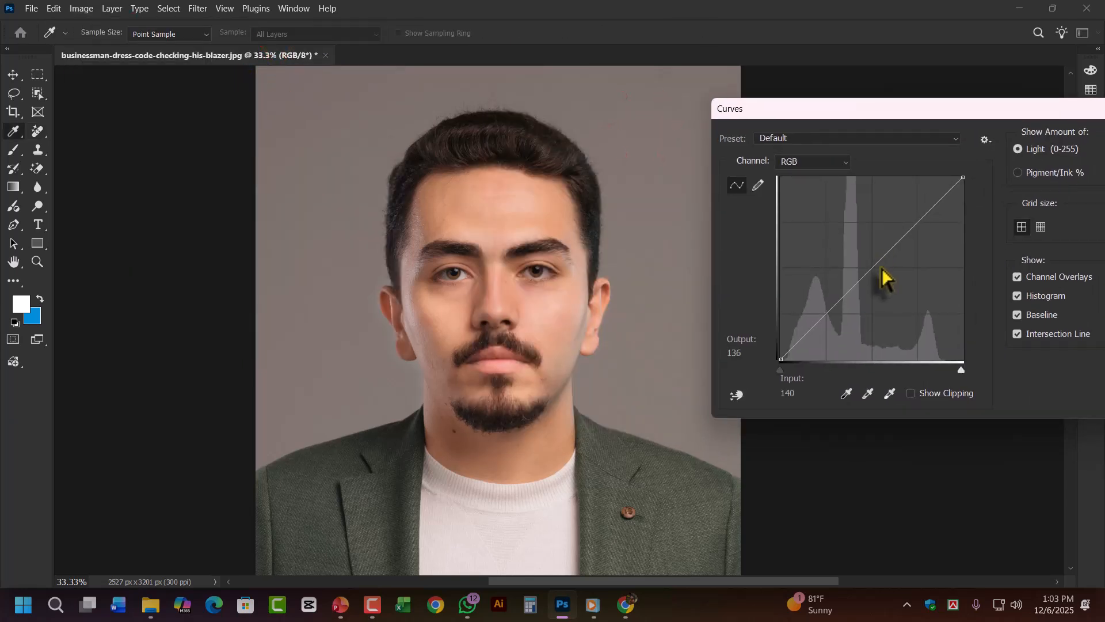
{"action": "left_click_drag", "start_coordinate": [876, 270], "coordinate": [876, 273]}
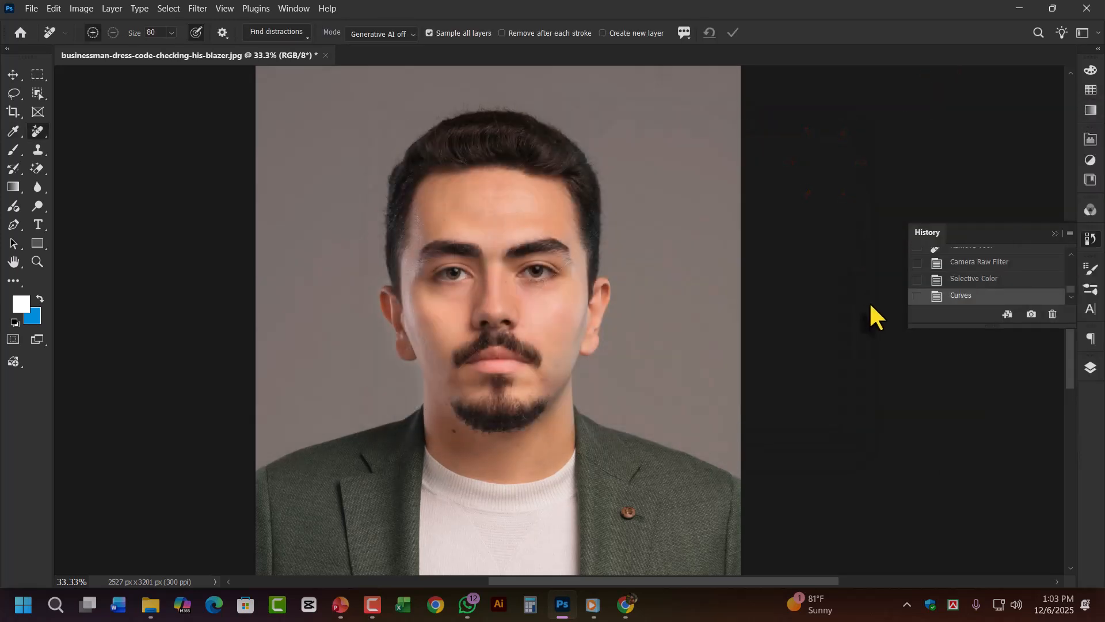
Step: Examine the retouched portrait close up and as a whole
{"action": "key", "text": "ctrl+plus"}
{"action": "key", "text": "ctrl+plus"}
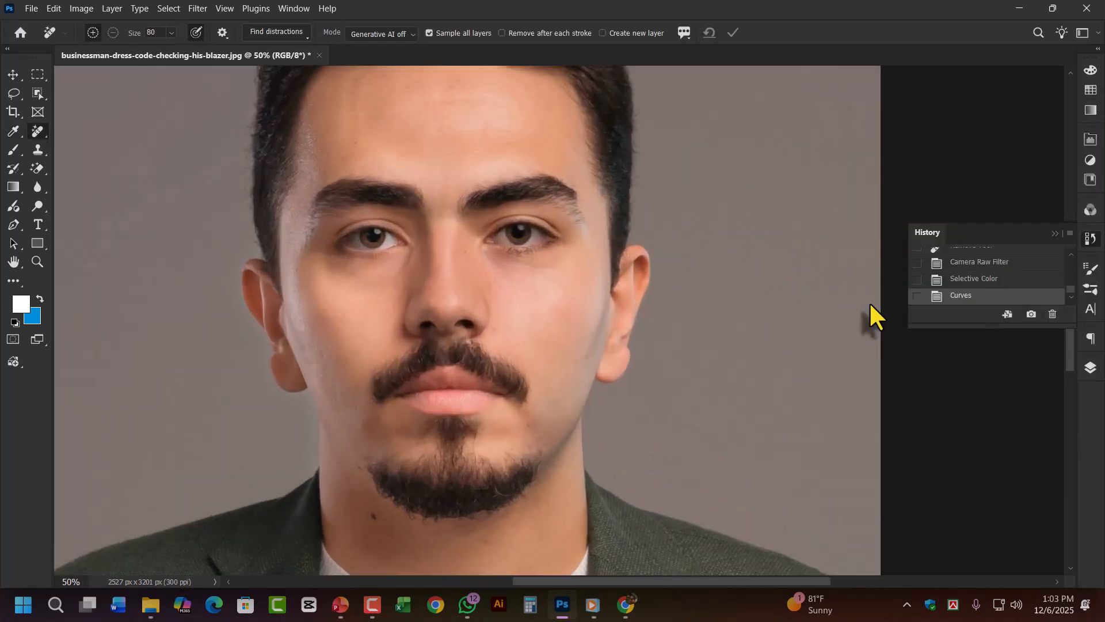
{"action": "key", "text": "ctrl+minus"}
{"action": "key", "text": "ctrl+minus"}
{"action": "key", "text": "ctrl+minus"}
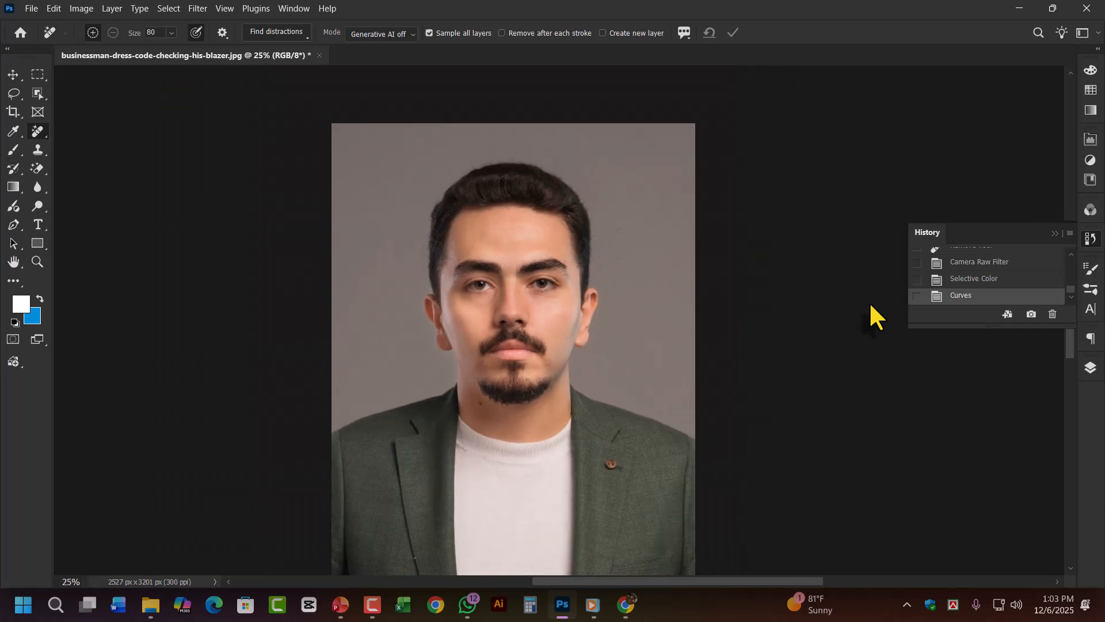
{"action": "key", "text": "ctrl+plus"}
{"action": "key", "text": "ctrl+minus"}
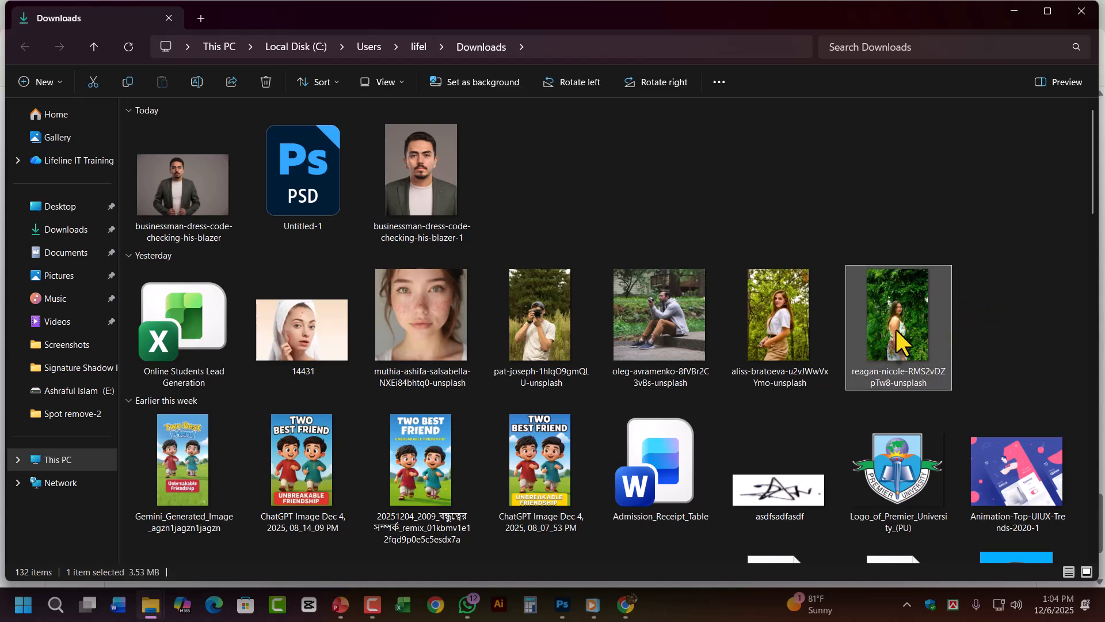
Step: Open the Unsplash photo of the woman in a floral dress from the Downloads folder in Photoshop and start the Camera Raw Filter
{"action": "left_click_drag", "start_coordinate": [897, 320], "coordinate": [465, 26]}
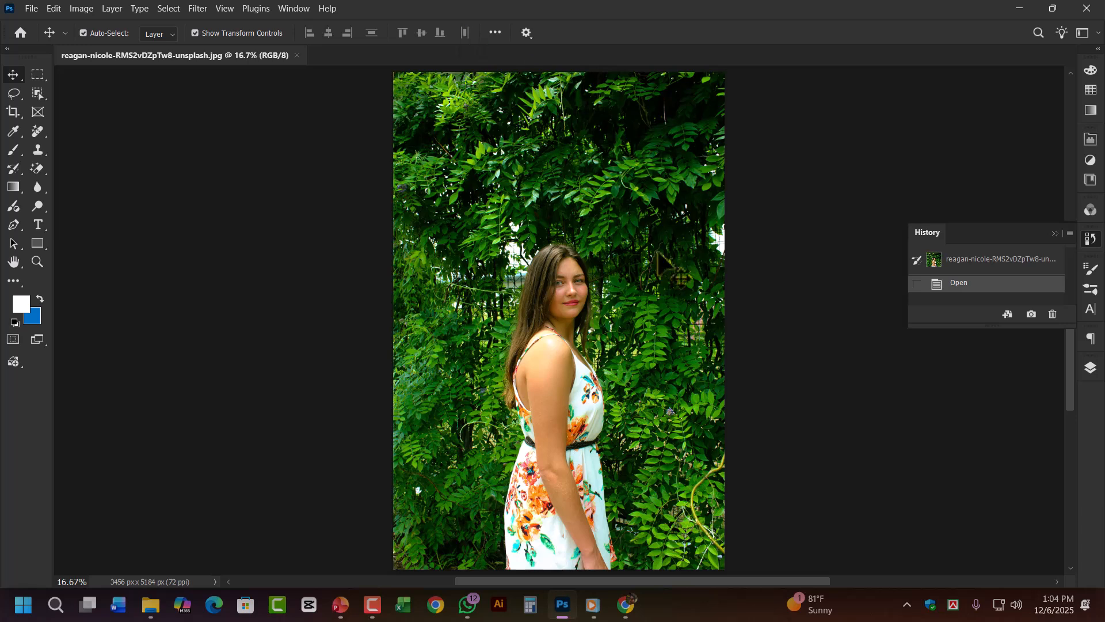
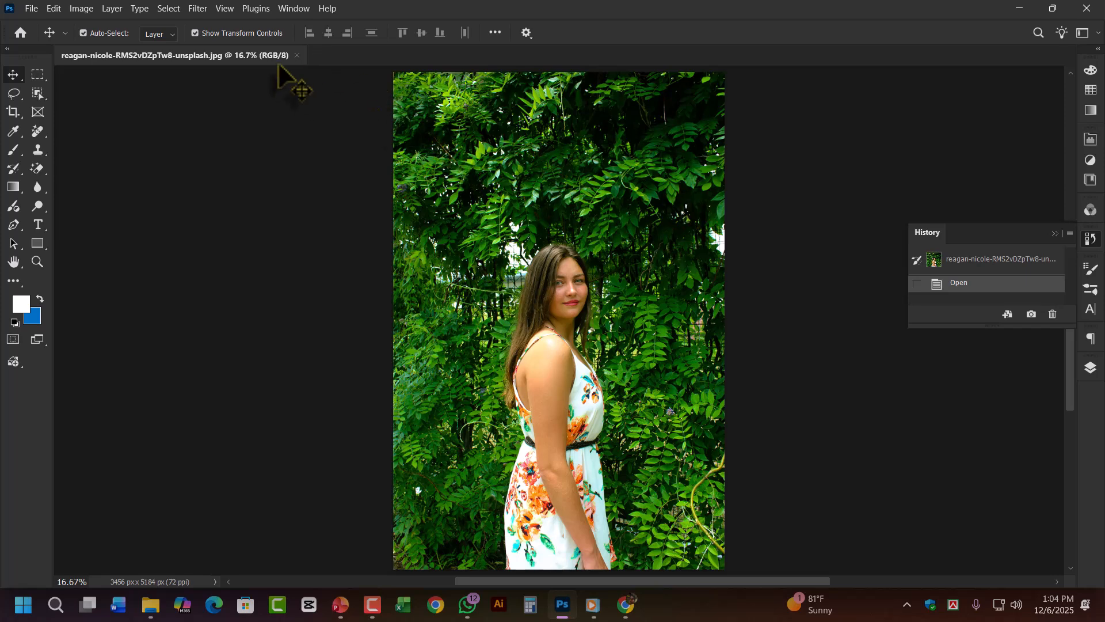
{"action": "left_click", "coordinate": [197, 11]}
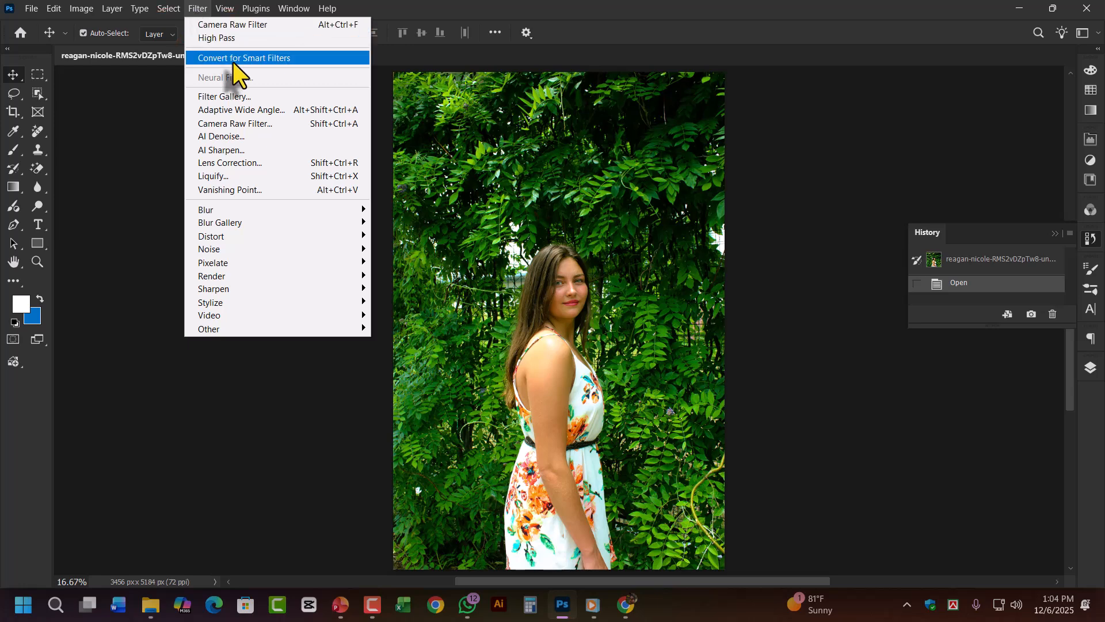
{"action": "left_click", "coordinate": [257, 123]}
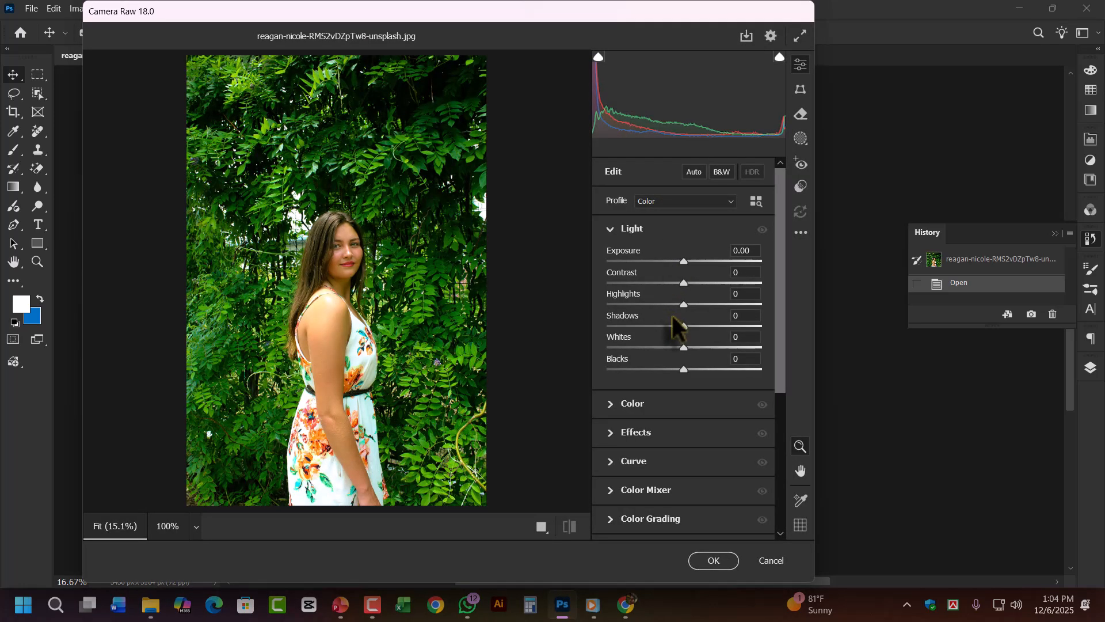
Step: Apply Lens Blur to the photo in Camera Raw with the person kept in focus
{"action": "scroll", "coordinate": [673, 316], "scroll_direction": "down", "scroll_amount": 5}
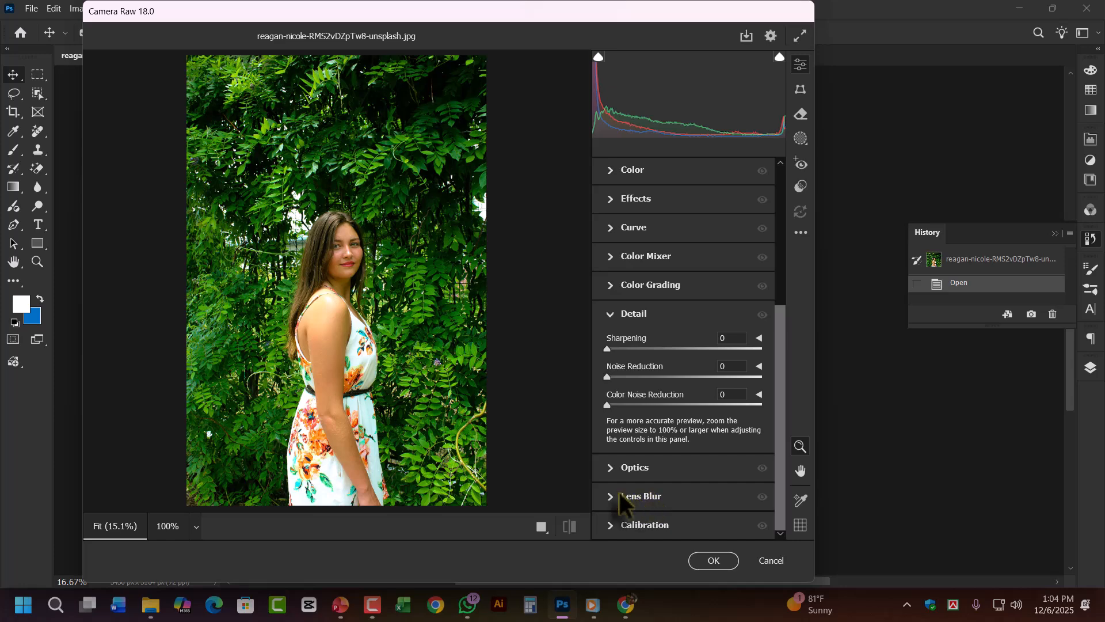
{"action": "mouse_move", "coordinate": [611, 505]}
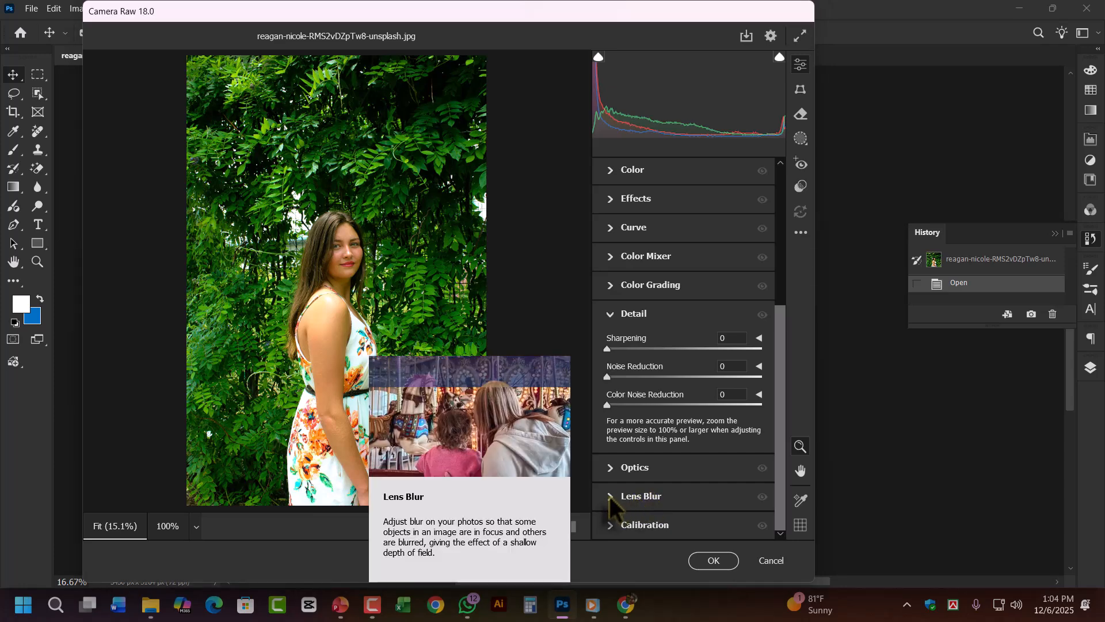
{"action": "left_click", "coordinate": [611, 500]}
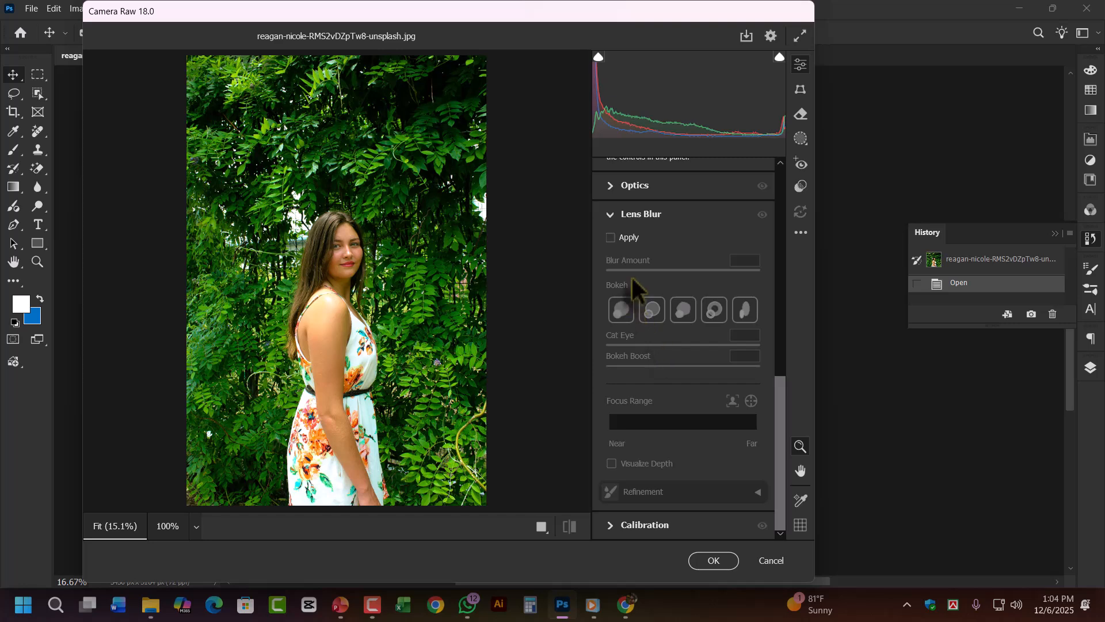
{"action": "left_click", "coordinate": [610, 237]}
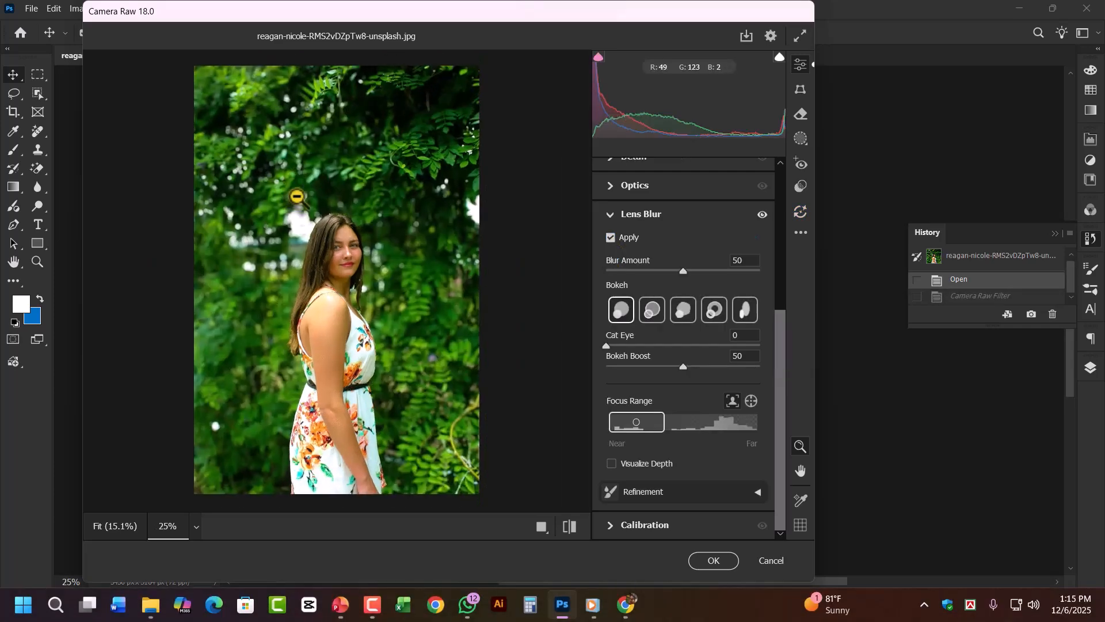
Step: Inspect the Lens Blur preview around the woman's hair, face and shoulders and across the background foliage
{"action": "scroll", "coordinate": [296, 193], "scroll_direction": "up", "scroll_amount": 1}
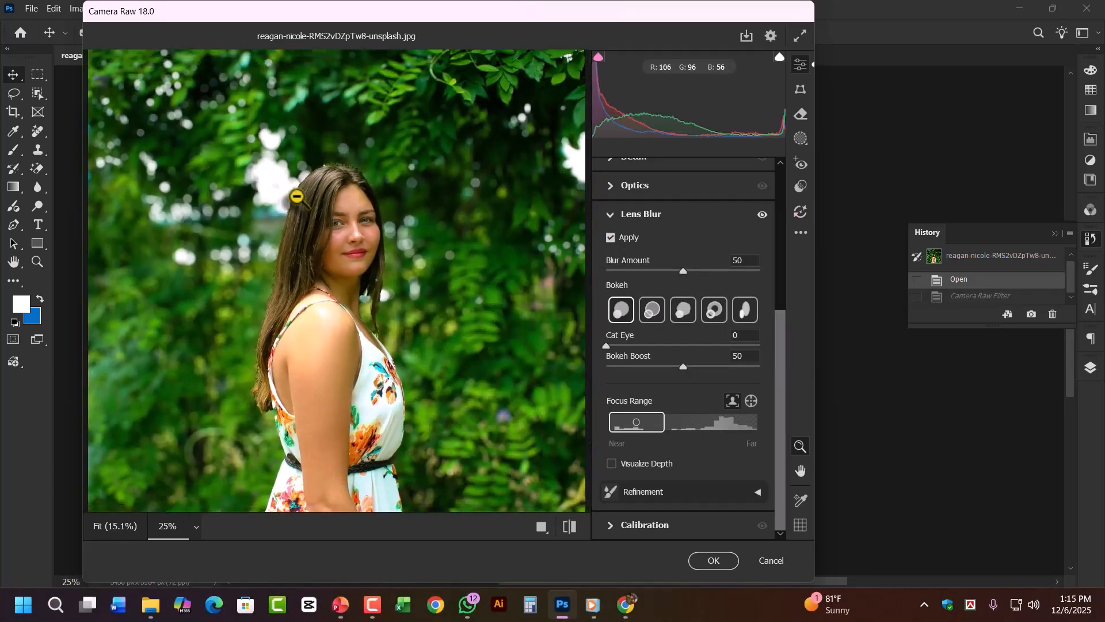
{"action": "left_click", "coordinate": [296, 196], "text": "alt"}
{"action": "scroll", "coordinate": [297, 196], "scroll_direction": "up", "scroll_amount": 1}
{"action": "scroll", "coordinate": [296, 196], "scroll_direction": "up", "scroll_amount": 1}
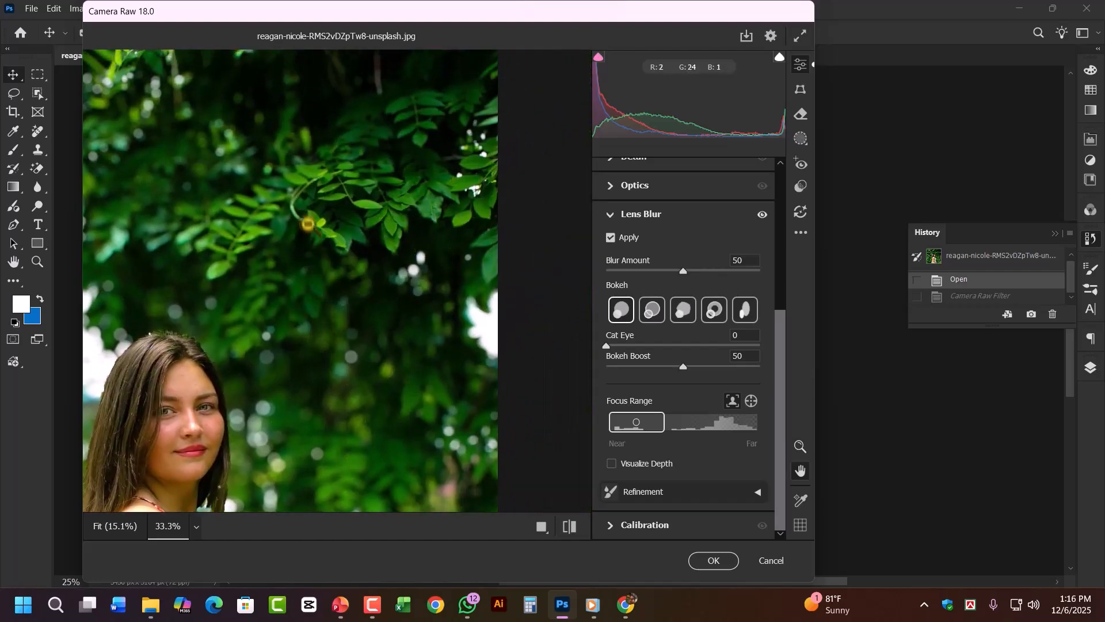
{"action": "left_click_drag", "start_coordinate": [287, 281], "coordinate": [446, 157]}
{"action": "left_click_drag", "start_coordinate": [319, 211], "coordinate": [399, 214]}
{"action": "left_click_drag", "start_coordinate": [231, 243], "coordinate": [256, 182]}
{"action": "left_click_drag", "start_coordinate": [390, 384], "coordinate": [352, 249]}
{"action": "left_click_drag", "start_coordinate": [220, 398], "coordinate": [200, 423]}
{"action": "left_click_drag", "start_coordinate": [380, 145], "coordinate": [396, 289]}
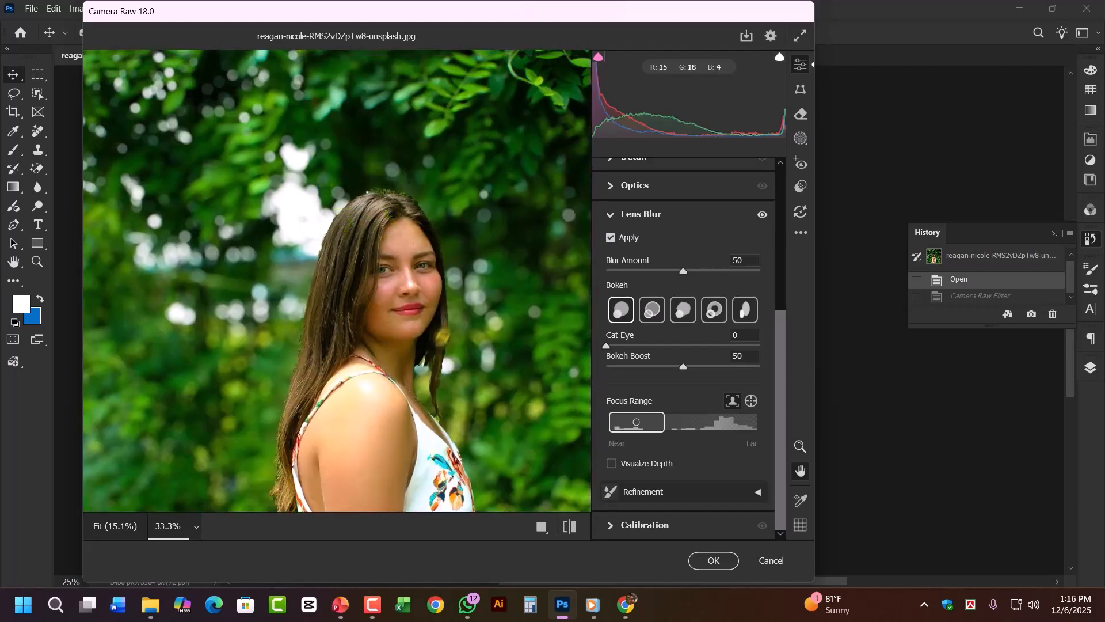
{"action": "scroll", "coordinate": [428, 305], "scroll_direction": "up", "scroll_amount": 4}
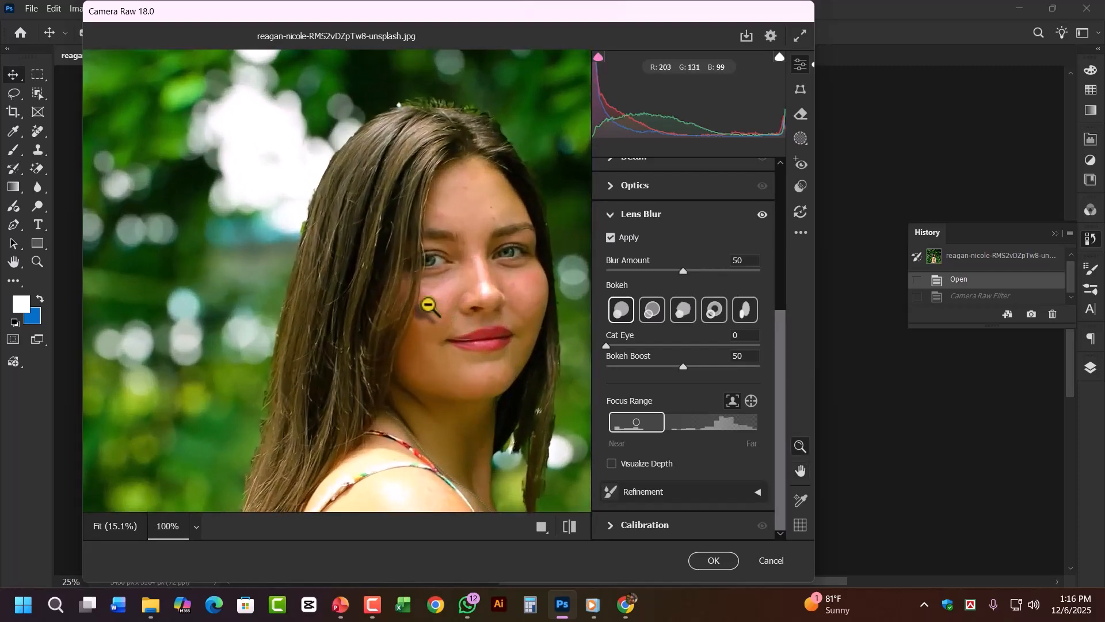
{"action": "left_click_drag", "start_coordinate": [434, 247], "coordinate": [278, 404]}
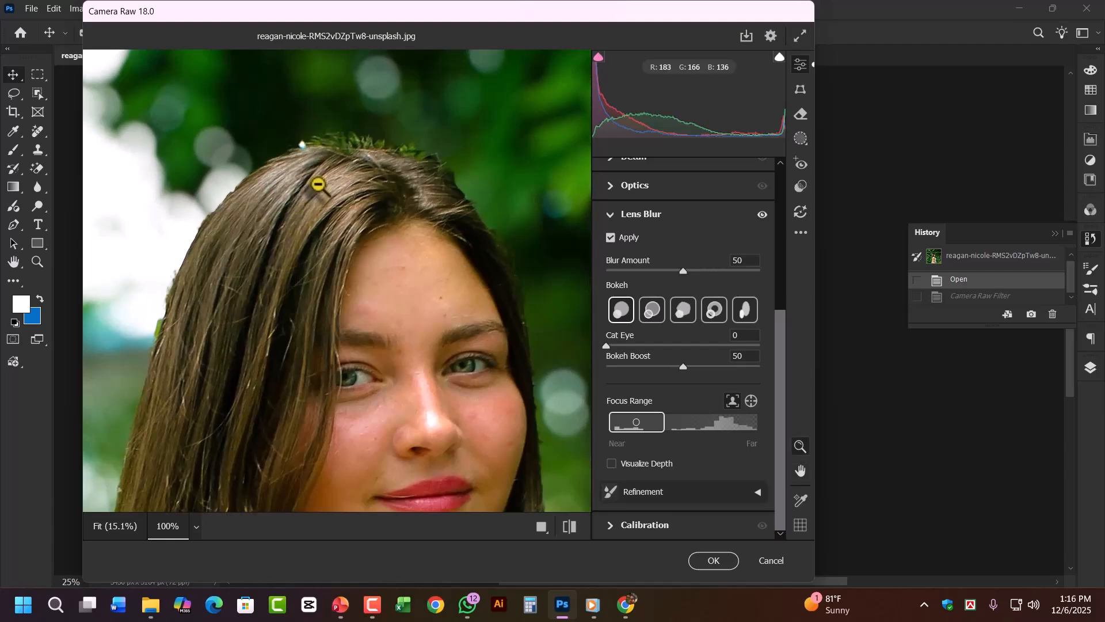
{"action": "scroll", "coordinate": [318, 184], "scroll_direction": "up", "scroll_amount": 2}
{"action": "left_click_drag", "start_coordinate": [317, 184], "coordinate": [323, 299]}
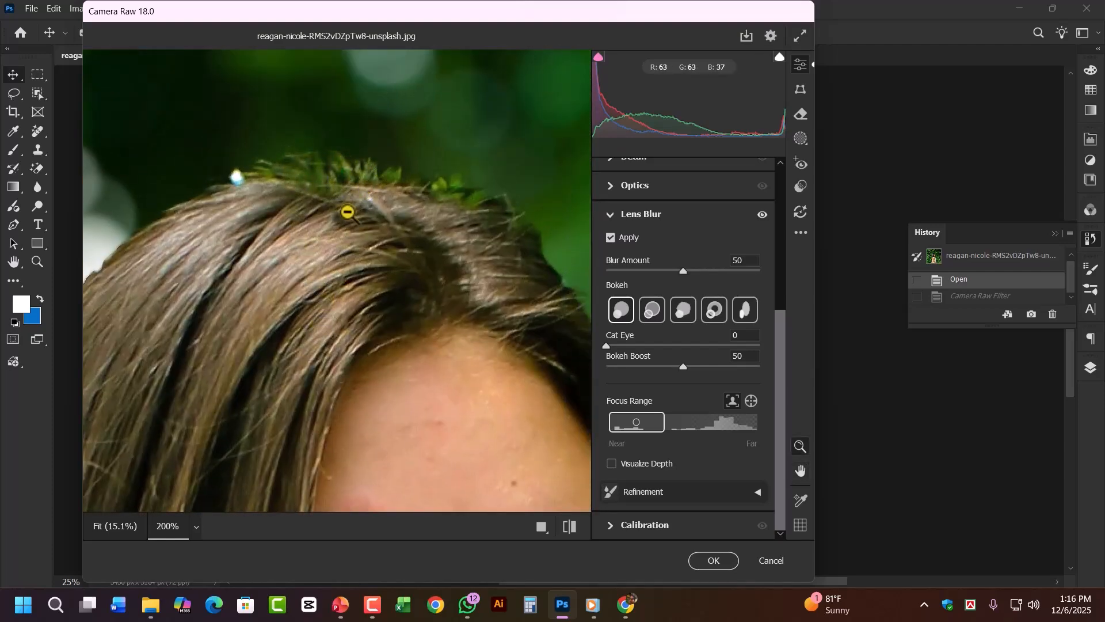
{"action": "scroll", "coordinate": [347, 212], "scroll_direction": "down", "scroll_amount": 3}
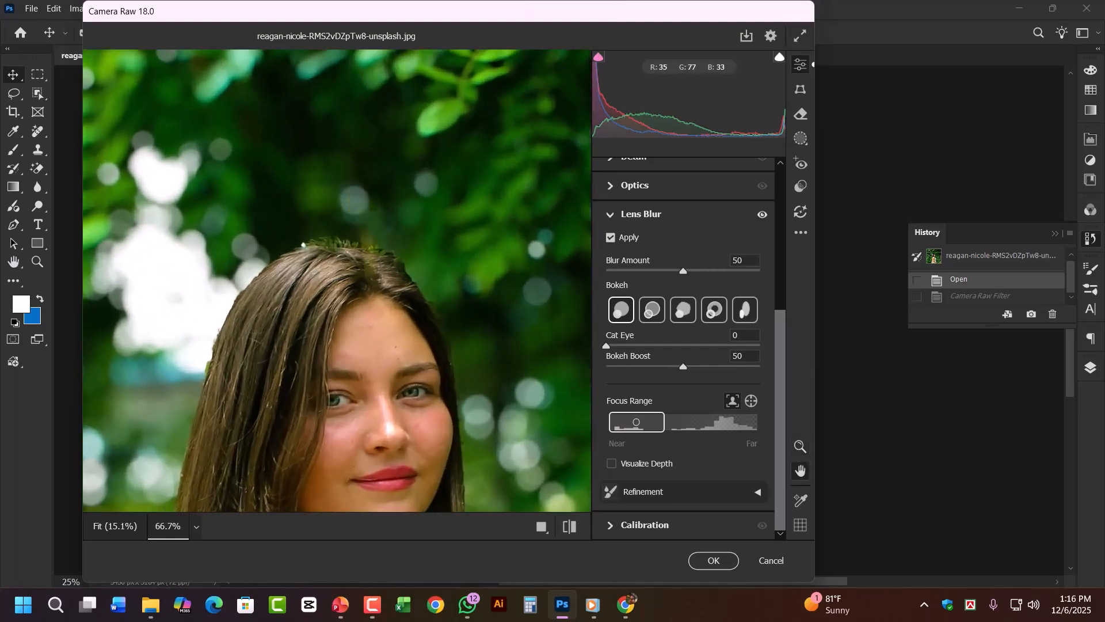
{"action": "scroll", "coordinate": [345, 202], "scroll_direction": "down", "scroll_amount": 5}
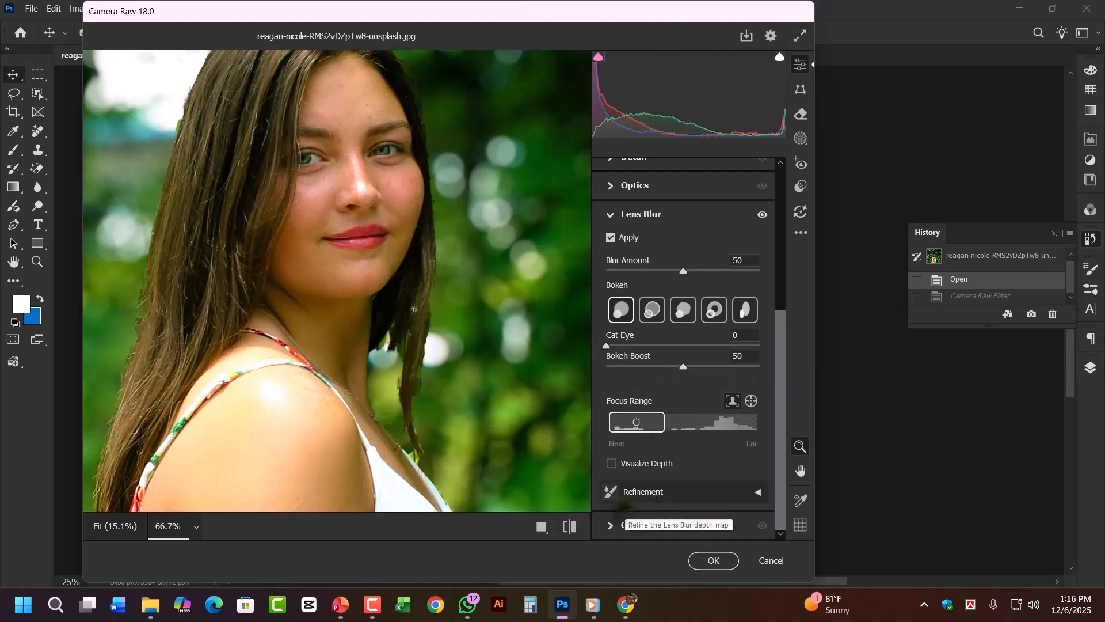
Step: Use the Lens Blur Refinement's Focus brush at amount 100 to sharpen the loose hair strands beside the neck
{"action": "left_click", "coordinate": [757, 493]}
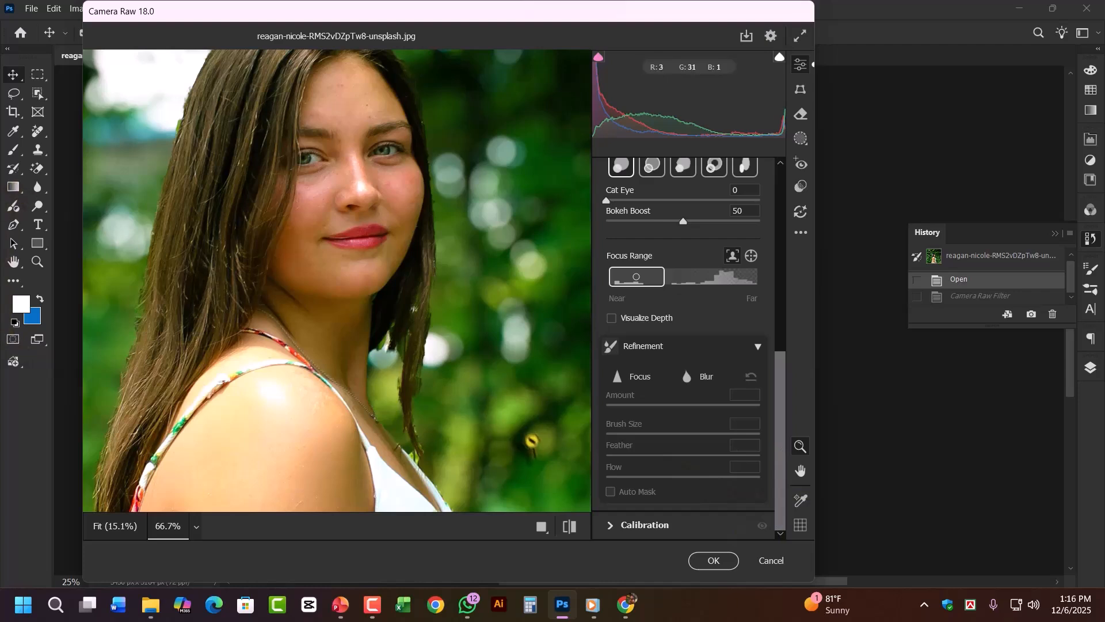
{"action": "left_click", "coordinate": [630, 380]}
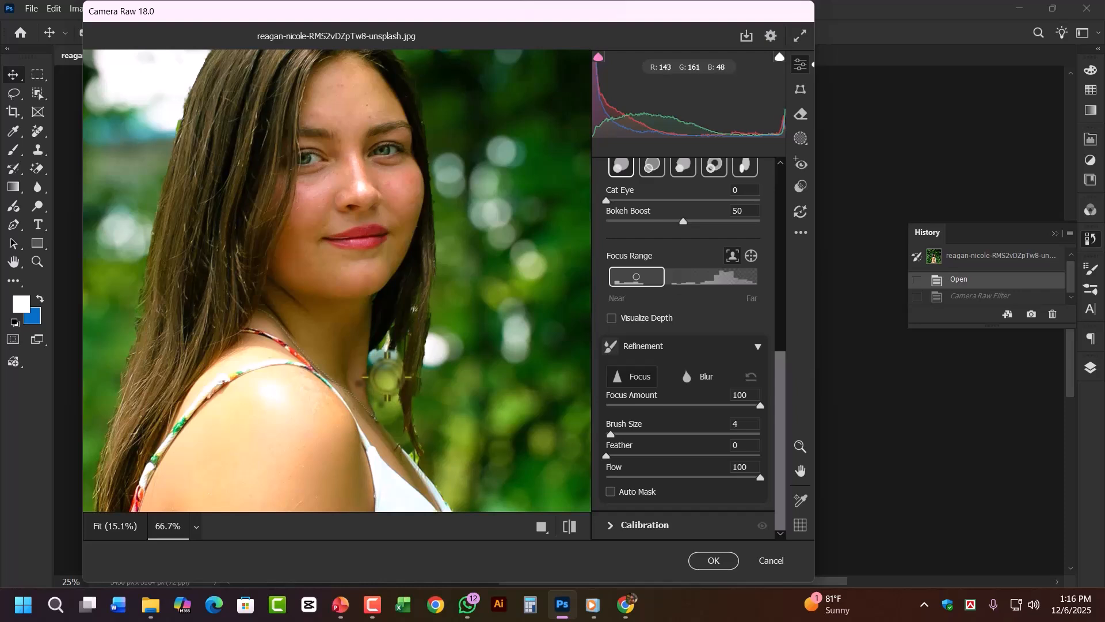
{"action": "mouse_move", "coordinate": [387, 377]}
{"action": "left_mouse_down"}
{"action": "mouse_move", "coordinate": [386, 340]}
{"action": "mouse_move", "coordinate": [371, 422]}
{"action": "mouse_move", "coordinate": [387, 361]}
{"action": "mouse_move", "coordinate": [400, 477]}
{"action": "mouse_move", "coordinate": [399, 468]}
{"action": "left_mouse_up"}
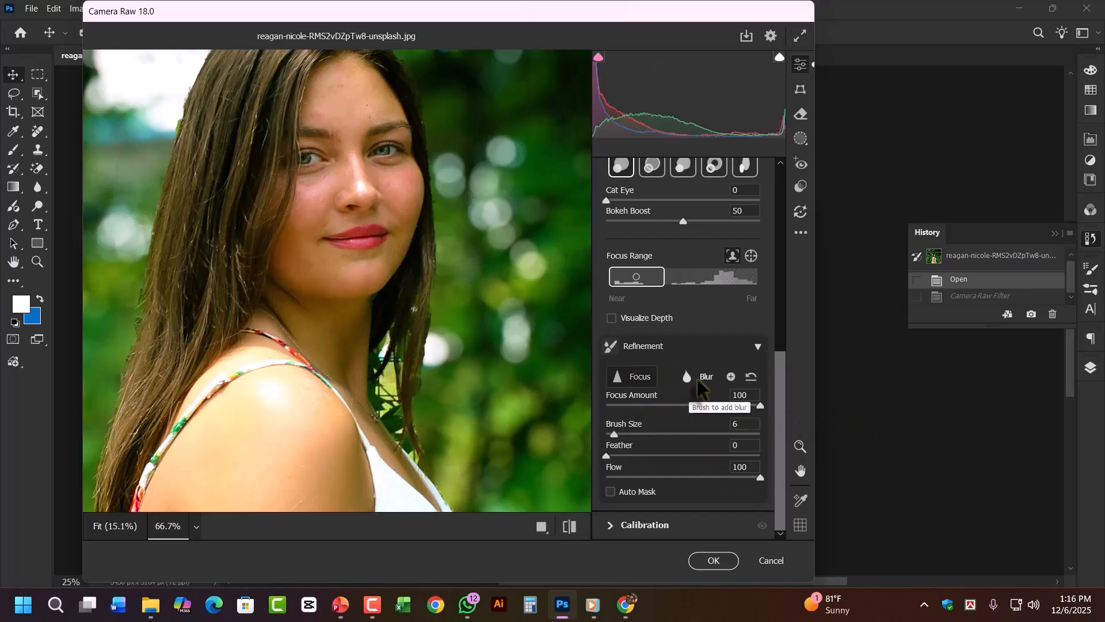
Step: With the Refinement Blur brush at amount 62 and size 5, blur the background showing between the neck and the hanging hair
{"action": "left_click", "coordinate": [698, 377]}
{"action": "scroll", "coordinate": [320, 406], "scroll_direction": "up", "scroll_amount": 2}
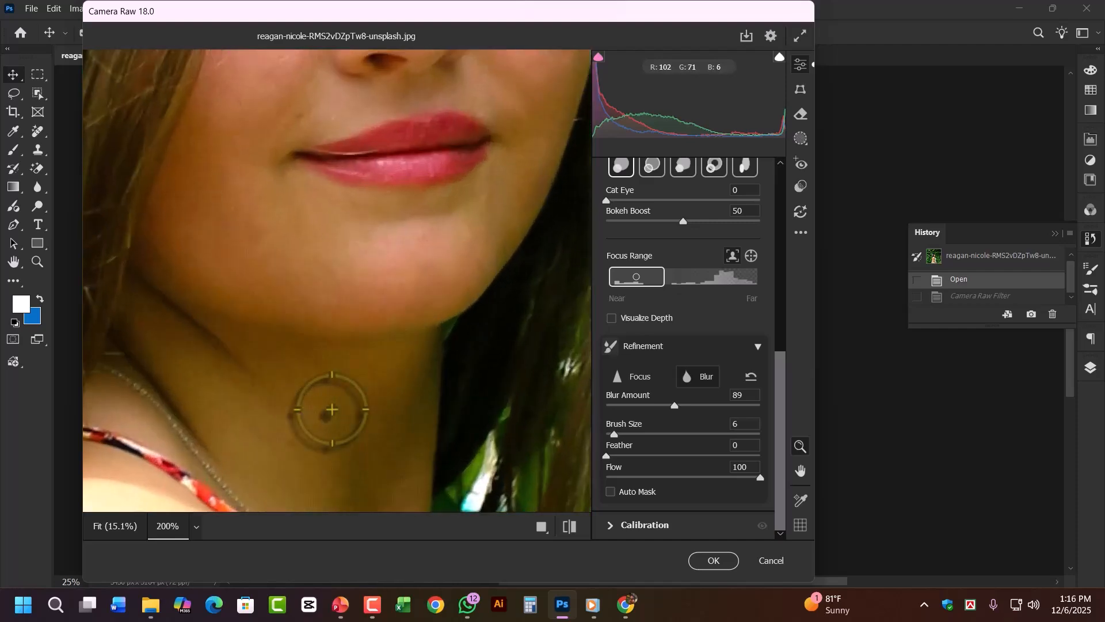
{"action": "left_click_drag", "start_coordinate": [469, 409], "coordinate": [287, 247]}
{"action": "left_click_drag", "start_coordinate": [319, 352], "coordinate": [331, 313]}
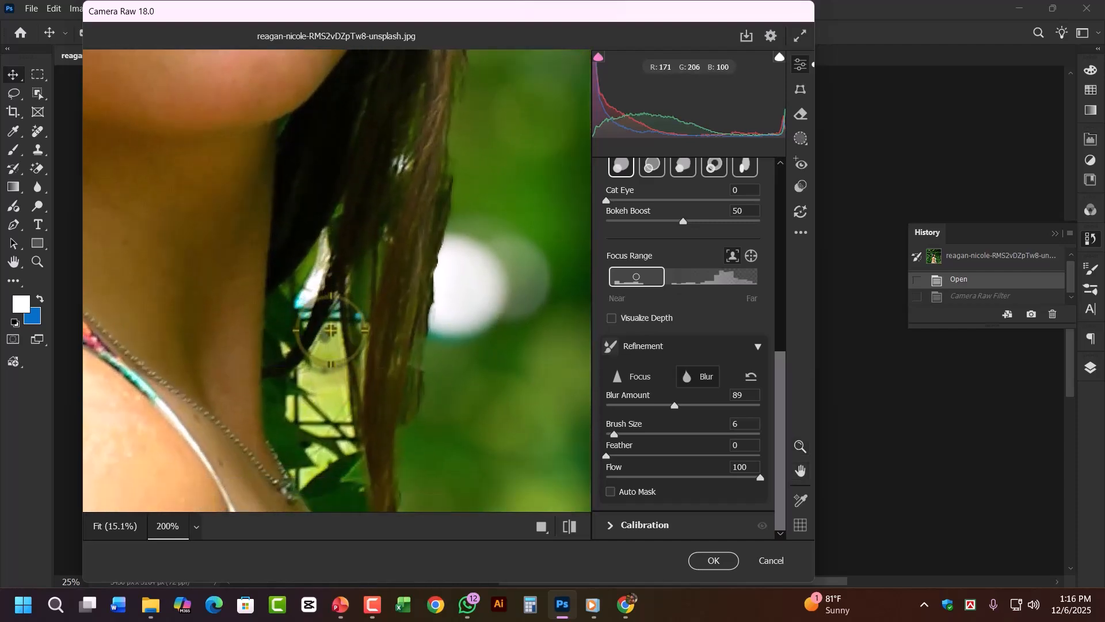
{"action": "key", "text": "bracketleft"}
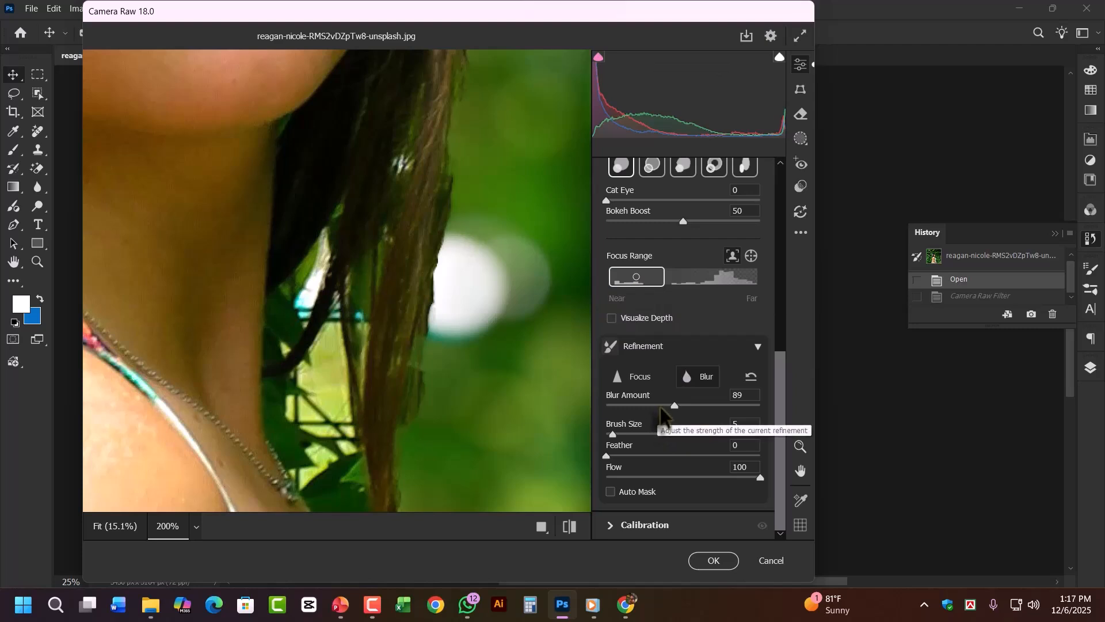
{"action": "left_click_drag", "start_coordinate": [658, 407], "coordinate": [654, 406]}
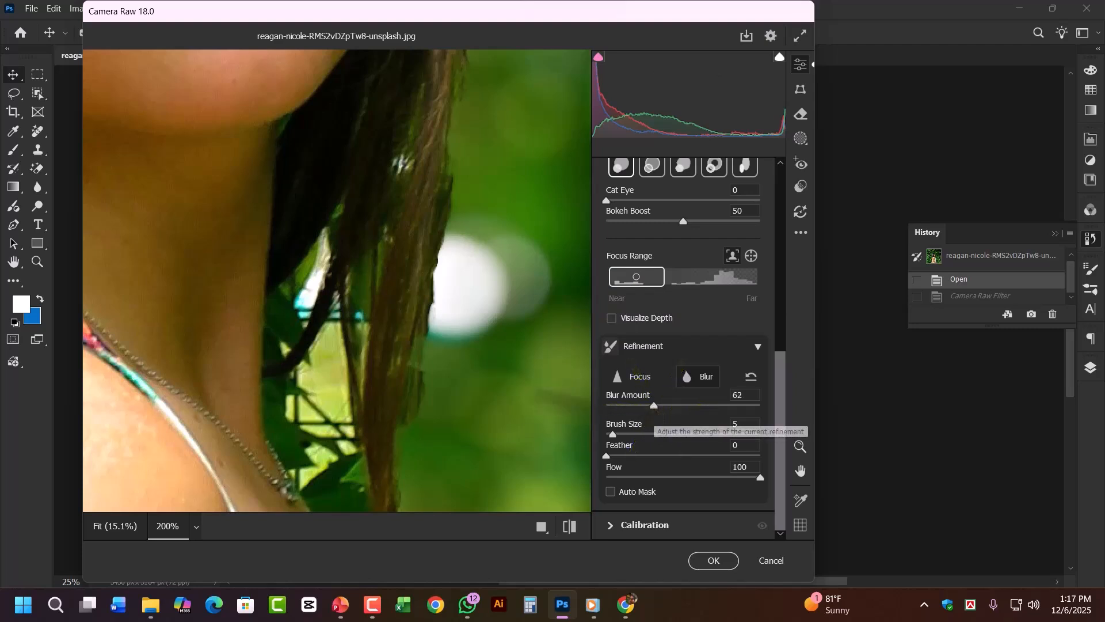
{"action": "mouse_move", "coordinate": [320, 248]}
{"action": "left_mouse_down"}
{"action": "mouse_move", "coordinate": [274, 317]}
{"action": "mouse_move", "coordinate": [295, 284]}
{"action": "mouse_move", "coordinate": [283, 364]}
{"action": "mouse_move", "coordinate": [349, 346]}
{"action": "mouse_move", "coordinate": [357, 288]}
{"action": "left_mouse_up"}
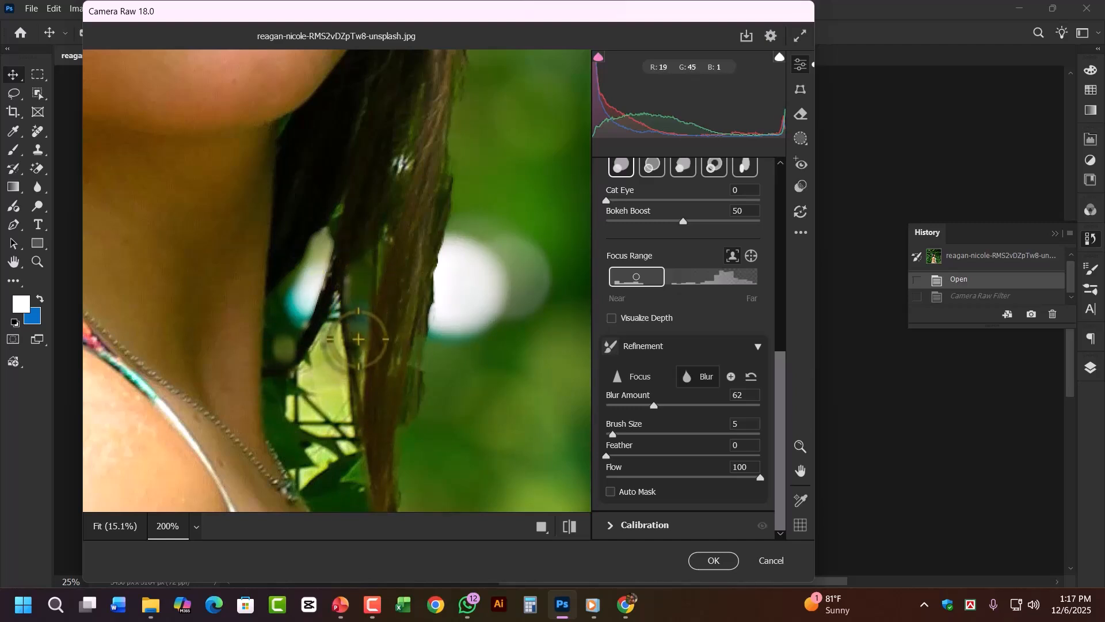
{"action": "mouse_move", "coordinate": [358, 339]}
{"action": "left_mouse_down"}
{"action": "mouse_move", "coordinate": [352, 387]}
{"action": "mouse_move", "coordinate": [345, 368]}
{"action": "mouse_move", "coordinate": [368, 309]}
{"action": "mouse_move", "coordinate": [310, 357]}
{"action": "mouse_move", "coordinate": [282, 414]}
{"action": "mouse_move", "coordinate": [291, 455]}
{"action": "mouse_move", "coordinate": [276, 463]}
{"action": "mouse_move", "coordinate": [339, 454]}
{"action": "mouse_move", "coordinate": [346, 407]}
{"action": "mouse_move", "coordinate": [345, 482]}
{"action": "mouse_move", "coordinate": [296, 481]}
{"action": "mouse_move", "coordinate": [316, 483]}
{"action": "mouse_move", "coordinate": [321, 429]}
{"action": "mouse_move", "coordinate": [315, 439]}
{"action": "left_mouse_up"}
{"action": "key", "text": "ctrl+minus"}
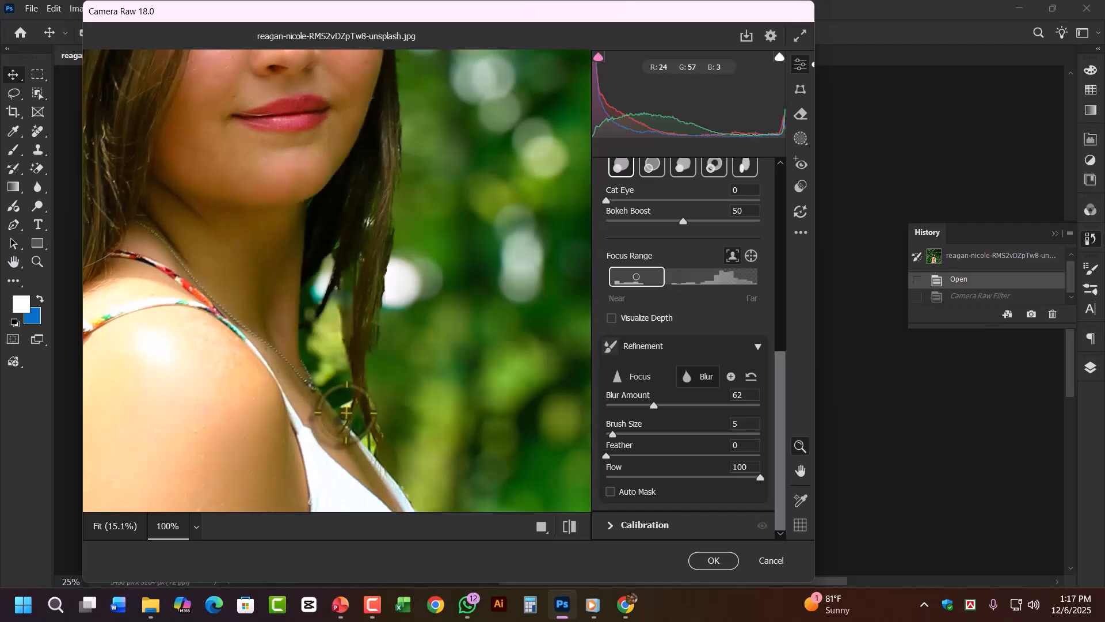
{"action": "left_click", "coordinate": [341, 380]}
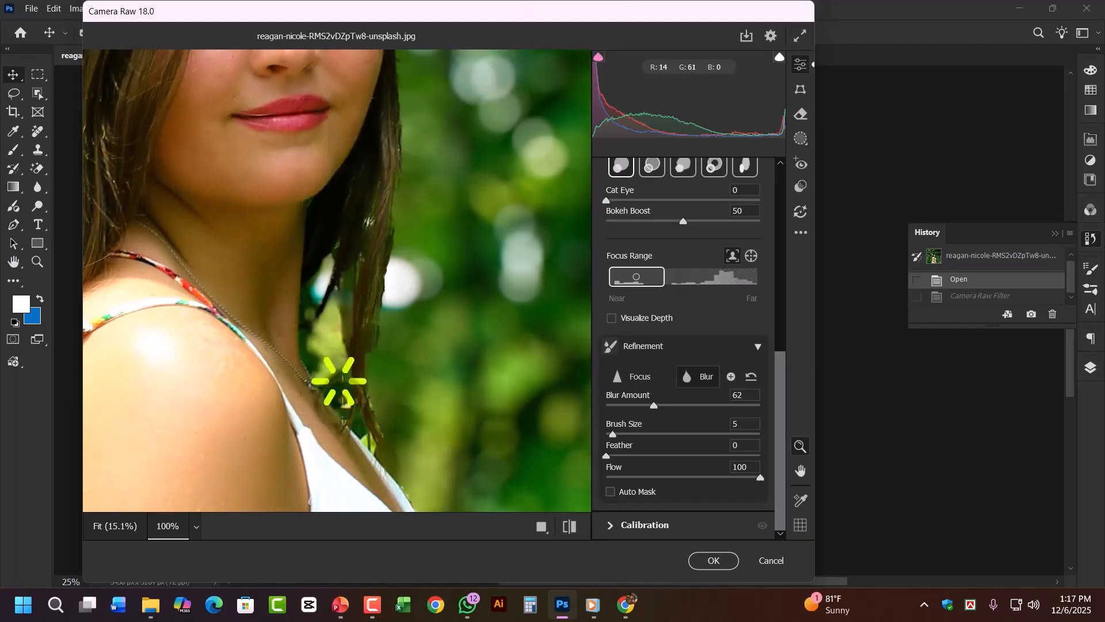
Step: Set the Refinement brush's Blur Amount to 109 for the outer edge of the woman's hanging hair
{"action": "left_click_drag", "start_coordinate": [433, 306], "coordinate": [433, 413]}
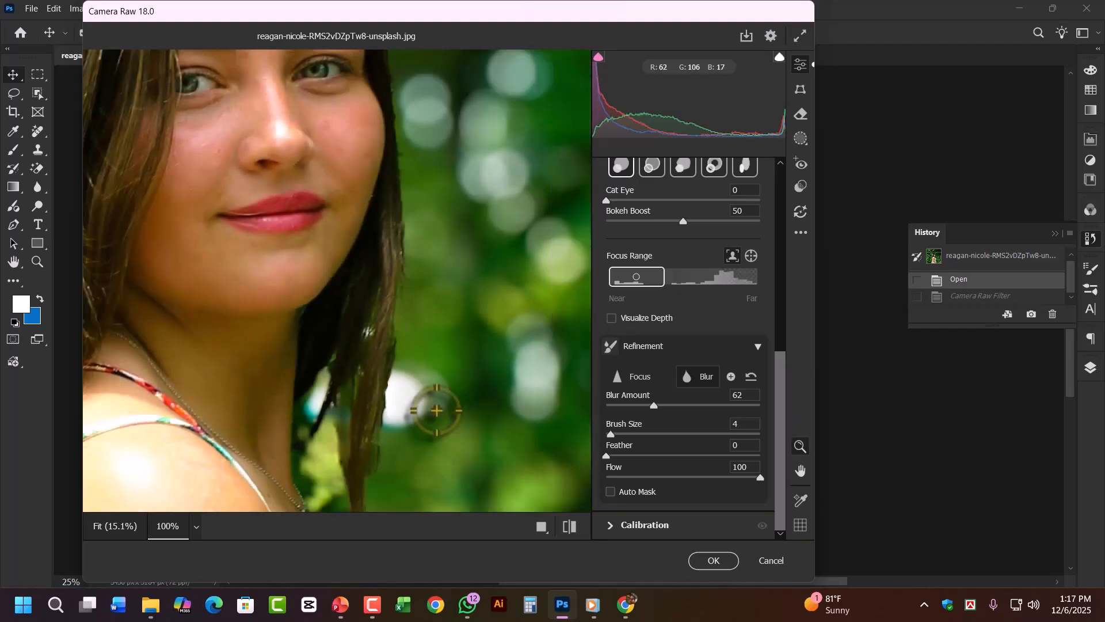
{"action": "key", "text": "ctrl+plus"}
{"action": "key", "text": "ctrl+plus"}
{"action": "left_click_drag", "start_coordinate": [484, 452], "coordinate": [370, 213]}
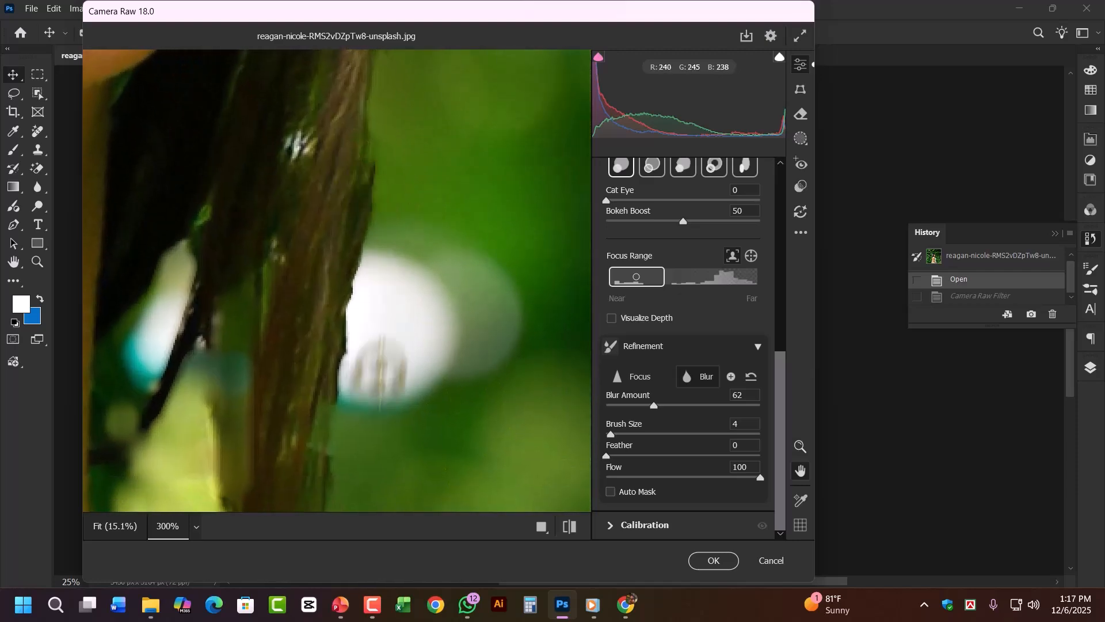
{"action": "left_click_drag", "start_coordinate": [380, 402], "coordinate": [340, 251]}
{"action": "left_click_drag", "start_coordinate": [305, 374], "coordinate": [302, 348]}
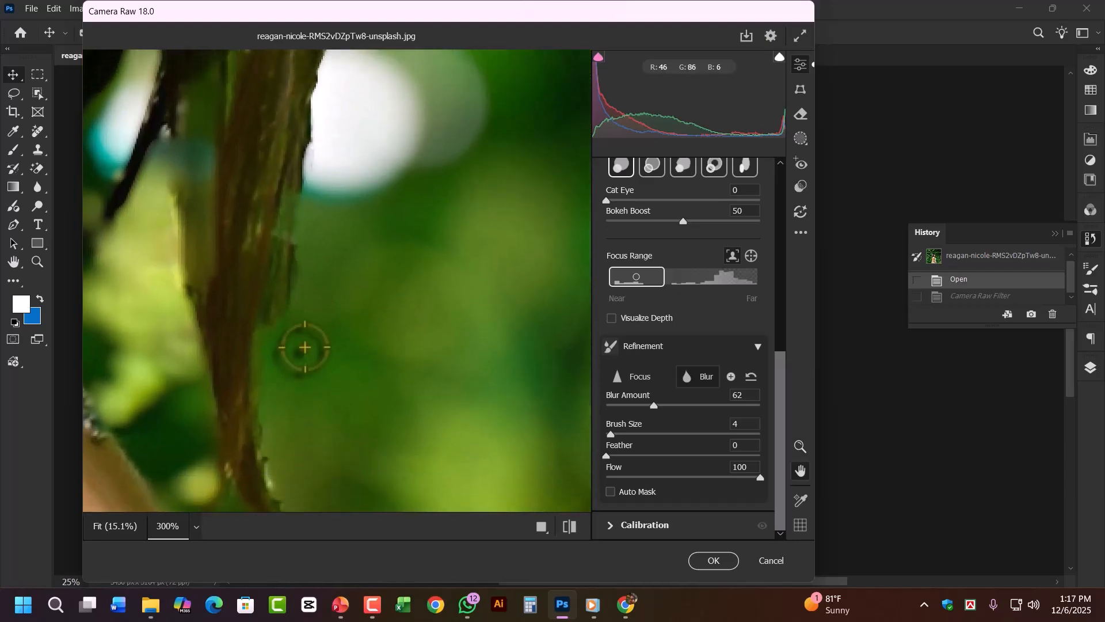
{"action": "left_click", "coordinate": [692, 406]}
{"action": "left_click_drag", "start_coordinate": [692, 406], "coordinate": [689, 407]}
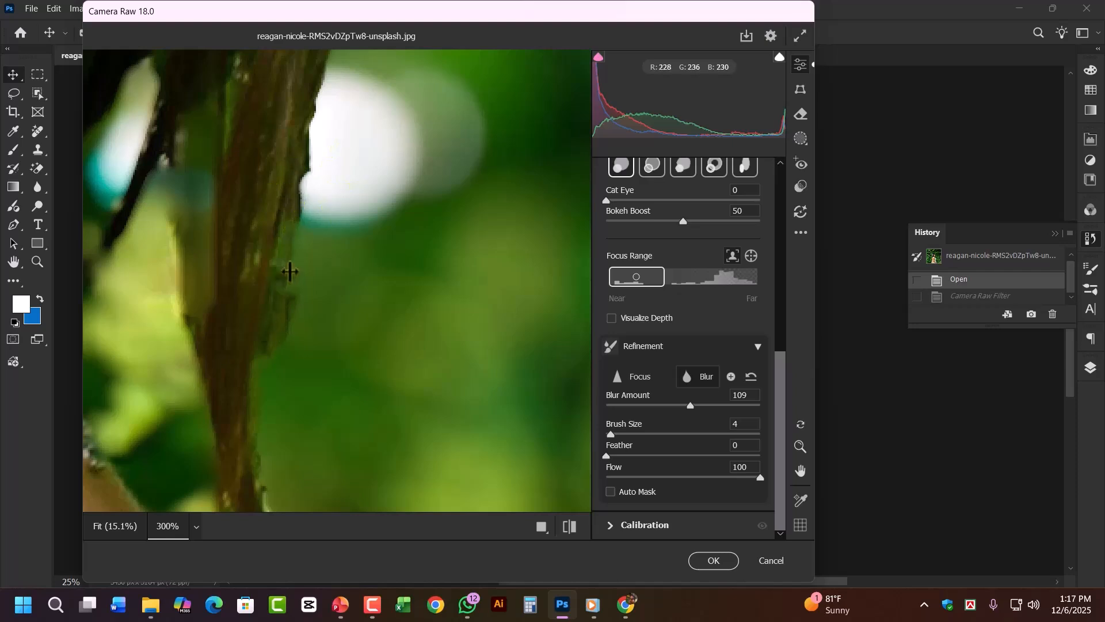
Step: Enlarge the Blur brush to size 10 and blur the background along the hanging hair's outer edge beside the white highlight
{"action": "left_click_drag", "start_coordinate": [335, 154], "coordinate": [307, 357]}
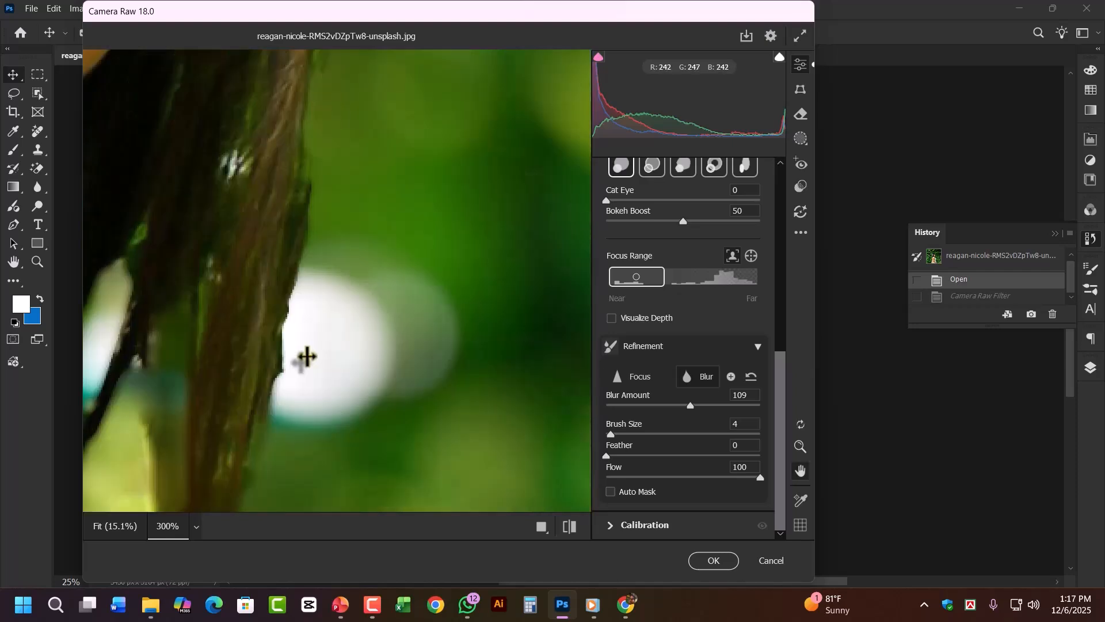
{"action": "key", "text": "]"}
{"action": "key", "text": "]"}
{"action": "key", "text": "]"}
{"action": "key", "text": "]"}
{"action": "key", "text": "]"}
{"action": "key", "text": "]"}
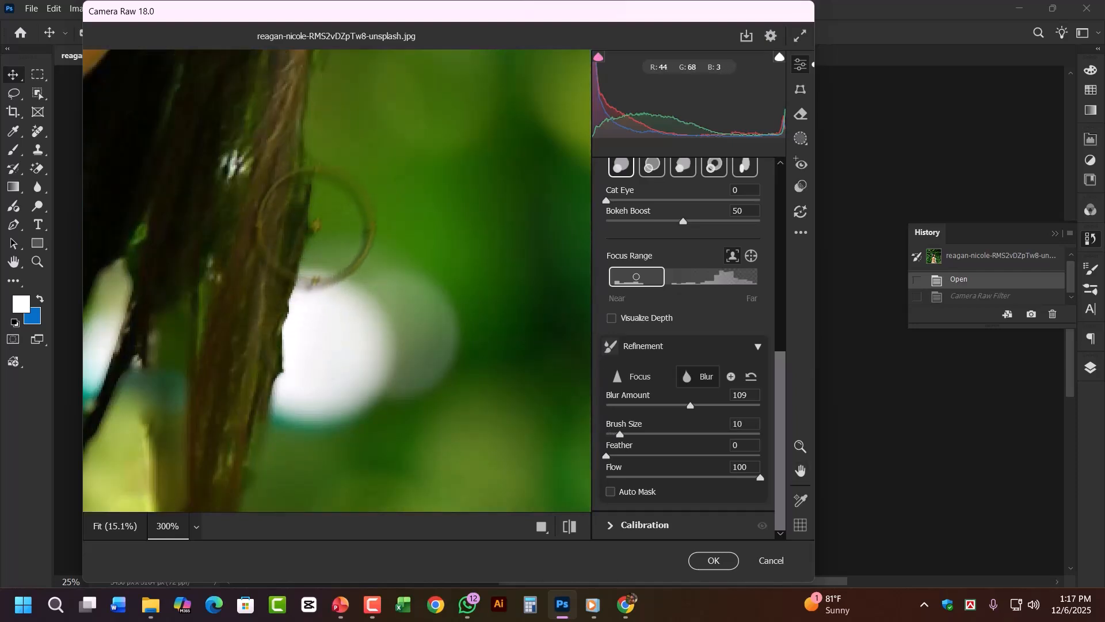
{"action": "mouse_move", "coordinate": [327, 162]}
{"action": "left_mouse_down"}
{"action": "mouse_move", "coordinate": [298, 251]}
{"action": "mouse_move", "coordinate": [316, 353]}
{"action": "mouse_move", "coordinate": [282, 437]}
{"action": "left_mouse_up"}
{"action": "key", "text": "ctrl+minus"}
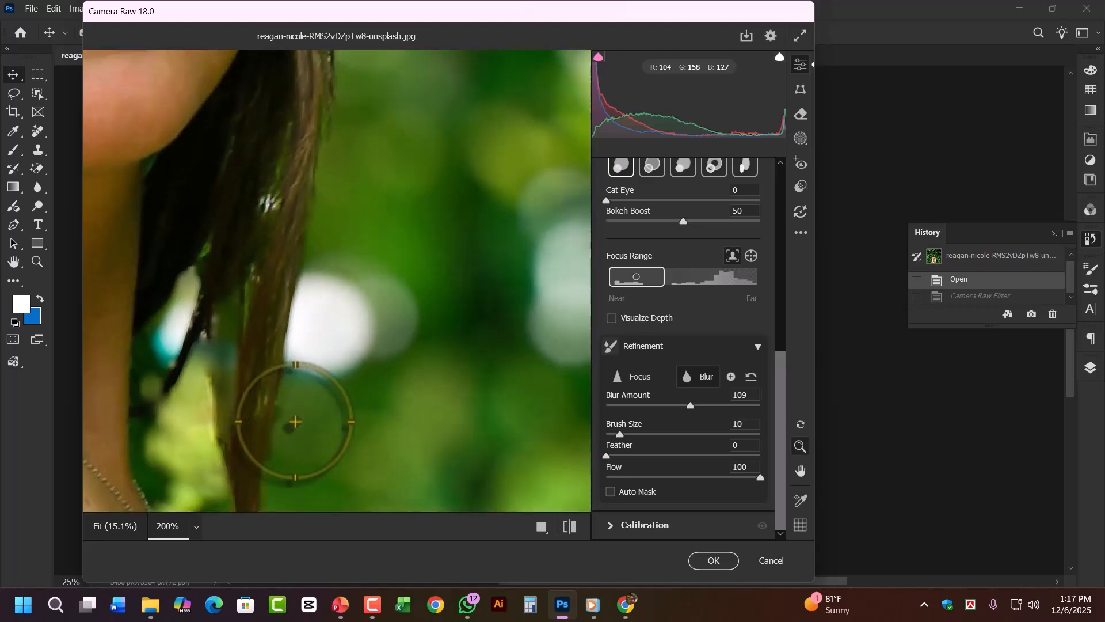
Step: Blur the background along the face-side edge of the hair, from the hanging strands up to the upper head
{"action": "left_click_drag", "start_coordinate": [343, 178], "coordinate": [335, 409]}
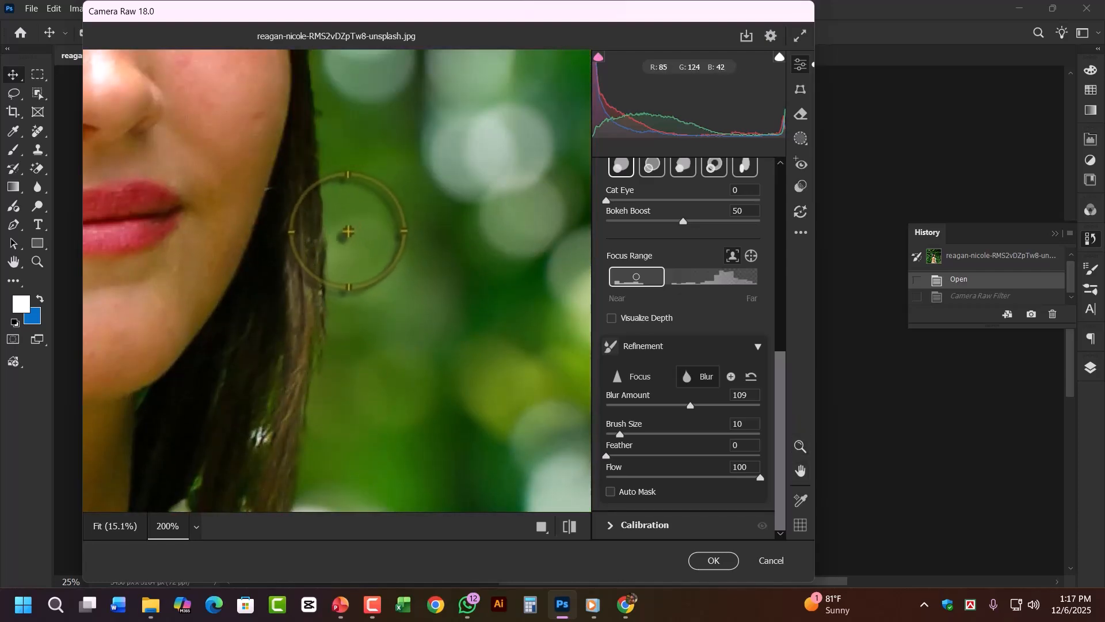
{"action": "left_click_drag", "start_coordinate": [406, 81], "coordinate": [392, 397]}
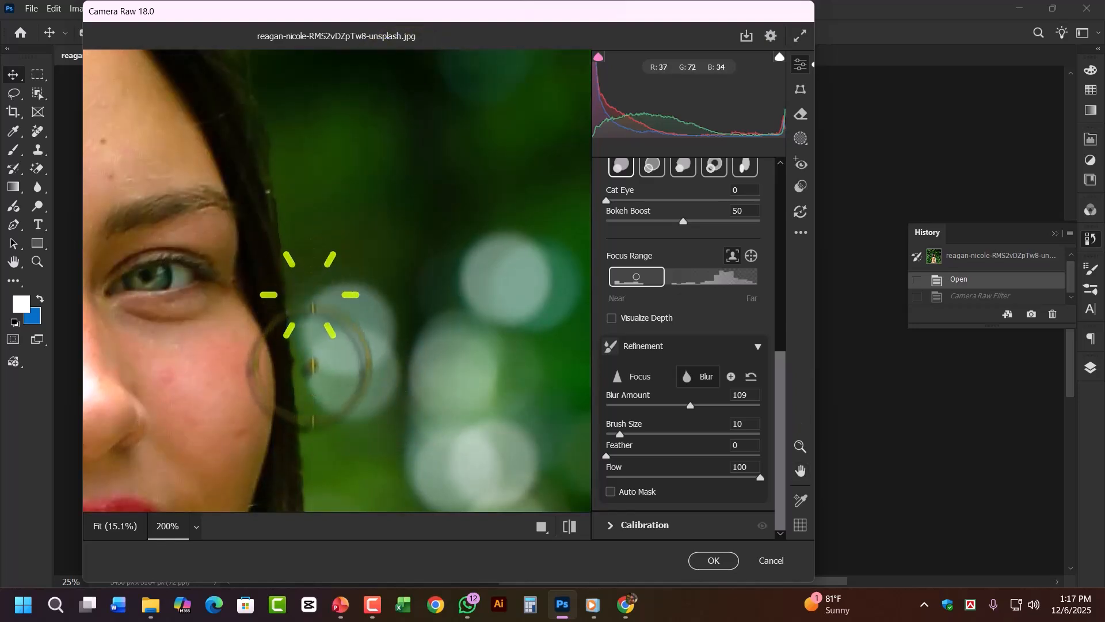
{"action": "left_click_drag", "start_coordinate": [328, 88], "coordinate": [419, 358]}
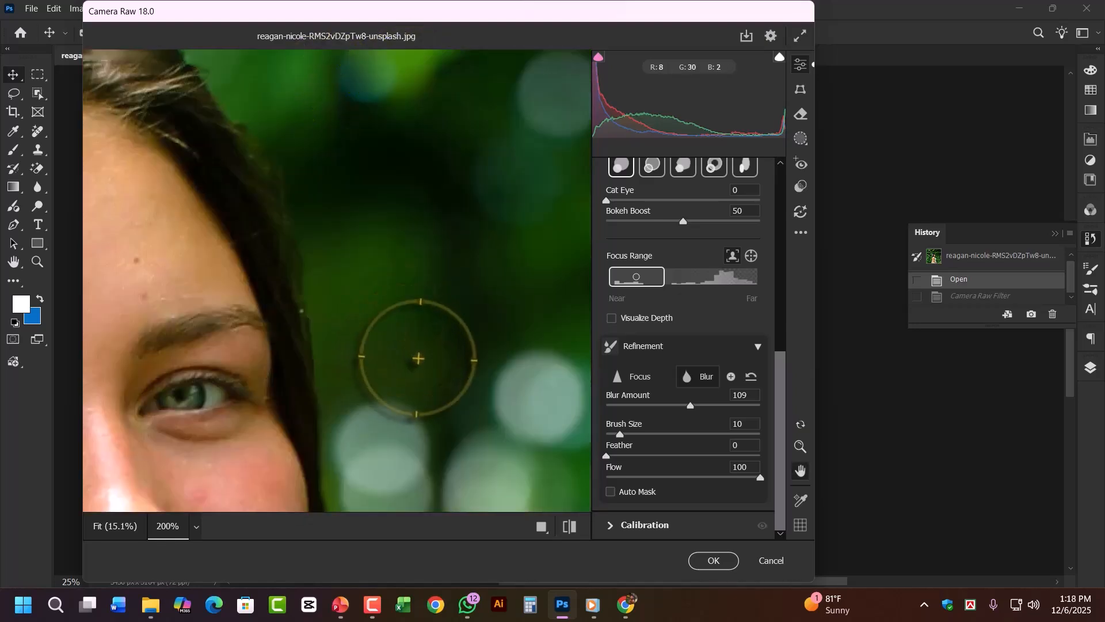
{"action": "left_click_drag", "start_coordinate": [397, 427], "coordinate": [420, 309]}
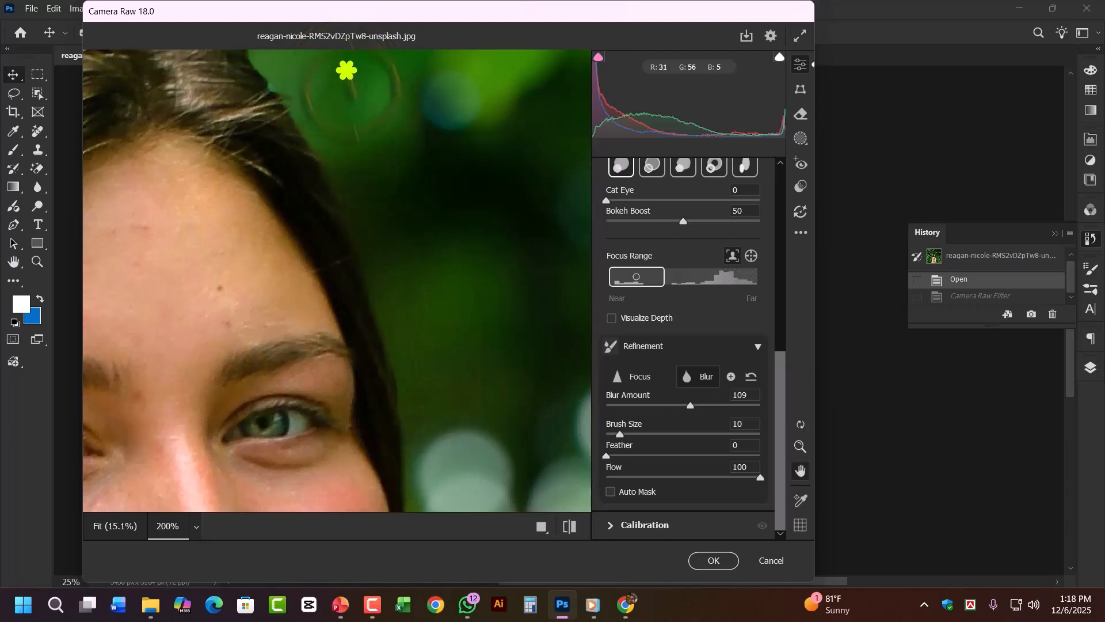
{"action": "left_click_drag", "start_coordinate": [348, 105], "coordinate": [435, 364]}
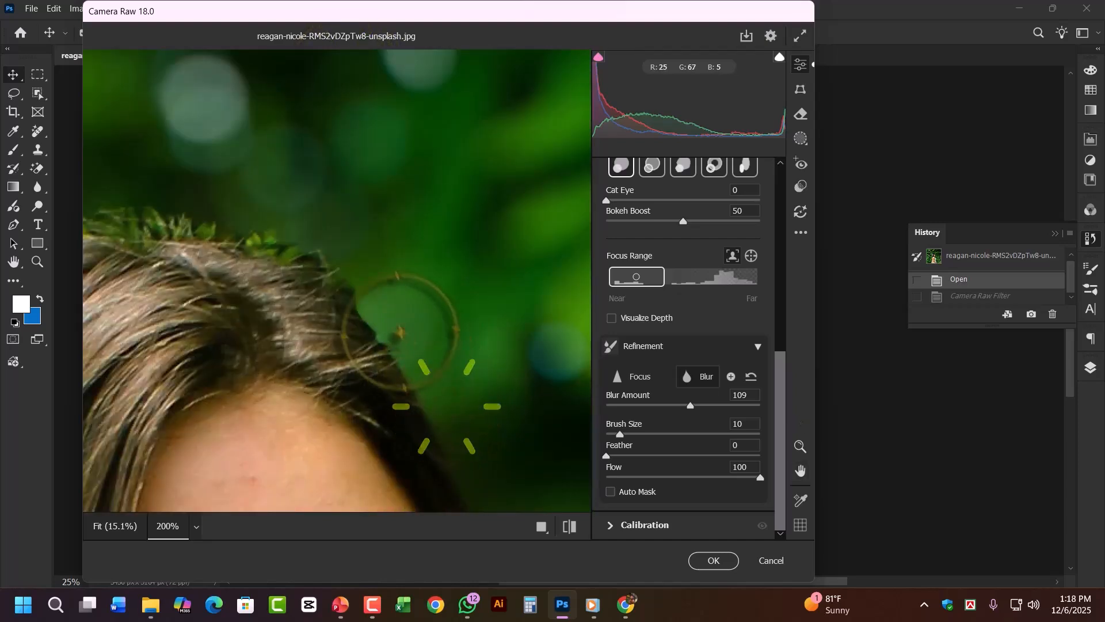
Step: Blur the sharp leaves showing along the top of the head and the background around the crown
{"action": "mouse_move", "coordinate": [241, 215]}
{"action": "left_mouse_down"}
{"action": "mouse_move", "coordinate": [450, 199]}
{"action": "mouse_move", "coordinate": [345, 187]}
{"action": "mouse_move", "coordinate": [252, 202]}
{"action": "mouse_move", "coordinate": [440, 210]}
{"action": "mouse_move", "coordinate": [239, 203]}
{"action": "mouse_move", "coordinate": [309, 199]}
{"action": "mouse_move", "coordinate": [343, 212]}
{"action": "mouse_move", "coordinate": [381, 200]}
{"action": "mouse_move", "coordinate": [452, 210]}
{"action": "mouse_move", "coordinate": [351, 198]}
{"action": "mouse_move", "coordinate": [510, 235]}
{"action": "left_mouse_up"}
{"action": "left_click_drag", "start_coordinate": [352, 207], "coordinate": [449, 123]}
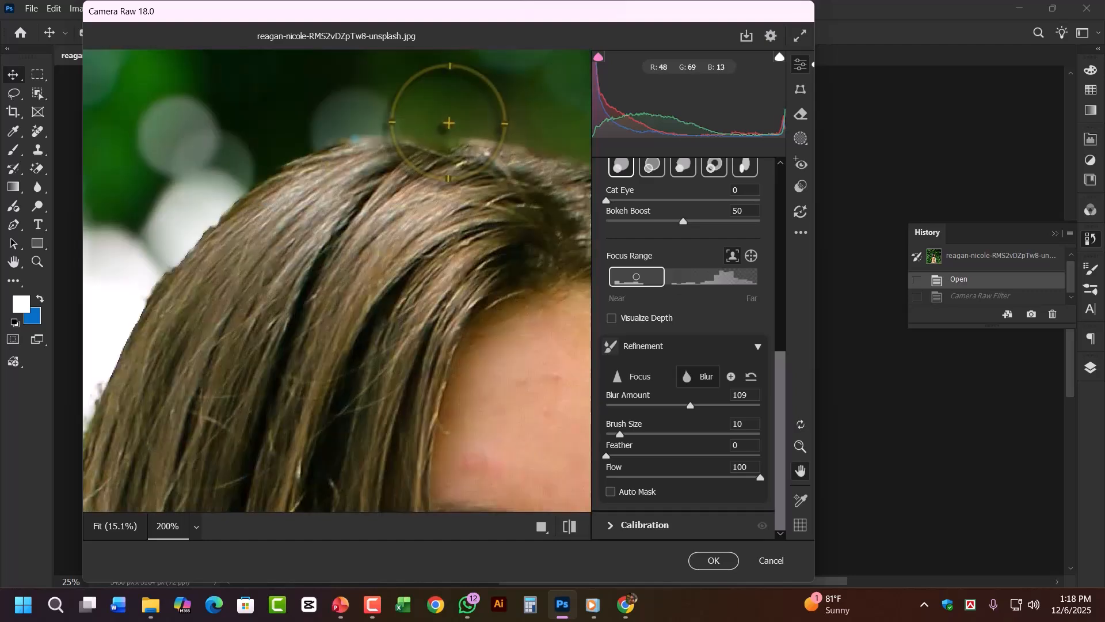
{"action": "mouse_move", "coordinate": [354, 113]}
{"action": "left_mouse_down"}
{"action": "mouse_move", "coordinate": [301, 130]}
{"action": "mouse_move", "coordinate": [195, 197]}
{"action": "left_mouse_up"}
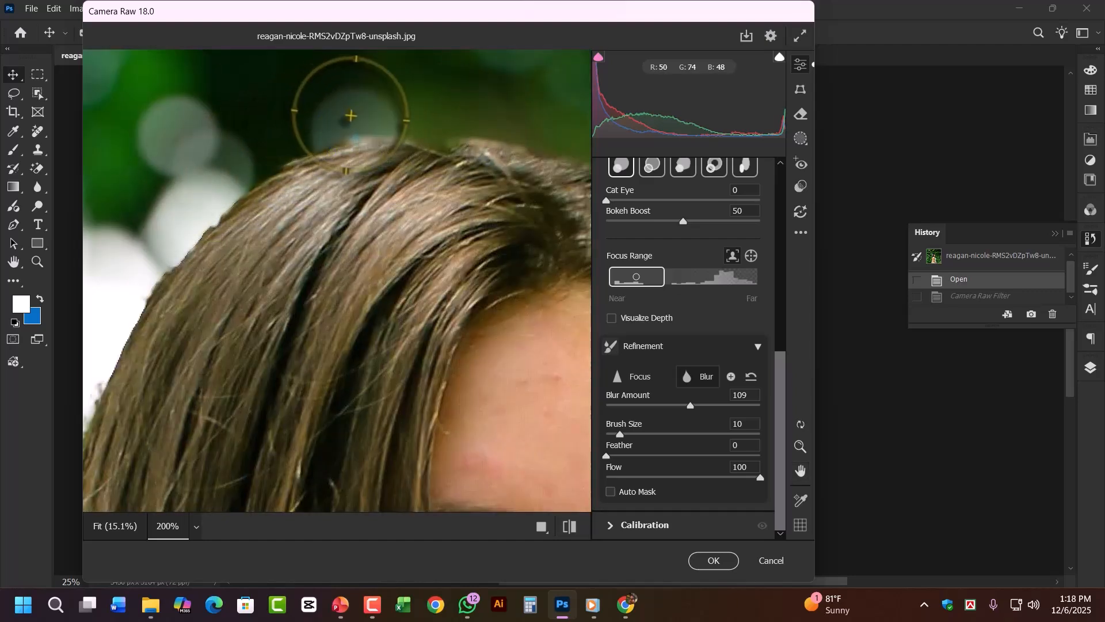
Step: Blur the background along the back of the hair from the crown to the tips, reducing the brush to size 7
{"action": "mouse_move", "coordinate": [351, 118]}
{"action": "left_mouse_down"}
{"action": "mouse_move", "coordinate": [298, 130]}
{"action": "mouse_move", "coordinate": [165, 232]}
{"action": "mouse_move", "coordinate": [148, 286]}
{"action": "mouse_move", "coordinate": [439, 122]}
{"action": "mouse_move", "coordinate": [366, 185]}
{"action": "mouse_move", "coordinate": [305, 405]}
{"action": "mouse_move", "coordinate": [313, 468]}
{"action": "left_mouse_up"}
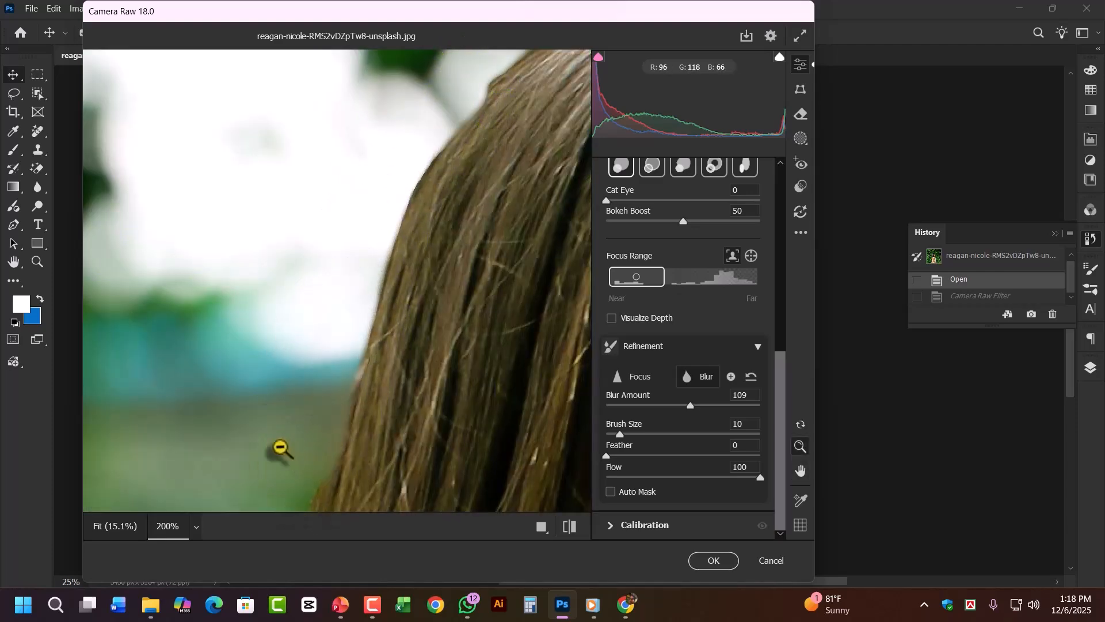
{"action": "key", "text": "ctrl+minus"}
{"action": "mouse_move", "coordinate": [316, 412]}
{"action": "left_mouse_down"}
{"action": "mouse_move", "coordinate": [303, 299]}
{"action": "mouse_move", "coordinate": [286, 393]}
{"action": "left_mouse_up"}
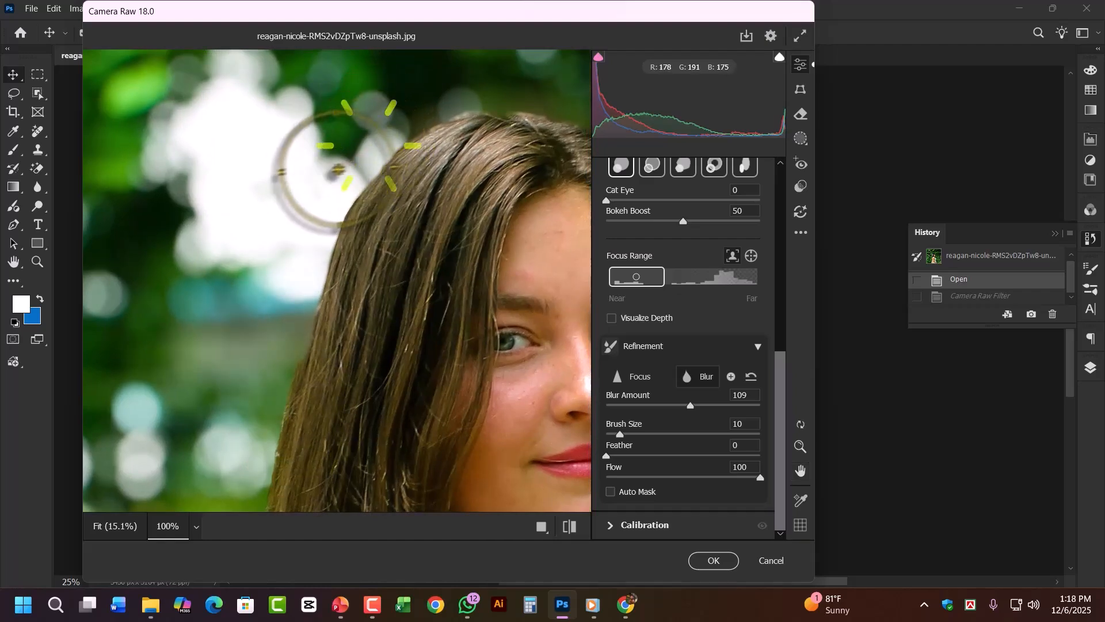
{"action": "mouse_move", "coordinate": [339, 170]}
{"action": "left_mouse_down"}
{"action": "mouse_move", "coordinate": [314, 178]}
{"action": "mouse_move", "coordinate": [331, 256]}
{"action": "left_mouse_up"}
{"action": "left_click_drag", "start_coordinate": [354, 130], "coordinate": [351, 127]}
{"action": "left_click_drag", "start_coordinate": [300, 219], "coordinate": [261, 441]}
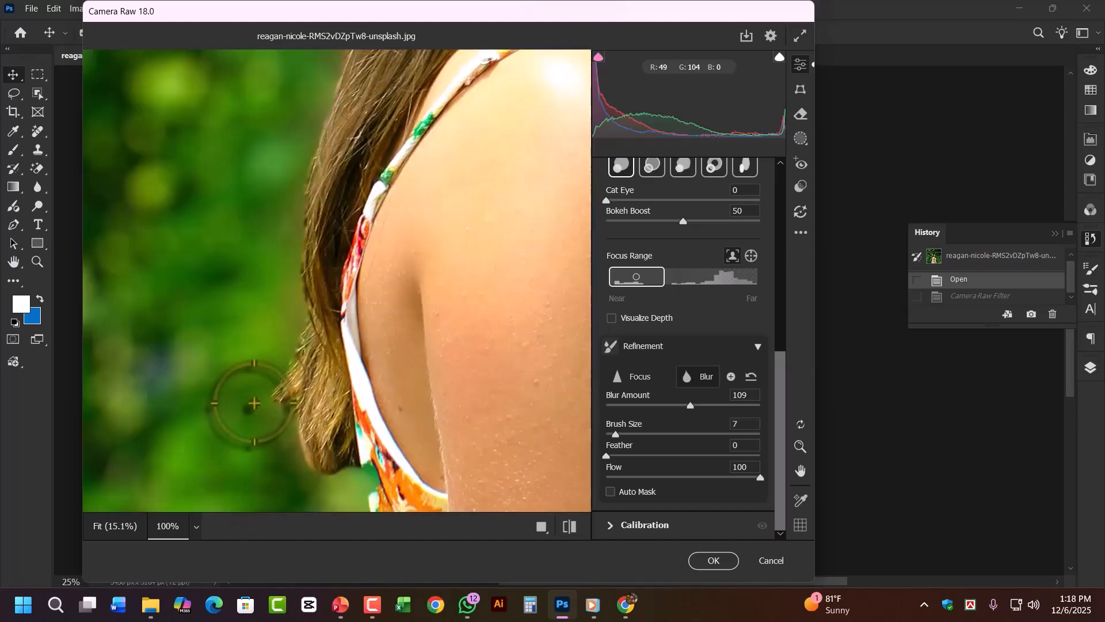
Step: Examine the refined background blur around the woman's whole figure and the foliage above her
{"action": "key", "text": "ctrl+minus"}
{"action": "key", "text": "ctrl+minus"}
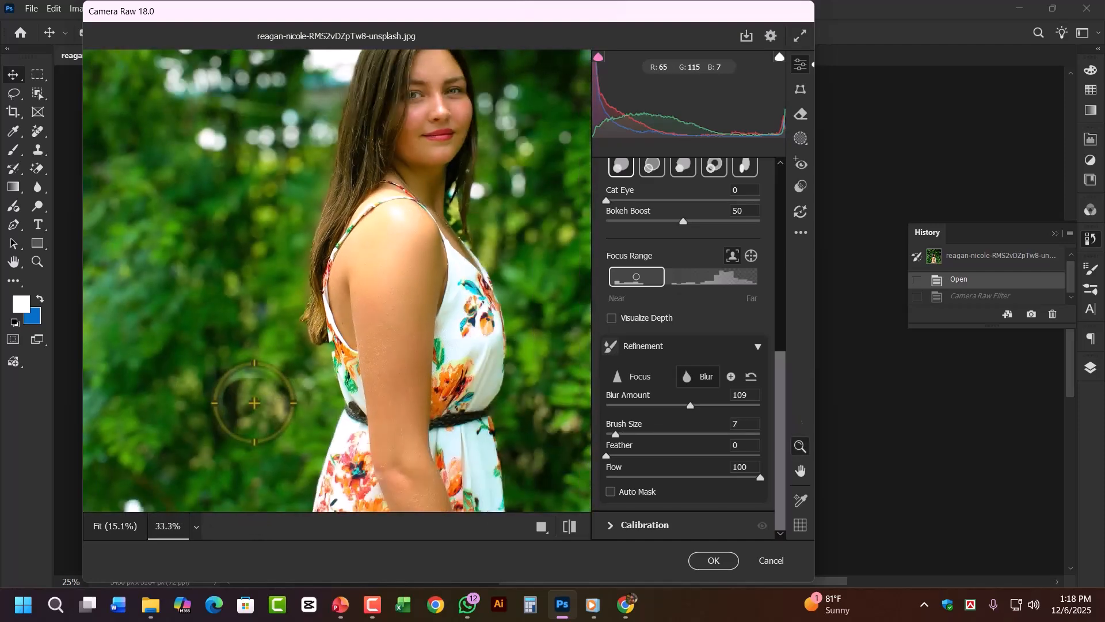
{"action": "key", "text": "ctrl+minus"}
{"action": "left_click_drag", "start_coordinate": [422, 229], "coordinate": [444, 340]}
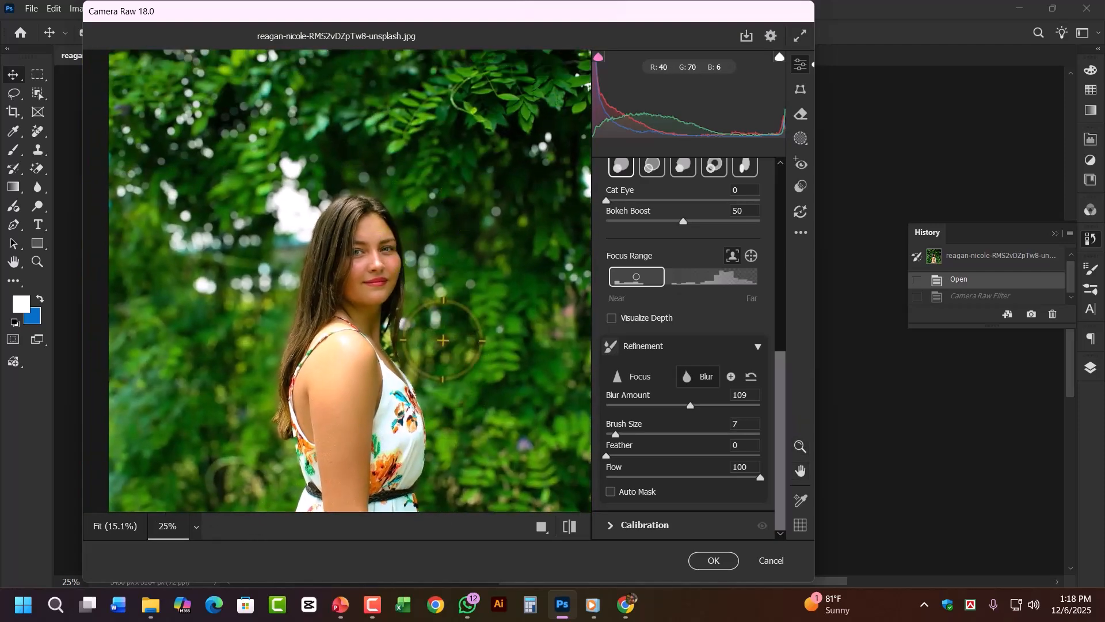
{"action": "key", "text": "ctrl+minus"}
{"action": "key", "text": "ctrl+plus"}
{"action": "key", "text": "ctrl+plus"}
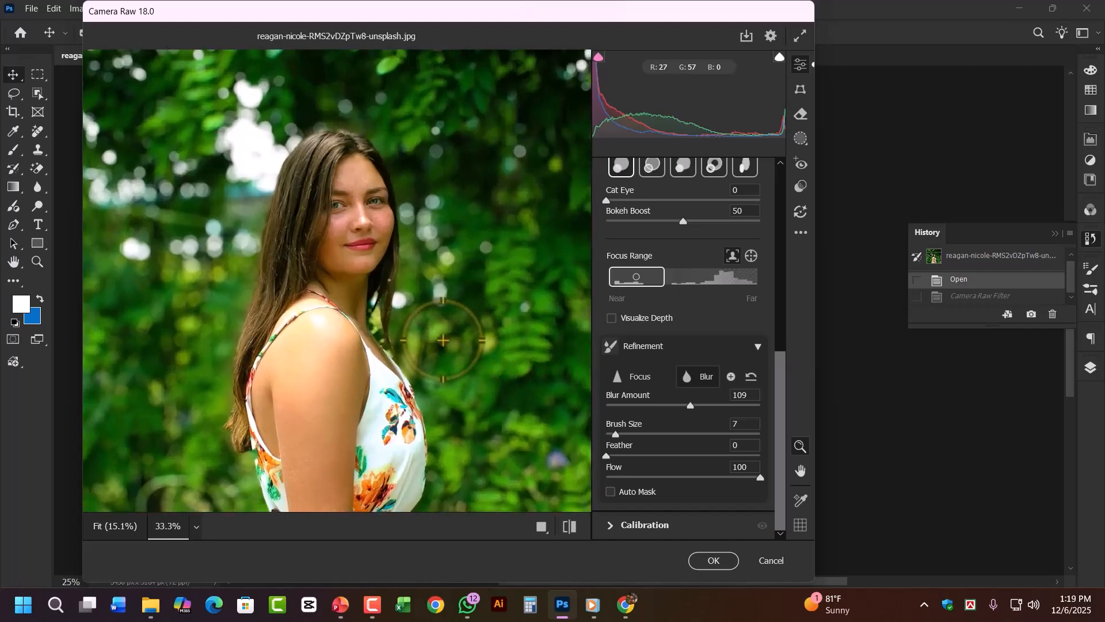
{"action": "left_click_drag", "start_coordinate": [318, 220], "coordinate": [391, 235]}
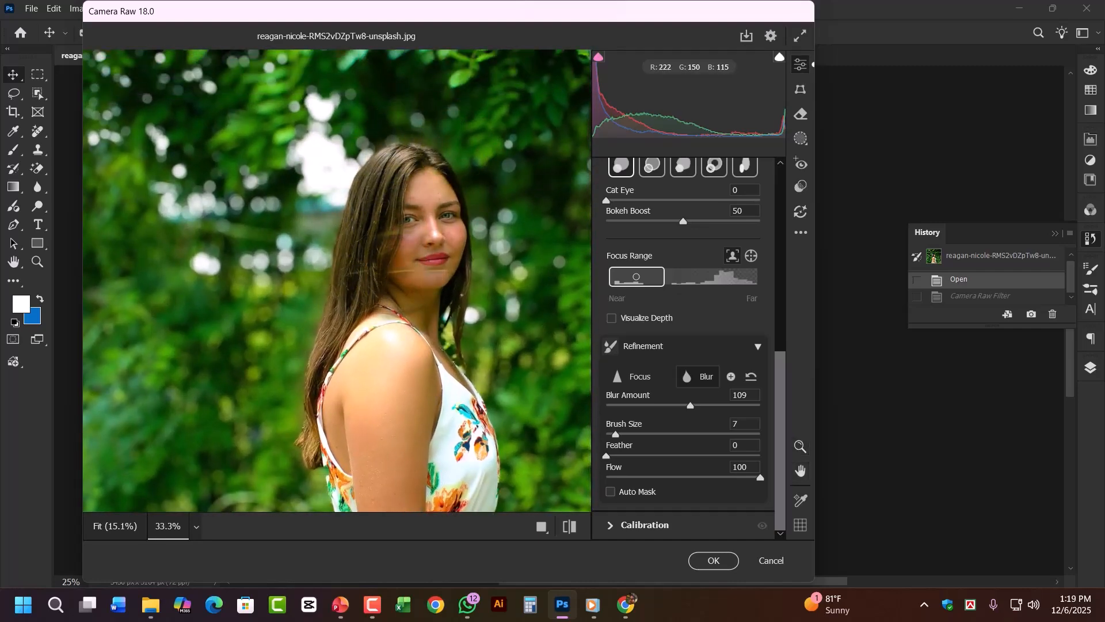
{"action": "key", "text": "ctrl+minus"}
{"action": "key", "text": "ctrl+minus"}
{"action": "key", "text": "ctrl+plus"}
{"action": "left_click_drag", "start_coordinate": [350, 192], "coordinate": [399, 286]}
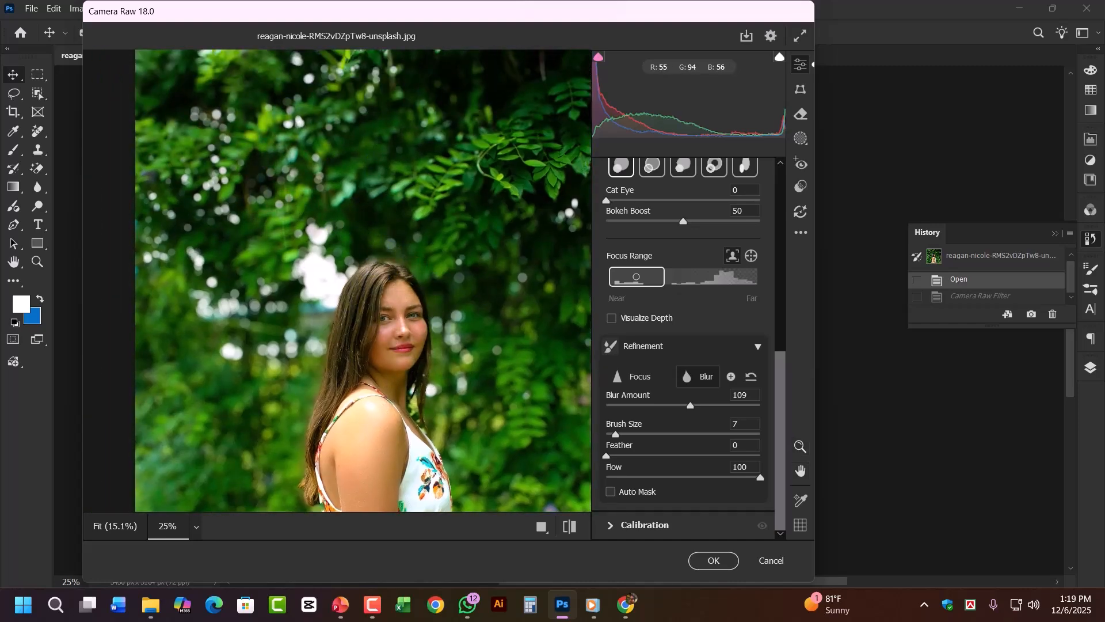
Step: Set the overall Lens Blur amount to 88 and apply the Camera Raw edits to the photo
{"action": "scroll", "coordinate": [628, 387], "scroll_direction": "up", "scroll_amount": 5}
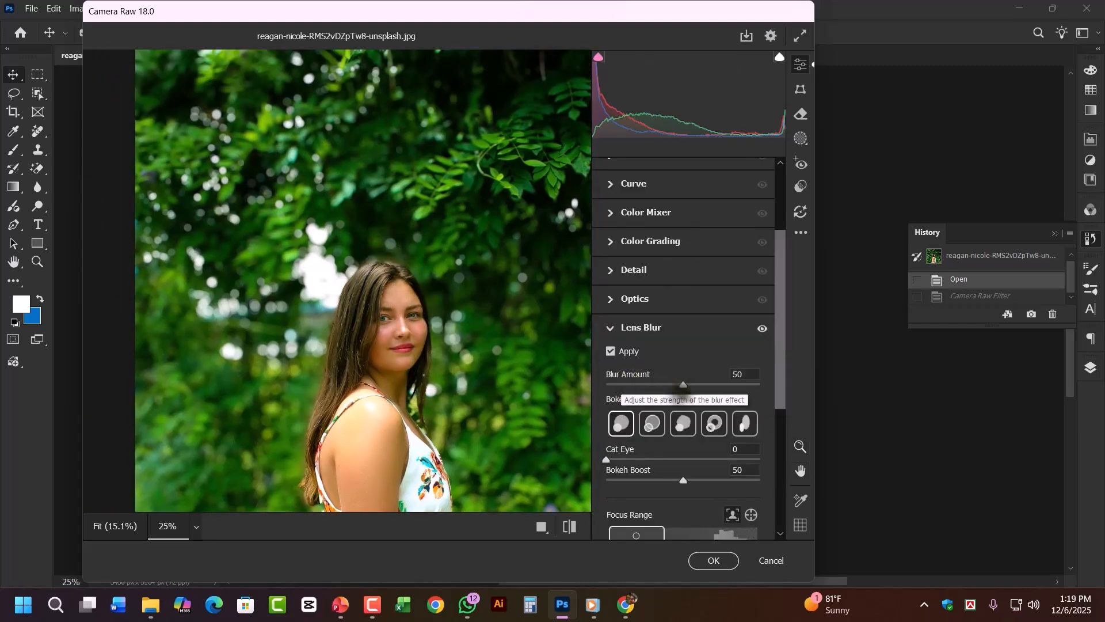
{"action": "left_click_drag", "start_coordinate": [684, 385], "coordinate": [741, 391]}
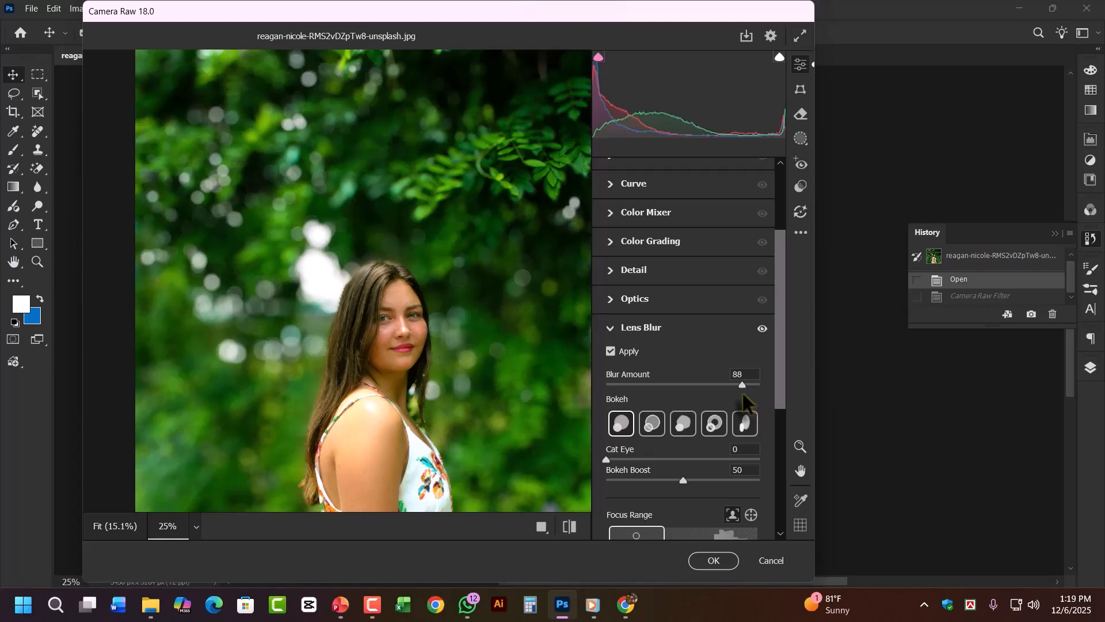
{"action": "key", "text": "ctrl+minus"}
{"action": "key", "text": "ctrl+plus"}
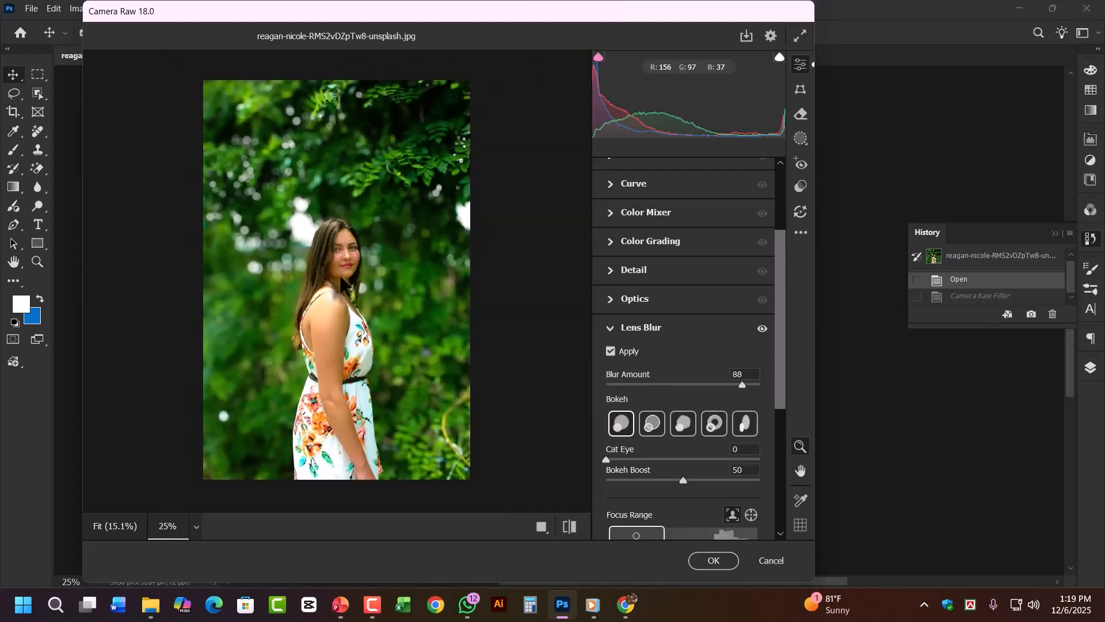
{"action": "key", "text": "ctrl+minus"}
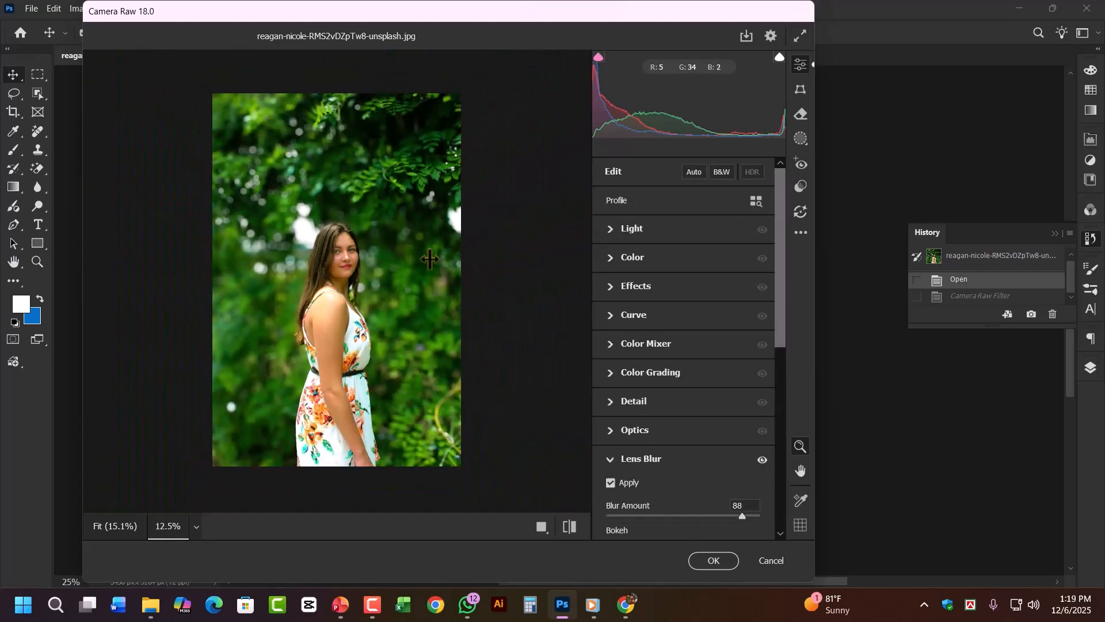
{"action": "key", "text": "ctrl+plus"}
{"action": "key", "text": "Return"}
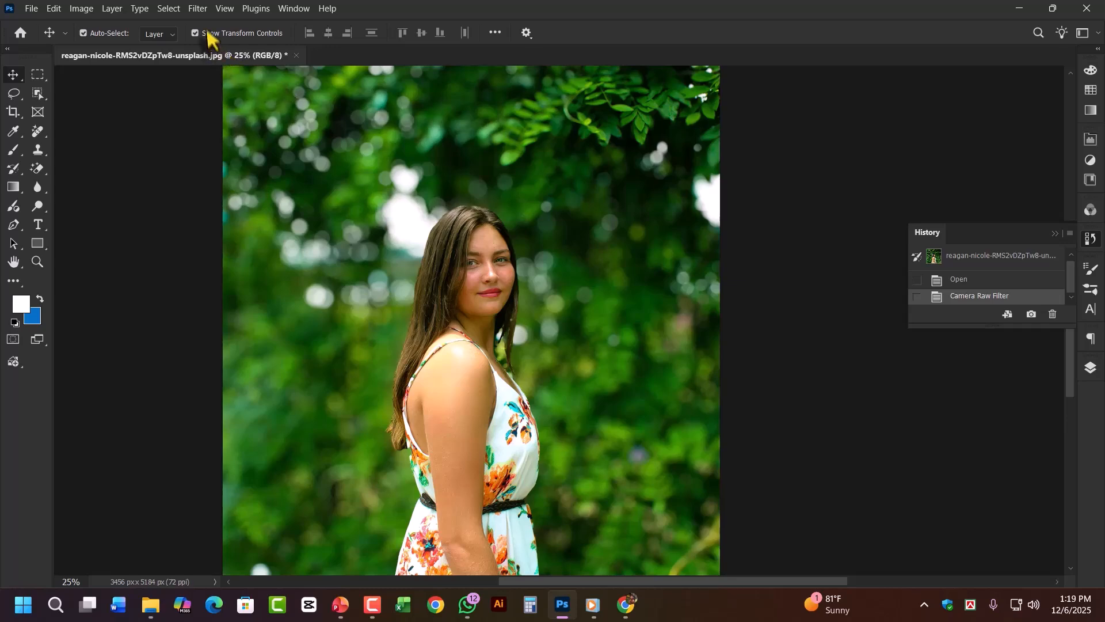
Step: Reopen the photo in the Camera Raw Filter and set the color temperature to -1
{"action": "left_click", "coordinate": [223, 8]}
{"action": "left_click", "coordinate": [232, 123]}
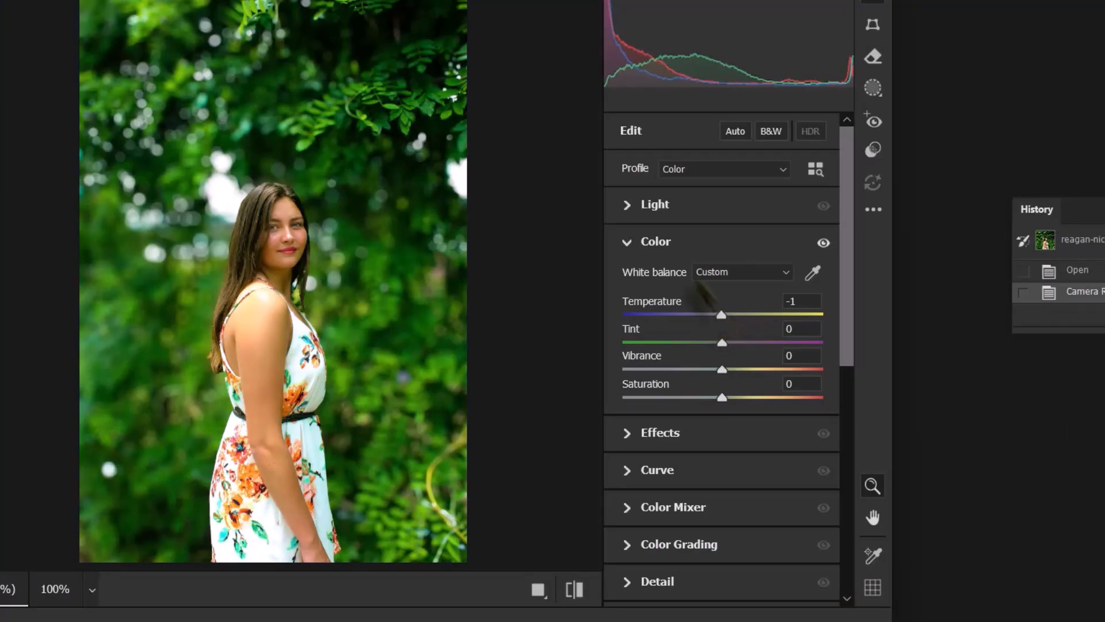
{"action": "left_click", "coordinate": [627, 241]}
Step: In the Color Mixer, set the hue of Oranges to -1, Yellows to -21 and Greens to -19
{"action": "scroll", "coordinate": [662, 351], "scroll_direction": "down", "scroll_amount": 2}
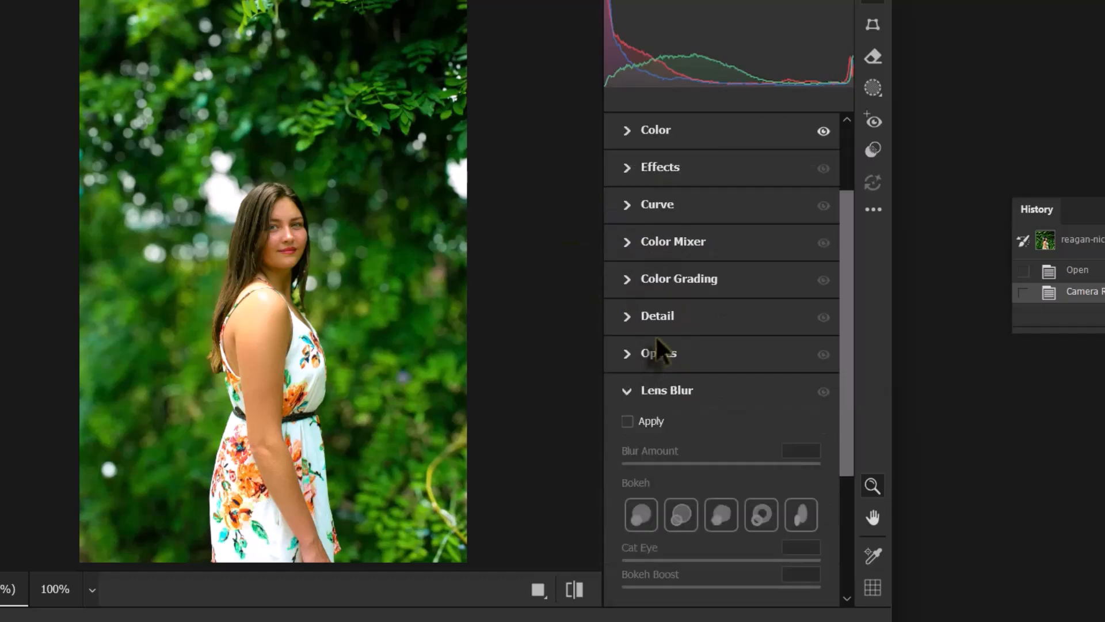
{"action": "left_click", "coordinate": [295, 196]}
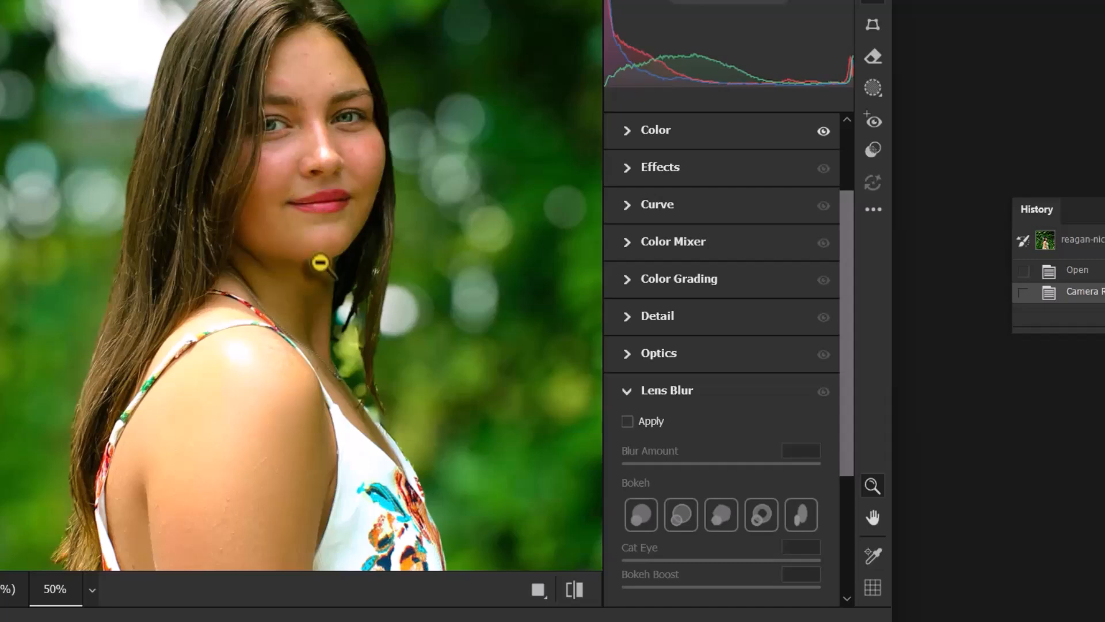
{"action": "left_click", "coordinate": [628, 240]}
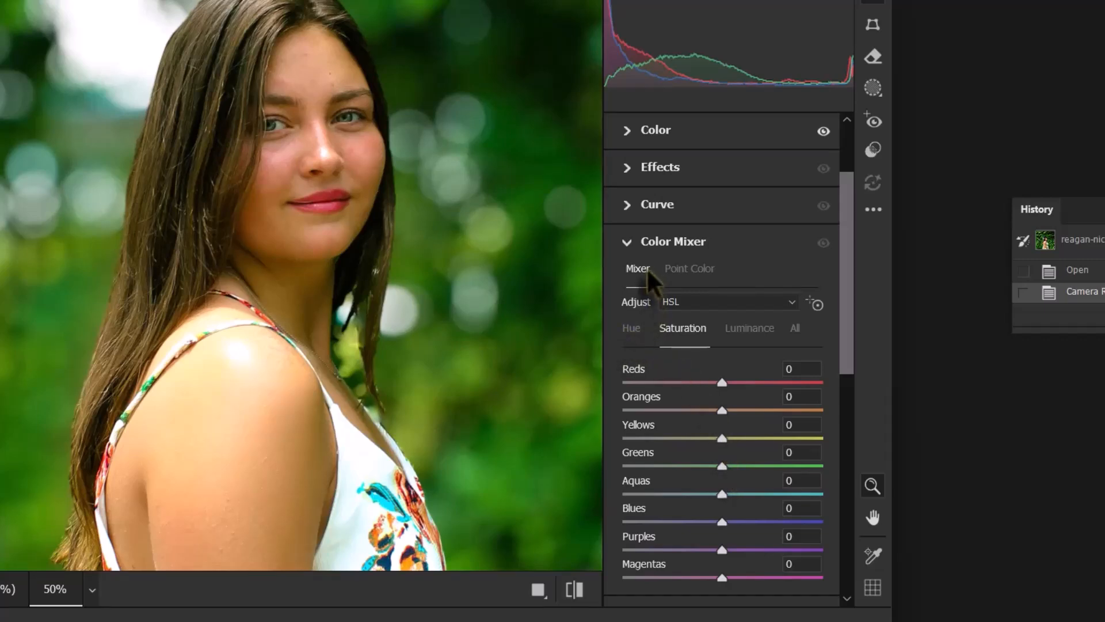
{"action": "left_click", "coordinate": [632, 328]}
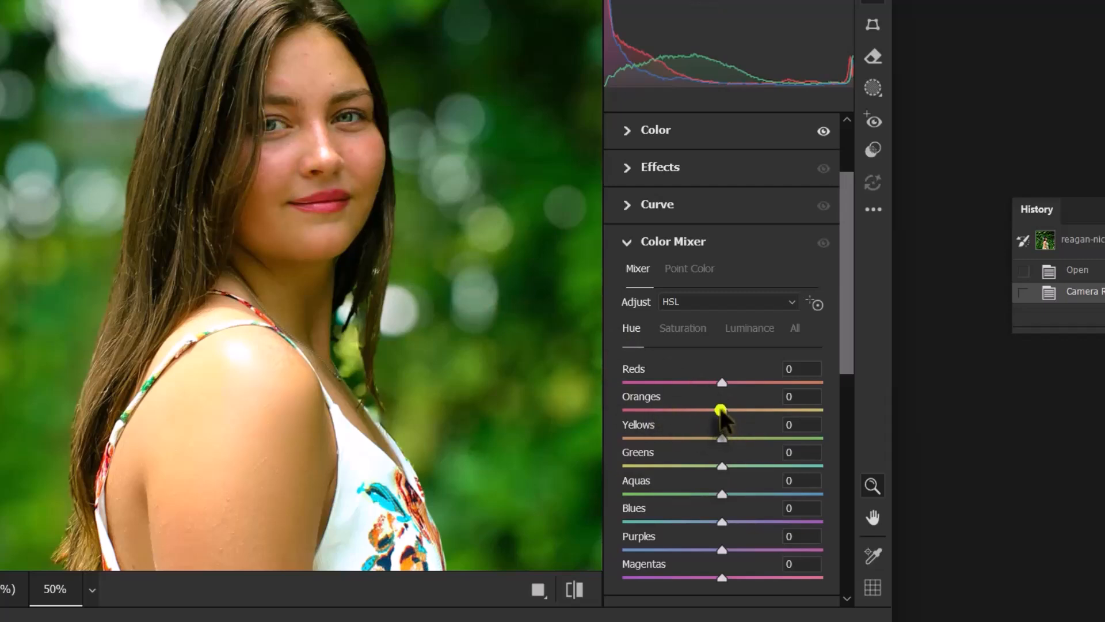
{"action": "left_click_drag", "start_coordinate": [721, 409], "coordinate": [704, 467]}
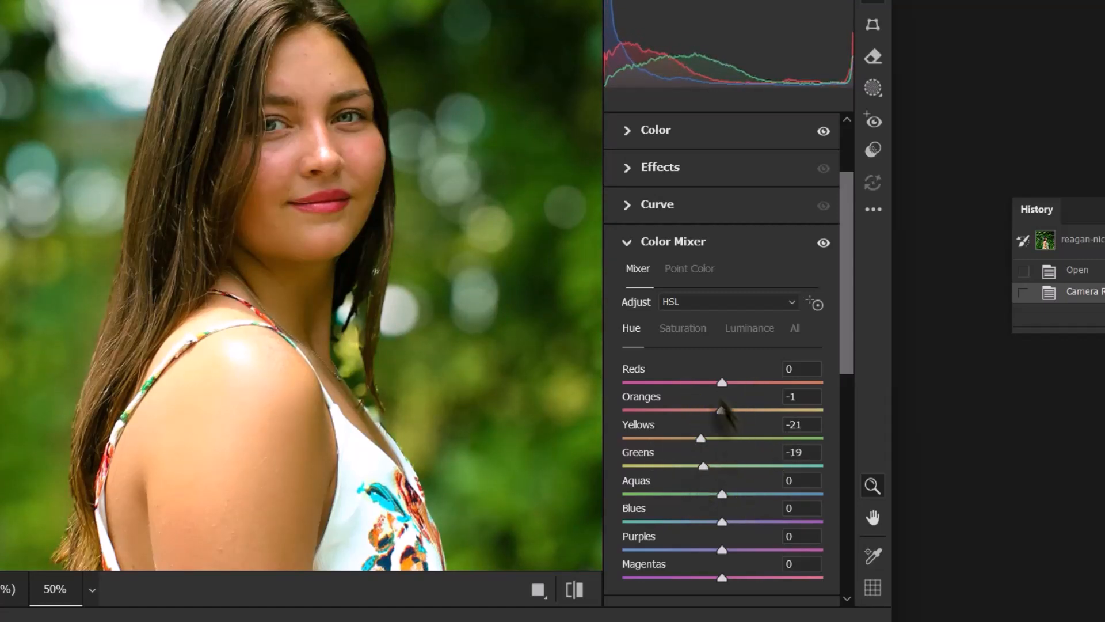
Step: Set the Color Mixer saturation of Oranges to -8 and Reds to -7
{"action": "left_click", "coordinate": [691, 328]}
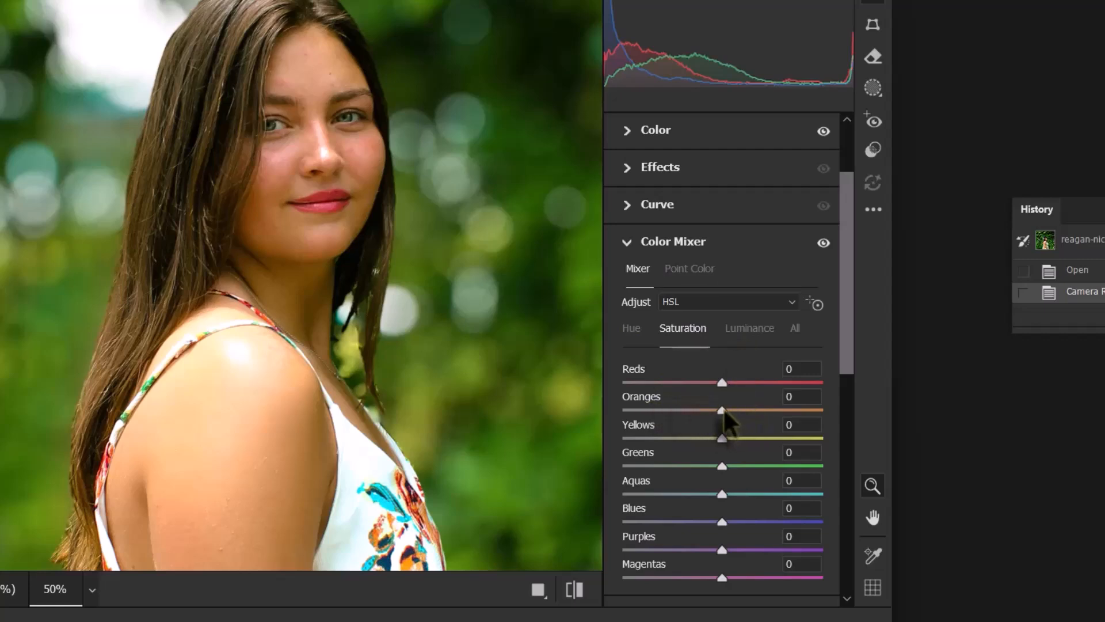
{"action": "left_click_drag", "start_coordinate": [724, 410], "coordinate": [715, 385]}
{"action": "left_click", "coordinate": [750, 328]}
{"action": "left_click", "coordinate": [694, 331]}
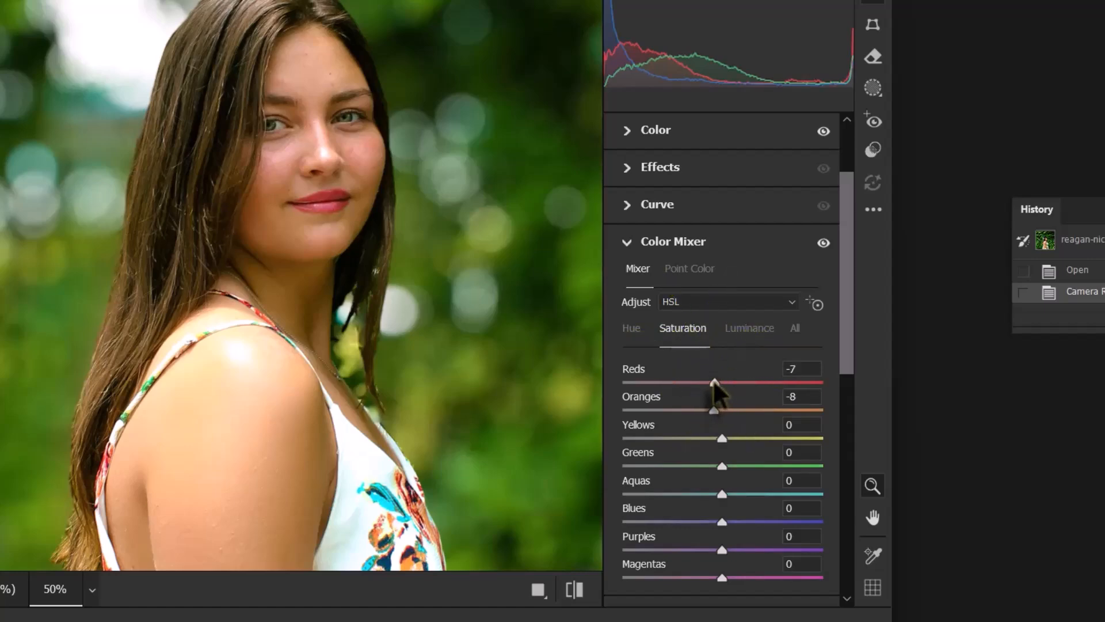
Step: Check the whole portrait and apply the Camera Raw color edits to the photo
{"action": "scroll", "coordinate": [333, 262], "scroll_direction": "down", "scroll_amount": 4}
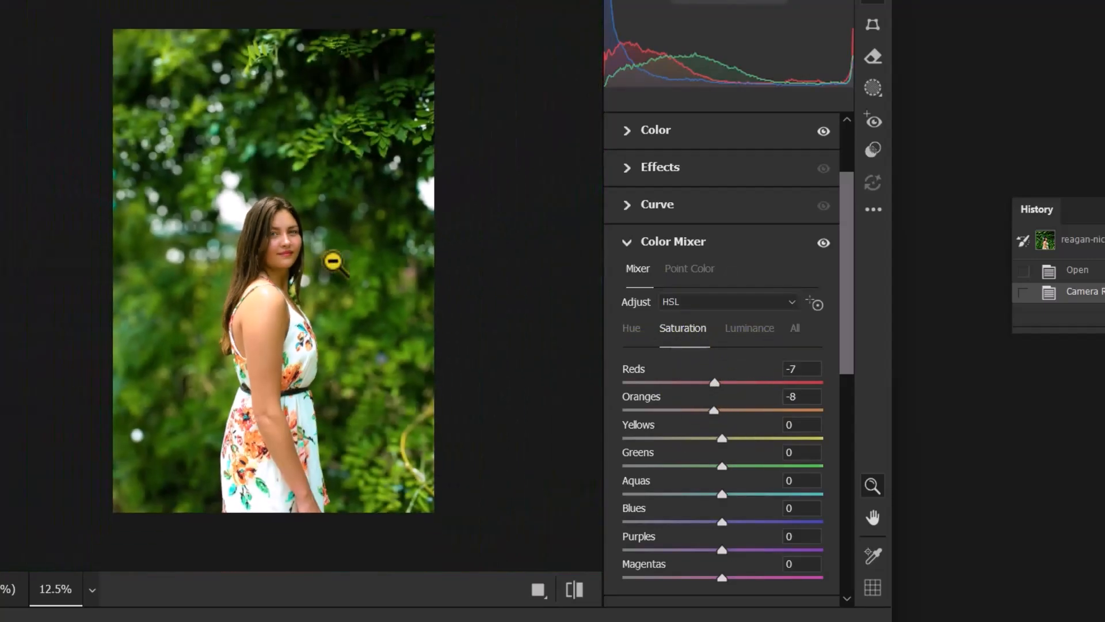
{"action": "scroll", "coordinate": [332, 262], "scroll_direction": "up", "scroll_amount": 3}
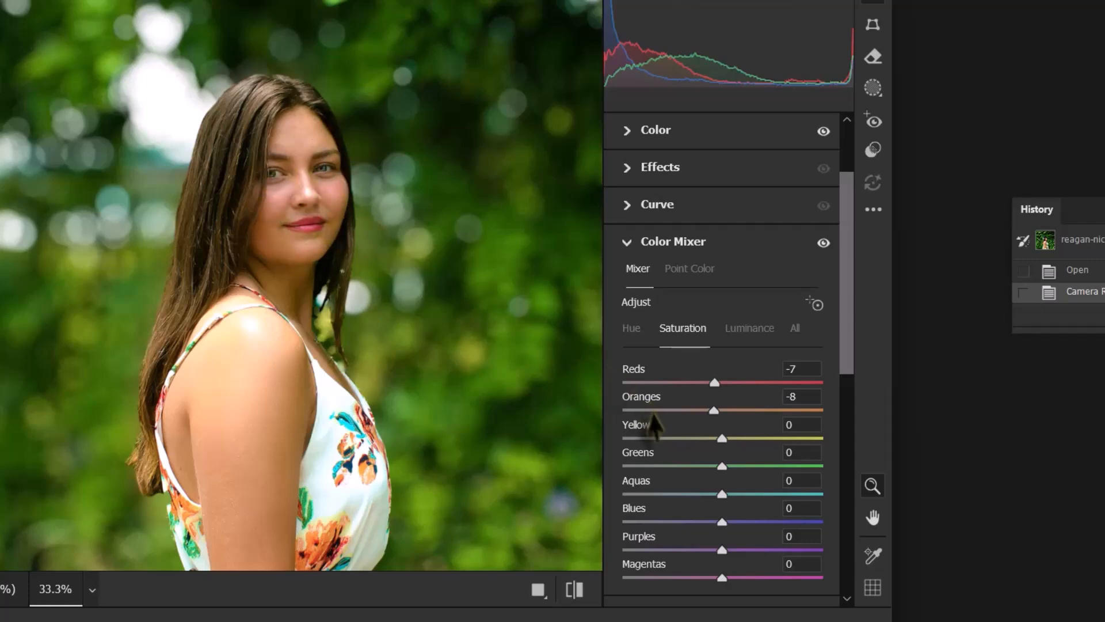
{"action": "left_click", "coordinate": [761, 613]}
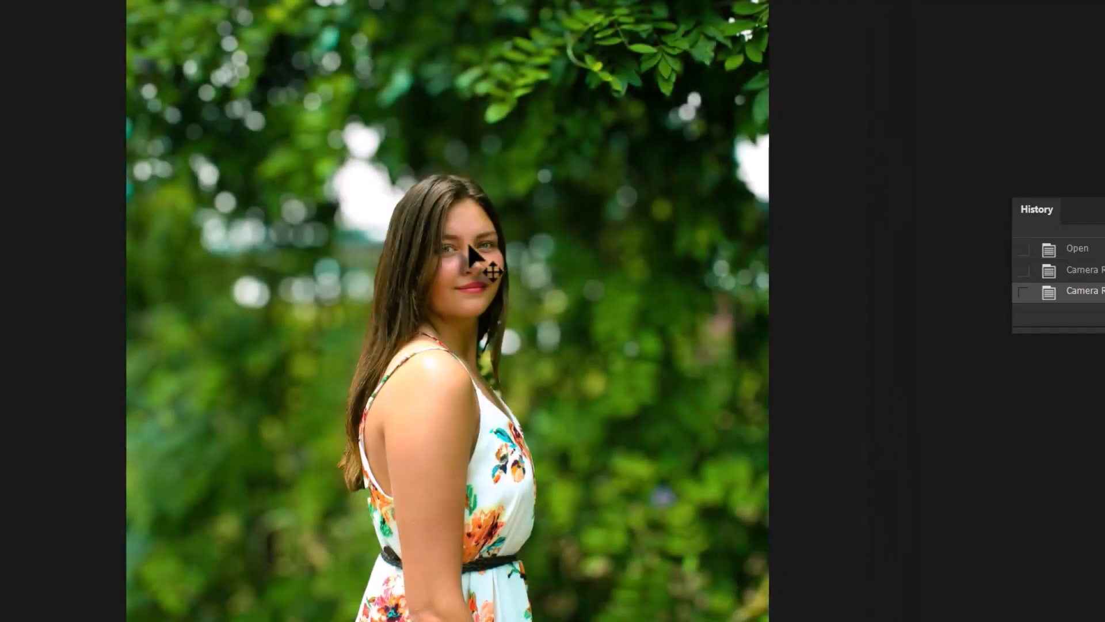
Step: Compare the portrait with and without the latest Camera Raw edit, both close up on the face and in full
{"action": "key", "text": "ctrl+plus"}
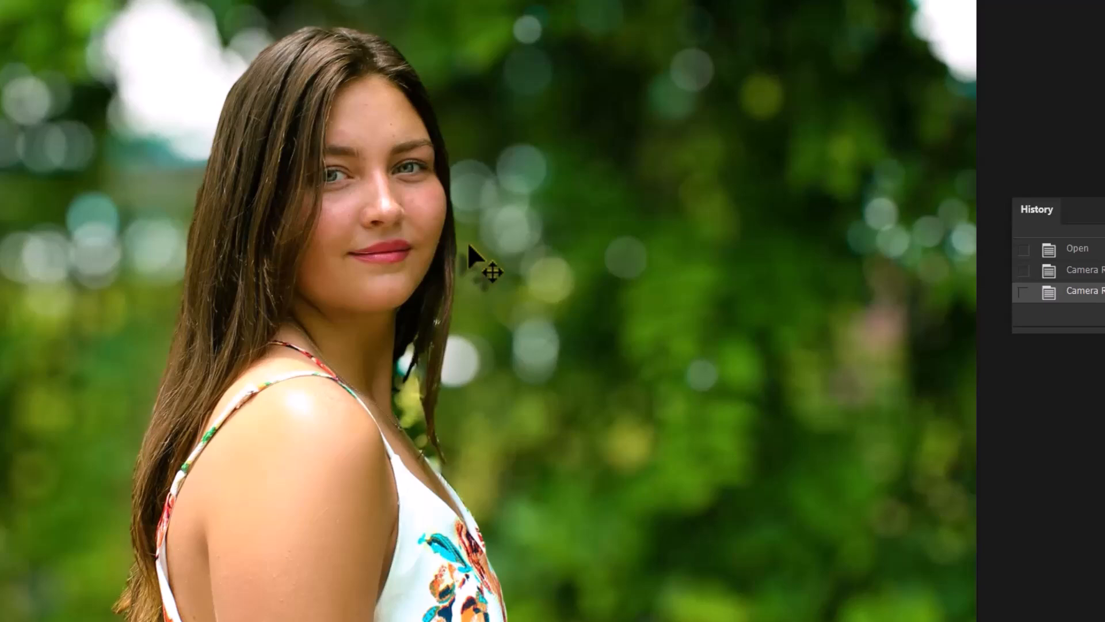
{"action": "key", "text": "ctrl+z"}
{"action": "key", "text": "ctrl+shift+z"}
{"action": "key", "text": "ctrl+z"}
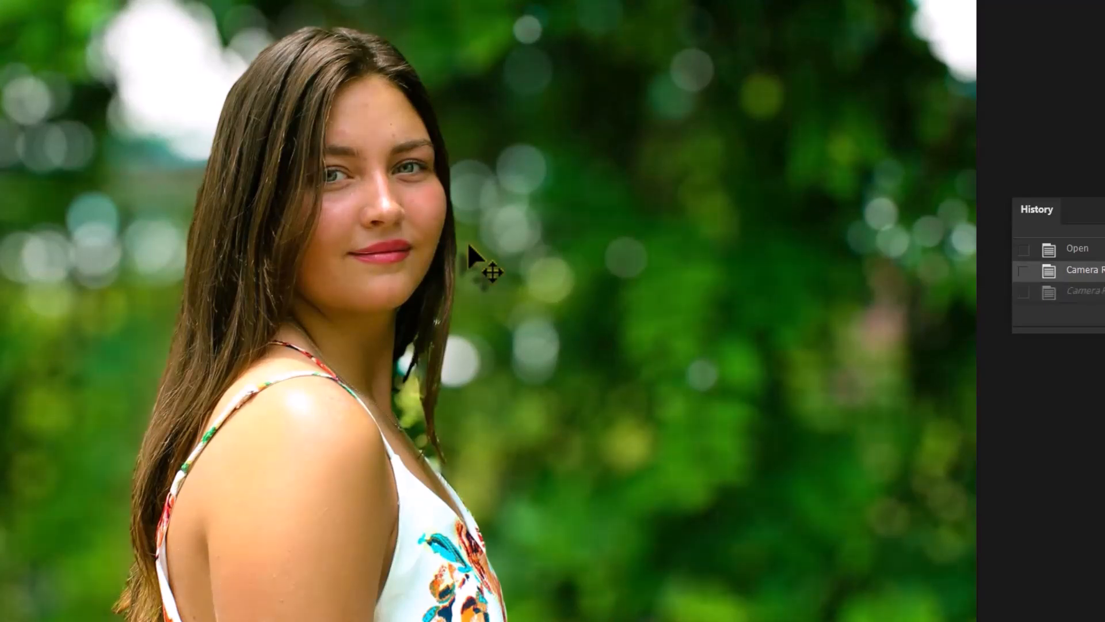
{"action": "key", "text": "ctrl+shift+z"}
{"action": "key", "text": "ctrl+z"}
{"action": "key", "text": "ctrl+shift+z"}
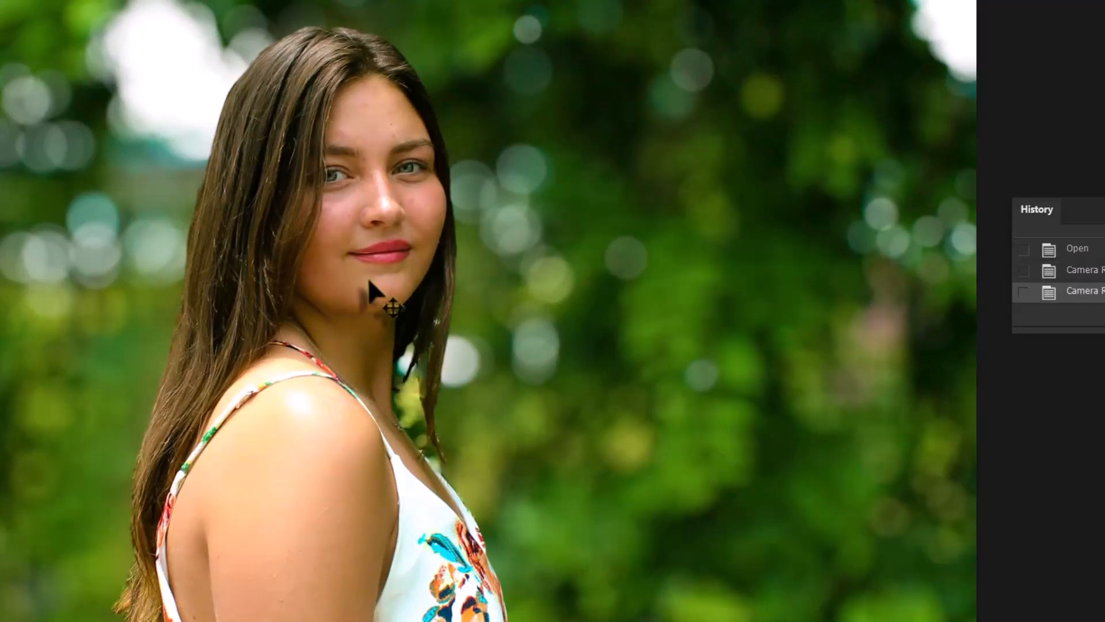
{"action": "key", "text": "ctrl+minus"}
{"action": "key", "text": "ctrl+minus"}
{"action": "key", "text": "ctrl+plus"}
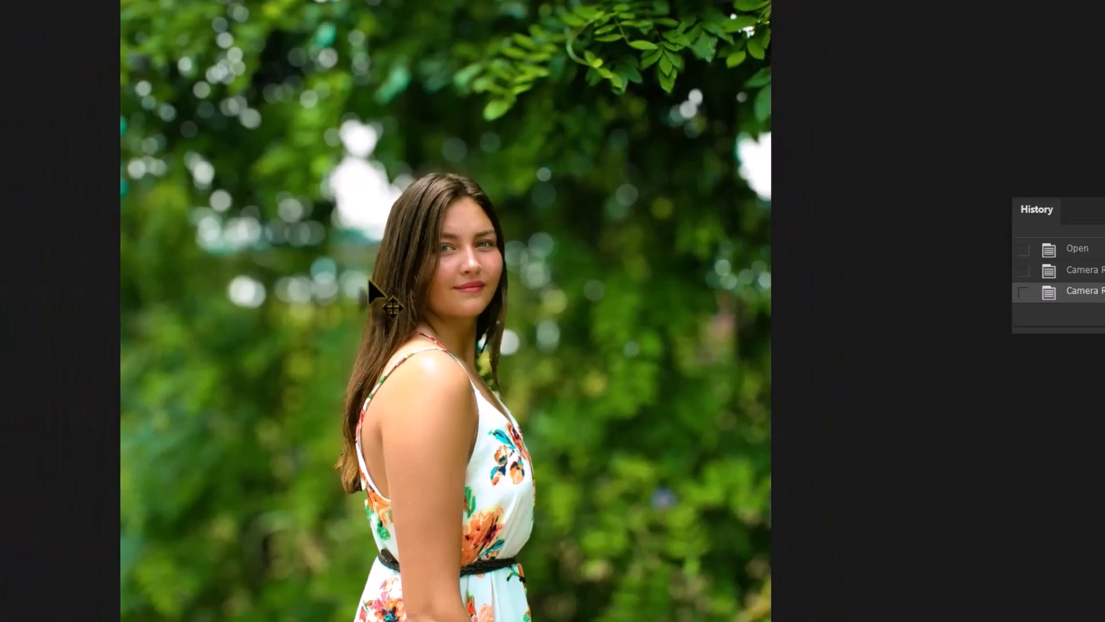
{"action": "key", "text": "ctrl+minus"}
{"action": "key", "text": "ctrl+minus"}
{"action": "key", "text": "ctrl+minus"}
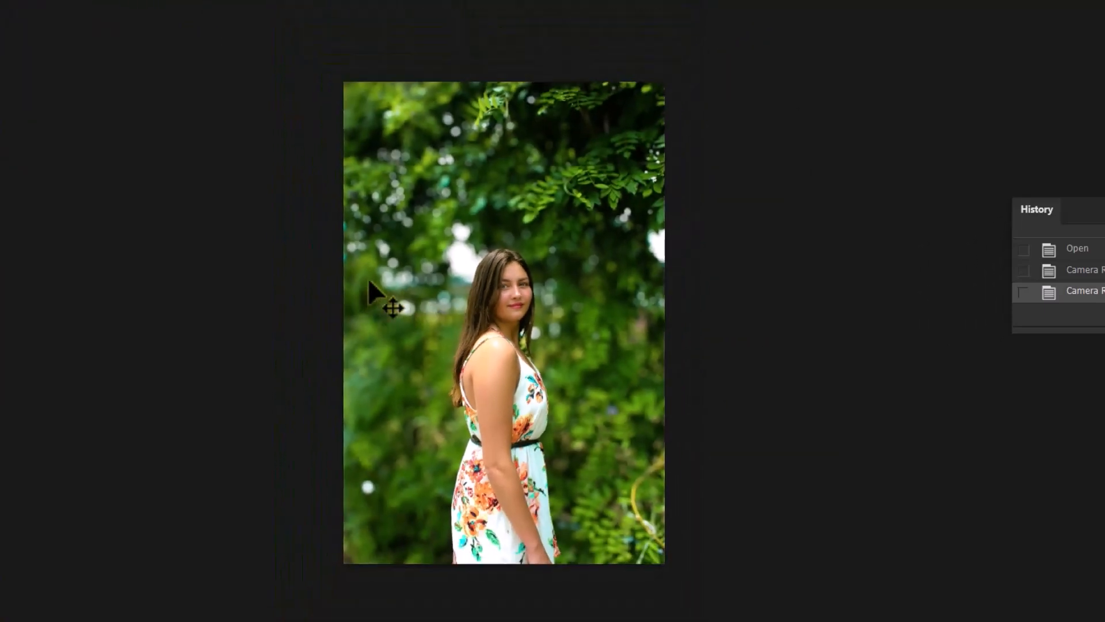
{"action": "key", "text": "ctrl+plus"}
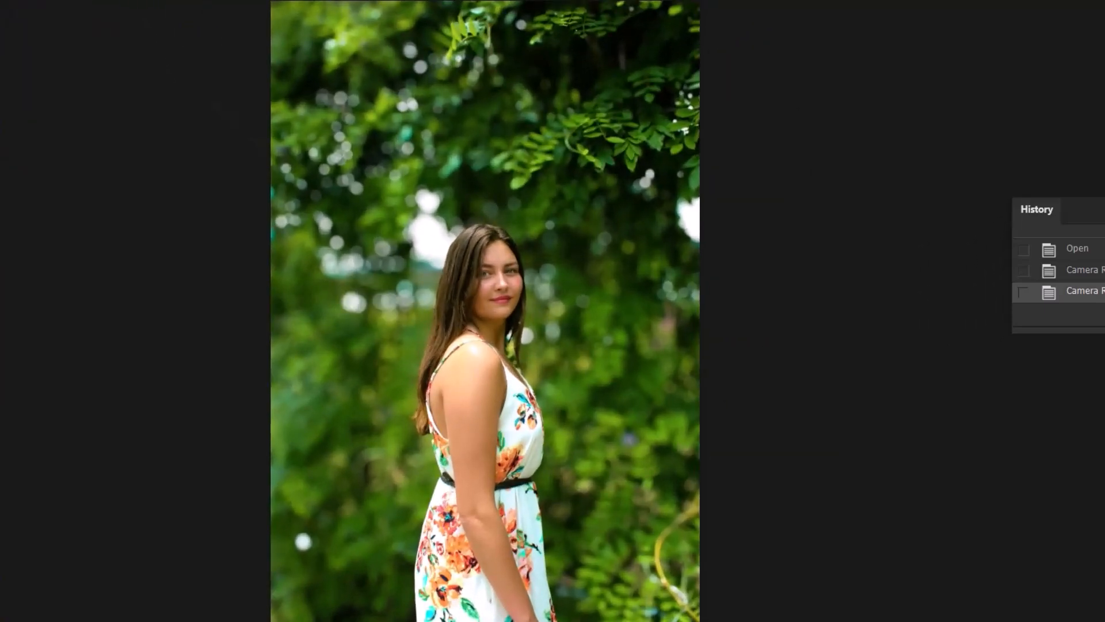
Step: Reopen the photo in the Camera Raw Filter, try Color Mixer hues of -37 for Yellows and -32 for Greens, and shift them back
{"action": "left_click", "coordinate": [95, 1]}
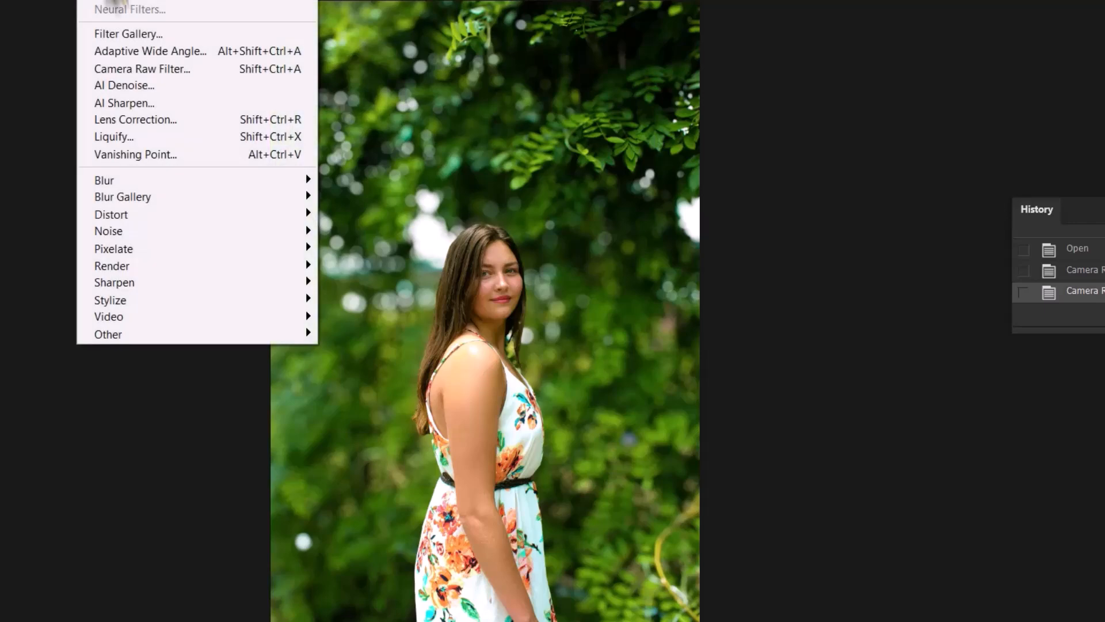
{"action": "left_click", "coordinate": [138, 69]}
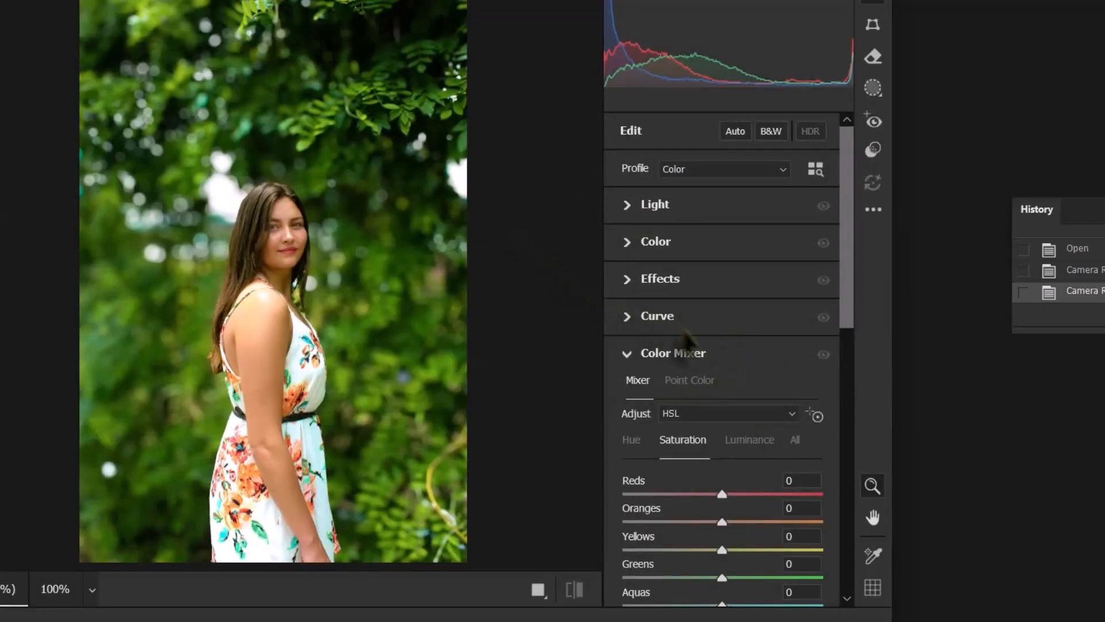
{"action": "scroll", "coordinate": [693, 343], "scroll_direction": "down", "scroll_amount": 4}
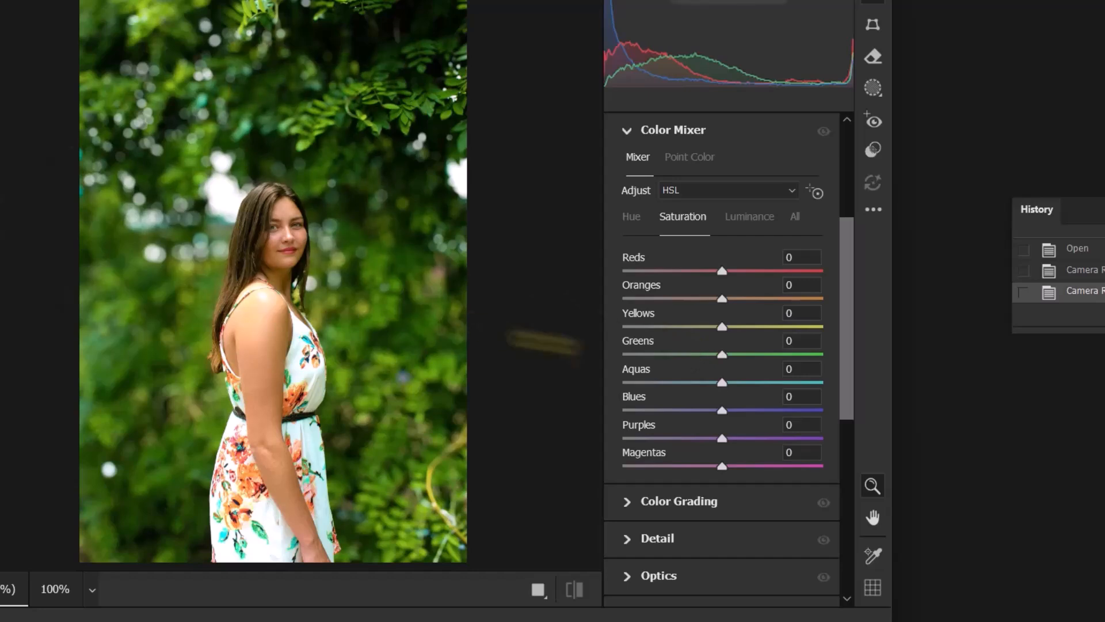
{"action": "scroll", "coordinate": [596, 225], "scroll_direction": "up", "scroll_amount": 3}
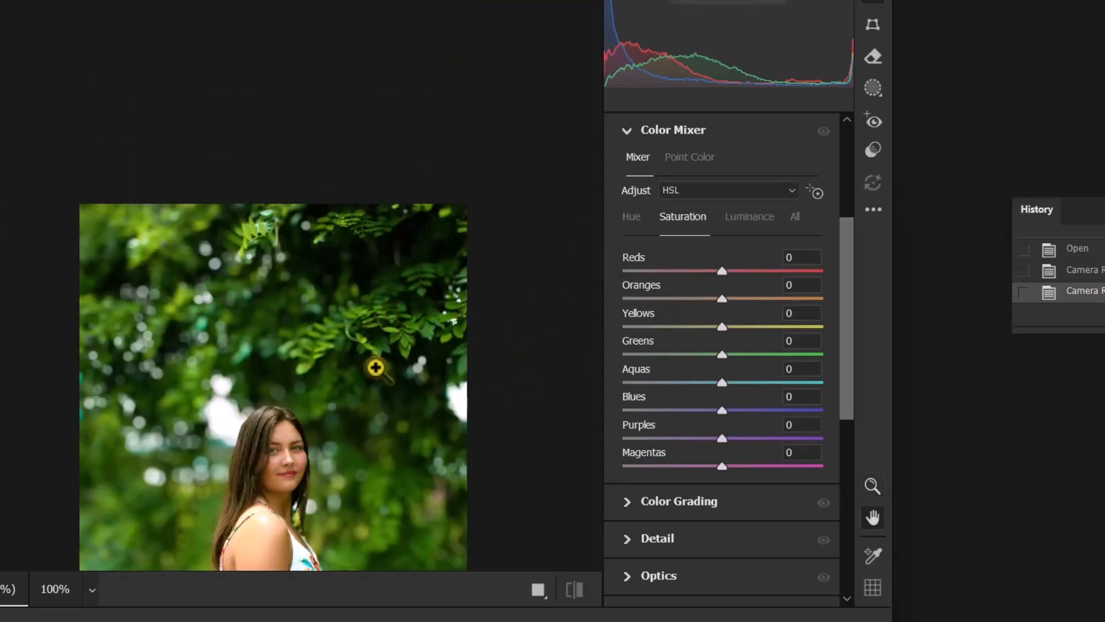
{"action": "left_click_drag", "start_coordinate": [374, 365], "coordinate": [380, 156]}
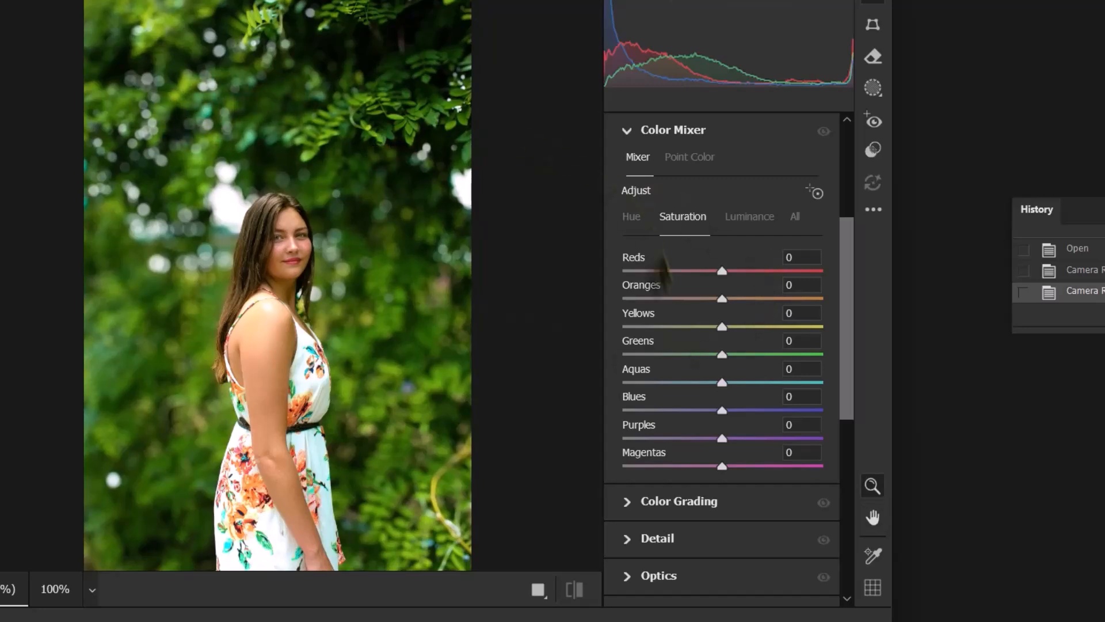
{"action": "left_click", "coordinate": [635, 217]}
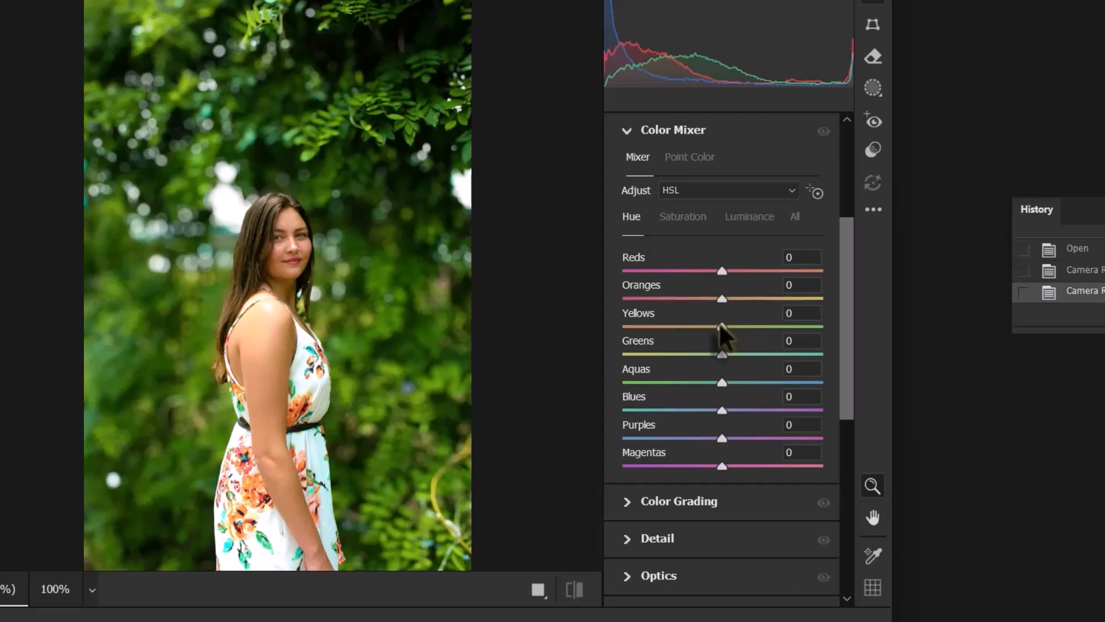
{"action": "left_click_drag", "start_coordinate": [721, 326], "coordinate": [692, 368]}
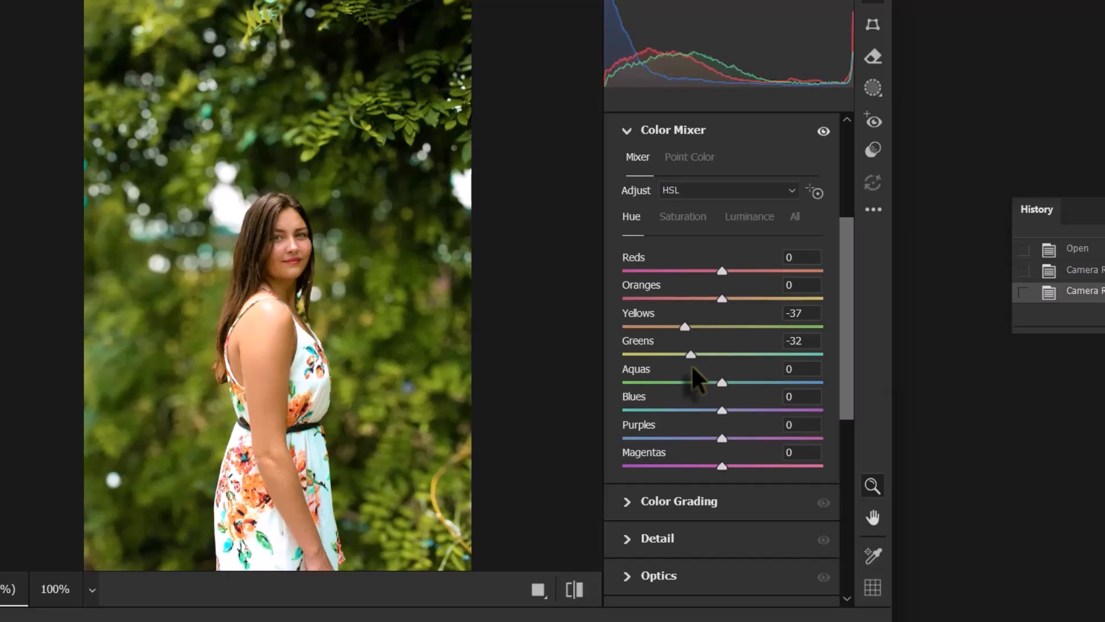
{"action": "left_click_drag", "start_coordinate": [694, 363], "coordinate": [721, 366]}
{"action": "left_click", "coordinate": [724, 300]}
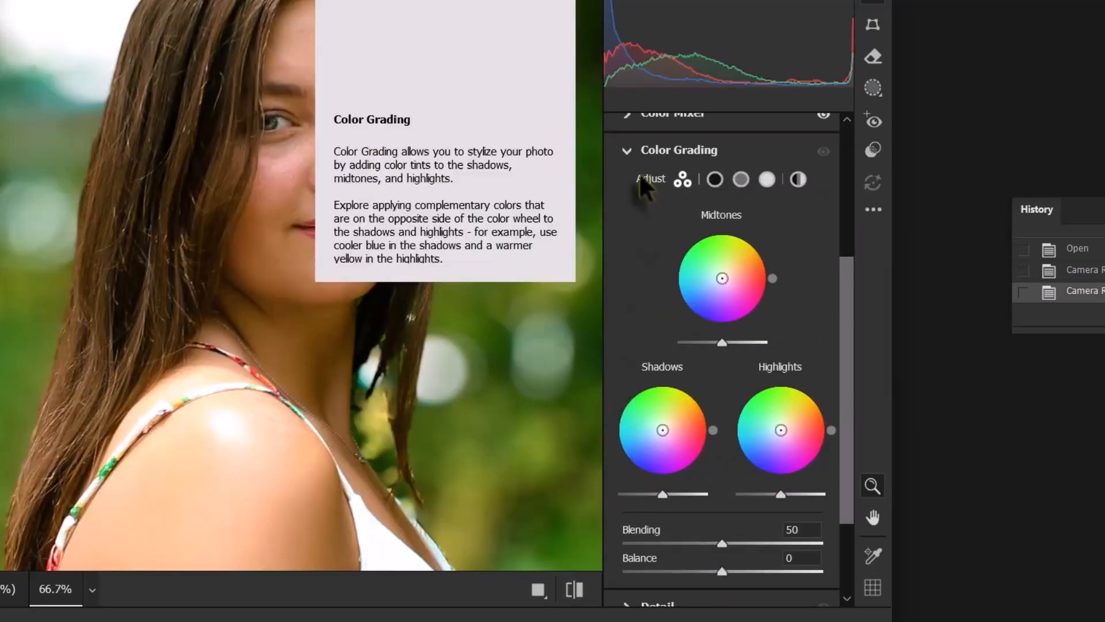
Step: Open the Camera Raw presets and apply the Adaptive: Subject preset Soft with an amount of 56
{"action": "left_click", "coordinate": [628, 151]}
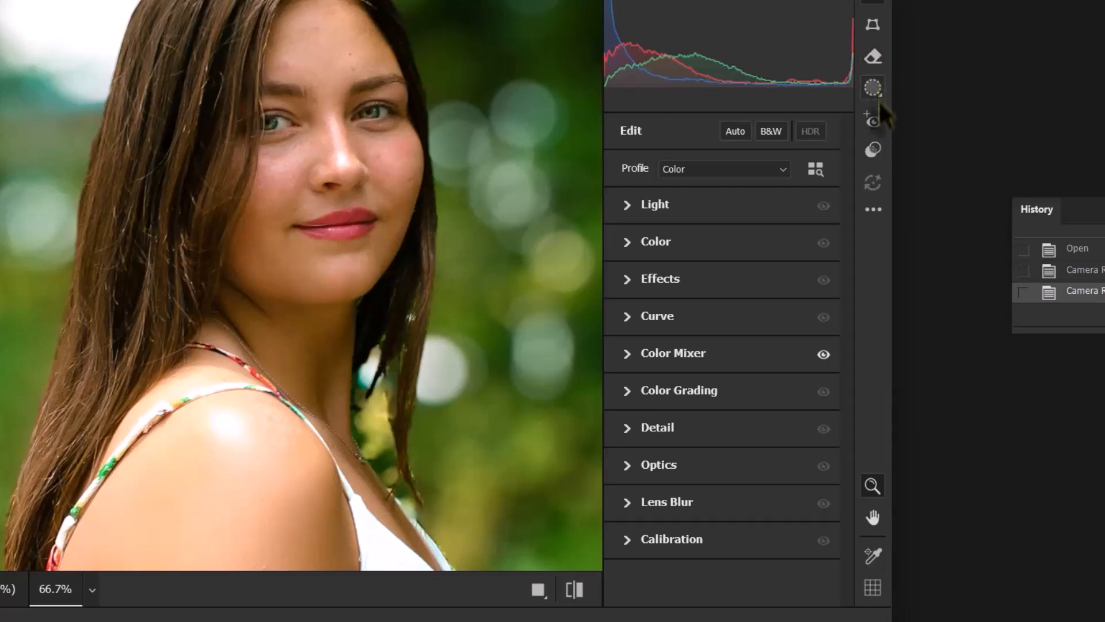
{"action": "left_click", "coordinate": [872, 150]}
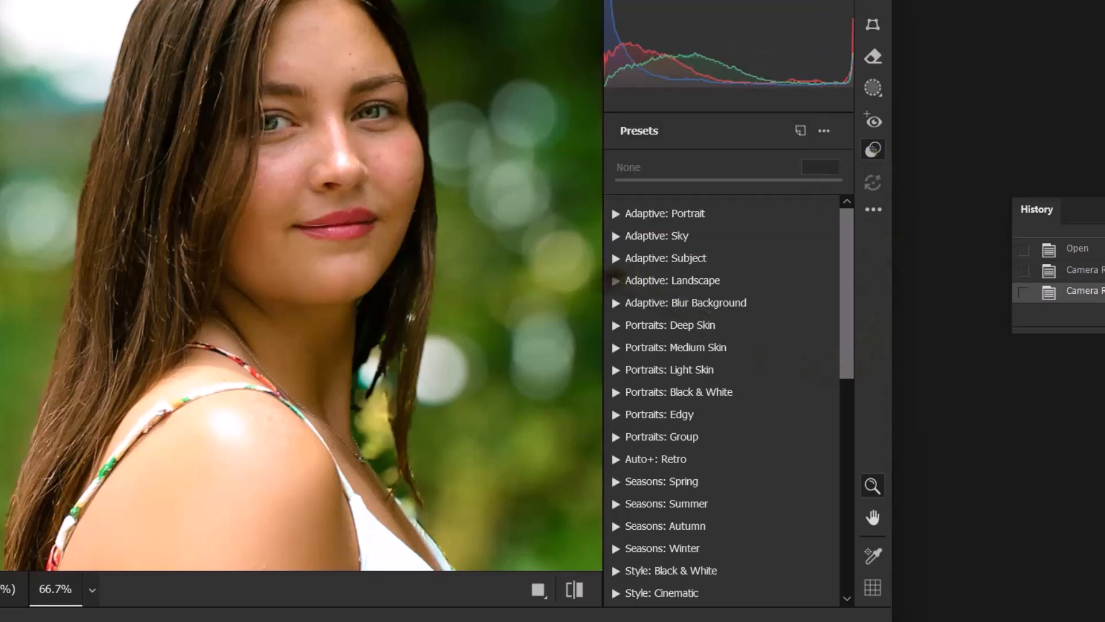
{"action": "left_click", "coordinate": [616, 257]}
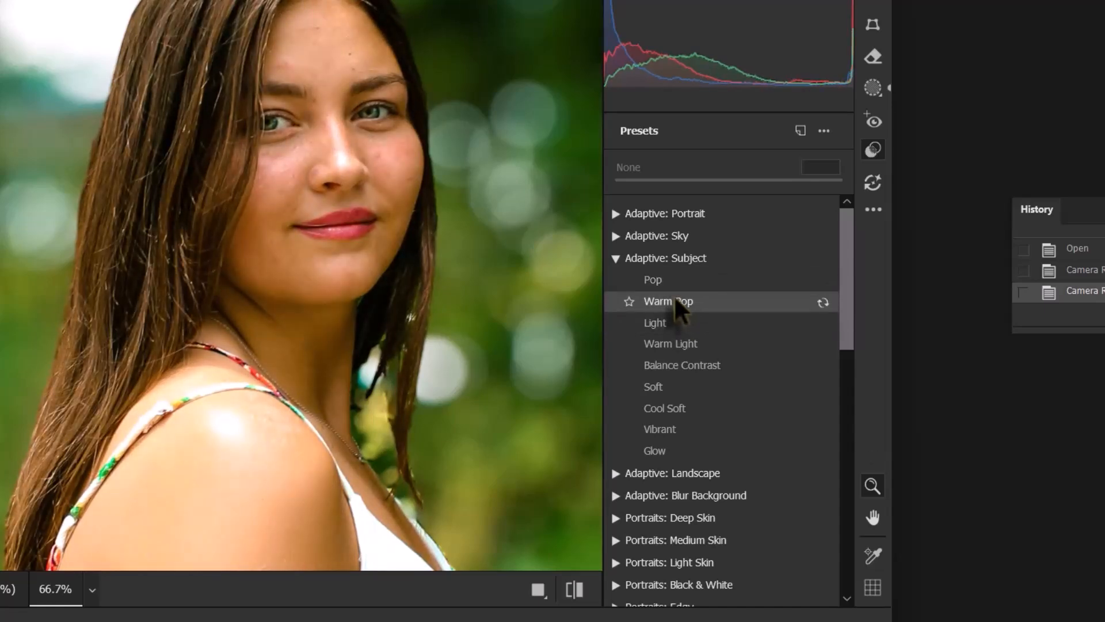
{"action": "key", "text": "ctrl+minus"}
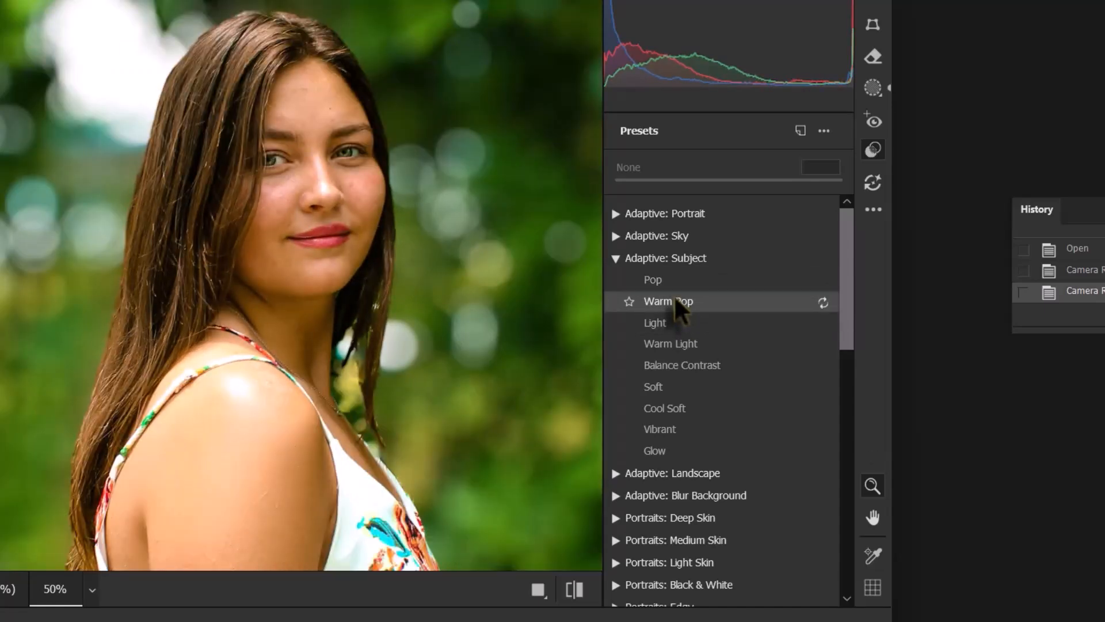
{"action": "key", "text": "ctrl+minus"}
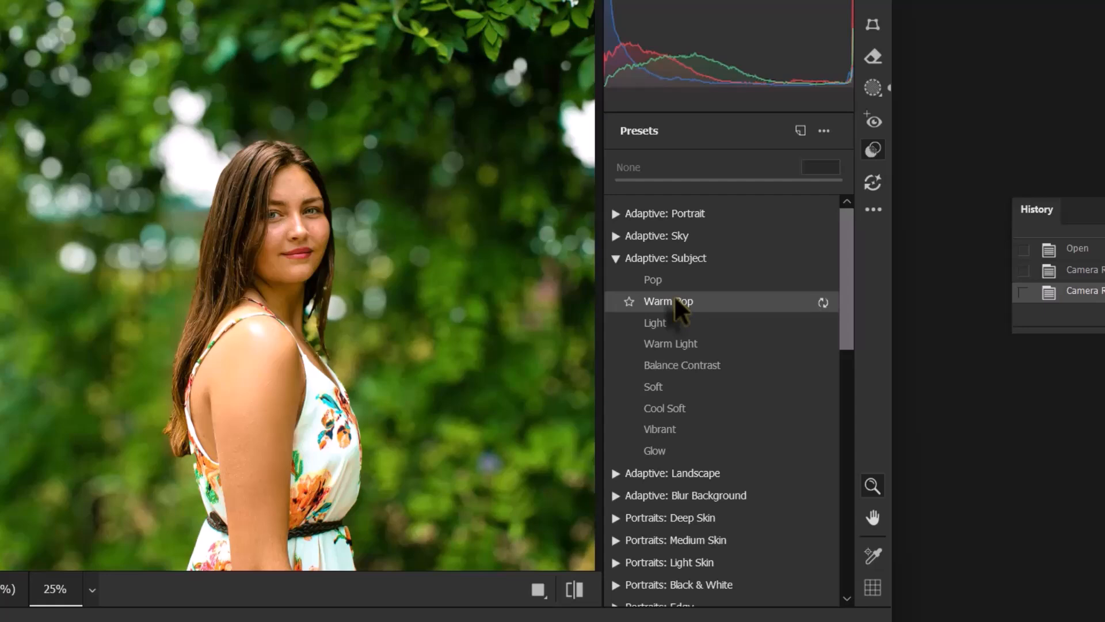
{"action": "left_click", "coordinate": [670, 391]}
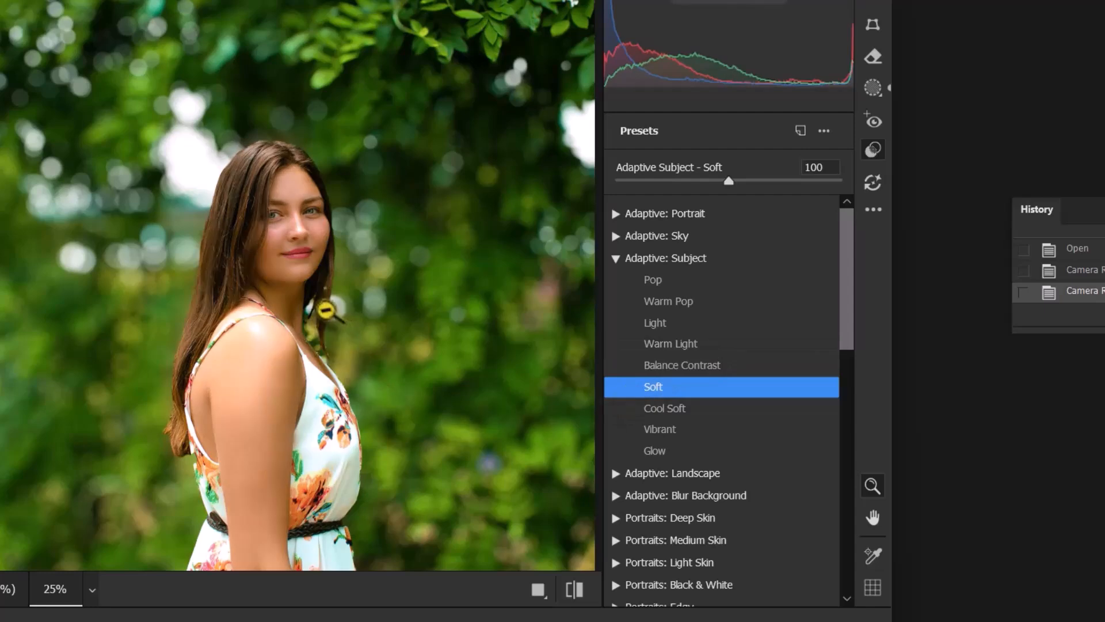
{"action": "left_click_drag", "start_coordinate": [729, 181], "coordinate": [681, 190]}
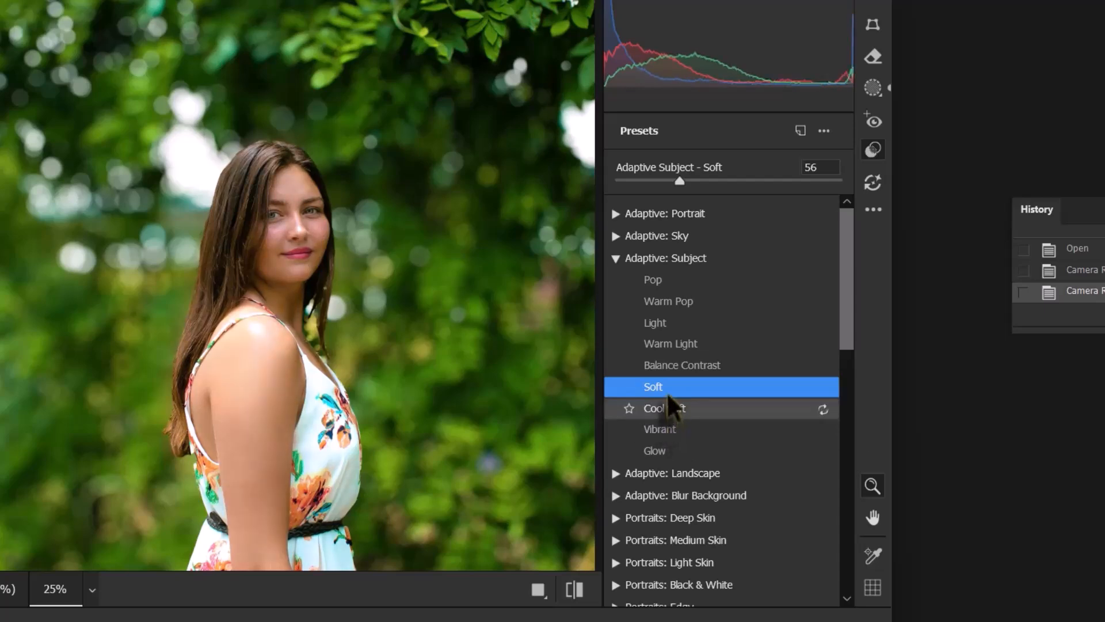
Step: Apply the Adaptive: Subject preset Cool Soft with an amount of 58
{"action": "left_click", "coordinate": [667, 413]}
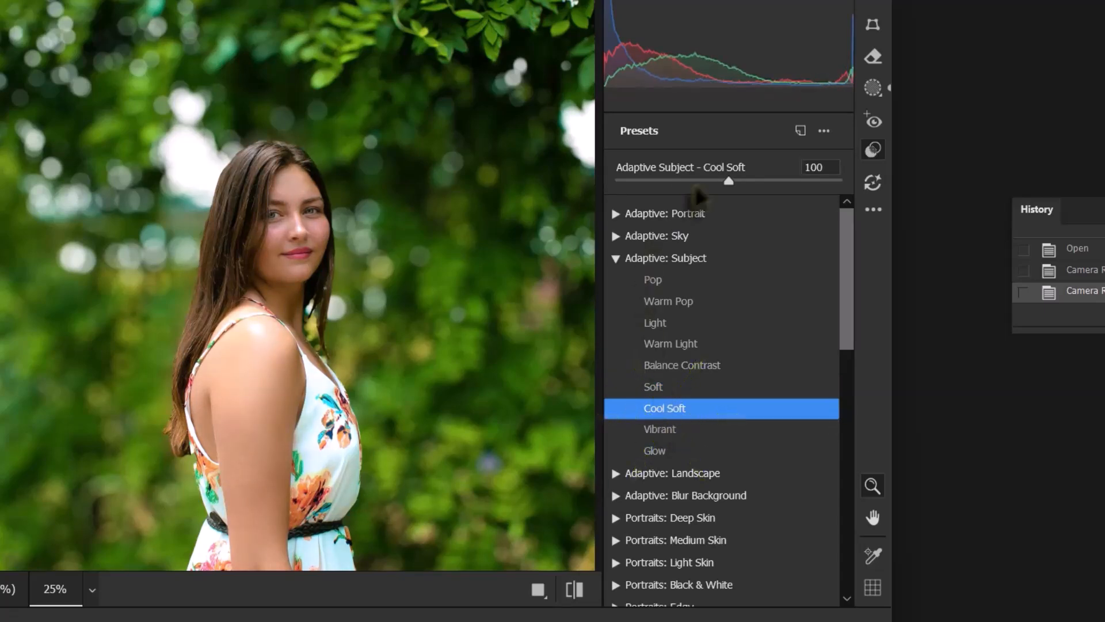
{"action": "left_click_drag", "start_coordinate": [726, 182], "coordinate": [634, 183]}
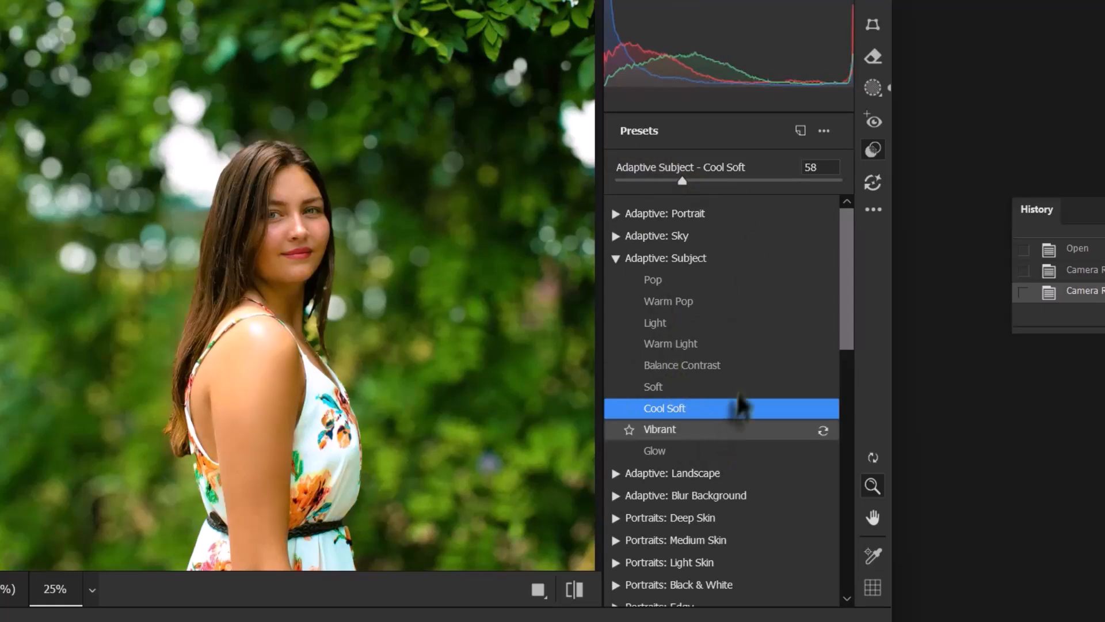
{"action": "left_click", "coordinate": [616, 258]}
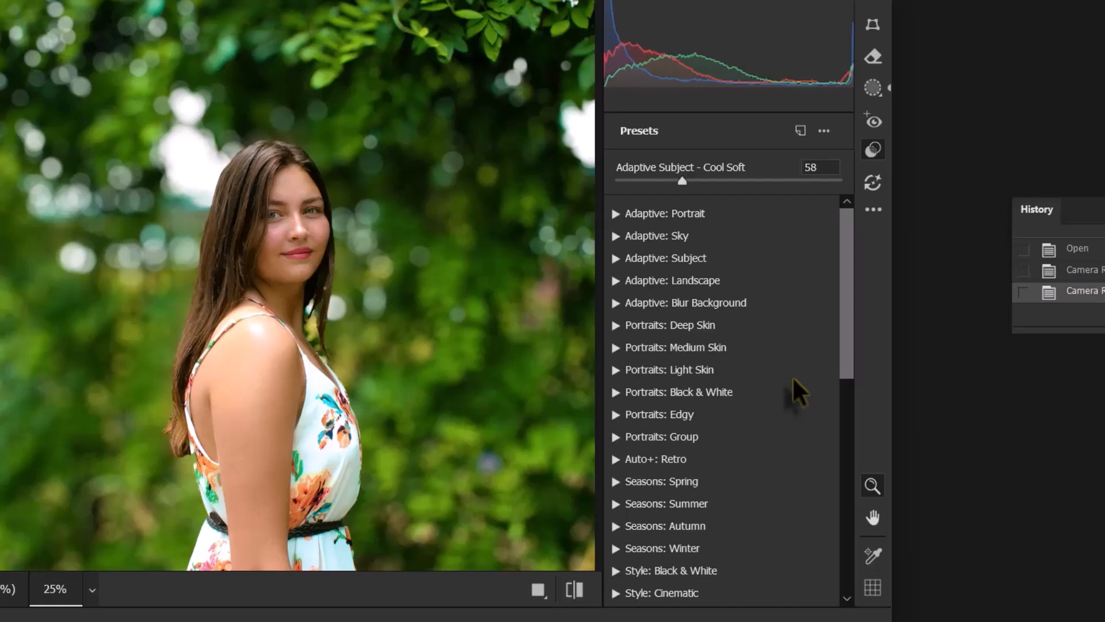
Step: Preview the Adaptive: Blur Background presets on the photo and browse the remaining preset groups
{"action": "left_click", "coordinate": [616, 303]}
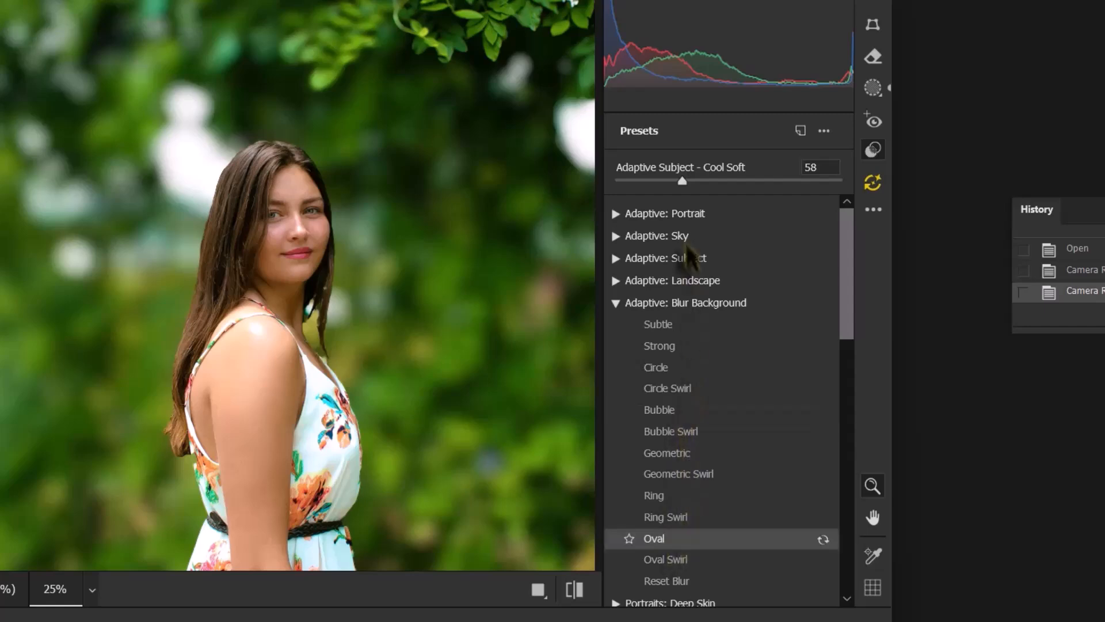
{"action": "left_click", "coordinate": [616, 303]}
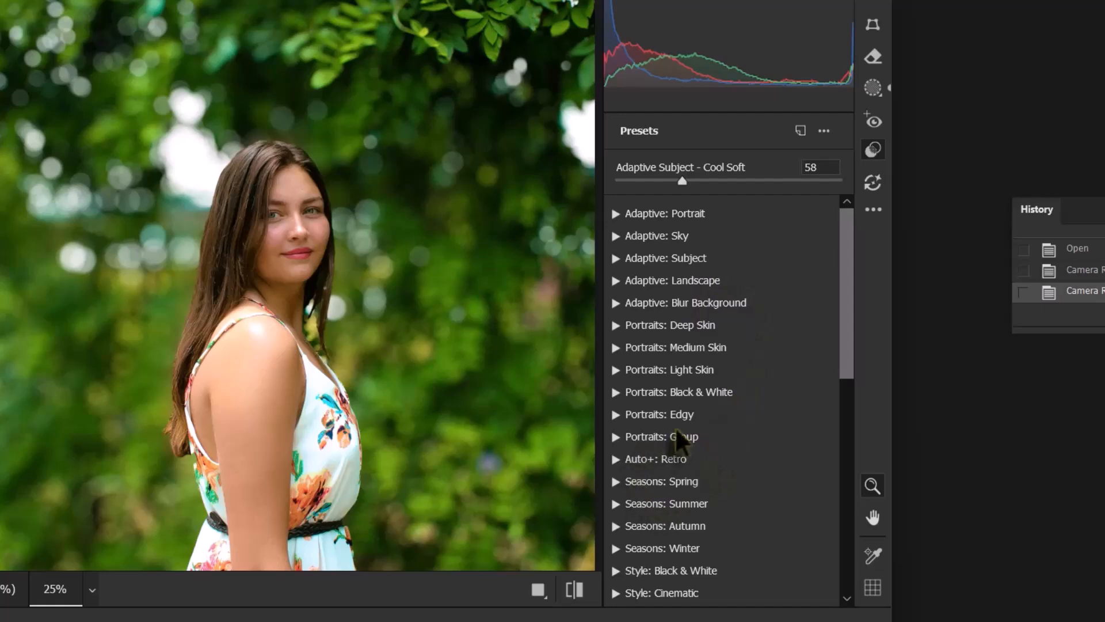
{"action": "scroll", "coordinate": [679, 443], "scroll_direction": "down", "scroll_amount": 2}
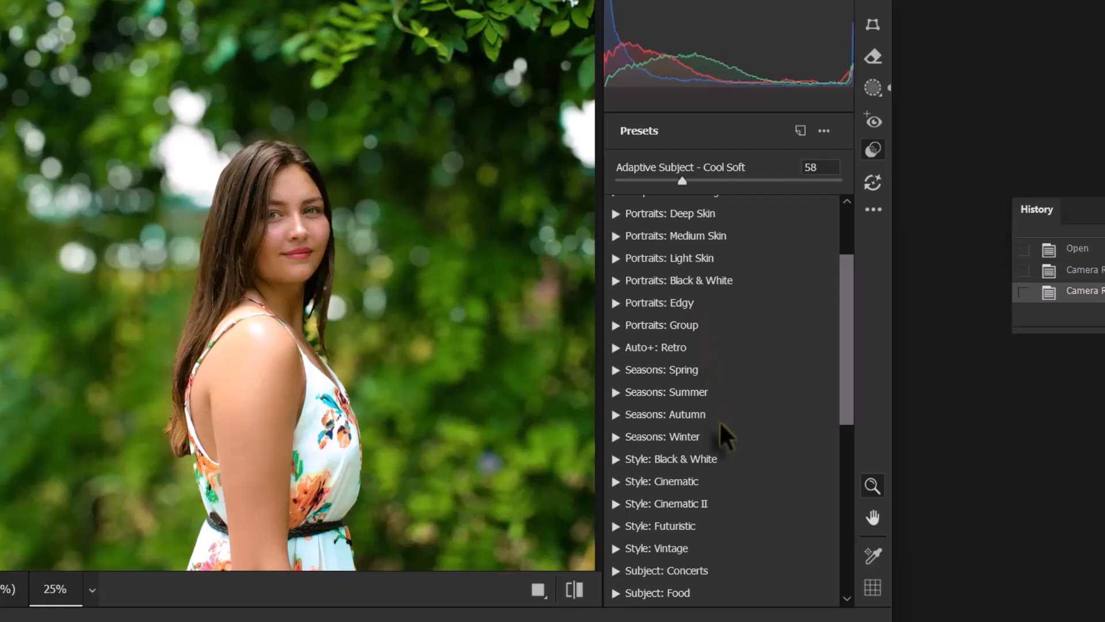
Step: Apply the Auto+: Retro preset AR03 with an amount of 83 and check the whole photo
{"action": "left_click", "coordinate": [615, 347]}
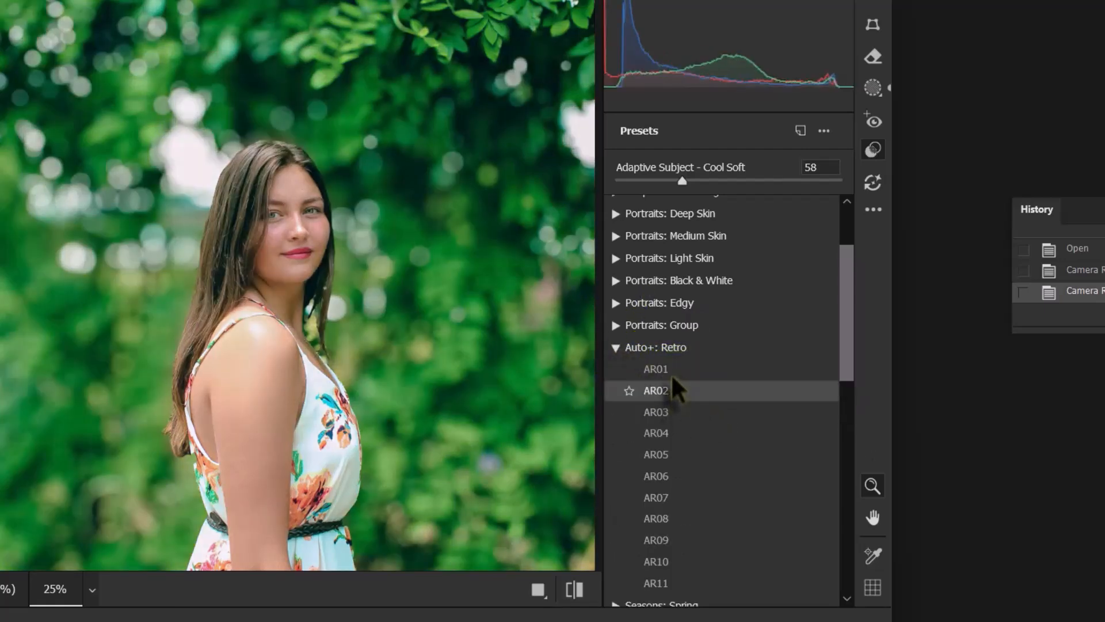
{"action": "left_click", "coordinate": [662, 368]}
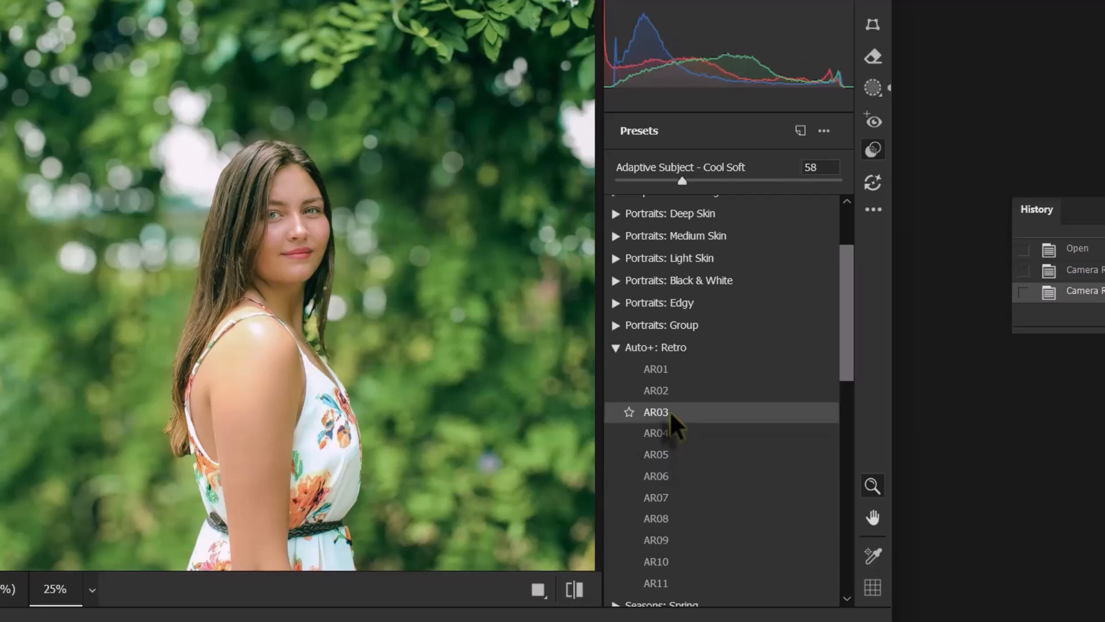
{"action": "left_click", "coordinate": [669, 411]}
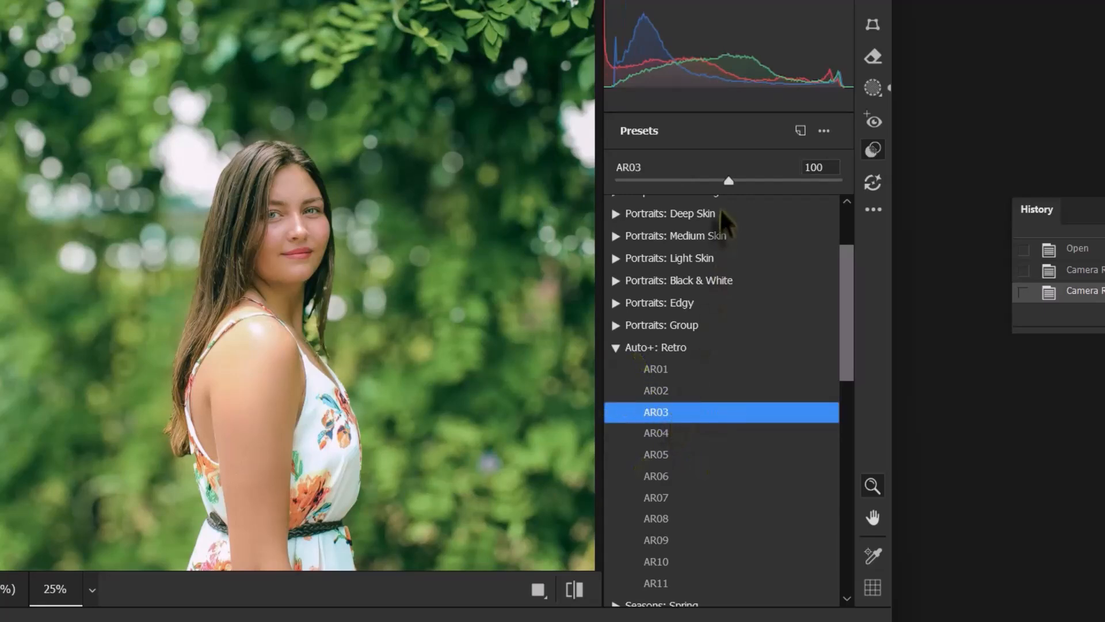
{"action": "mouse_move", "coordinate": [728, 182]}
{"action": "left_mouse_down"}
{"action": "mouse_move", "coordinate": [681, 182]}
{"action": "mouse_move", "coordinate": [775, 182]}
{"action": "mouse_move", "coordinate": [710, 182]}
{"action": "left_mouse_up"}
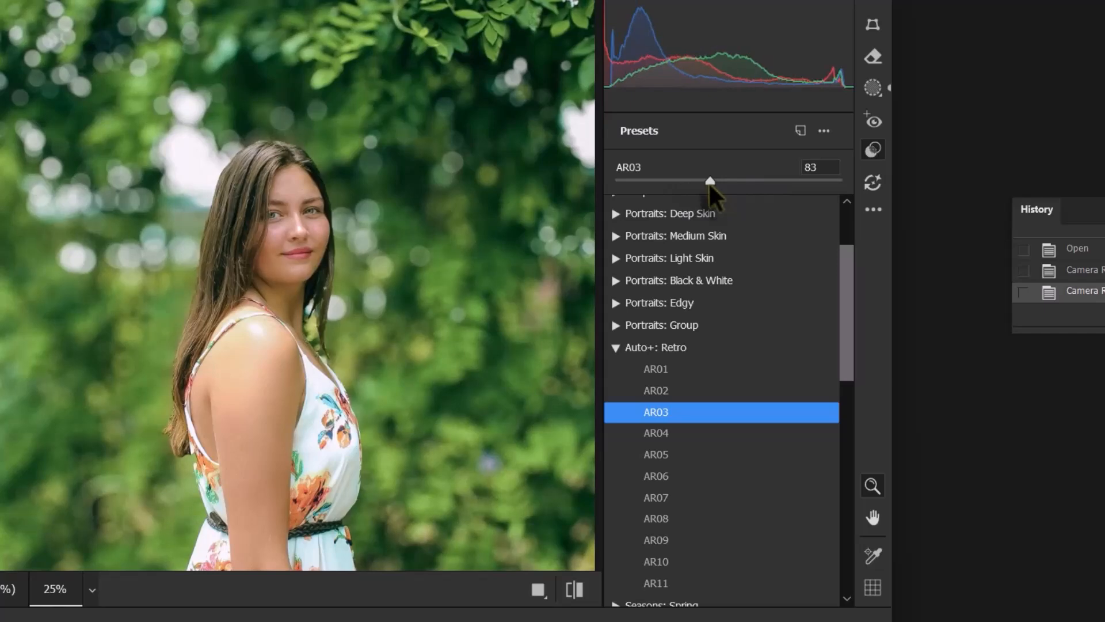
{"action": "scroll", "coordinate": [502, 204], "scroll_direction": "down", "scroll_amount": 2}
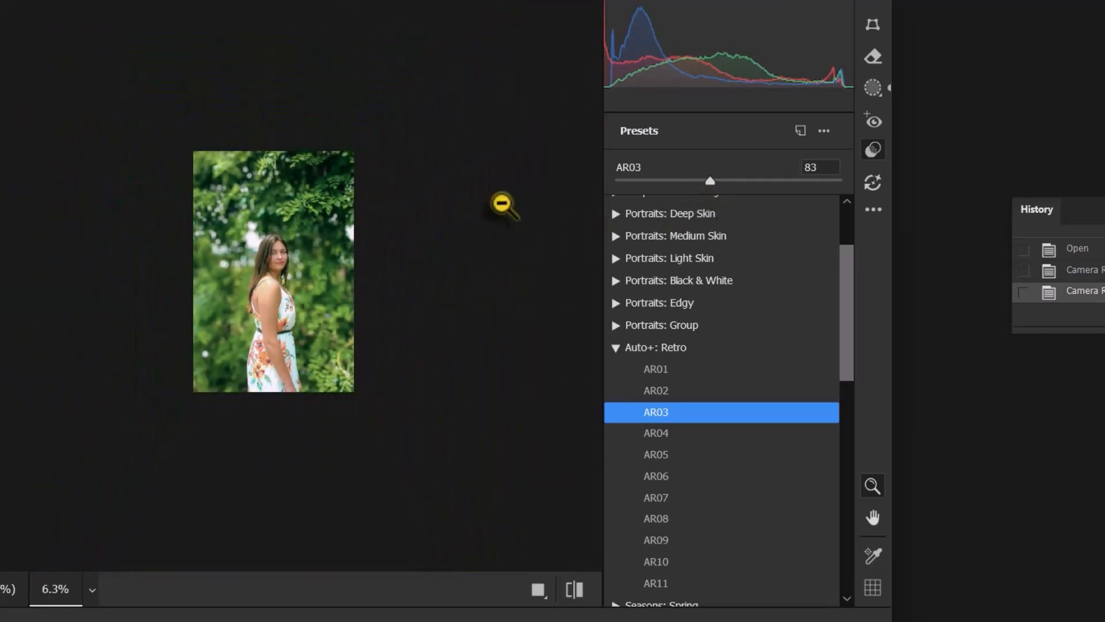
Step: Apply the Auto+: Retro preset AR10 to the photo with an amount of 73
{"action": "scroll", "coordinate": [502, 203], "scroll_direction": "up", "scroll_amount": 1}
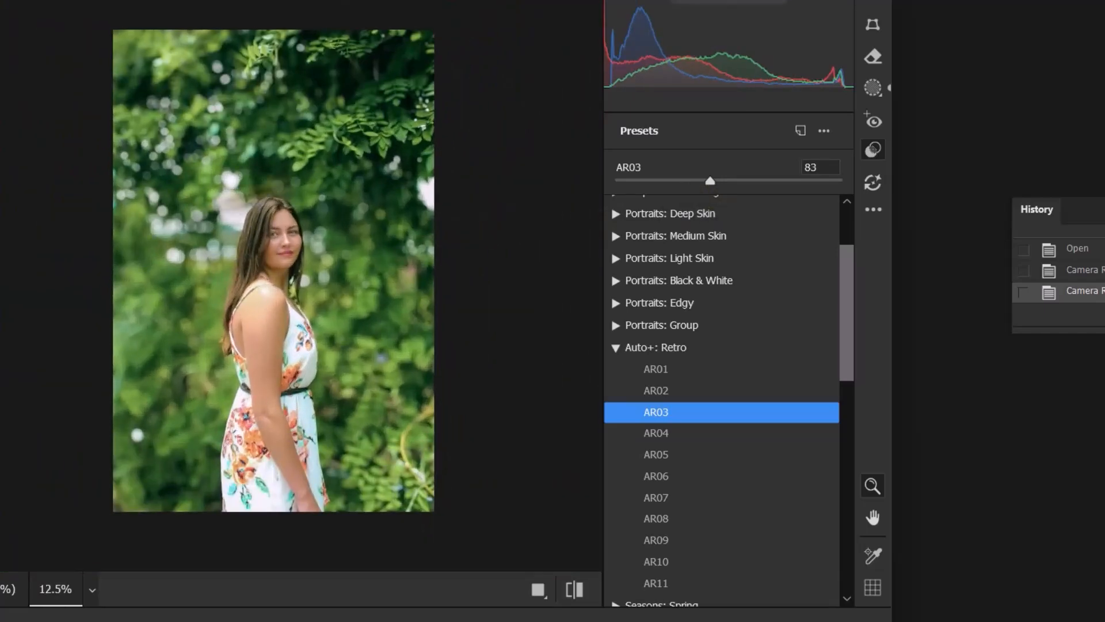
{"action": "scroll", "coordinate": [695, 436], "scroll_direction": "down", "scroll_amount": 2}
{"action": "scroll", "coordinate": [695, 433], "scroll_direction": "down", "scroll_amount": 4}
{"action": "scroll", "coordinate": [687, 369], "scroll_direction": "up", "scroll_amount": 2}
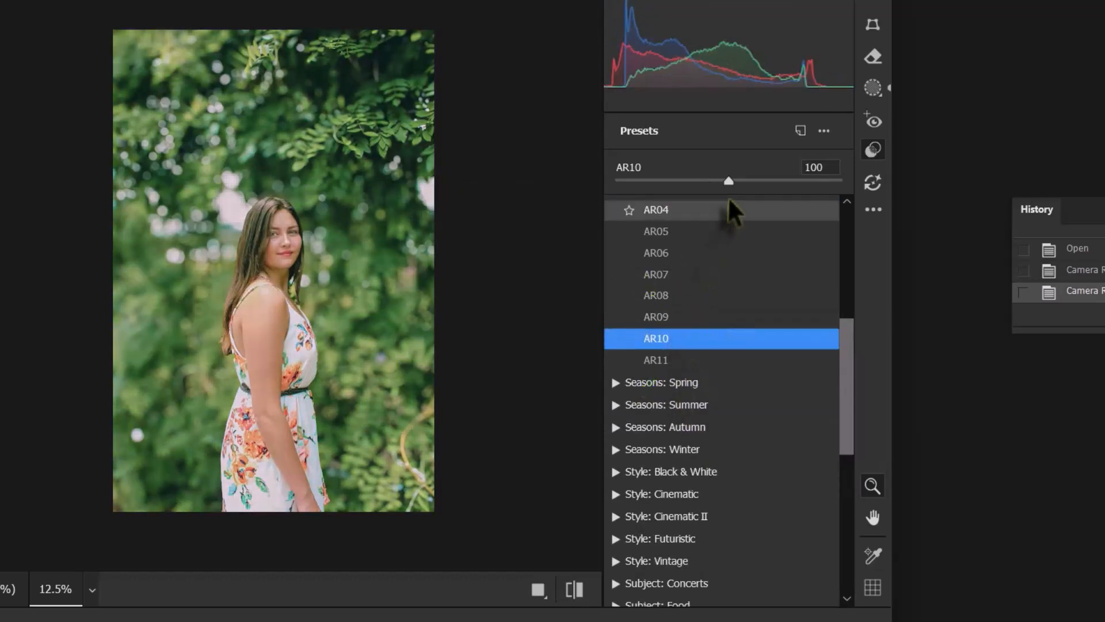
{"action": "left_click_drag", "start_coordinate": [728, 182], "coordinate": [699, 181]}
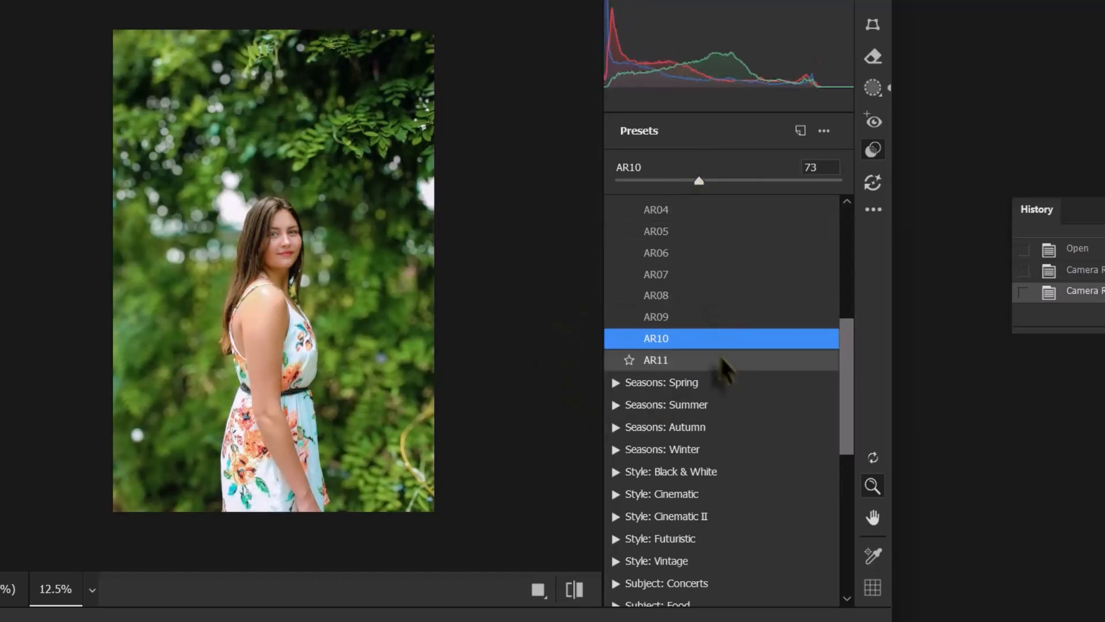
Step: Browse the remaining preset groups and preview the Subject: Urban Architecture presets on the photo
{"action": "scroll", "coordinate": [691, 388], "scroll_direction": "down", "scroll_amount": 4}
{"action": "scroll", "coordinate": [707, 402], "scroll_direction": "down", "scroll_amount": 3}
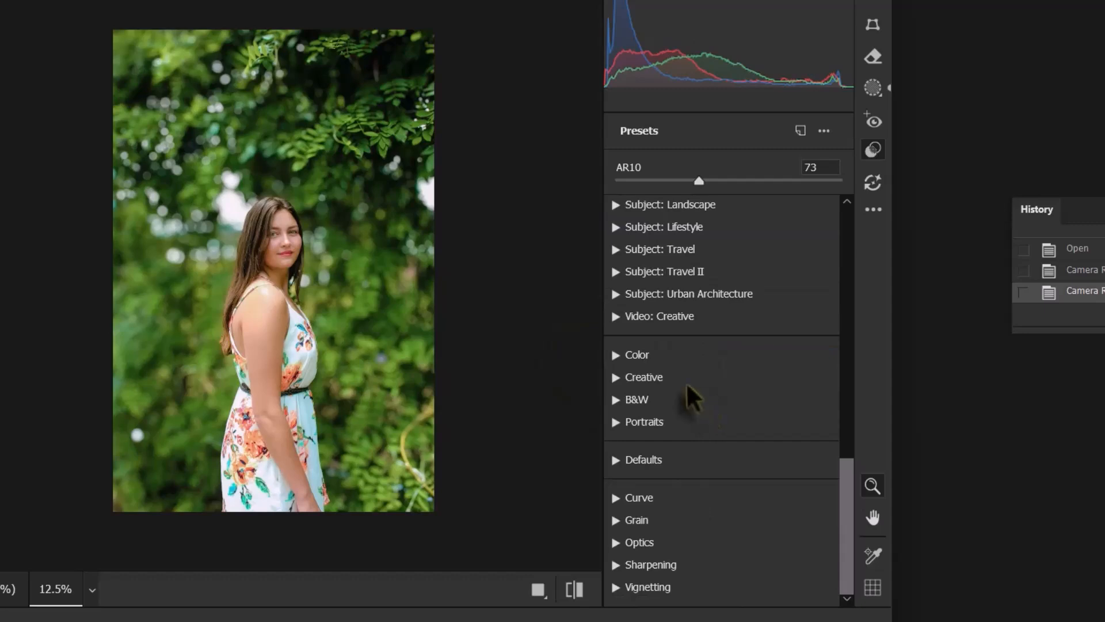
{"action": "scroll", "coordinate": [686, 382], "scroll_direction": "up", "scroll_amount": 3}
{"action": "scroll", "coordinate": [686, 382], "scroll_direction": "down", "scroll_amount": 3}
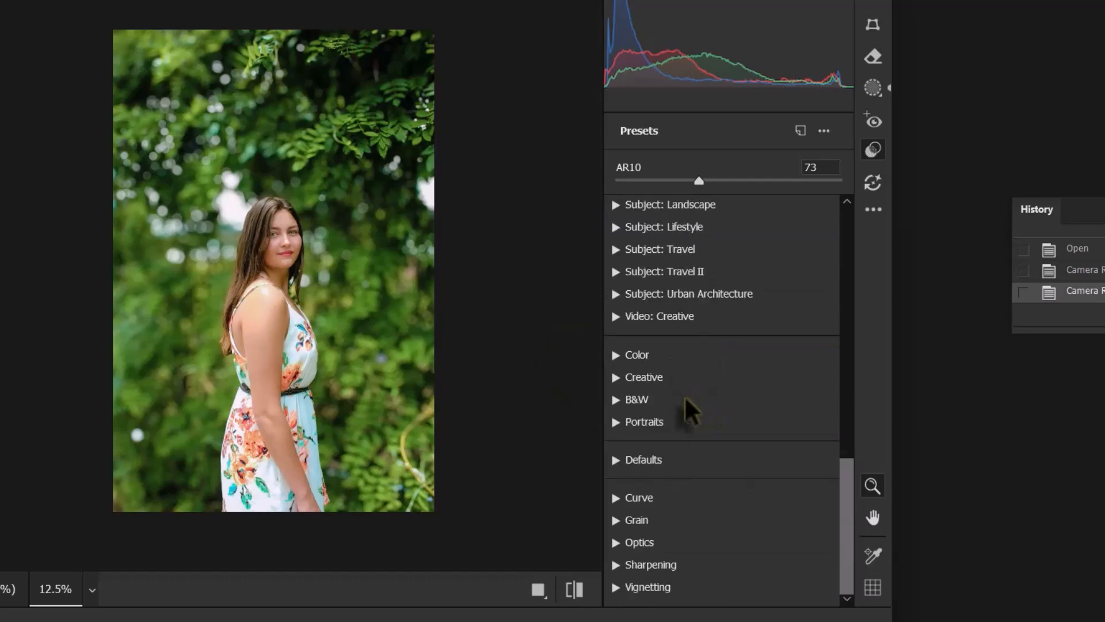
{"action": "left_click", "coordinate": [616, 316]}
{"action": "left_click", "coordinate": [616, 316]}
{"action": "left_click", "coordinate": [617, 295]}
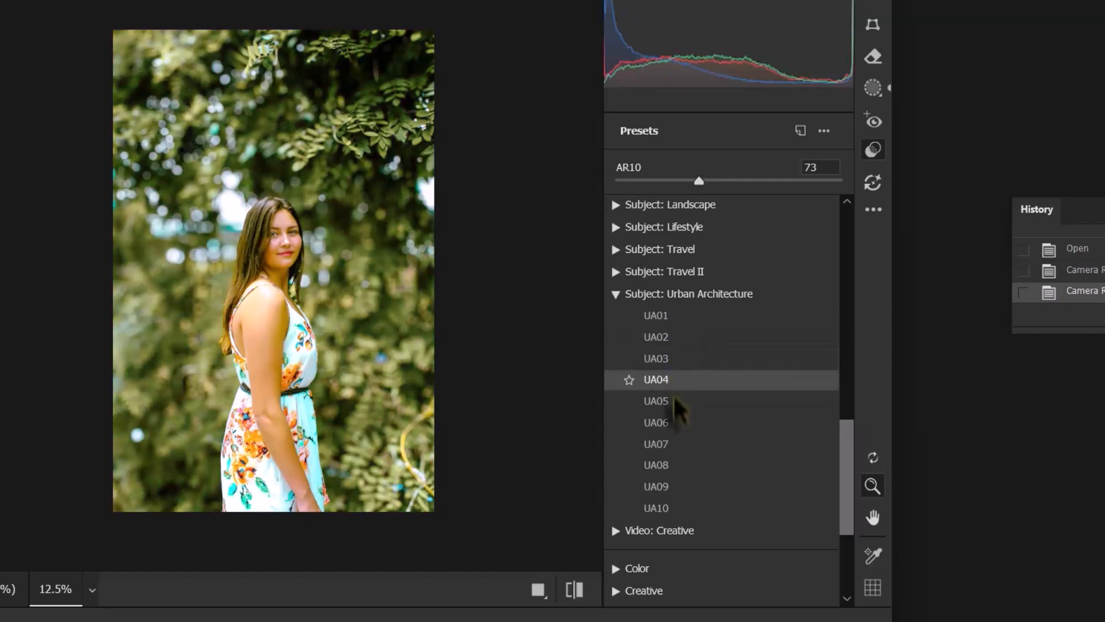
{"action": "left_click", "coordinate": [616, 294]}
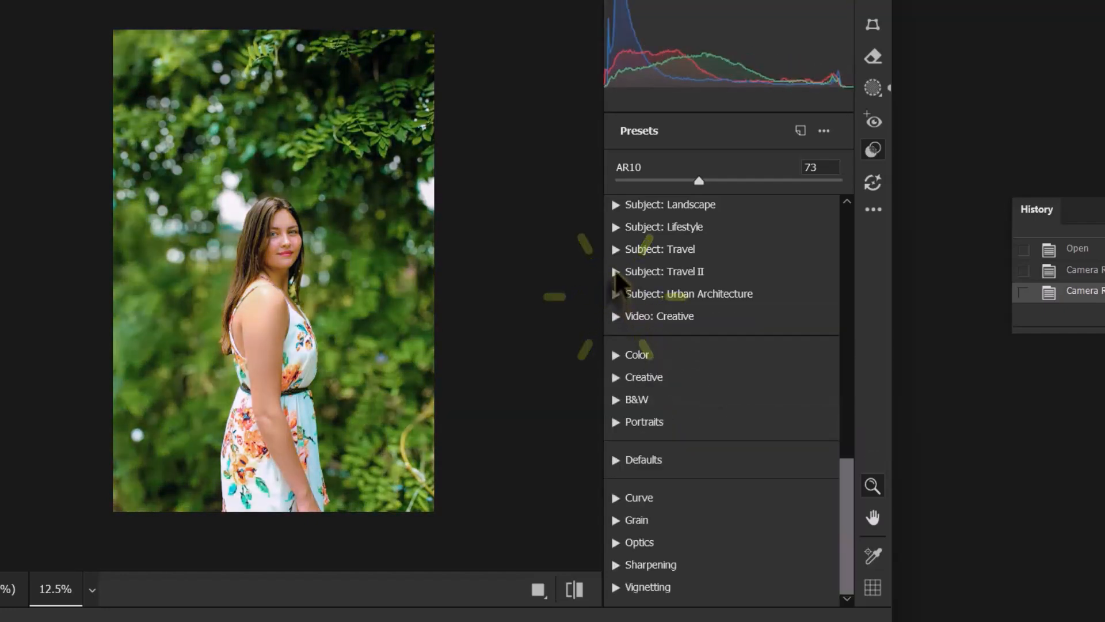
Step: Preview the Style: Cinematic, Style: Black & White and Seasons: Autumn presets, and look through the Style: Futuristic group
{"action": "left_click", "coordinate": [616, 247]}
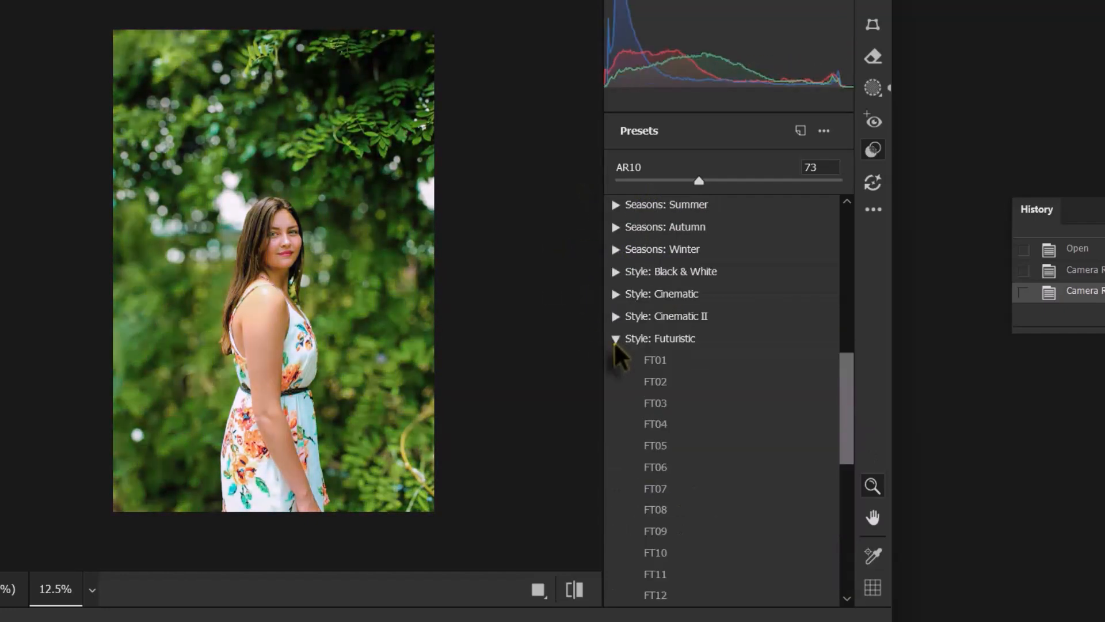
{"action": "left_click", "coordinate": [614, 339]}
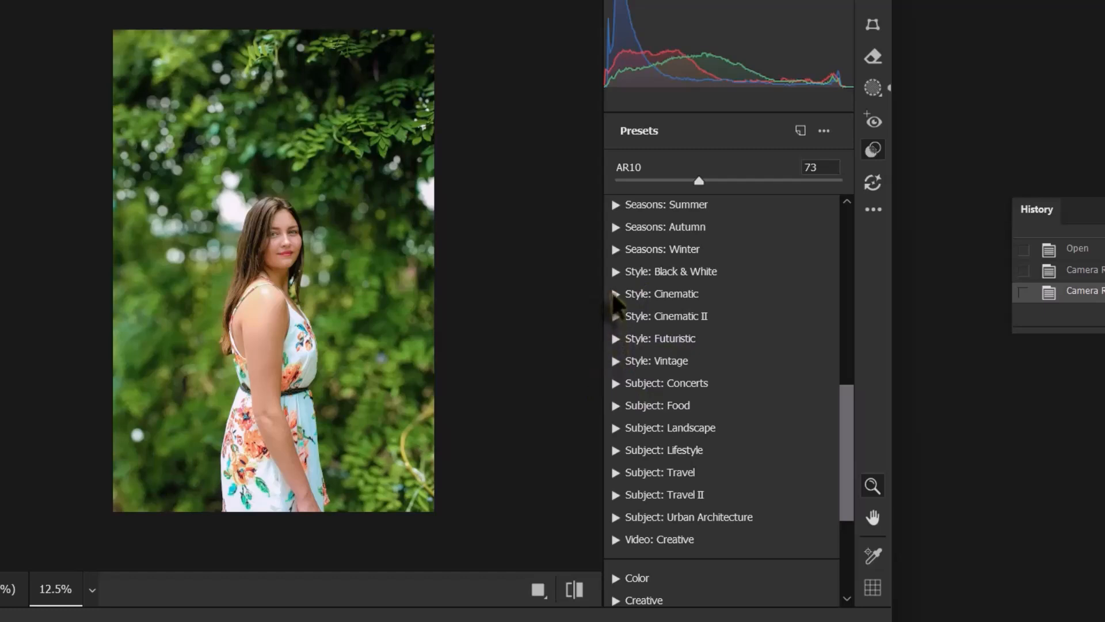
{"action": "left_click", "coordinate": [615, 294]}
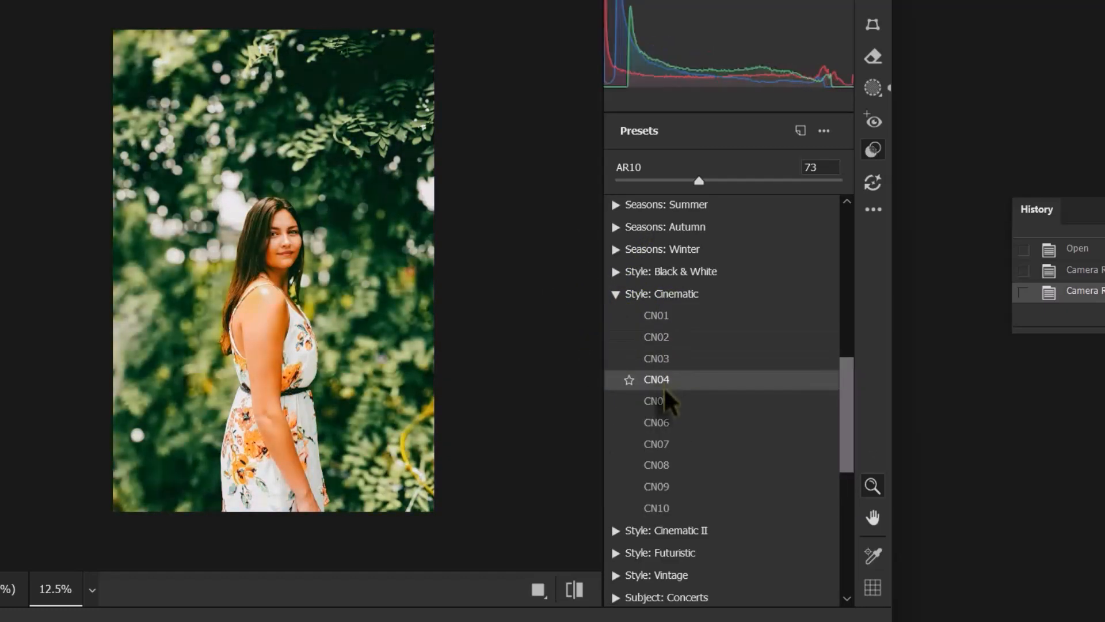
{"action": "left_click", "coordinate": [615, 294]}
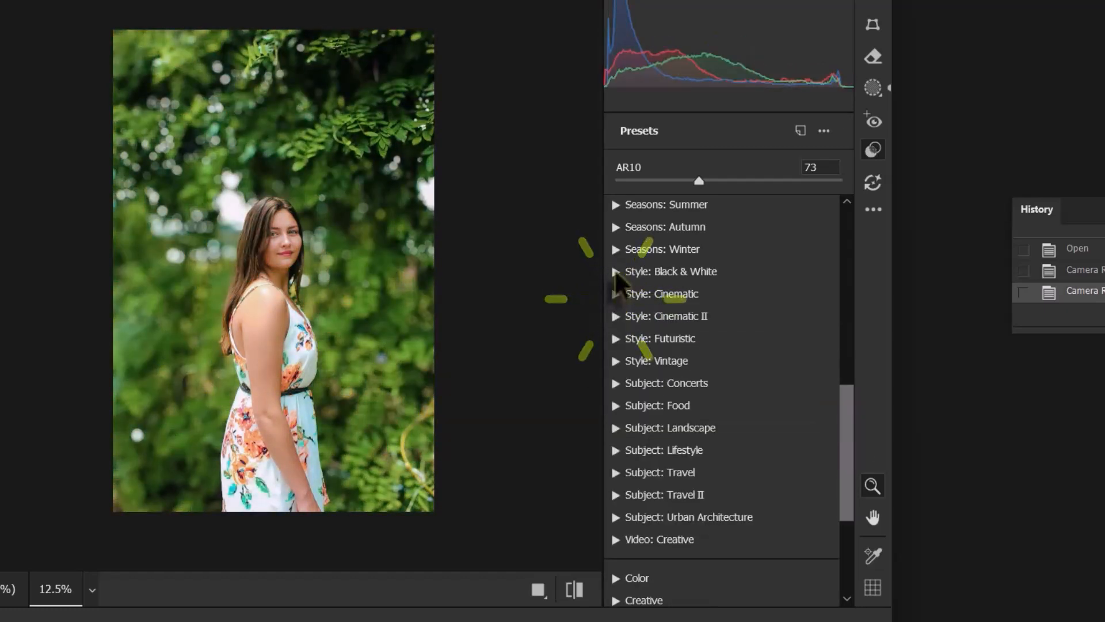
{"action": "left_click", "coordinate": [615, 271]}
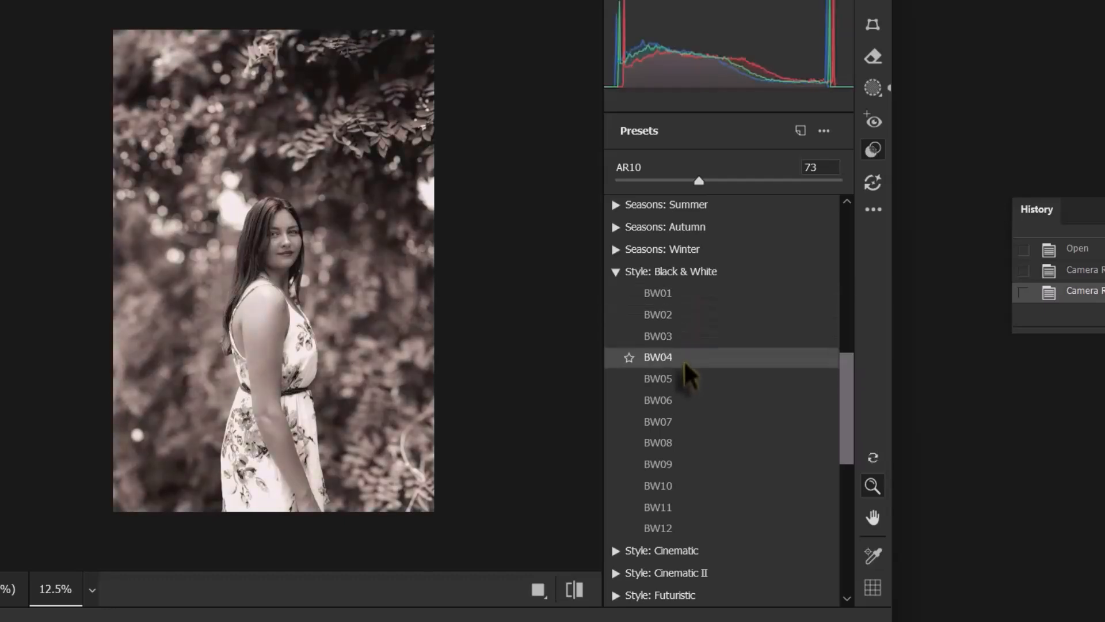
{"action": "left_click", "coordinate": [615, 271]}
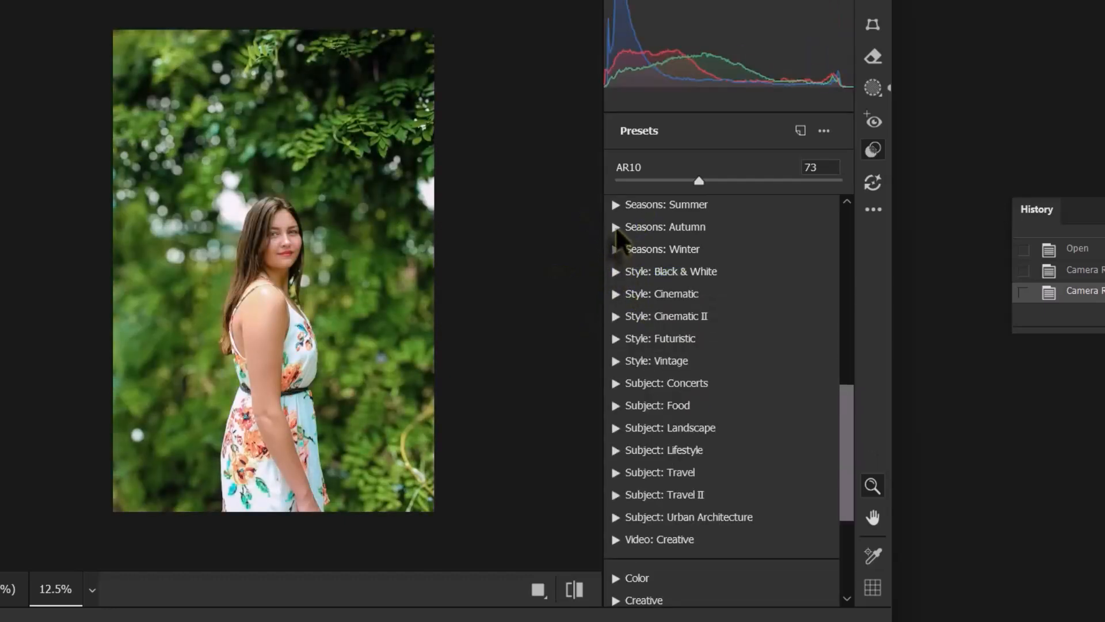
{"action": "left_click", "coordinate": [616, 227]}
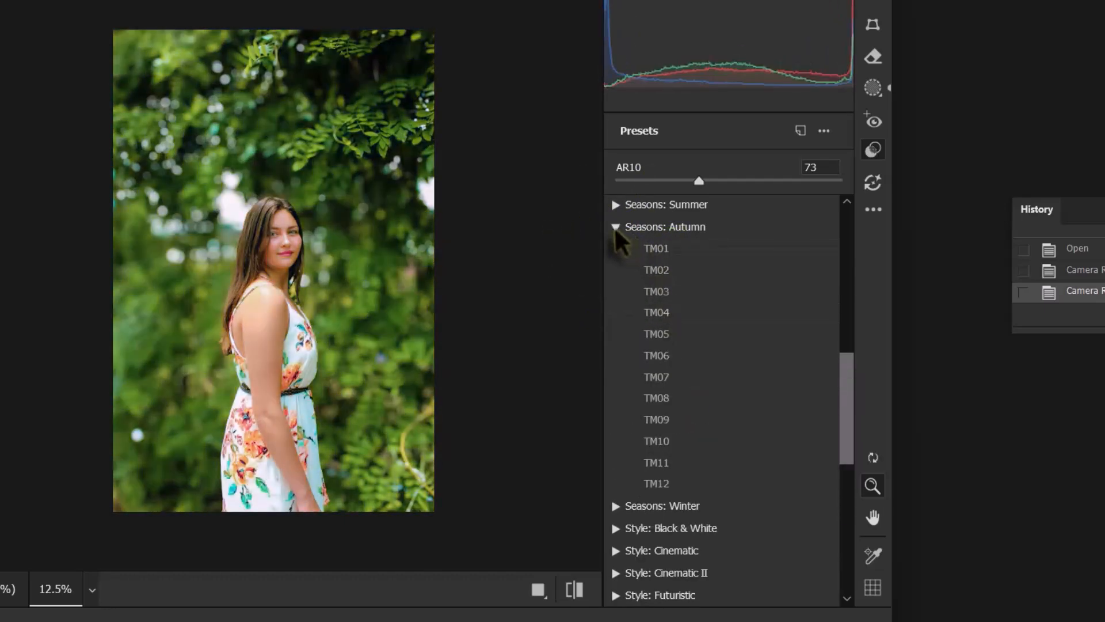
{"action": "left_click", "coordinate": [615, 227]}
{"action": "scroll", "coordinate": [725, 323], "scroll_direction": "up", "scroll_amount": 5}
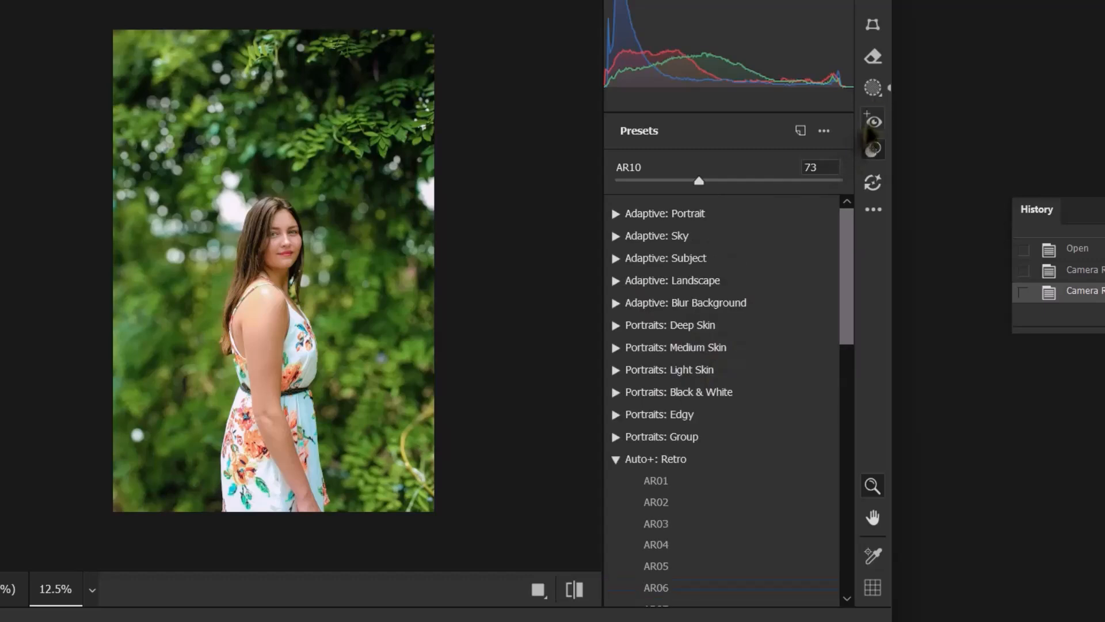
Step: In the Optics edit settings, set Vignette to -54, lower its Midpoint, and apply the Camera Raw edits to the photo
{"action": "left_click", "coordinate": [873, 5]}
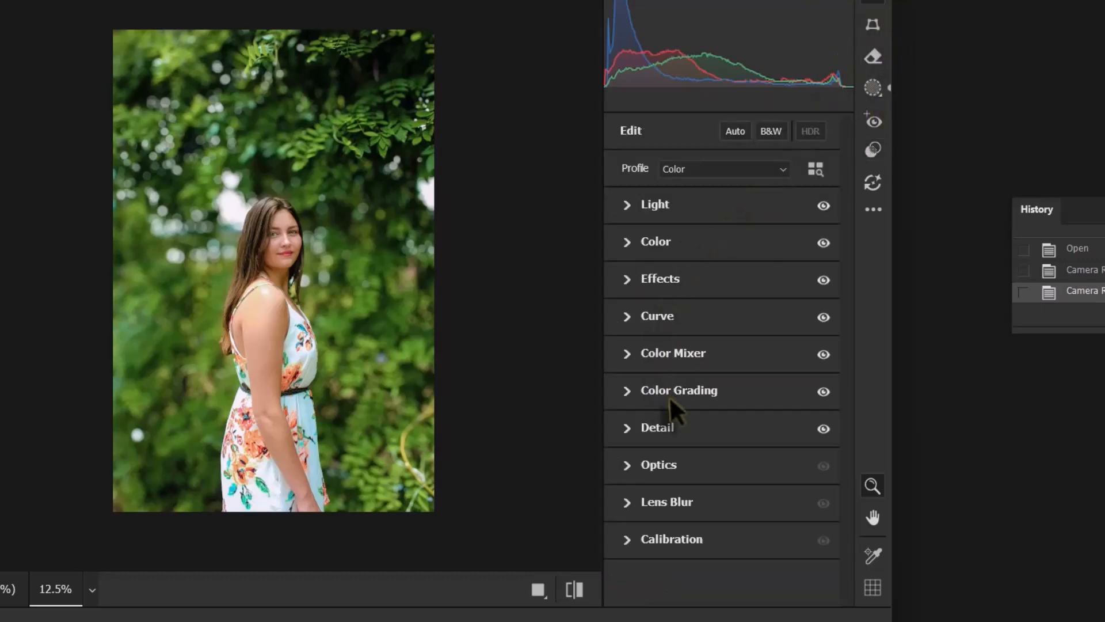
{"action": "left_click", "coordinate": [628, 465]}
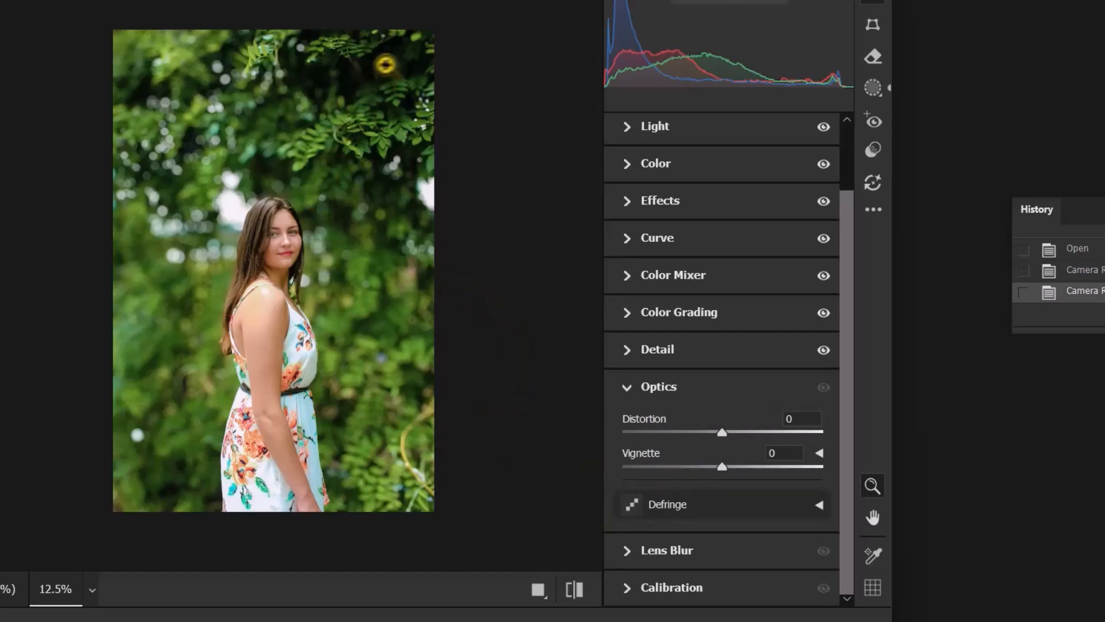
{"action": "left_click_drag", "start_coordinate": [721, 467], "coordinate": [666, 482]}
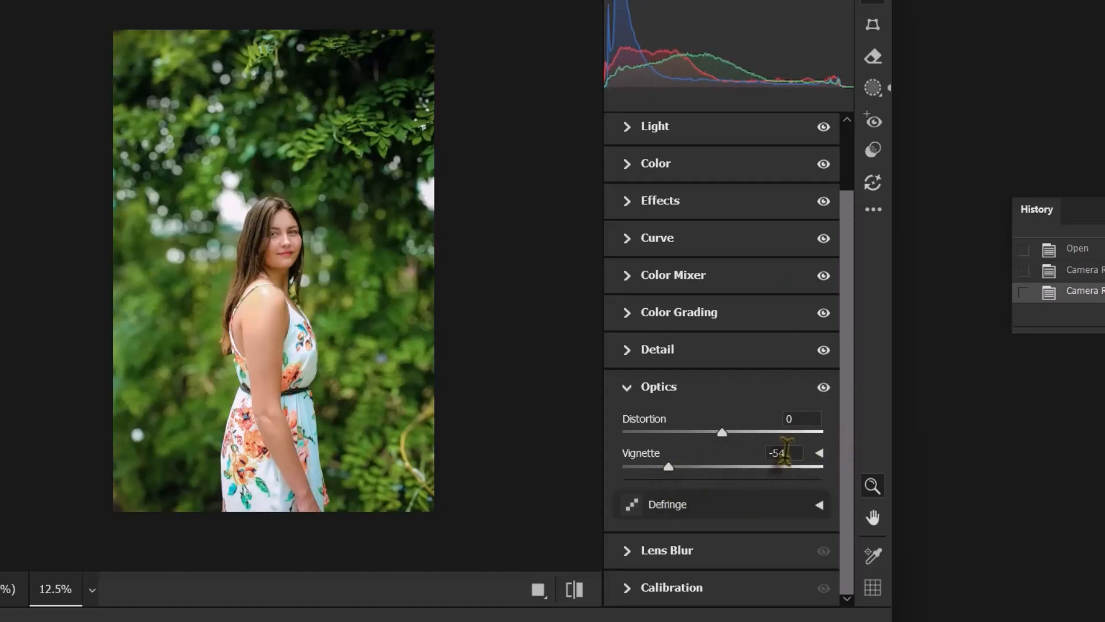
{"action": "left_click", "coordinate": [819, 453]}
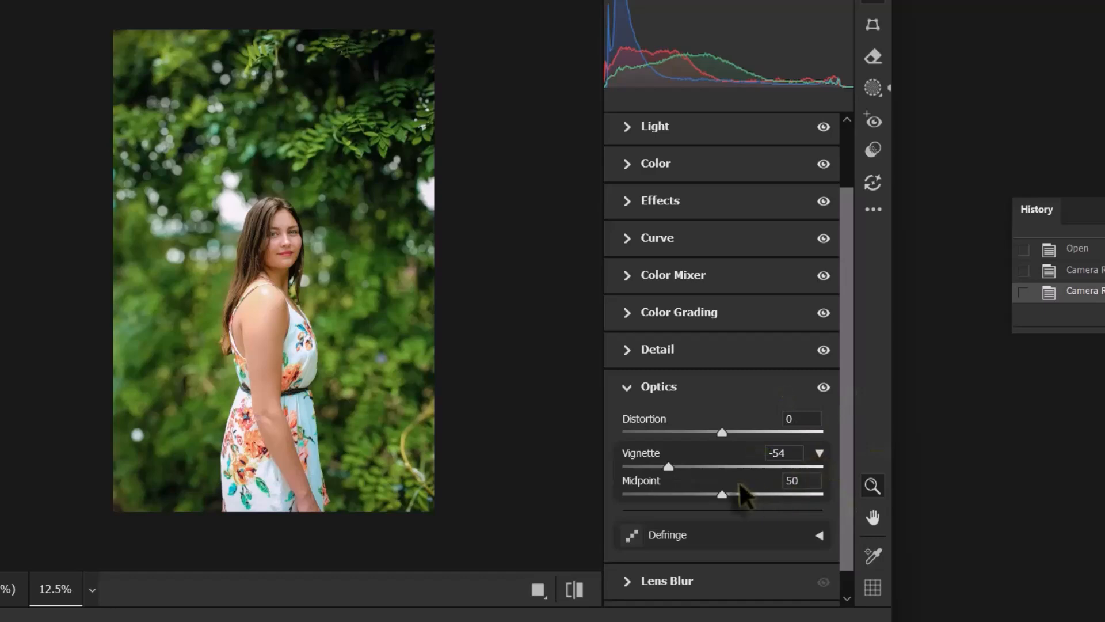
{"action": "left_click_drag", "start_coordinate": [721, 494], "coordinate": [663, 496]}
{"action": "key", "text": "Return"}
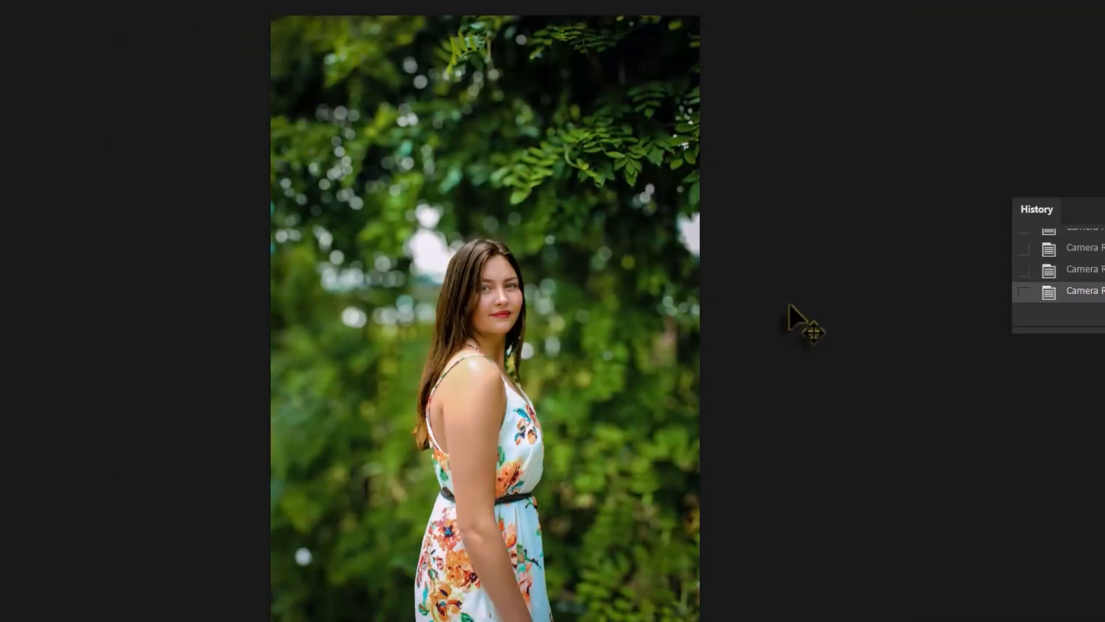
Step: Compare the photo before and after the last Camera Raw edit by repeatedly undoing and redoing it
{"action": "key", "text": "ctrl+z"}
{"action": "key", "text": "ctrl+shift+z"}
{"action": "key", "text": "ctrl+z"}
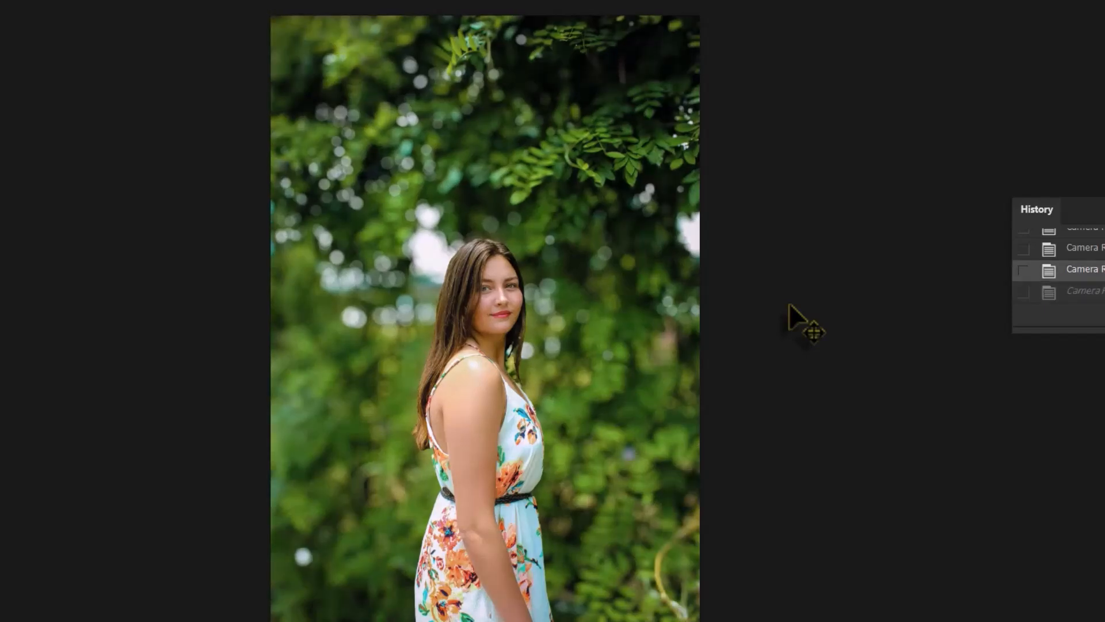
{"action": "key", "text": "ctrl+shift+z"}
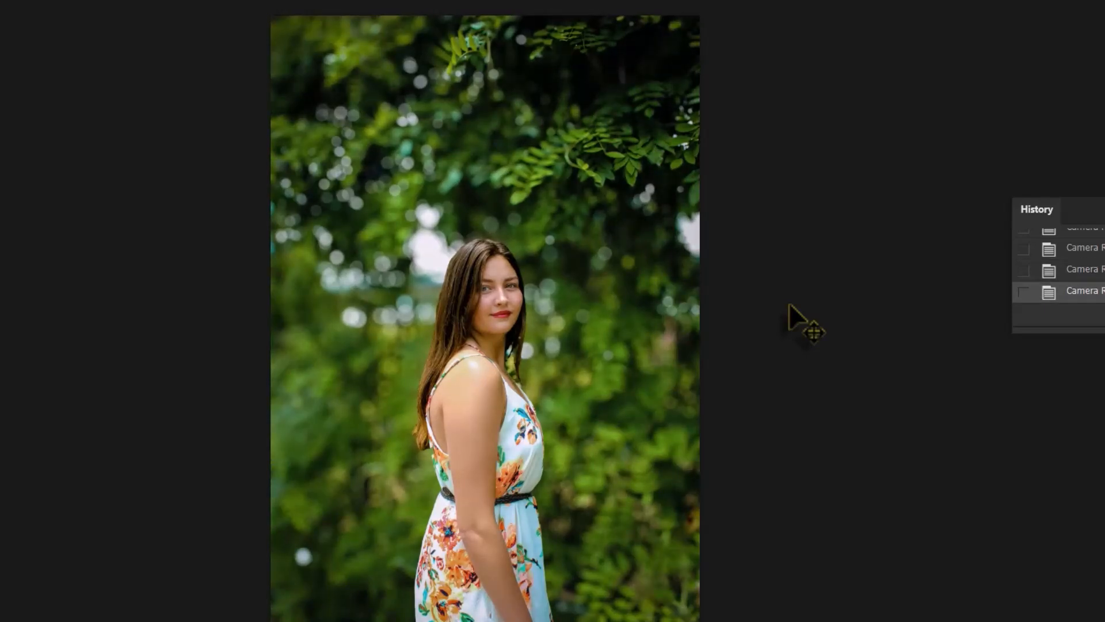
{"action": "key", "text": "ctrl+z"}
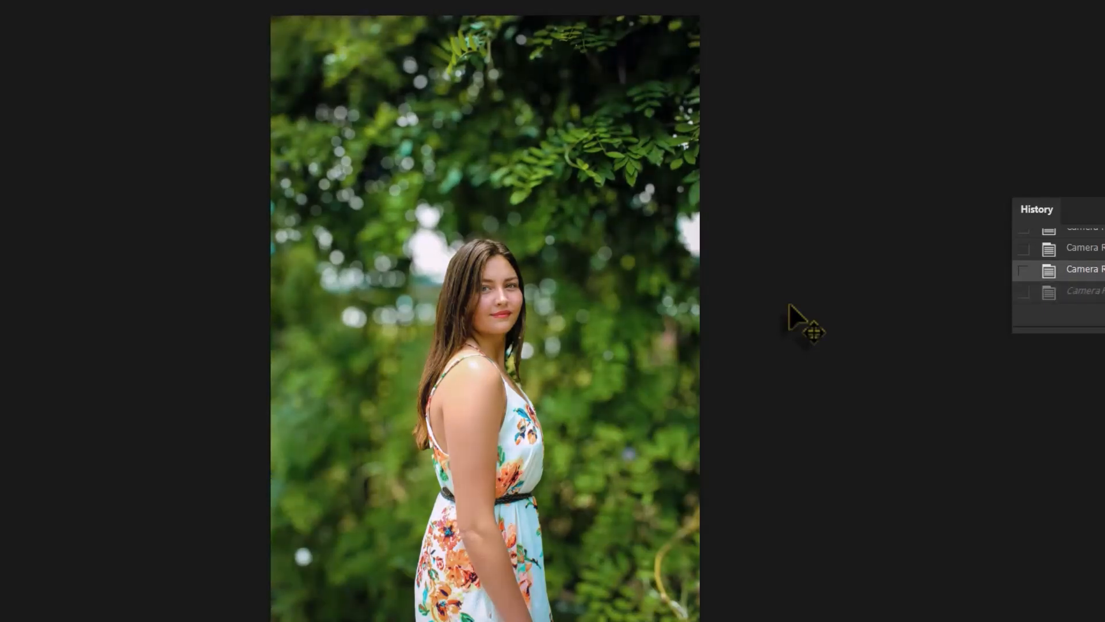
{"action": "key", "text": "ctrl+shift+z"}
{"action": "key", "text": "ctrl+z"}
{"action": "key", "text": "ctrl+shift+z"}
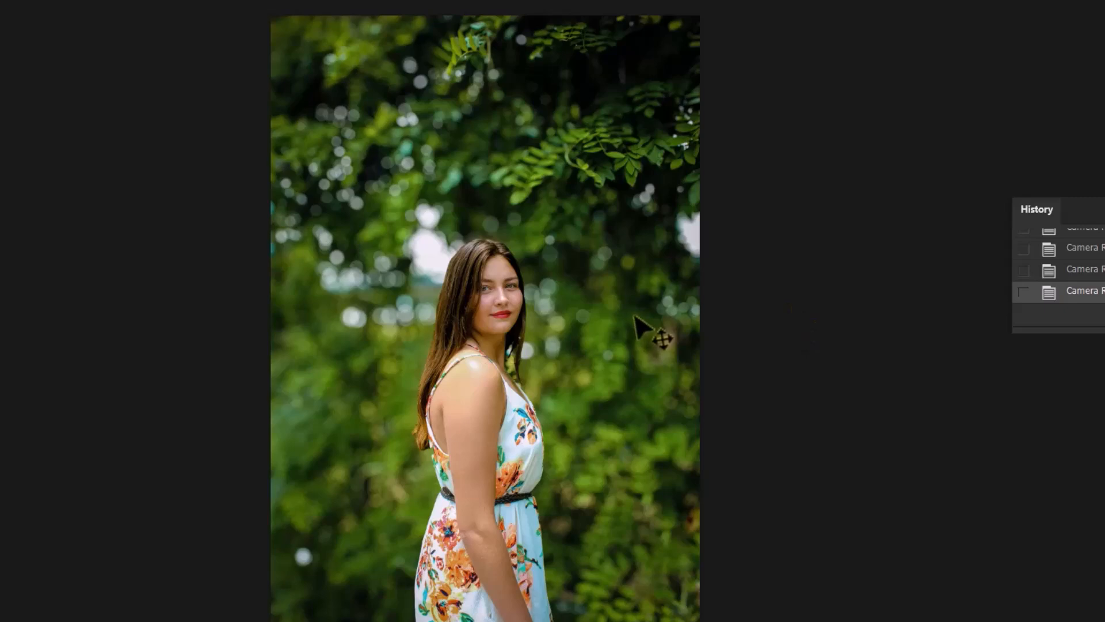